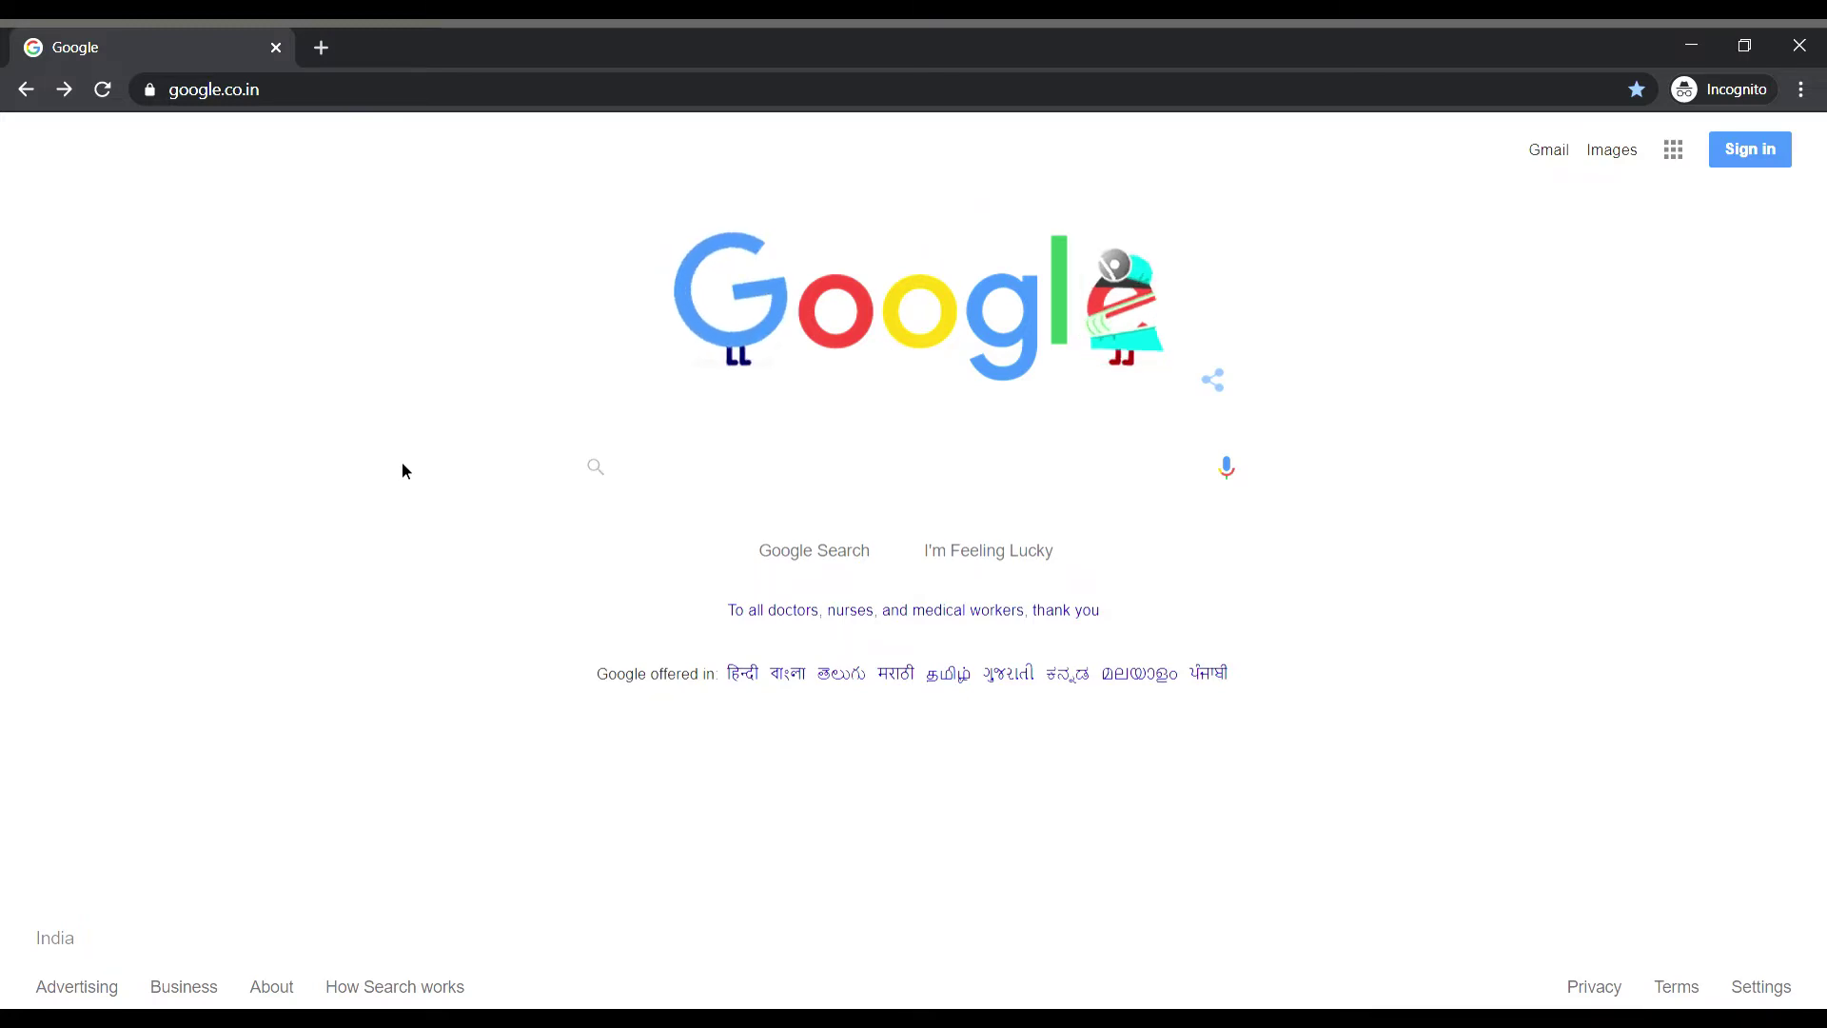
Search Google for morph.ai and open the Morph.ai homepage from the results.
click(706, 488)
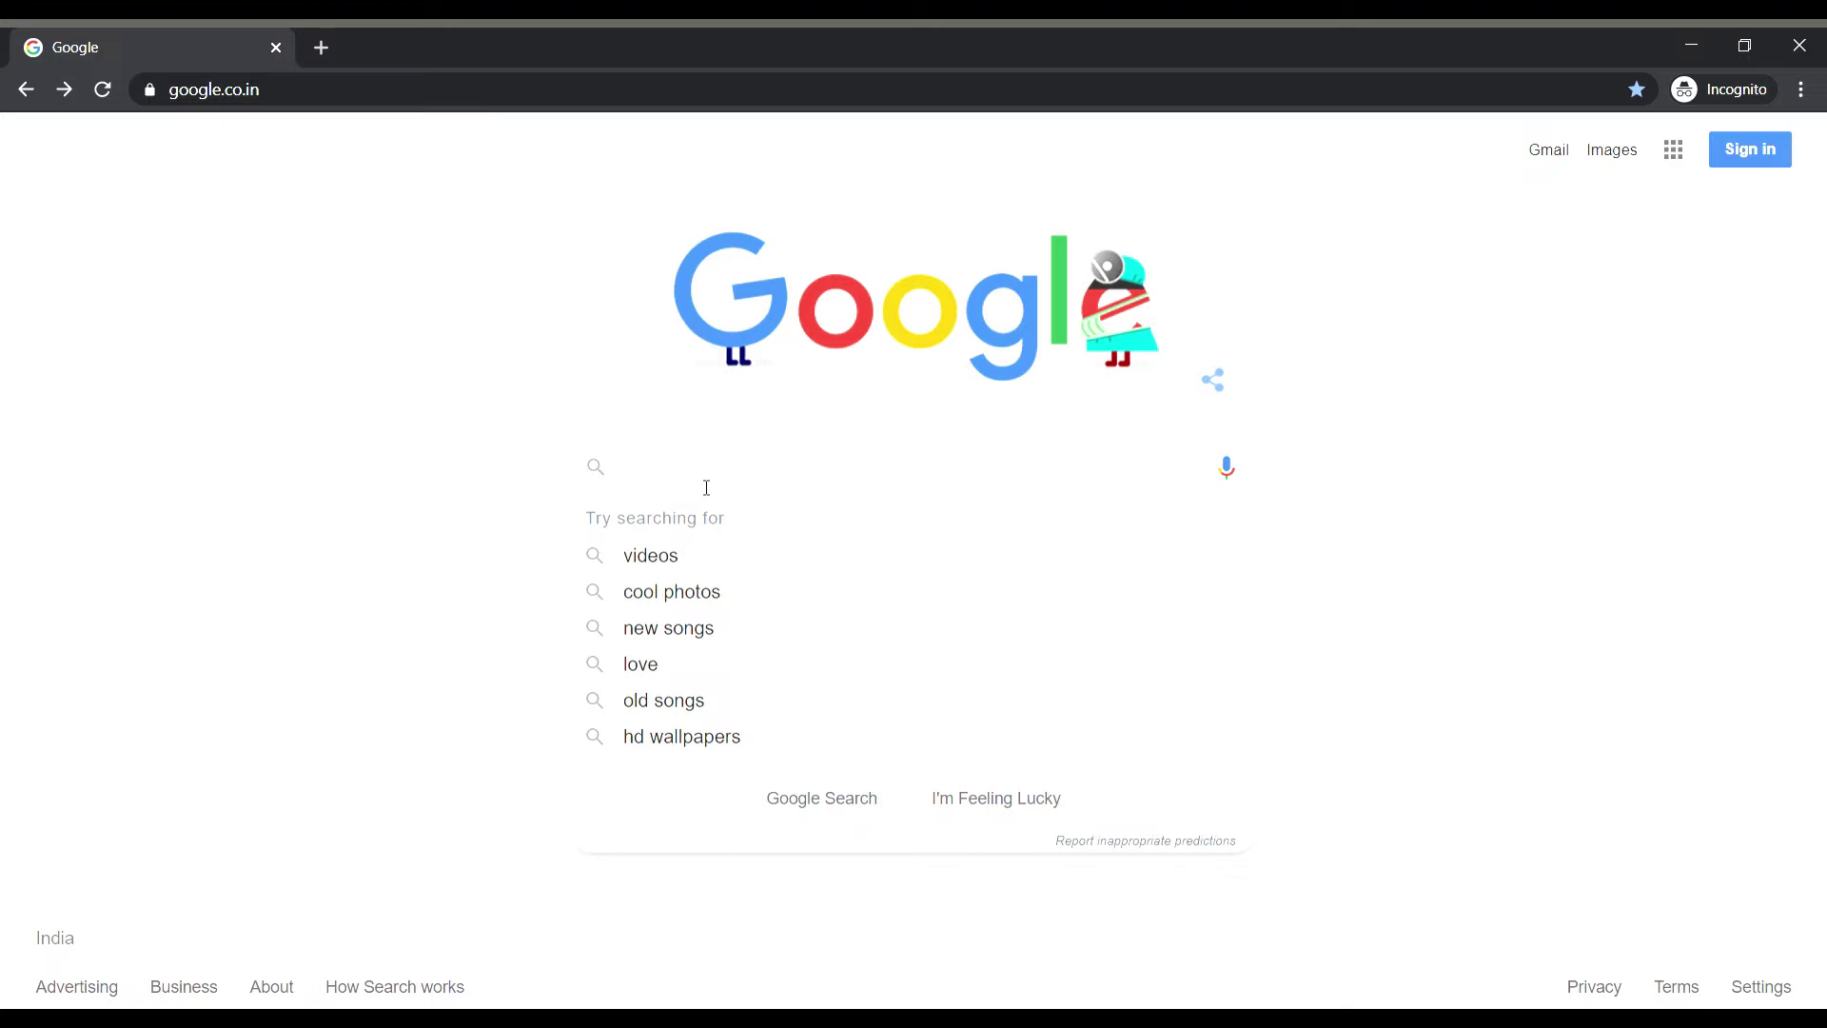
text(morph)
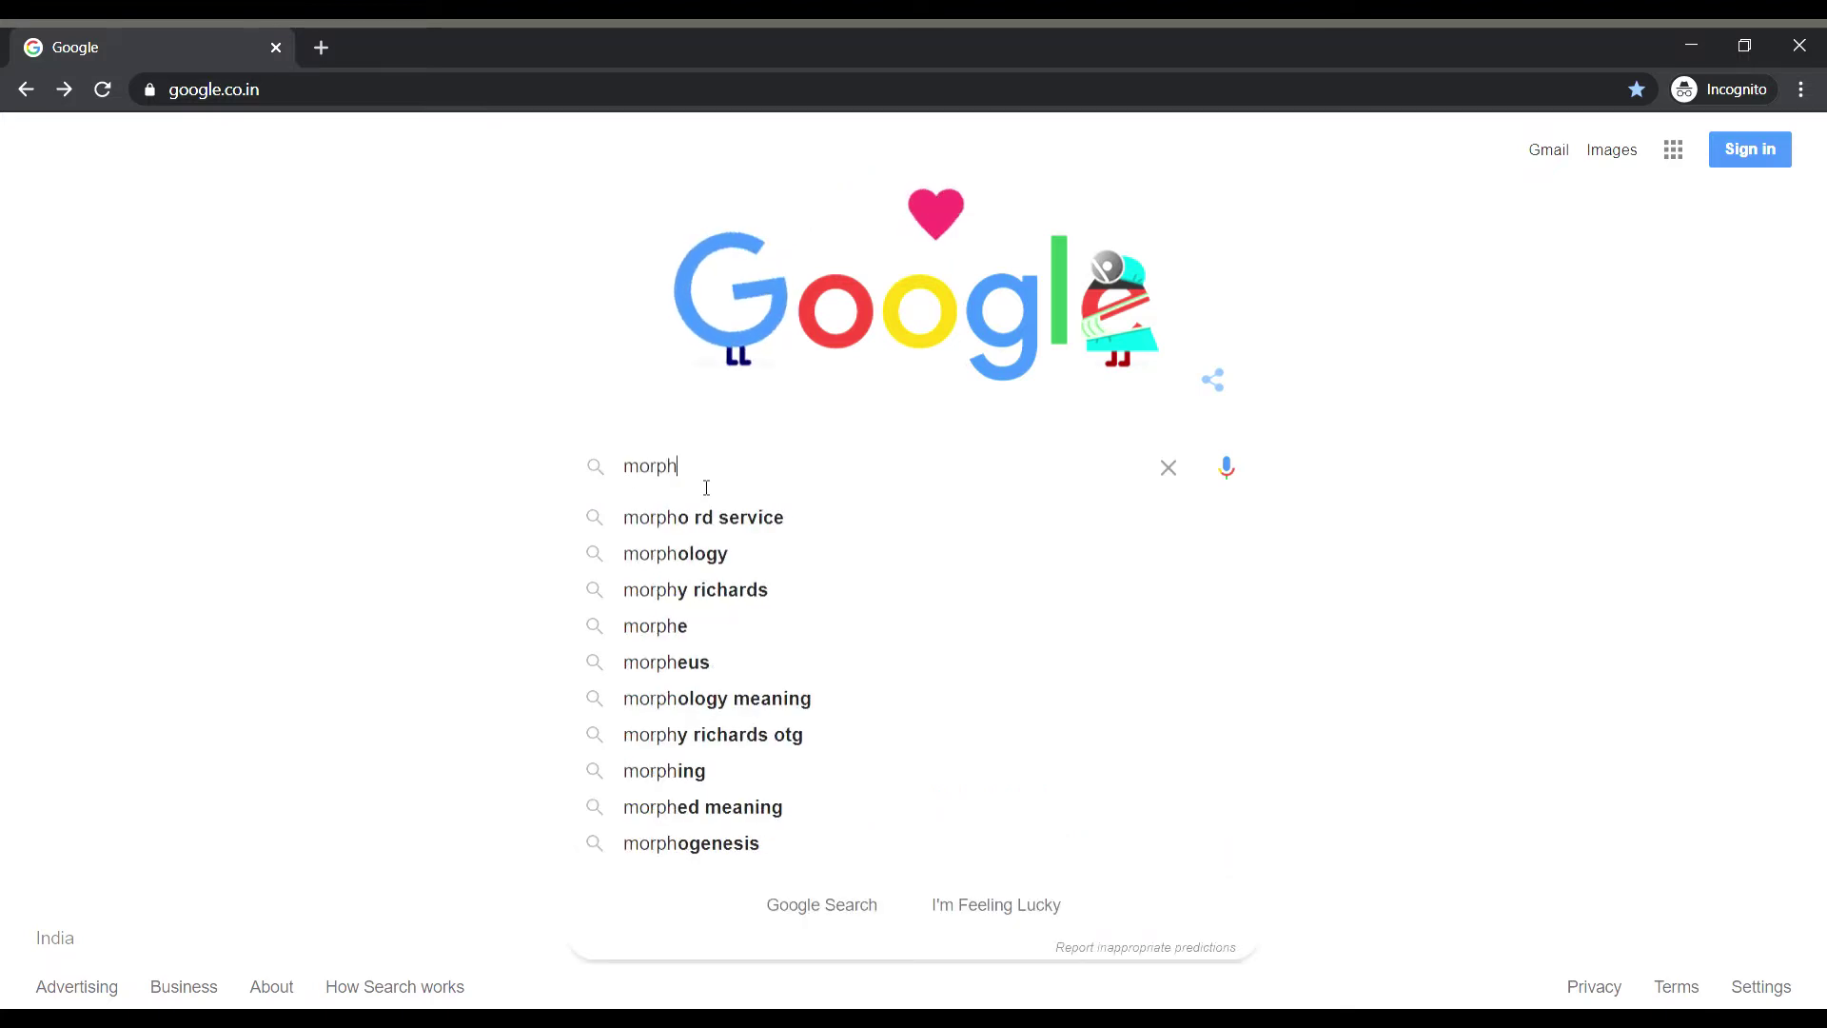
text(.ai)
key(Return)
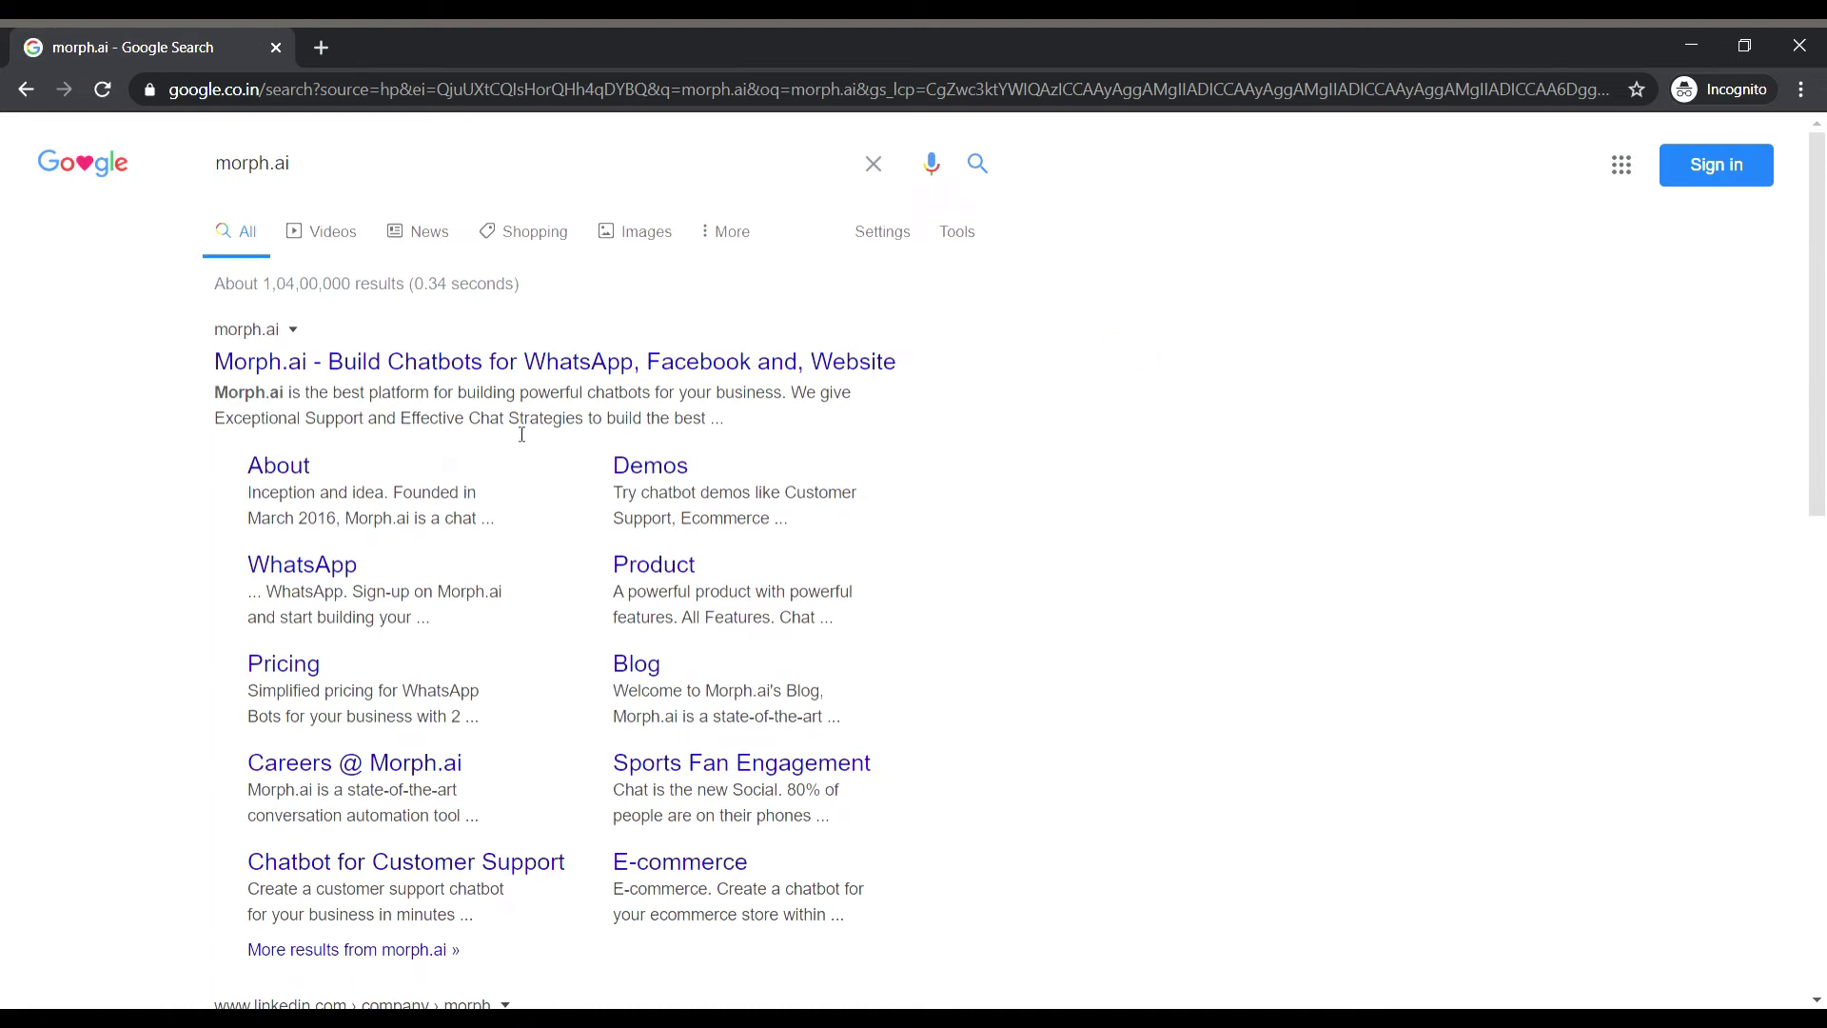
click(481, 363)
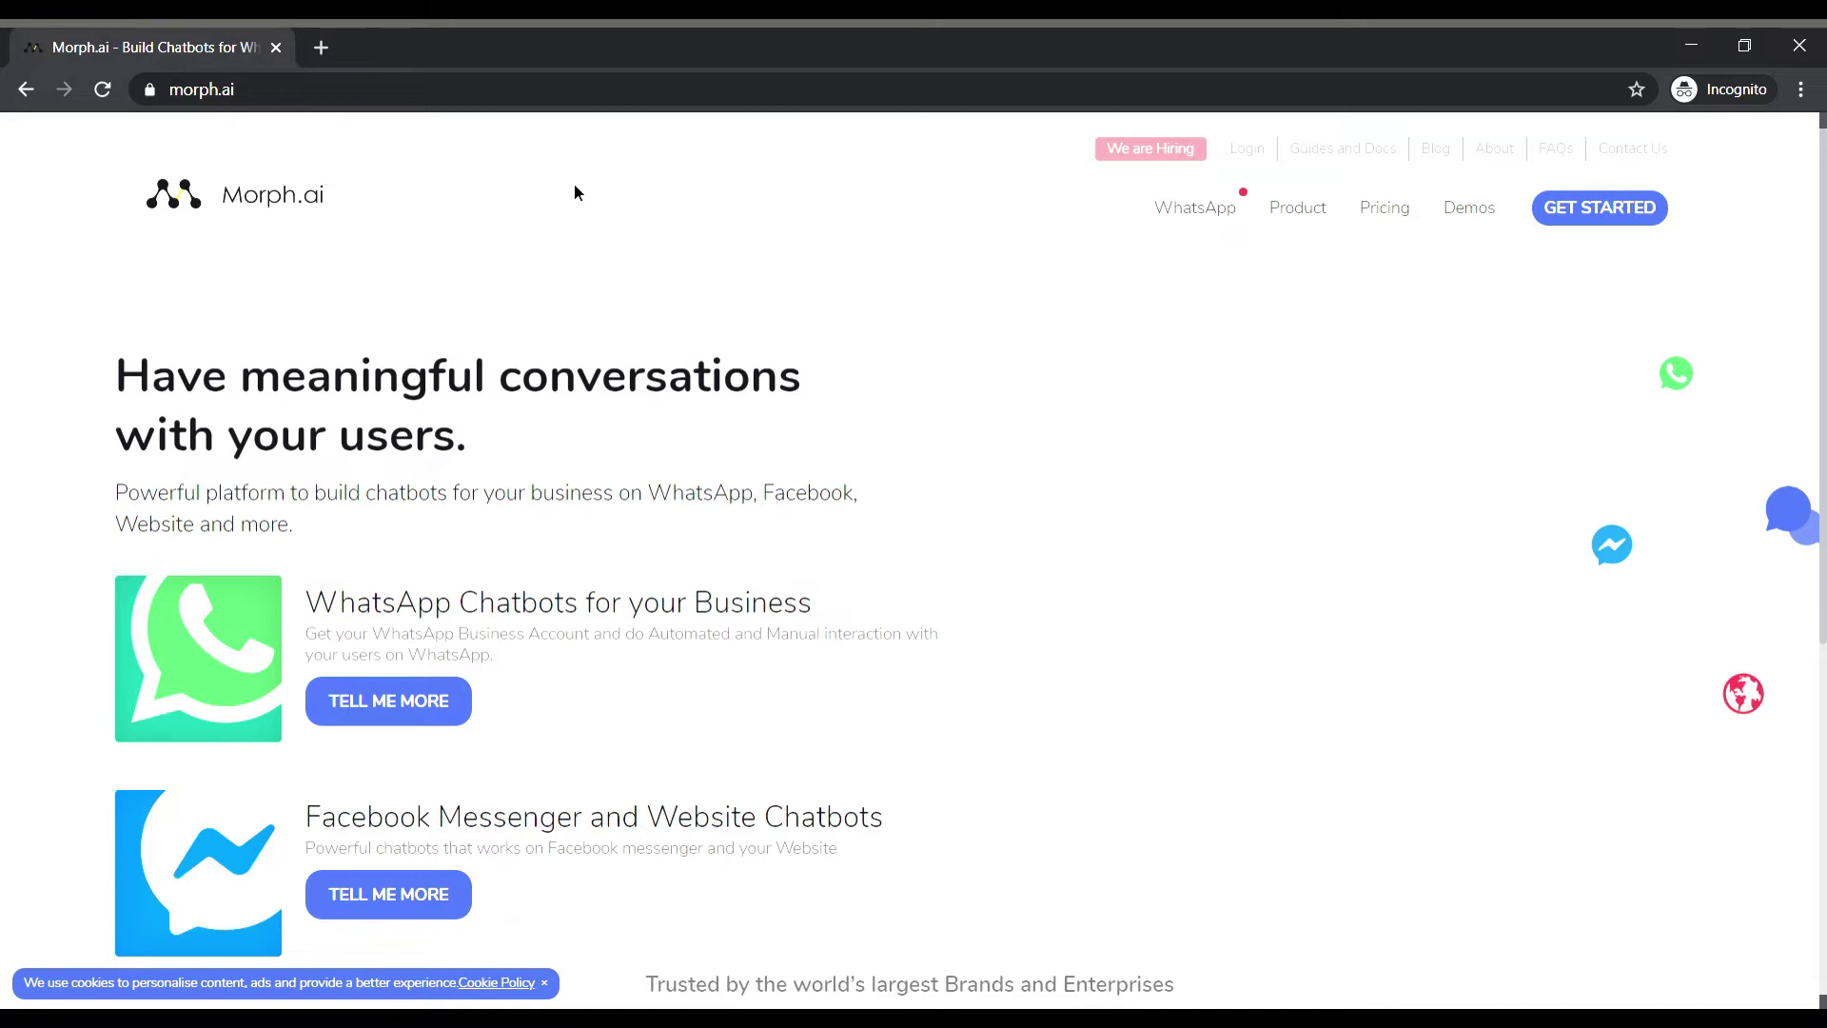
Read the WhatsApp Chatbots page via TELL ME MORE, then choose START BUILDING to reach sign-up.
scroll(574, 278, down, 3)
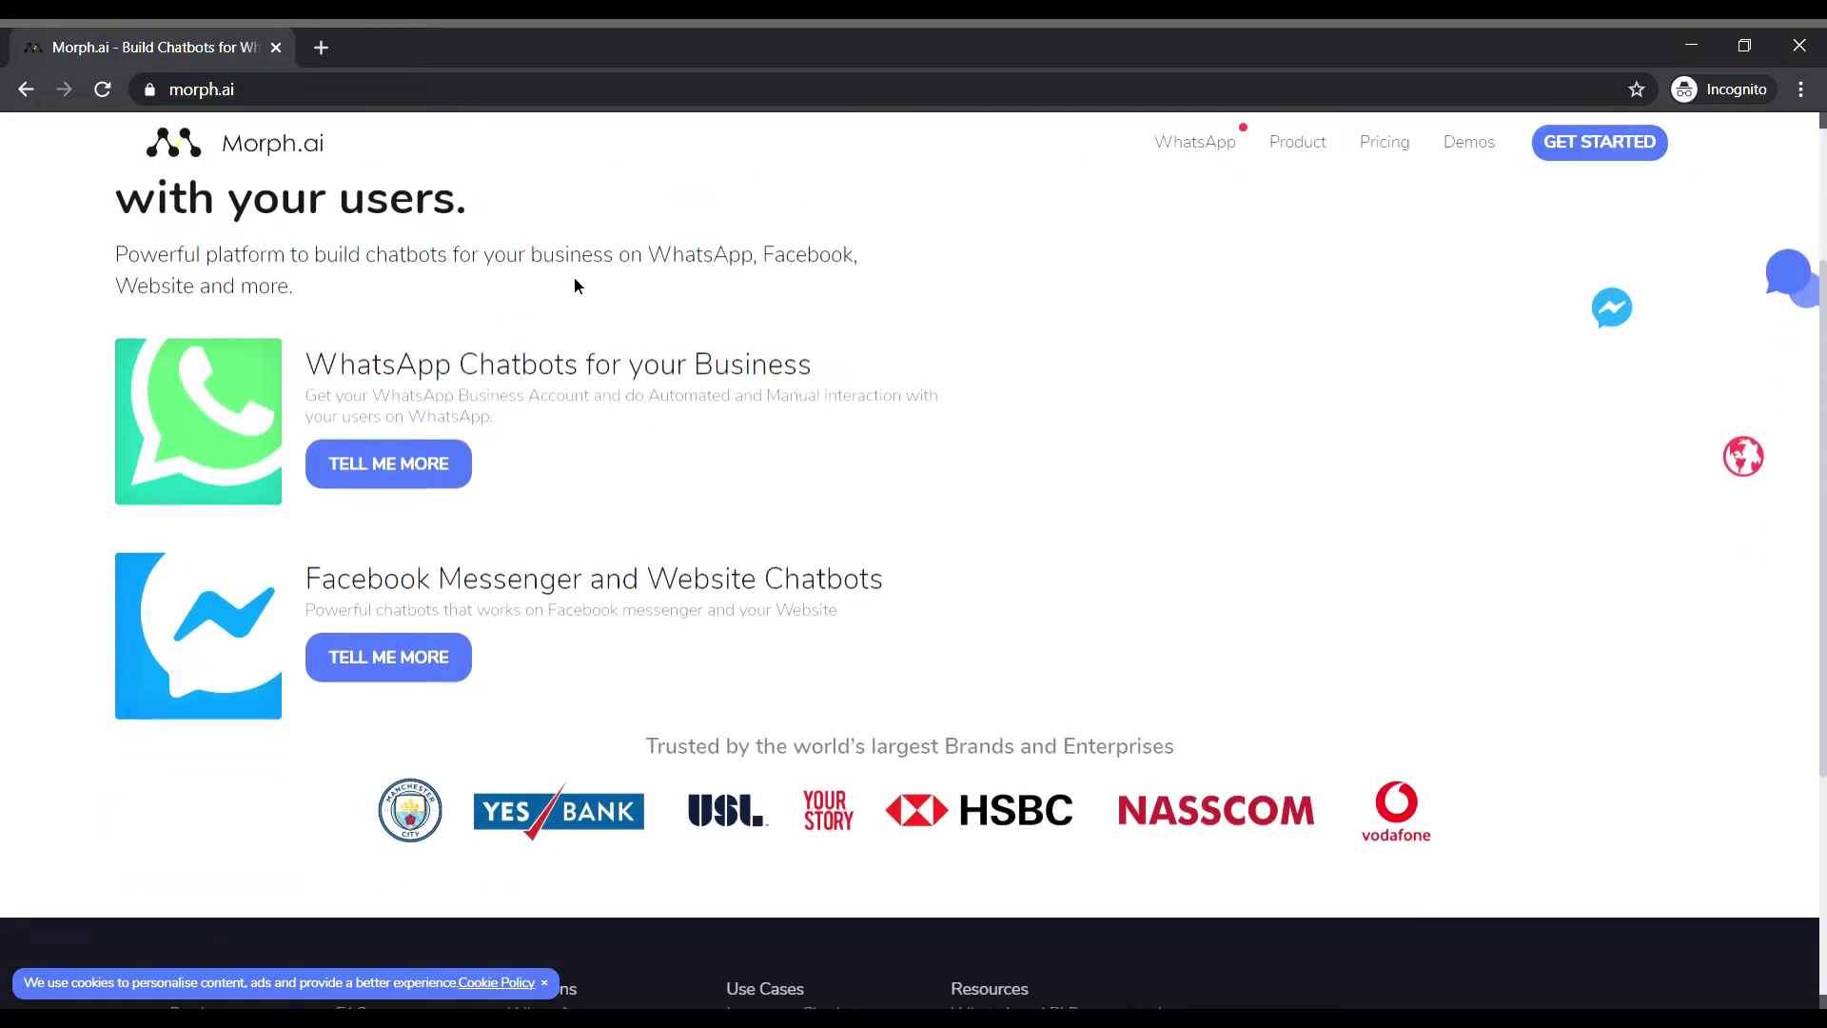
click(427, 457)
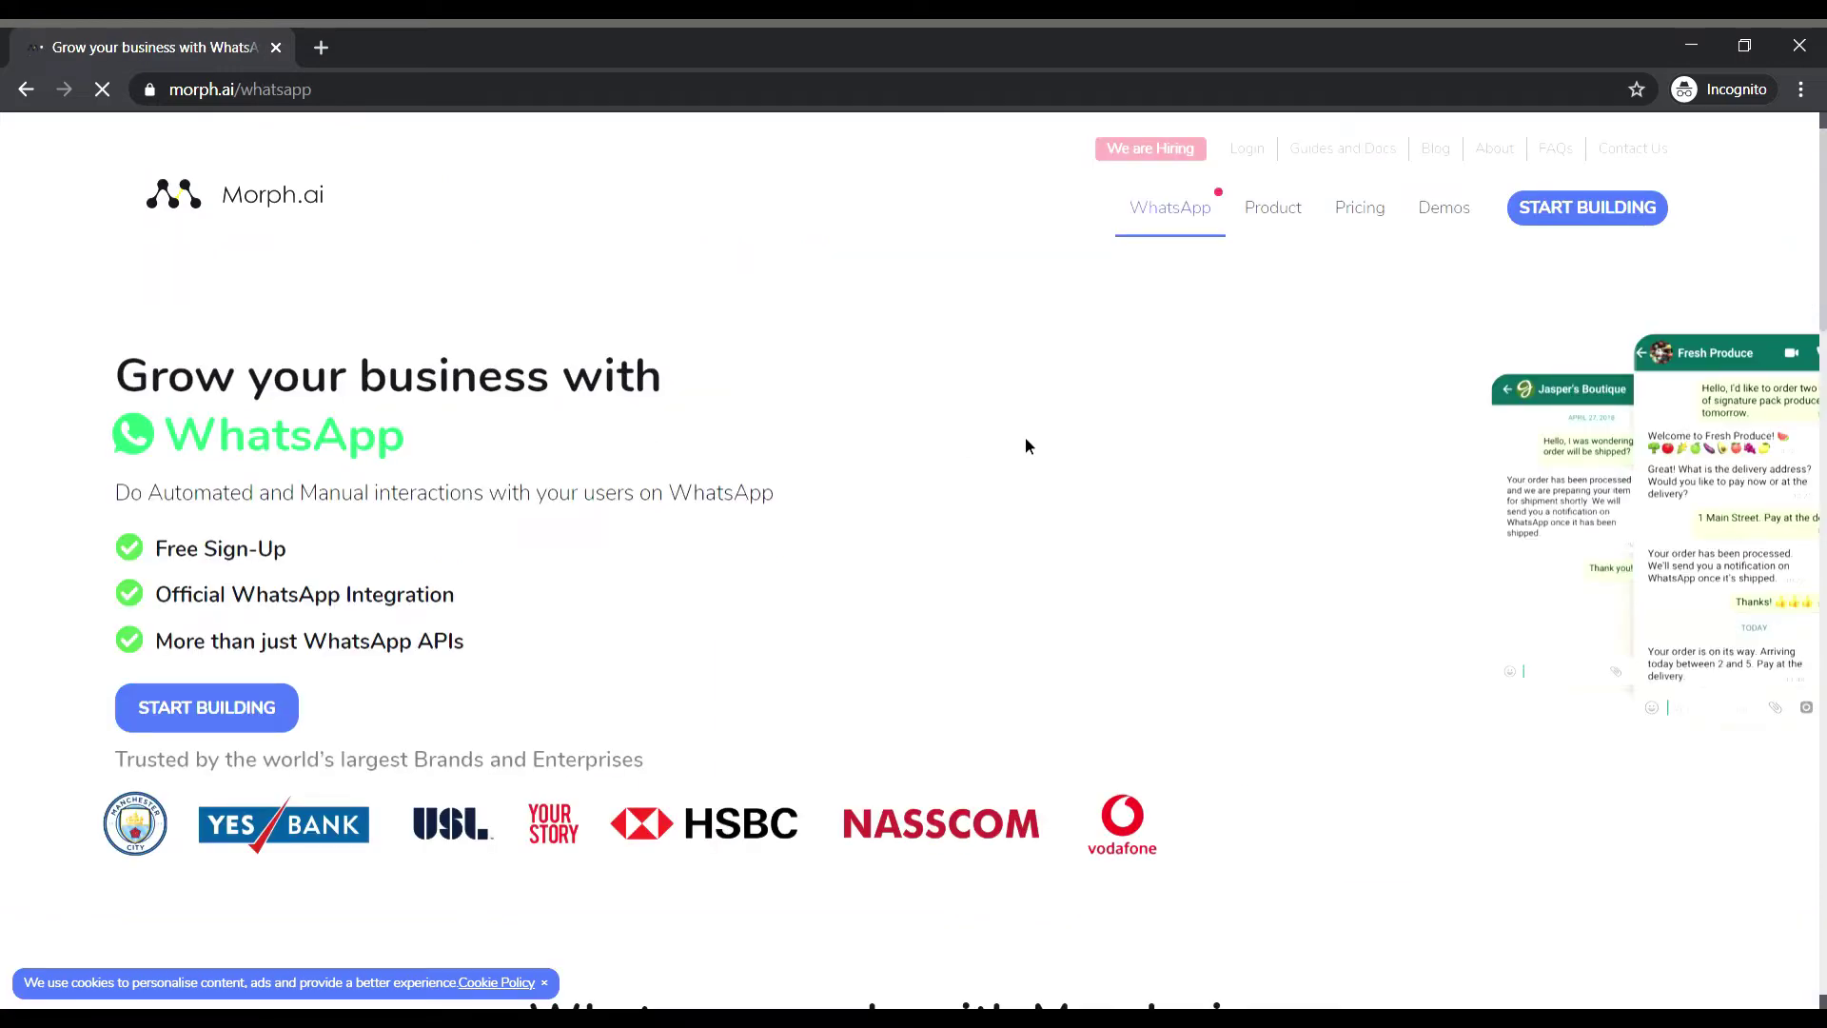
scroll(1025, 432, down, 1)
scroll(1025, 432, down, 1)
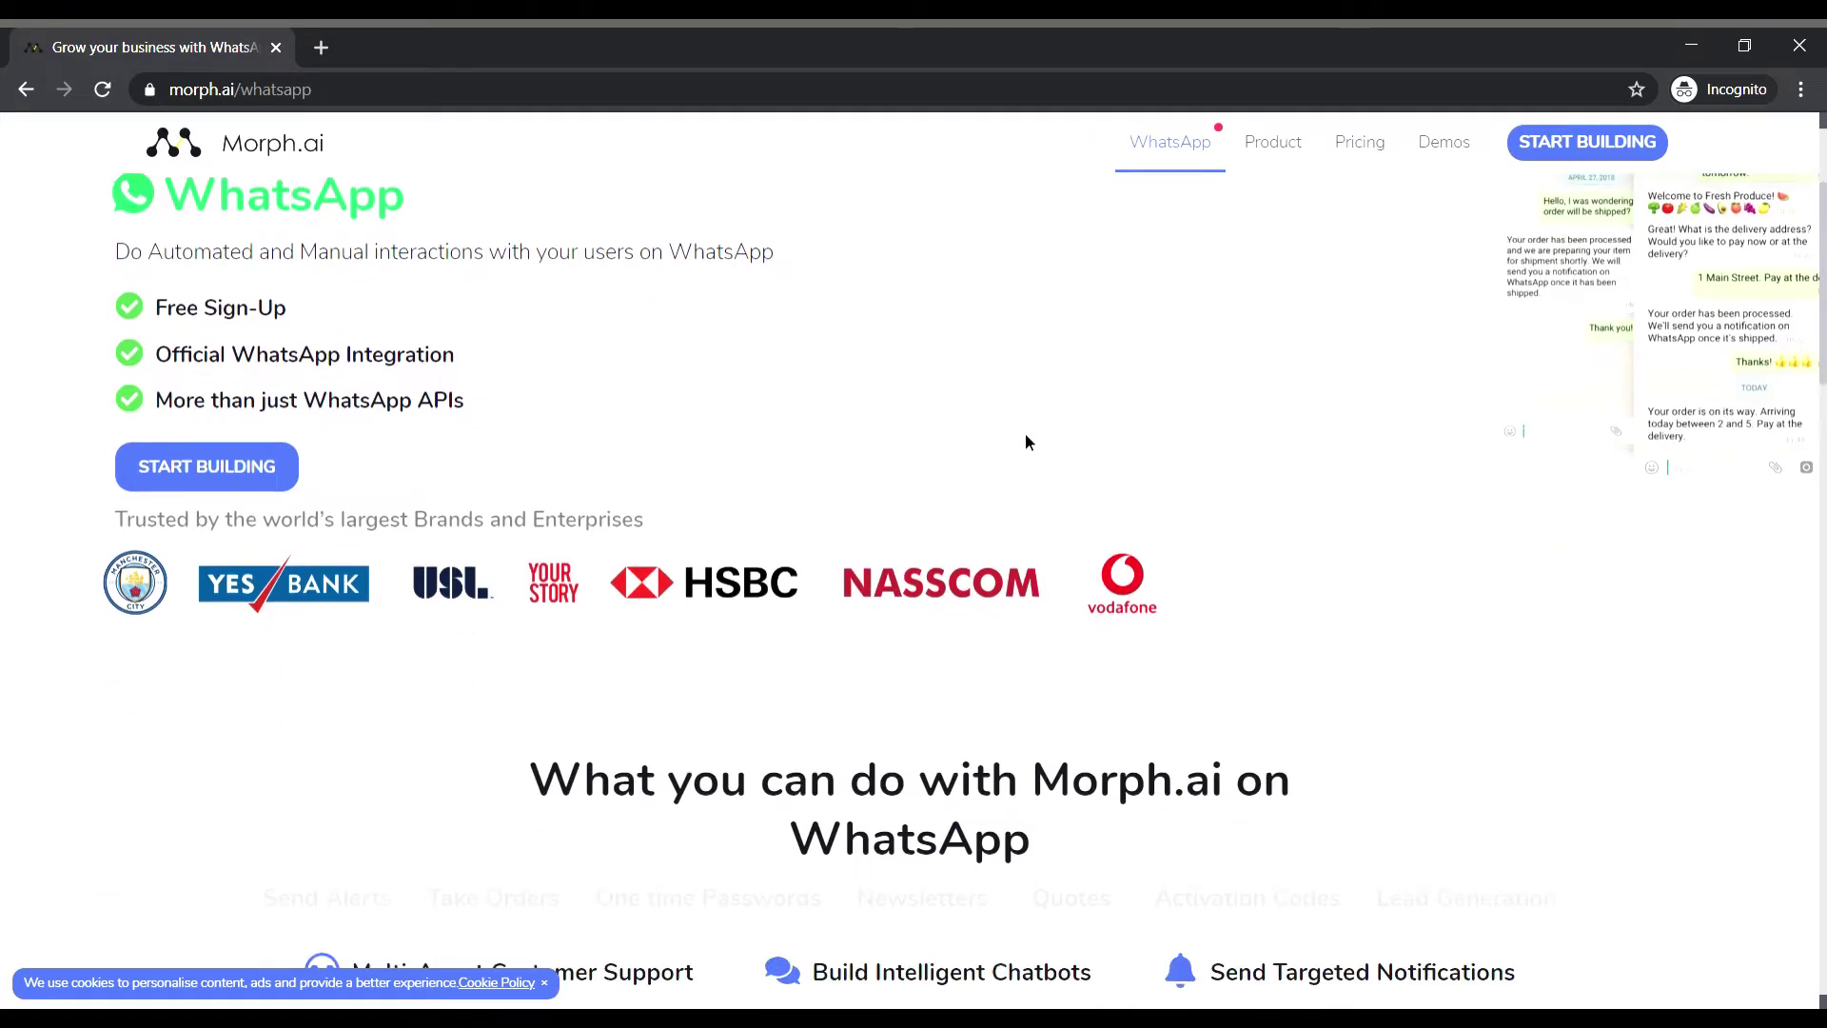
scroll(1025, 441, down, 1)
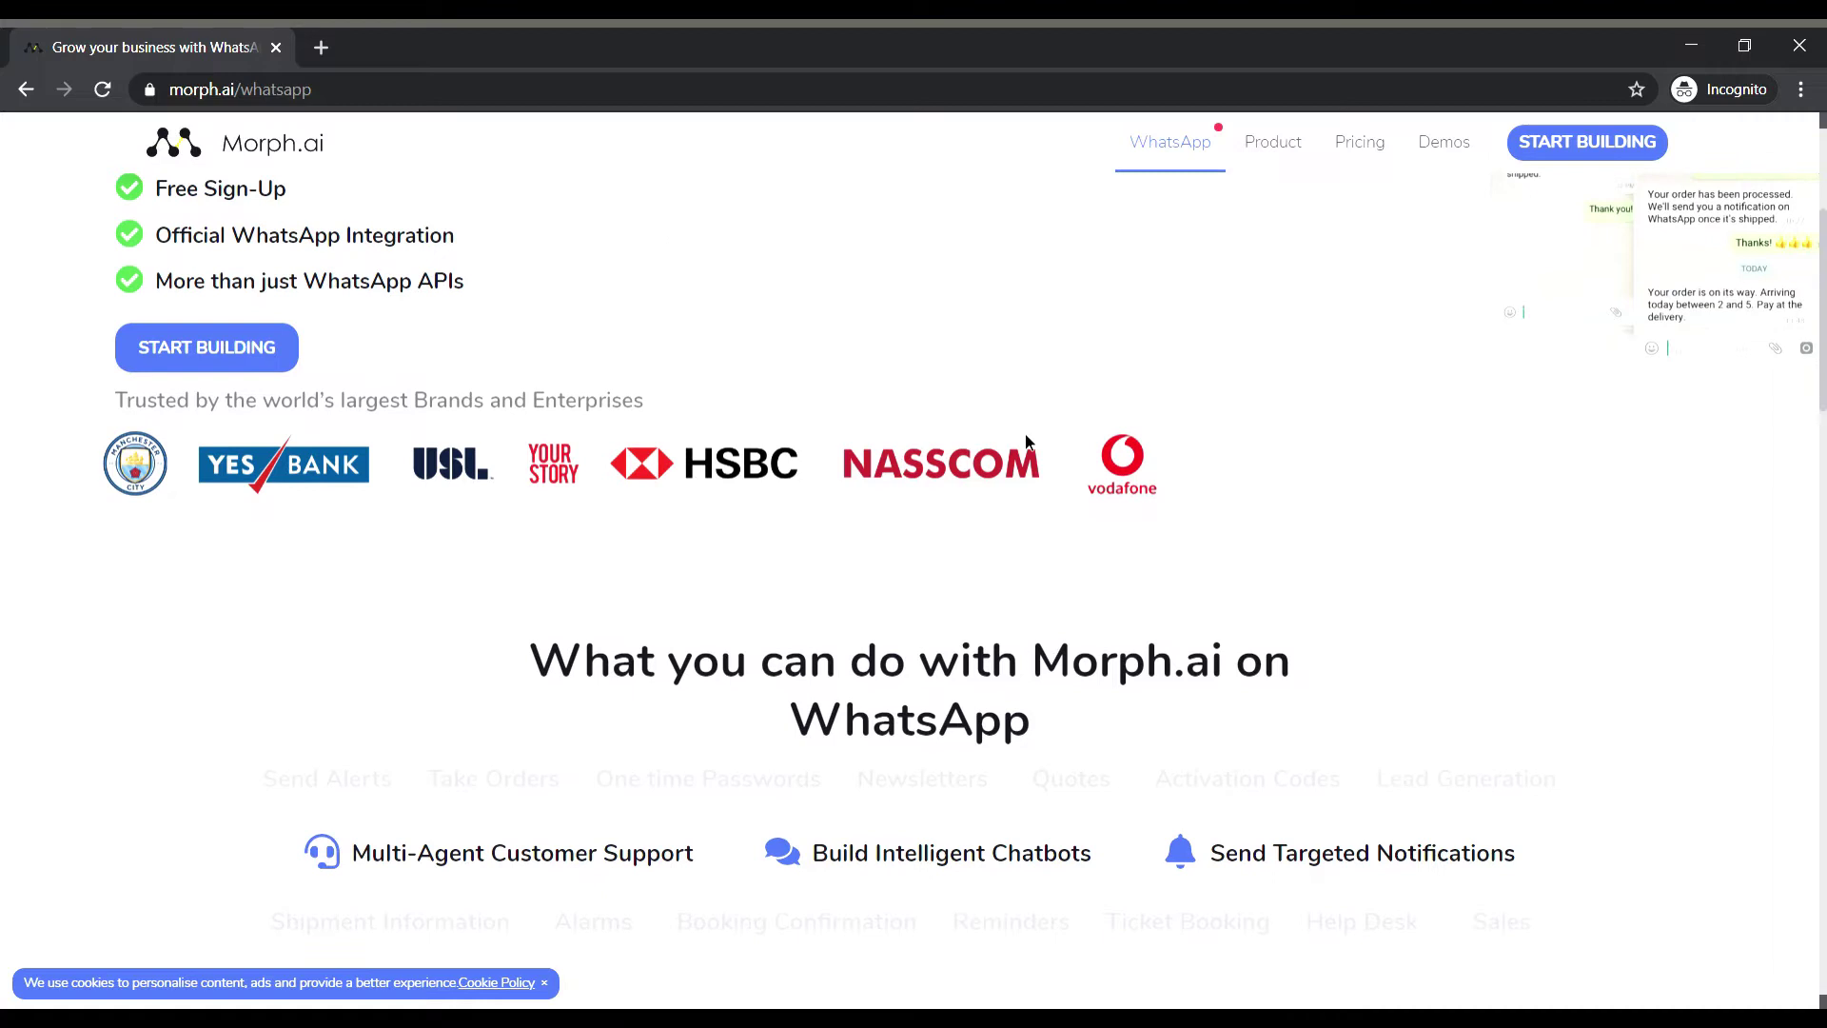
scroll(1024, 440, down, 1)
scroll(1024, 440, down, 1)
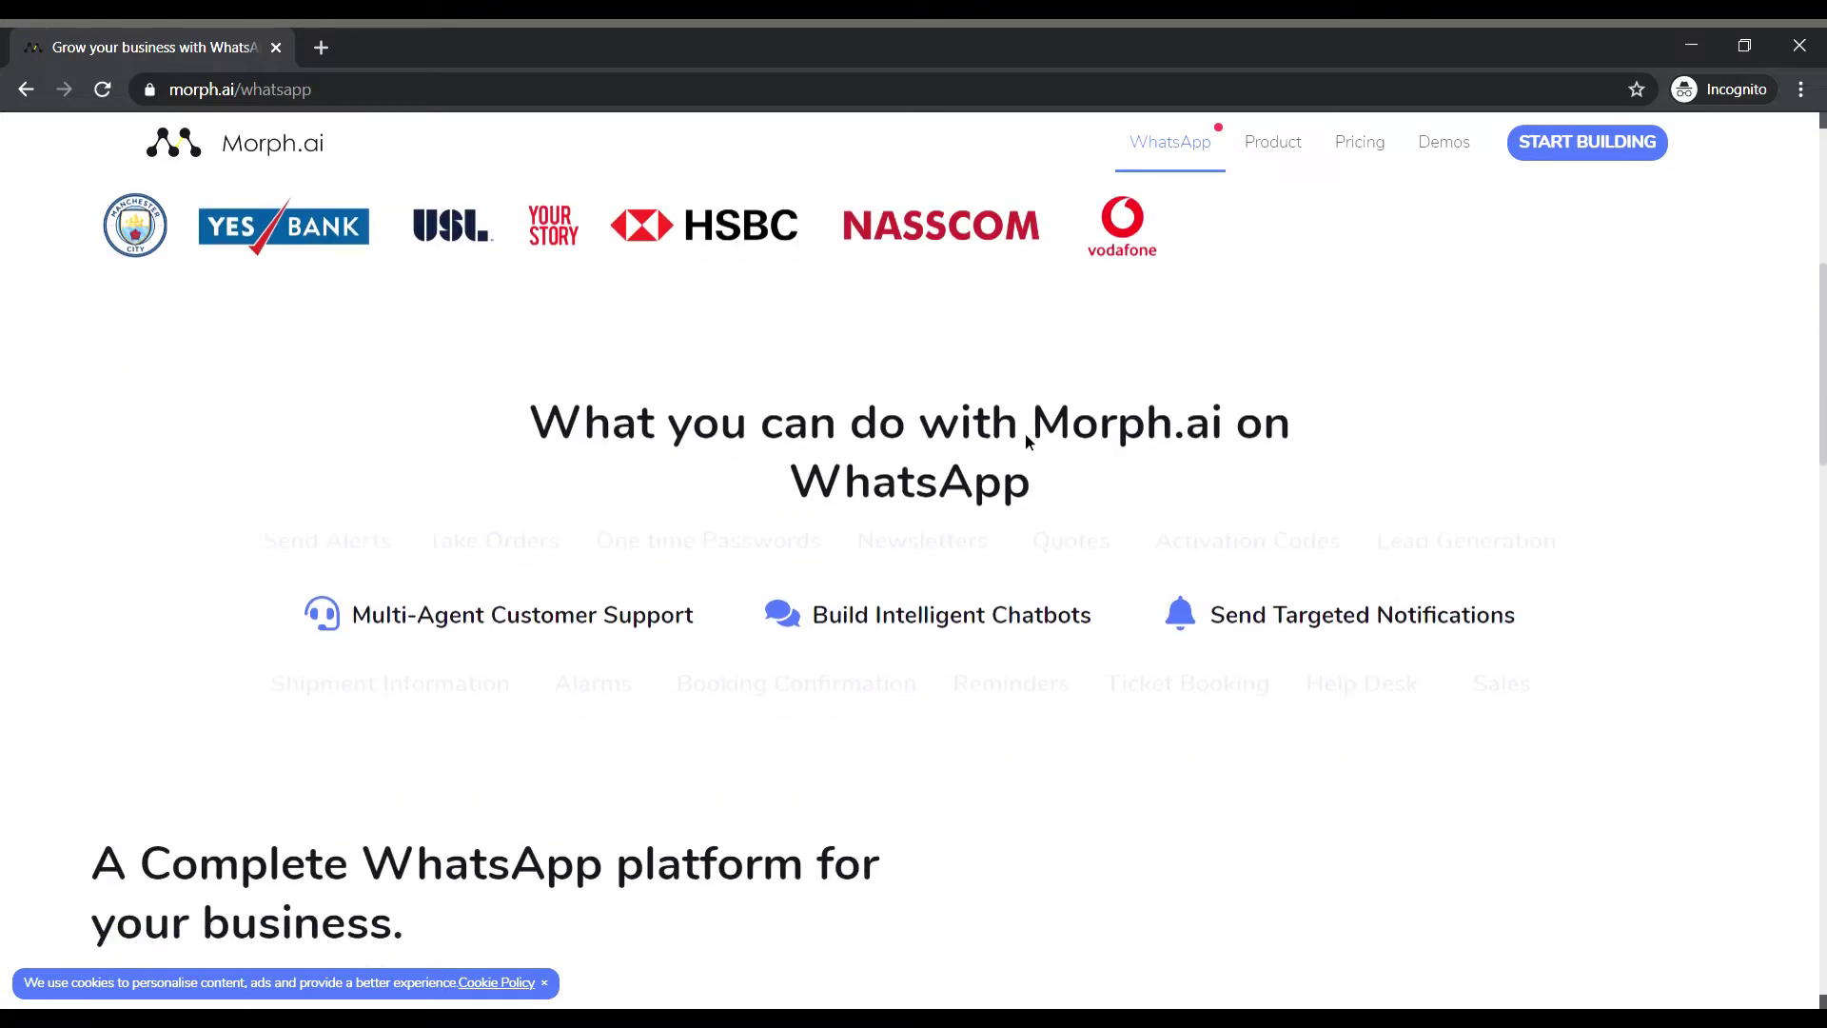
scroll(1039, 448, down, 3)
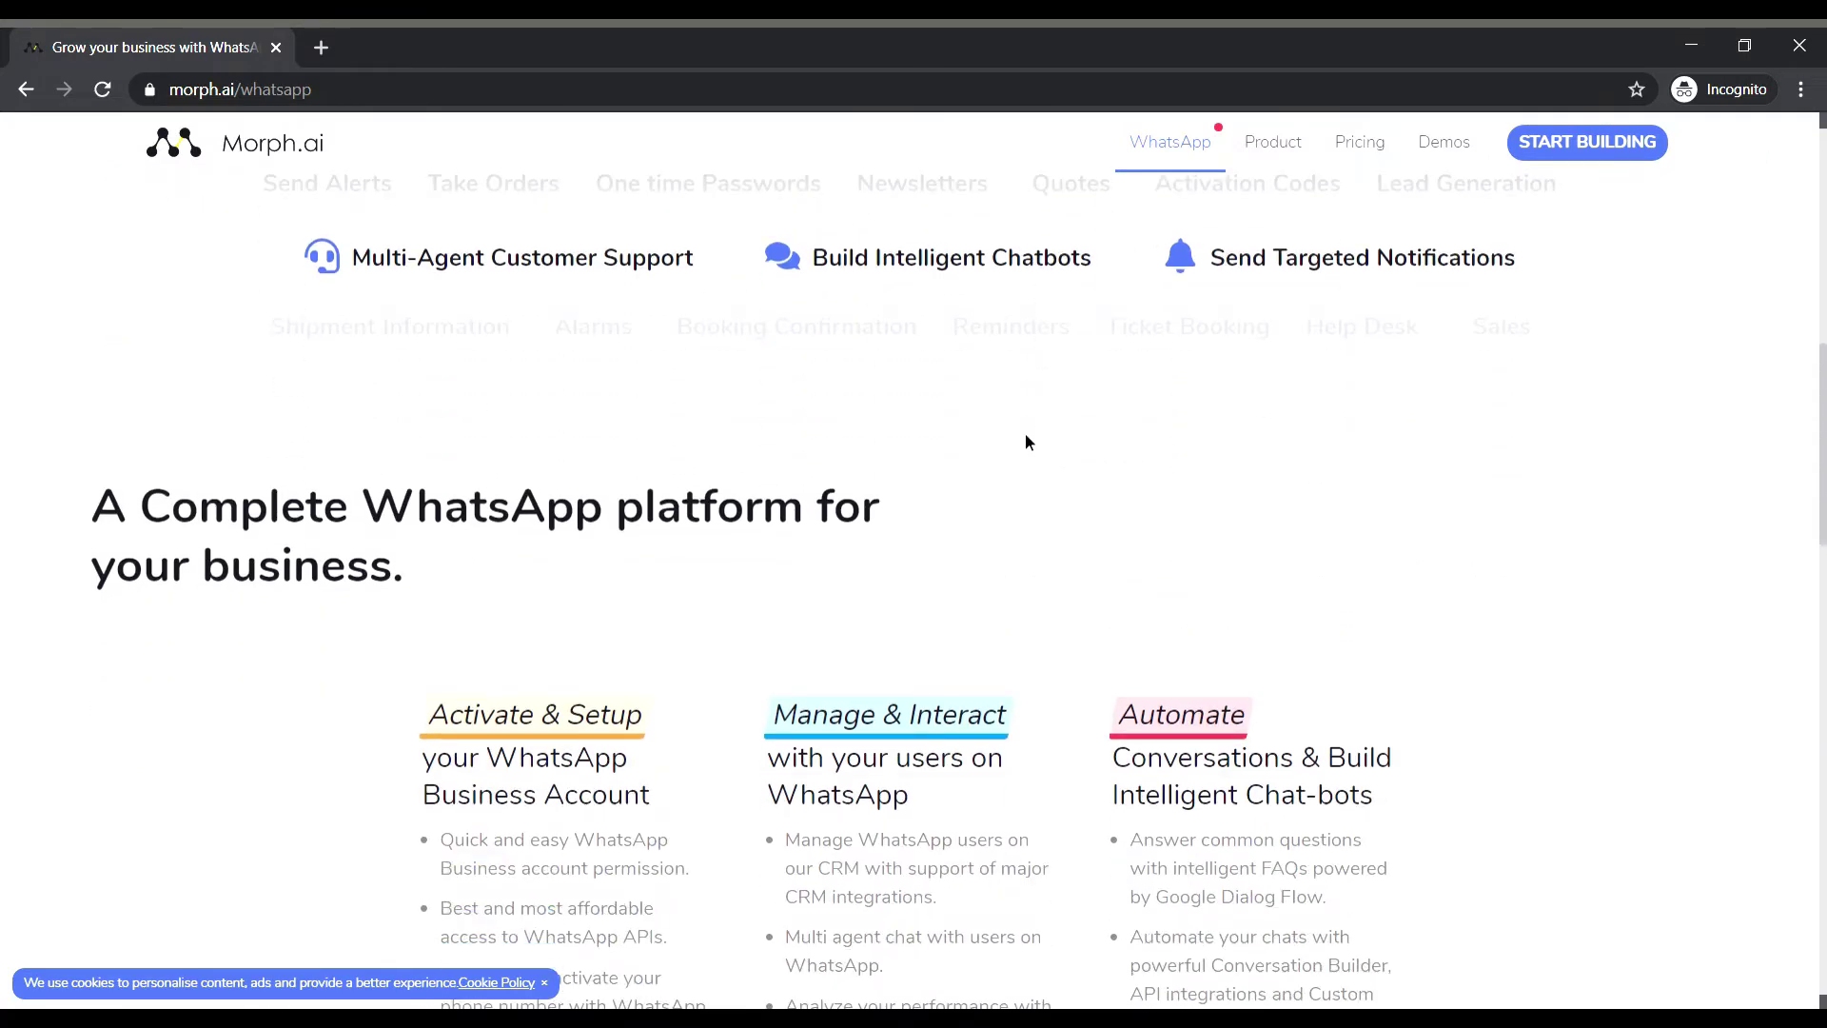
scroll(1026, 441, down, 5)
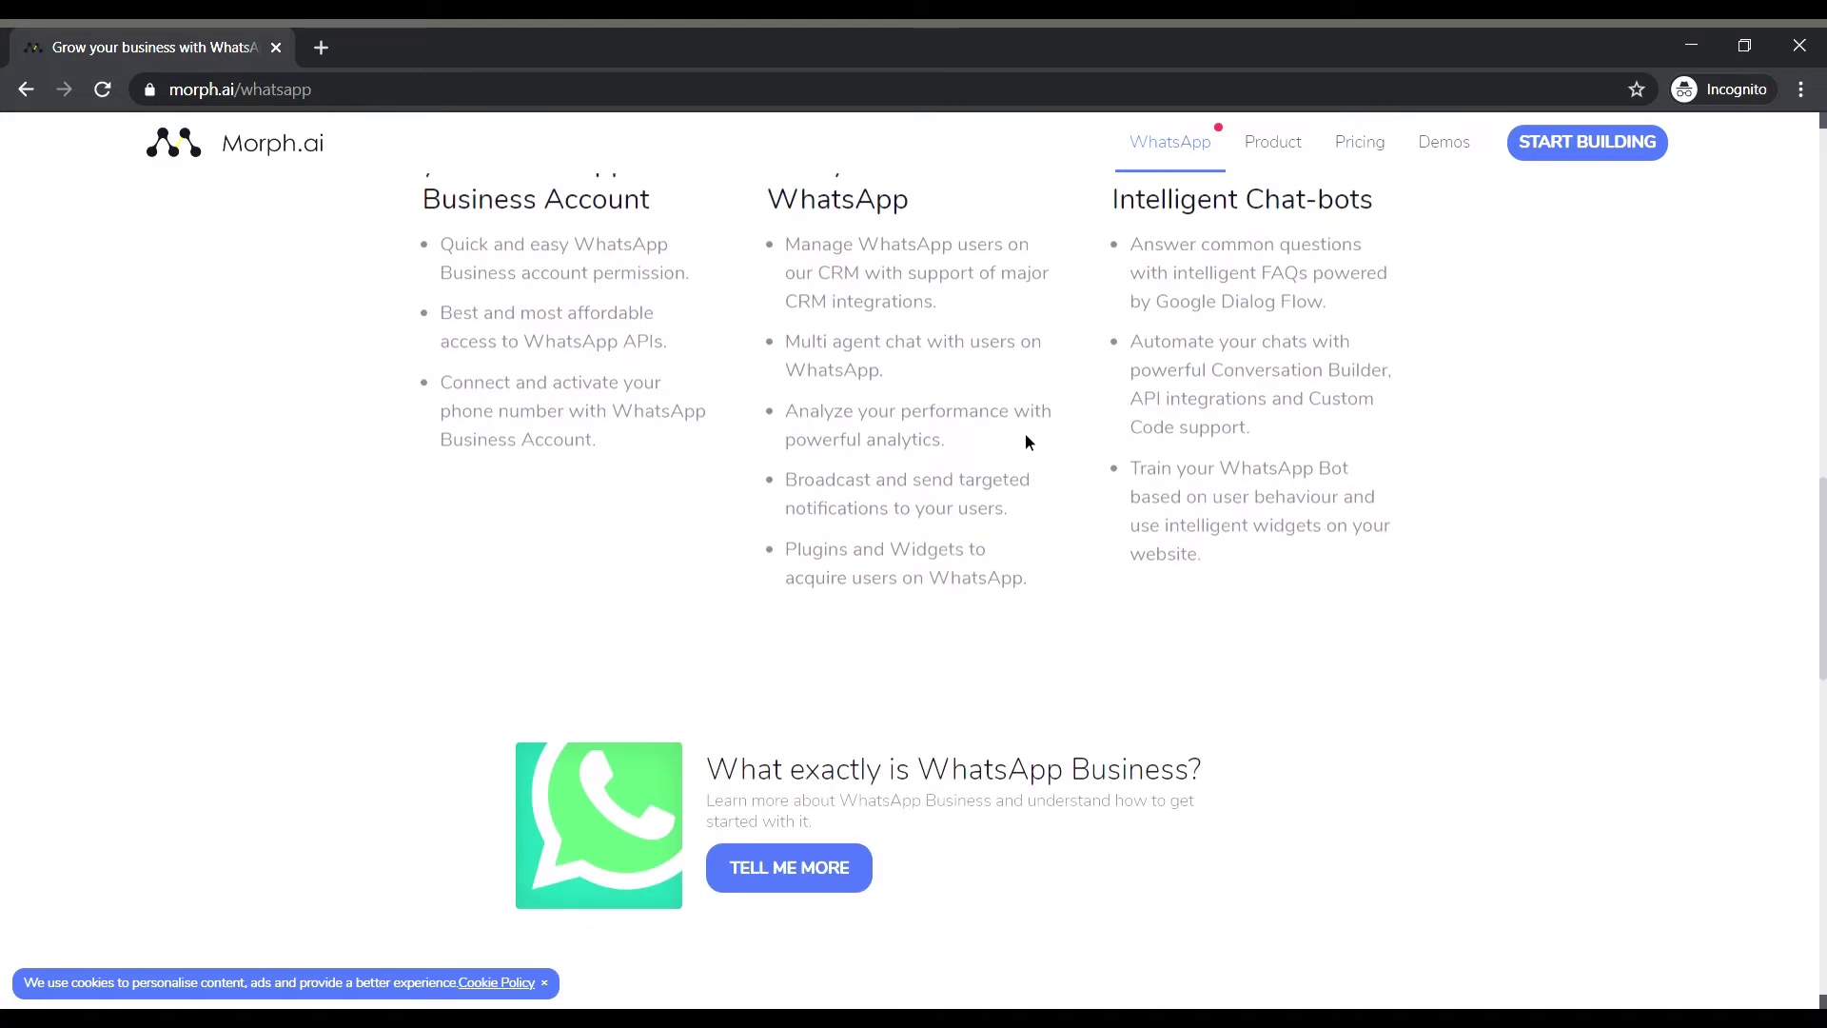
scroll(1025, 441, up, 1)
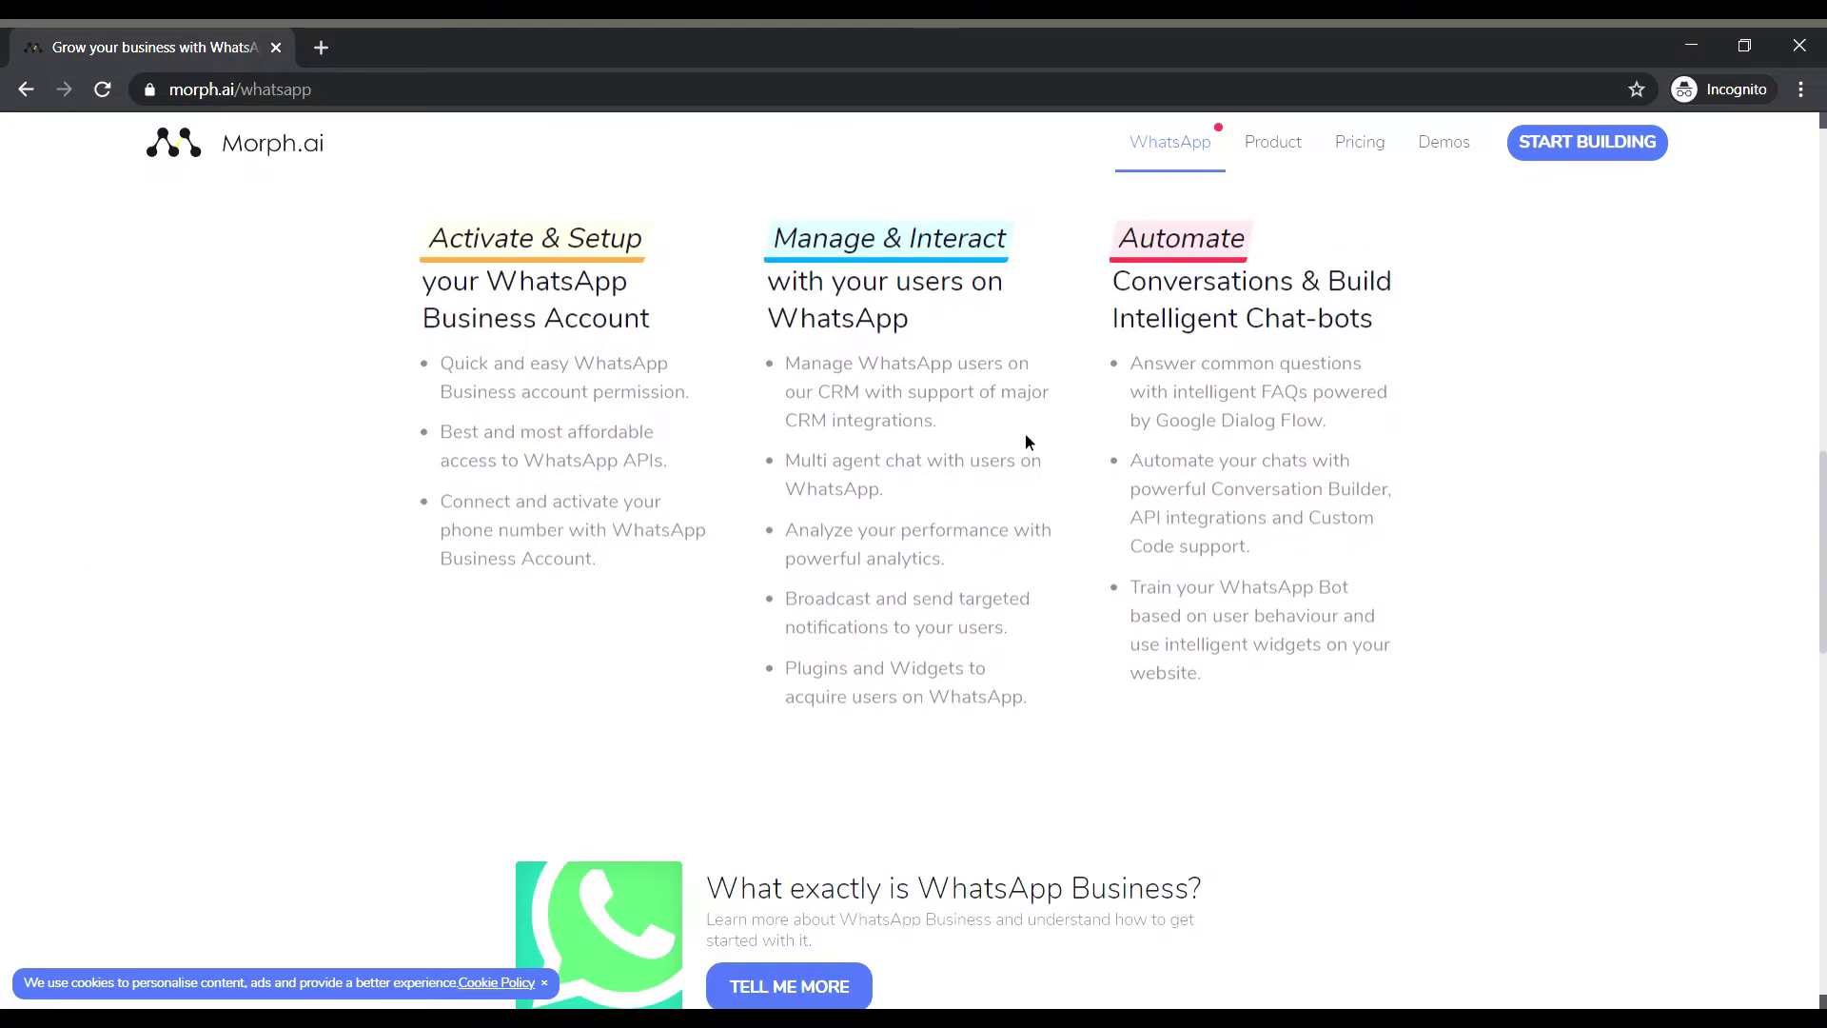
scroll(1025, 441, up, 6)
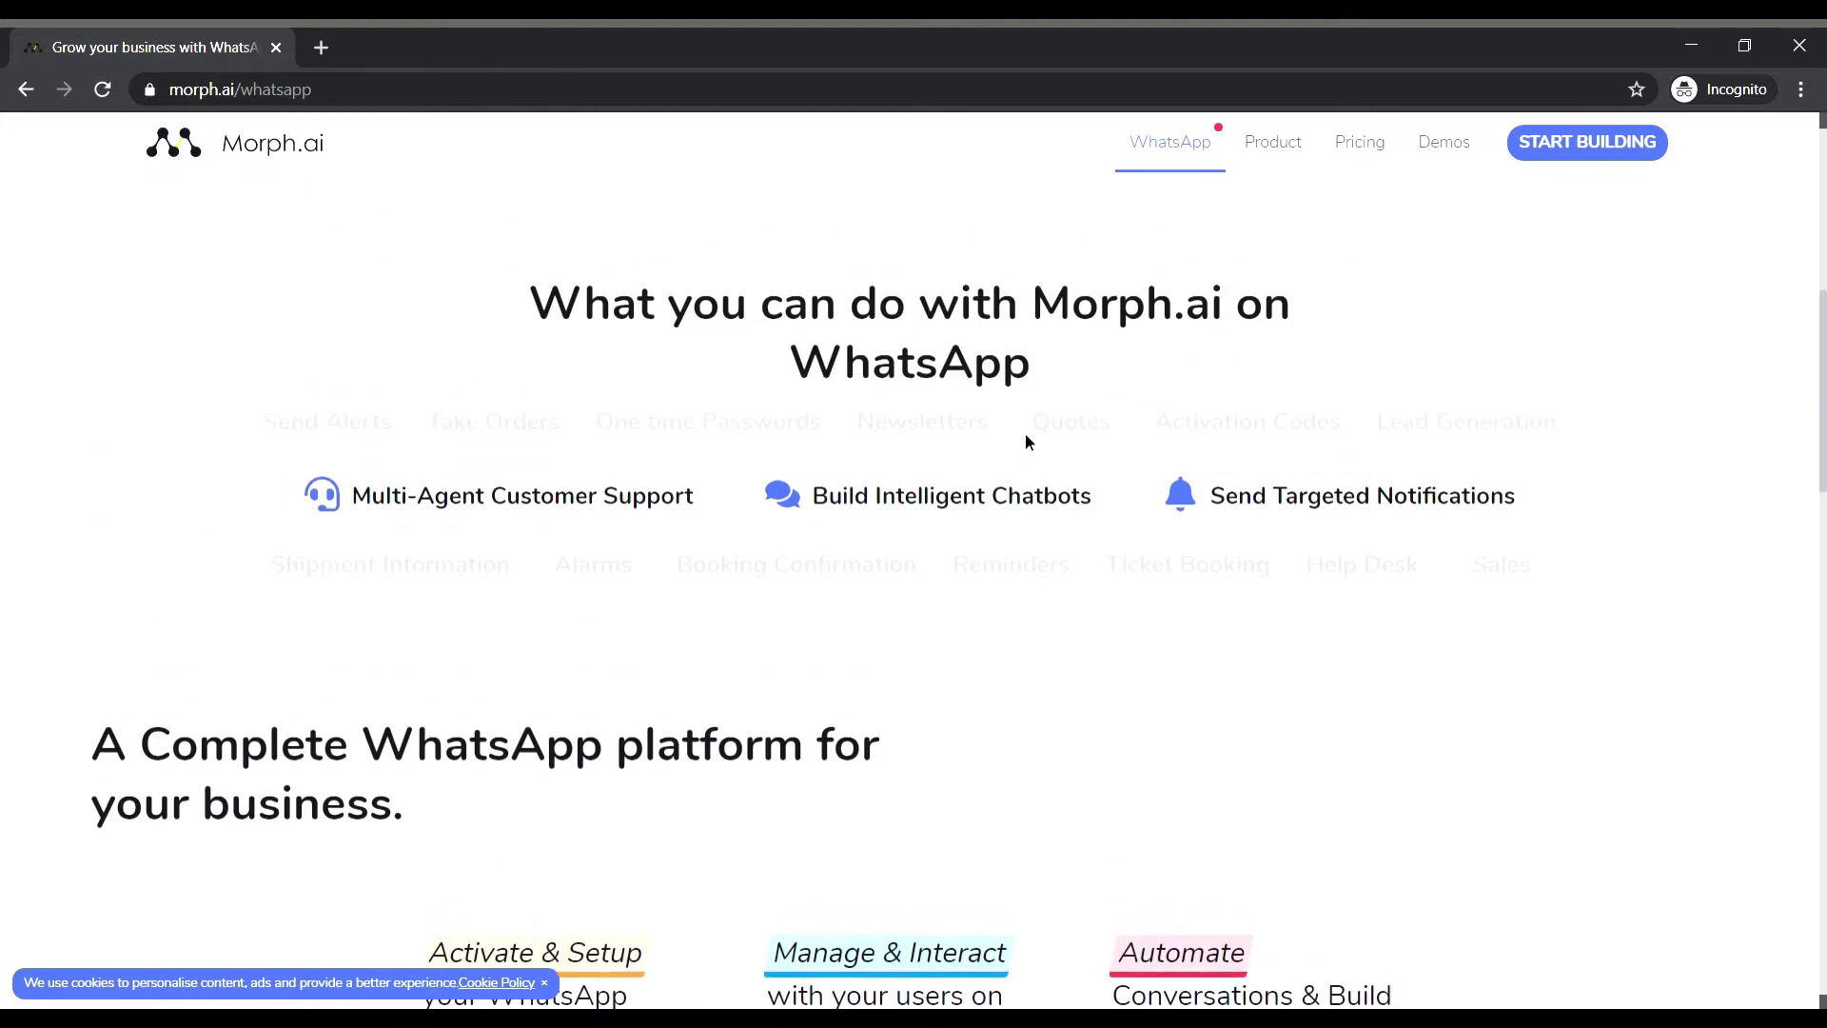
scroll(1024, 441, up, 6)
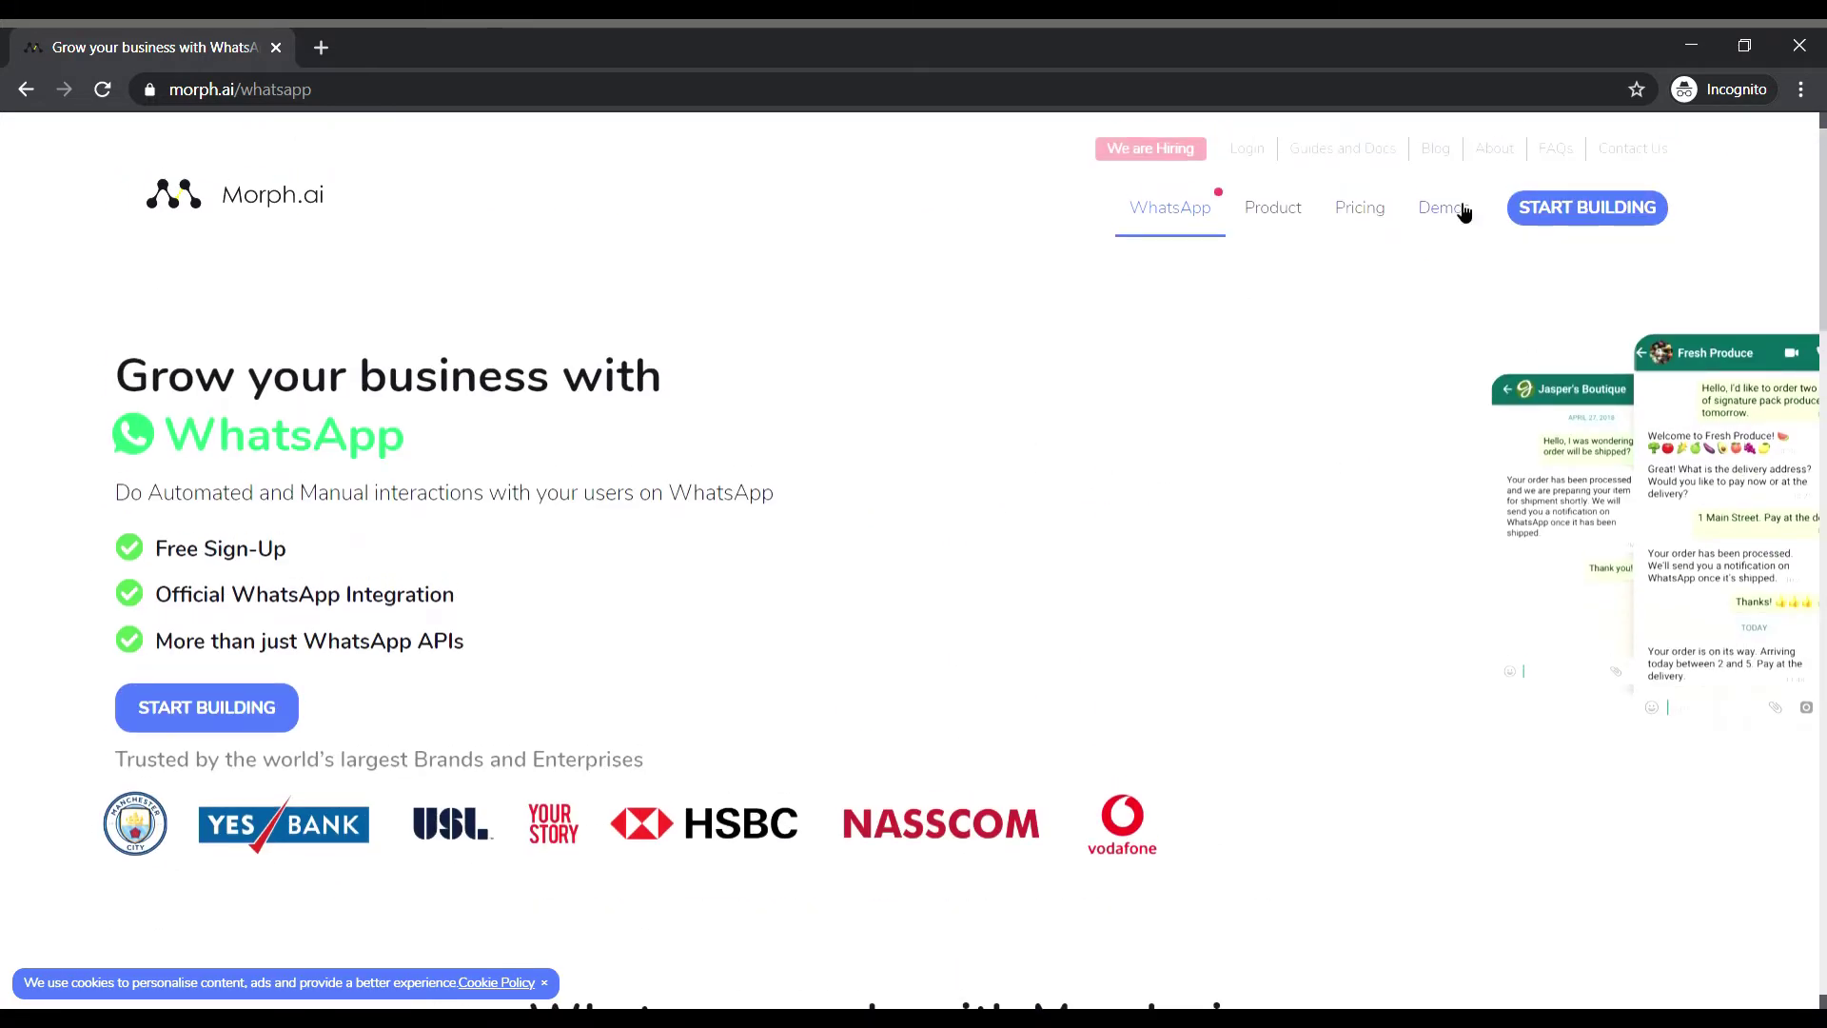
click(1553, 140)
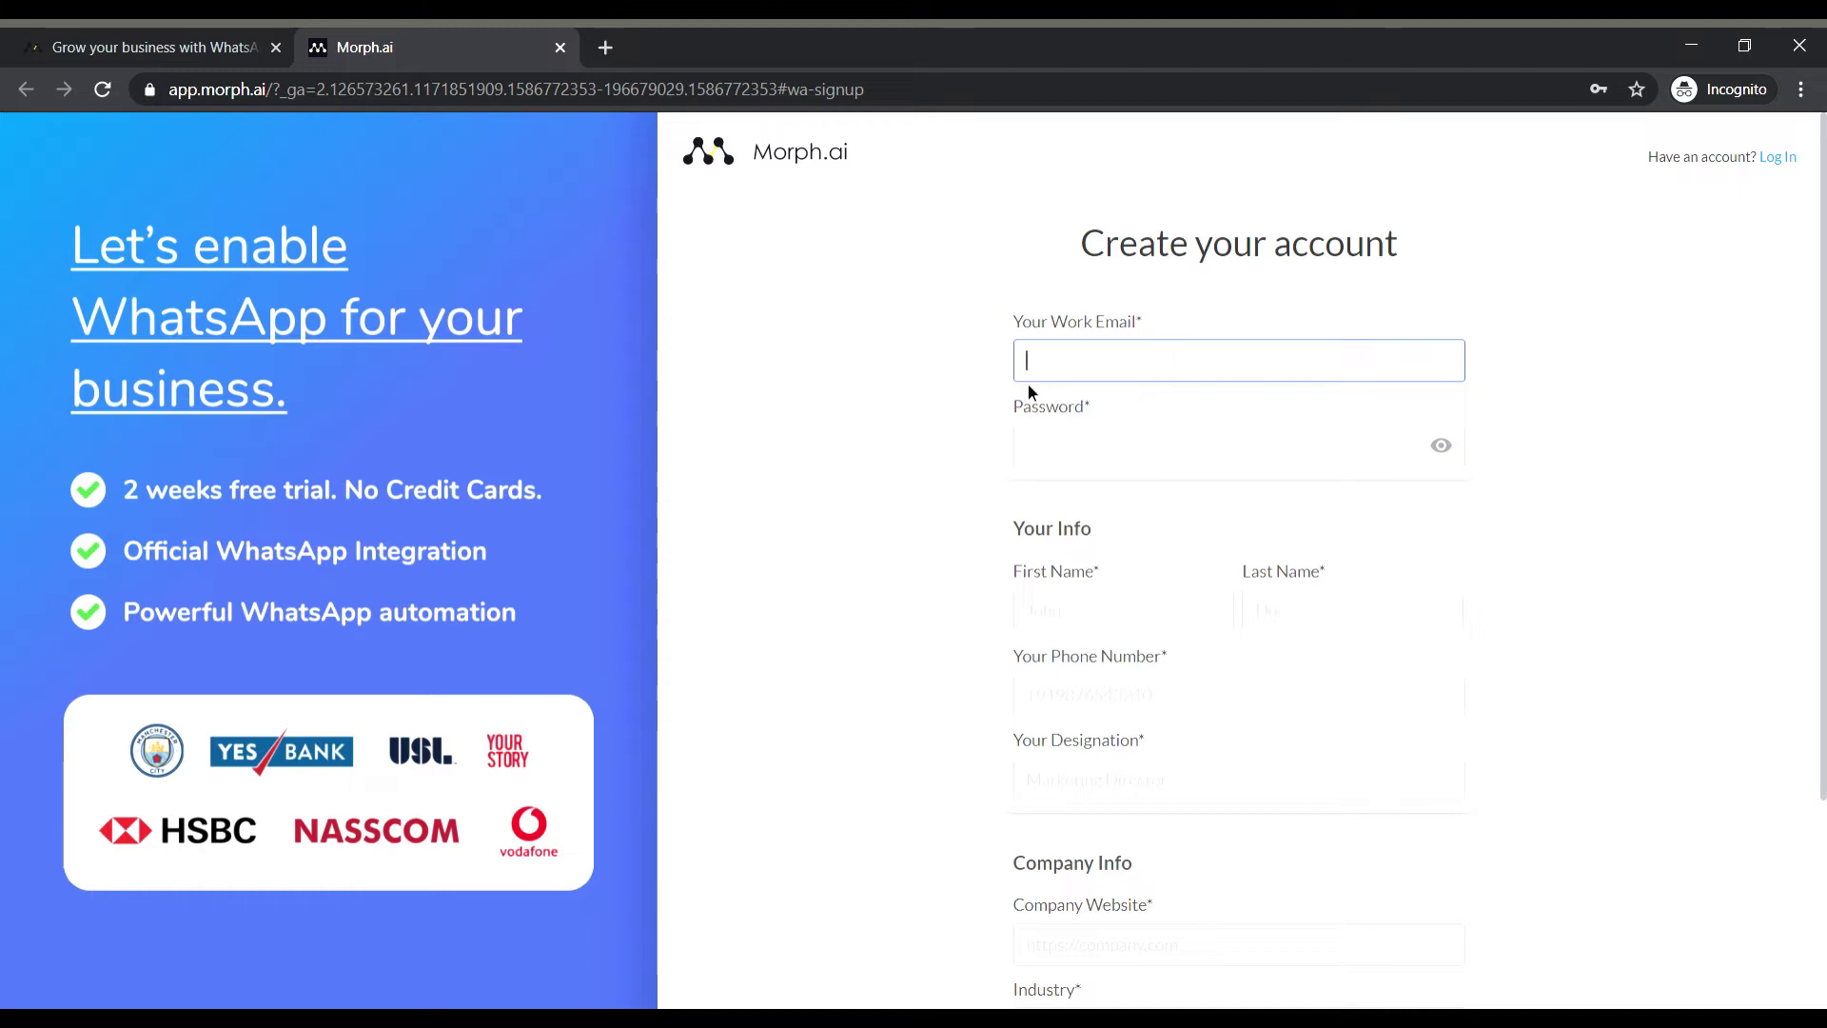
Enter the work e-mail, password, contact's first and last name, phone number and Owner designation.
key(Tab)
text(••••••••)
click(1123, 610)
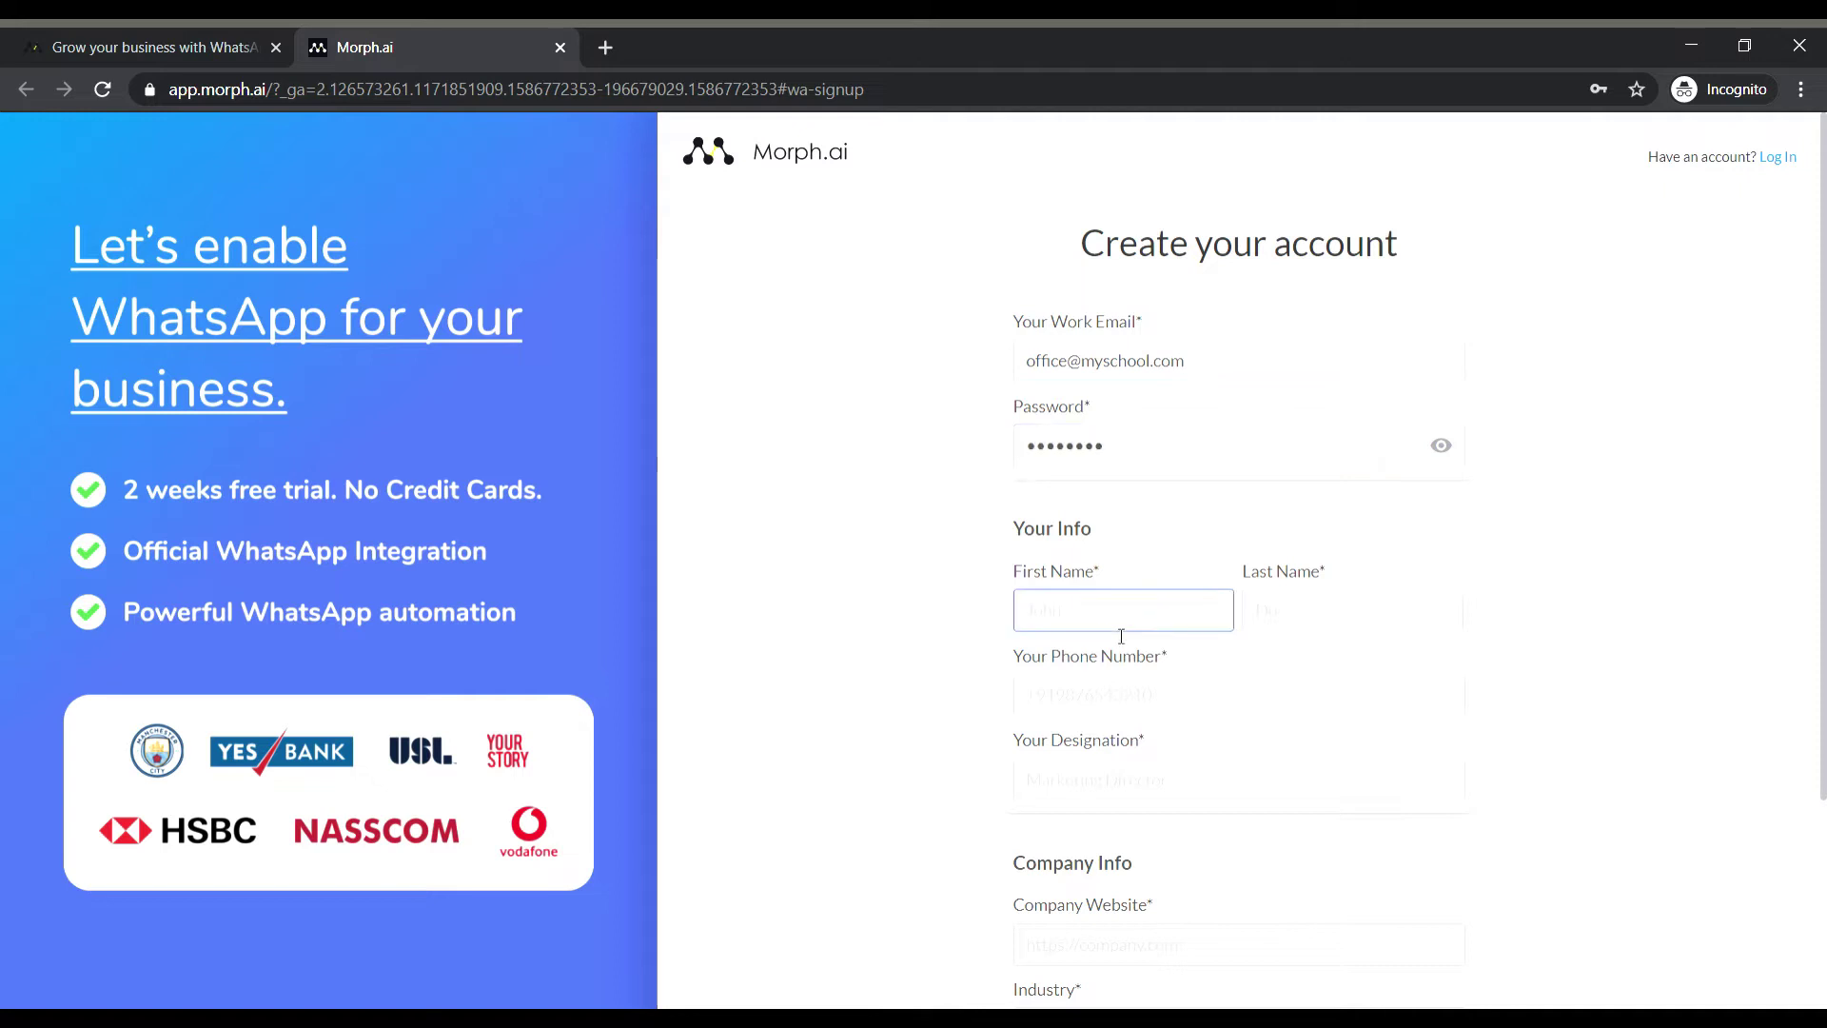
click(1338, 628)
click(1032, 702)
click(1086, 794)
text(Owner)
Set the website to myschool.com and industry to Education, then submit the sign-up form.
scroll(999, 734, down, 3)
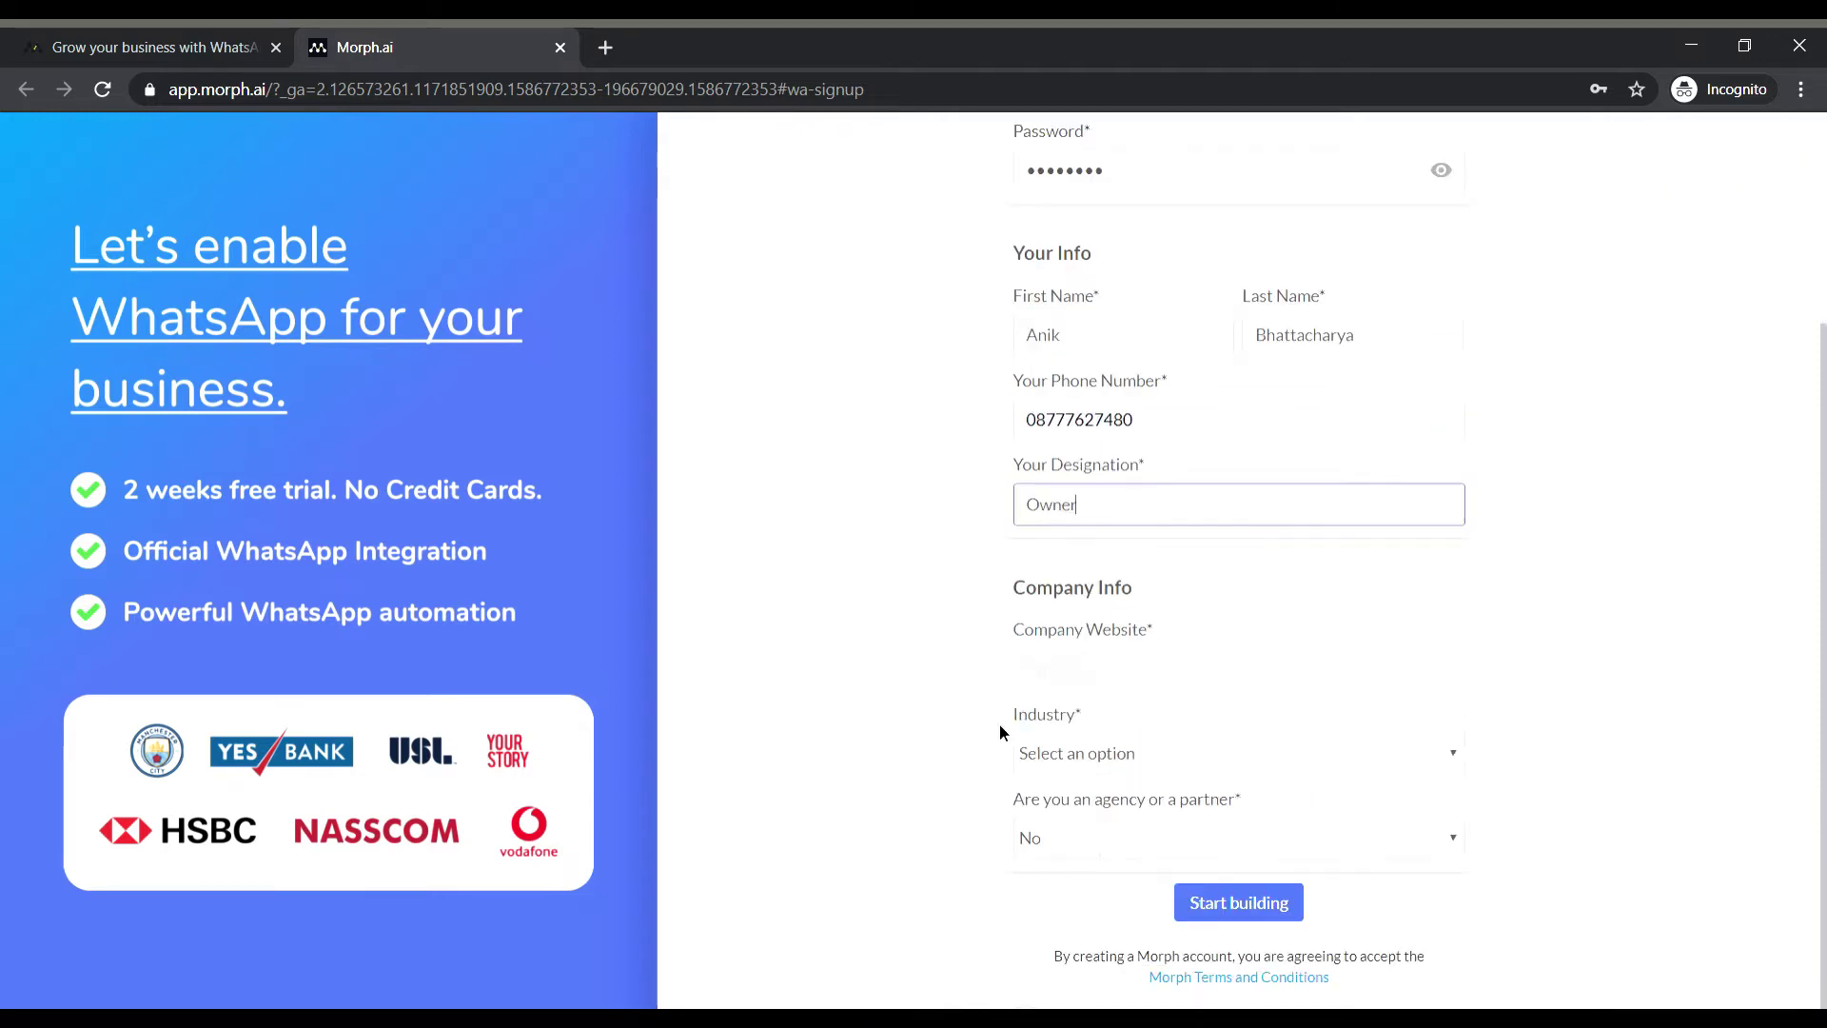
key(Tab)
text(myschool.com)
key(Tab)
key(e)
key(Tab)
key(Return)
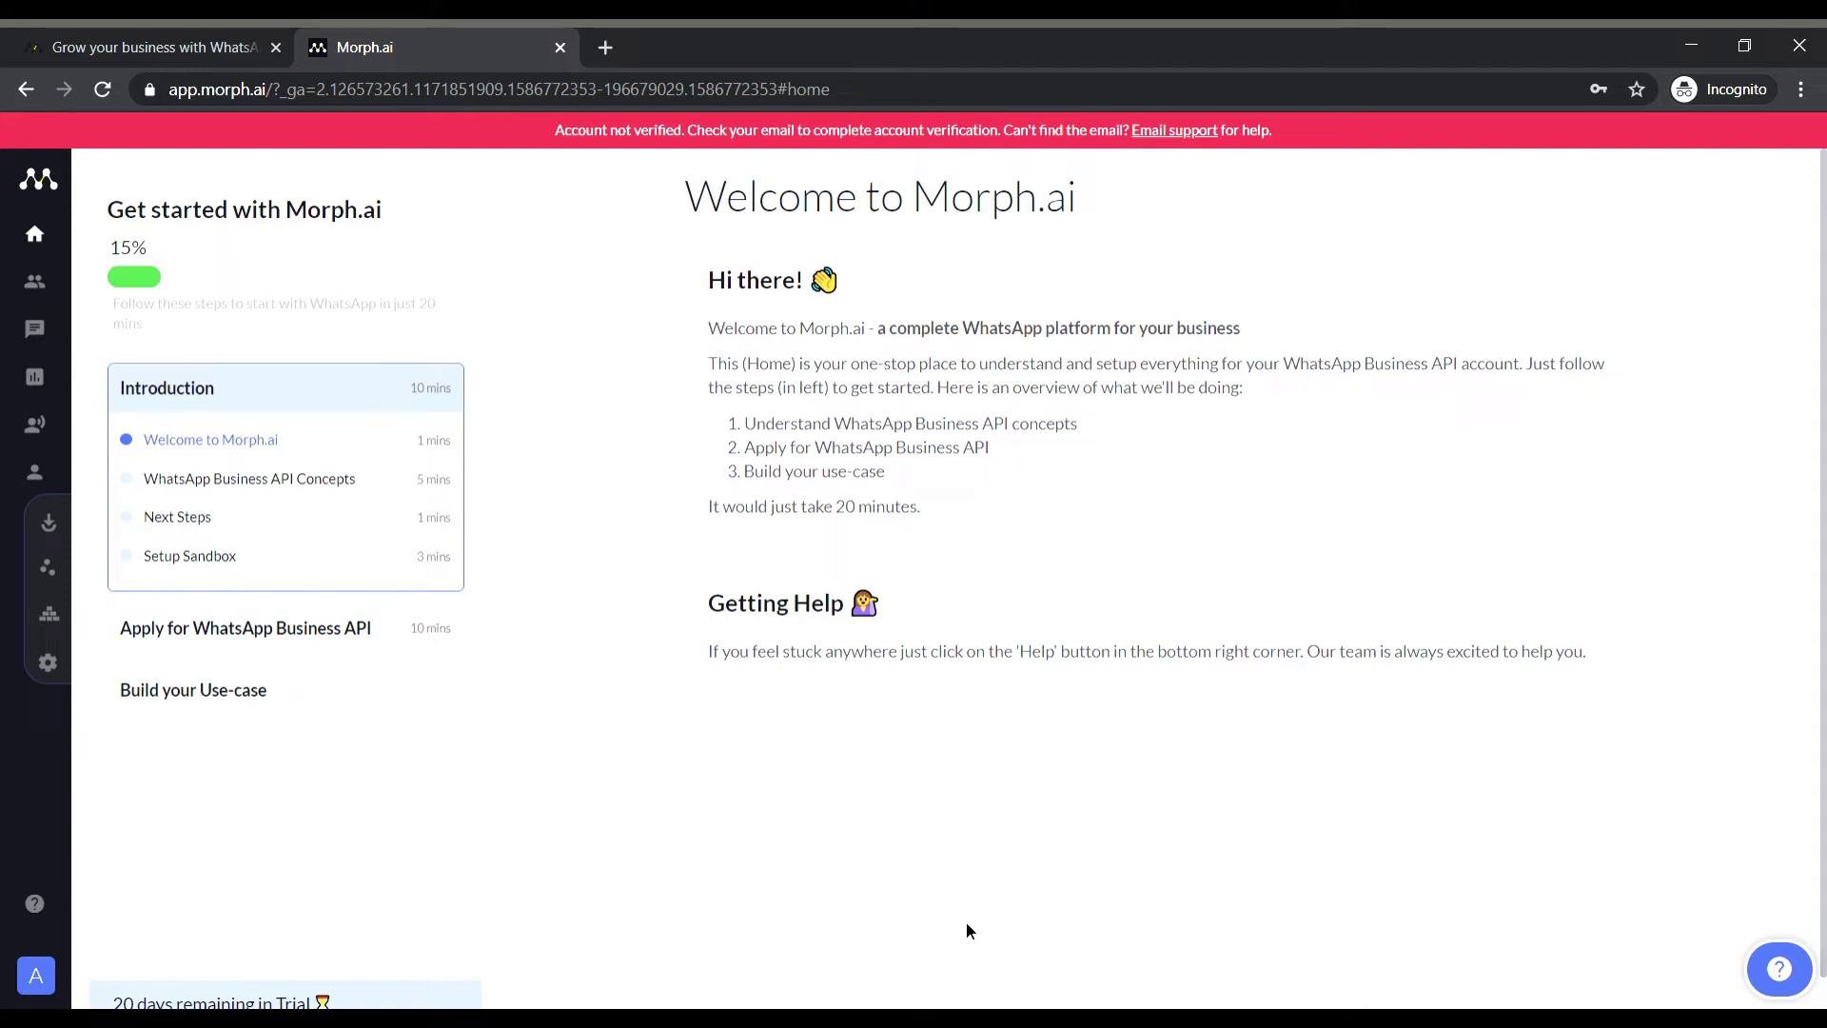
Go through the WhatsApp Business API Concepts, Next Steps and Setup Sandbox lessons.
click(306, 485)
scroll(887, 592, down, 8)
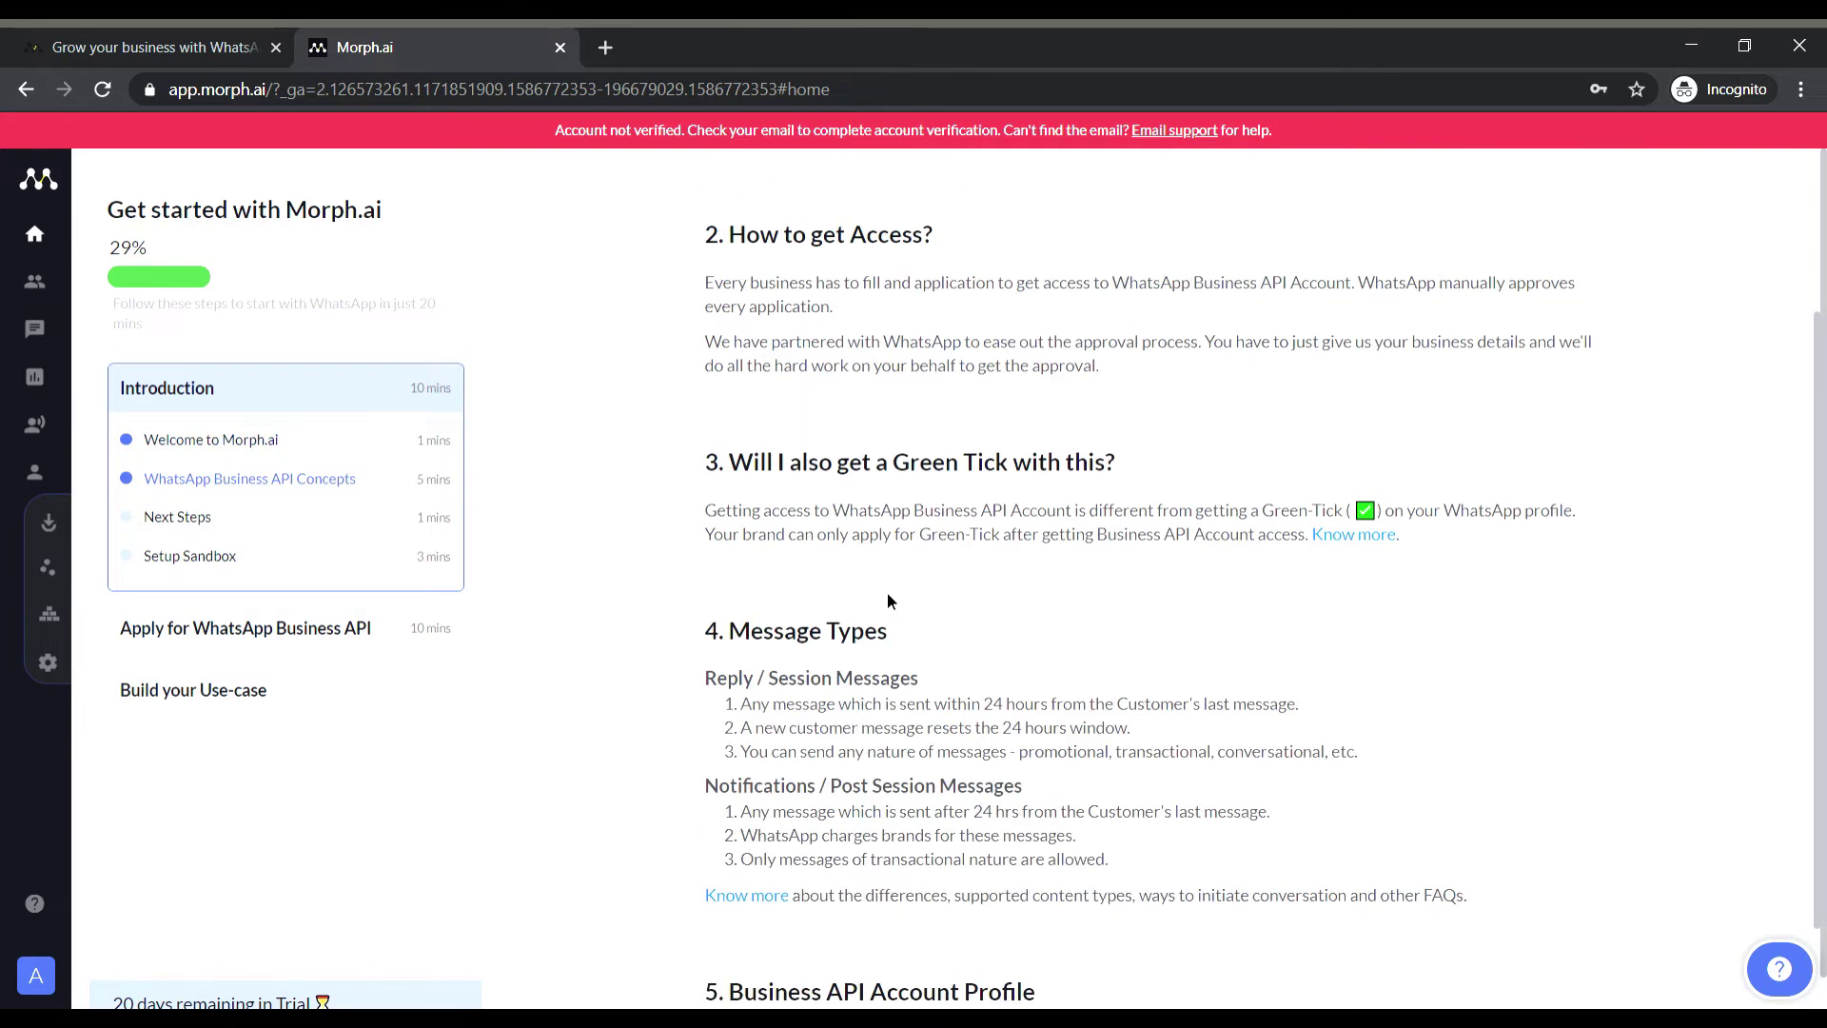
scroll(889, 596, up, 6)
scroll(453, 554, down, 1)
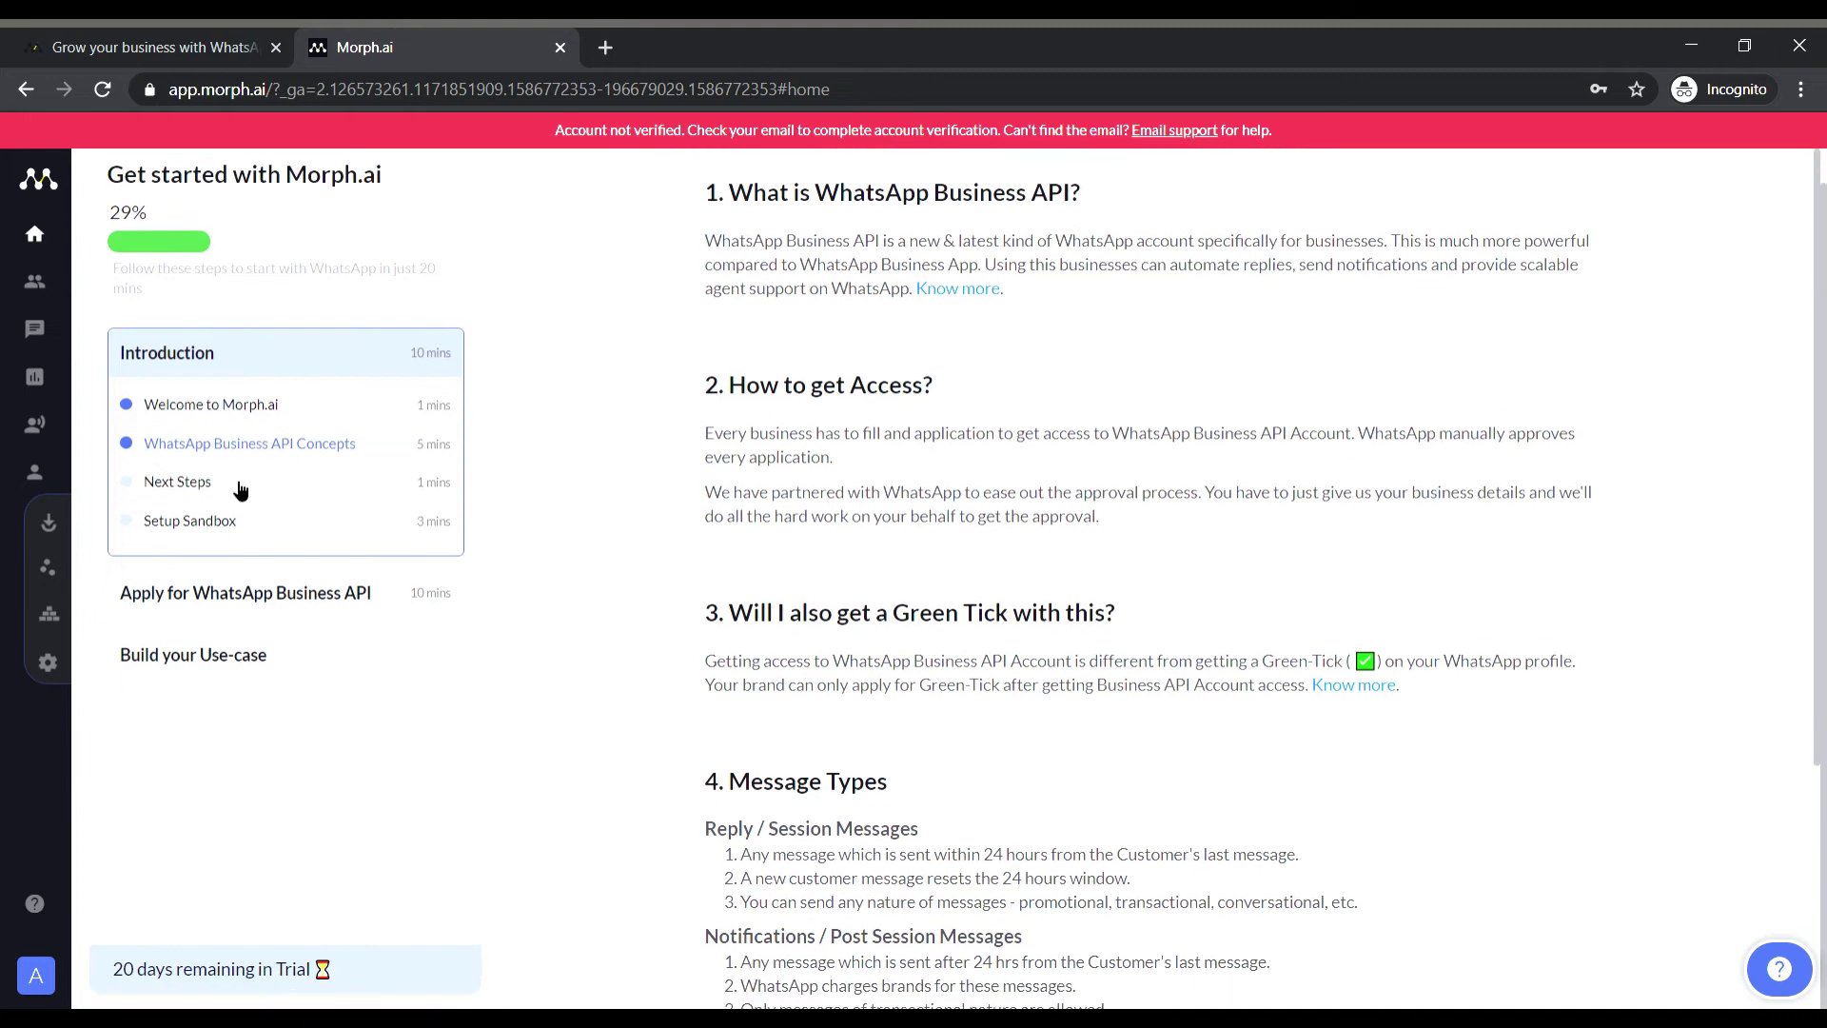
click(219, 483)
click(221, 520)
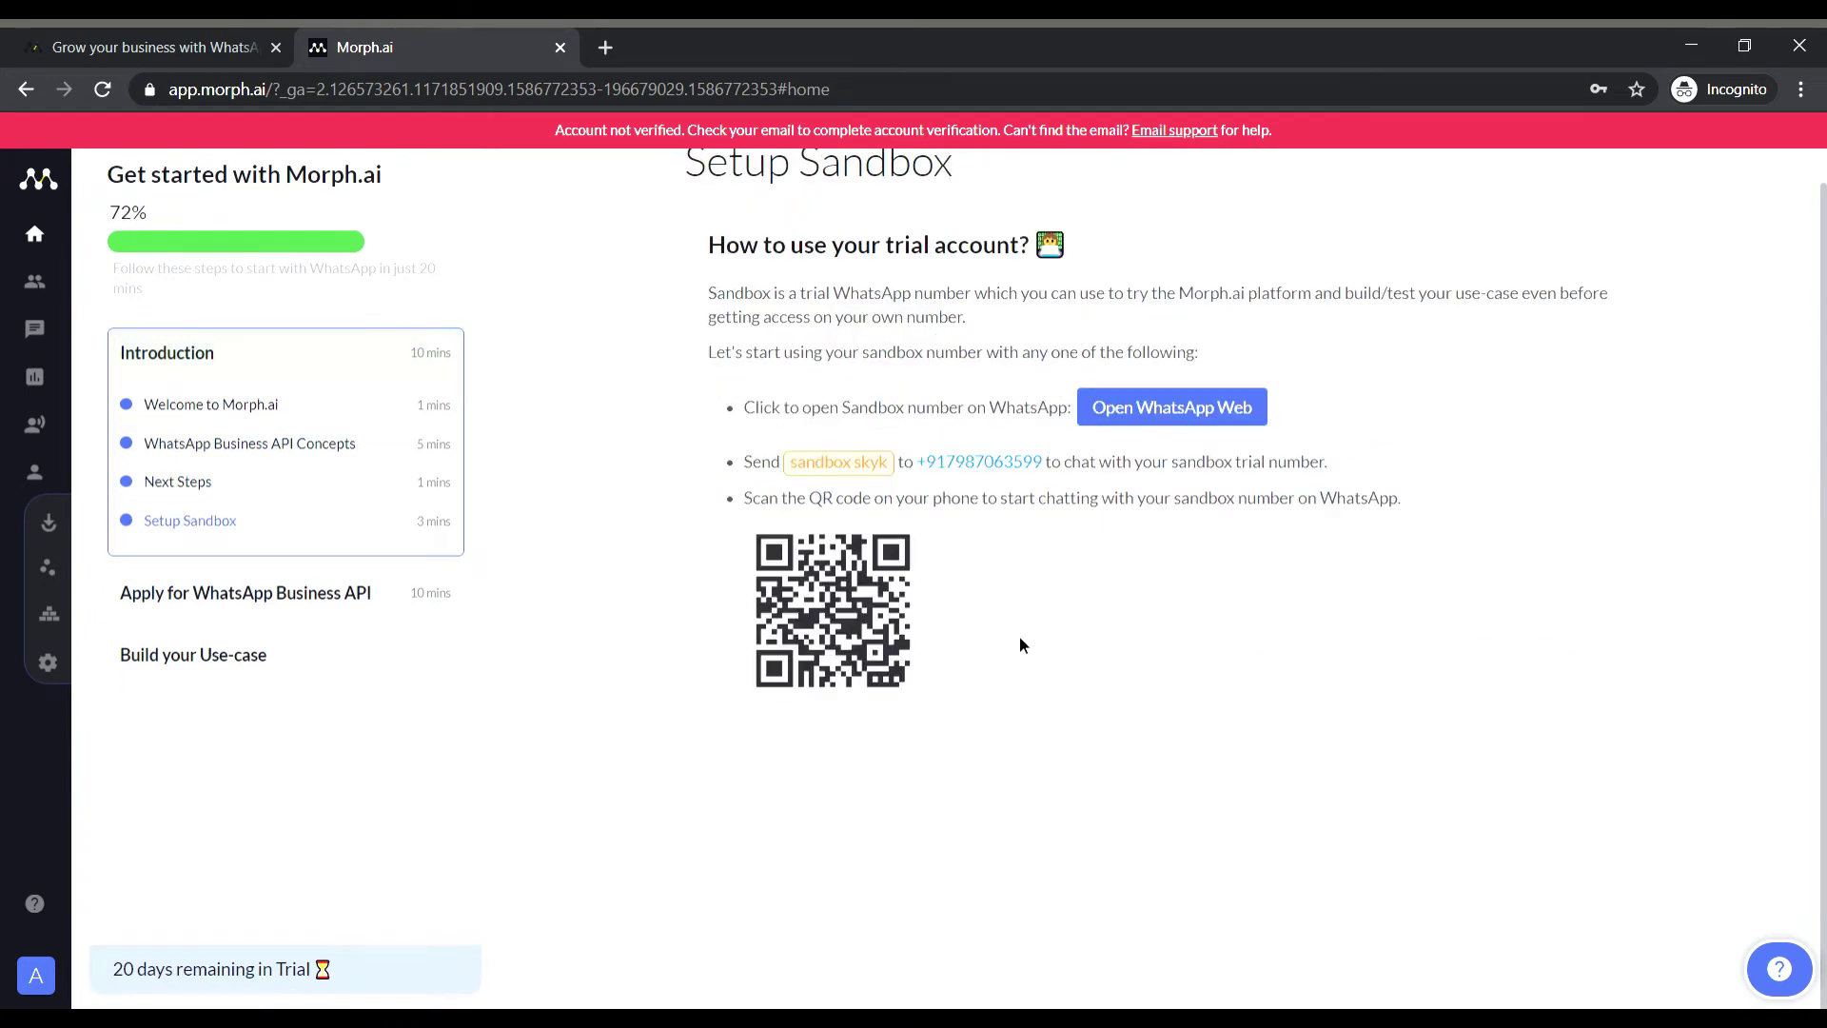
scroll(1019, 639, up, 1)
Reread the WhatsApp Business API Concepts lesson, then bring up the Next Steps lesson.
click(394, 478)
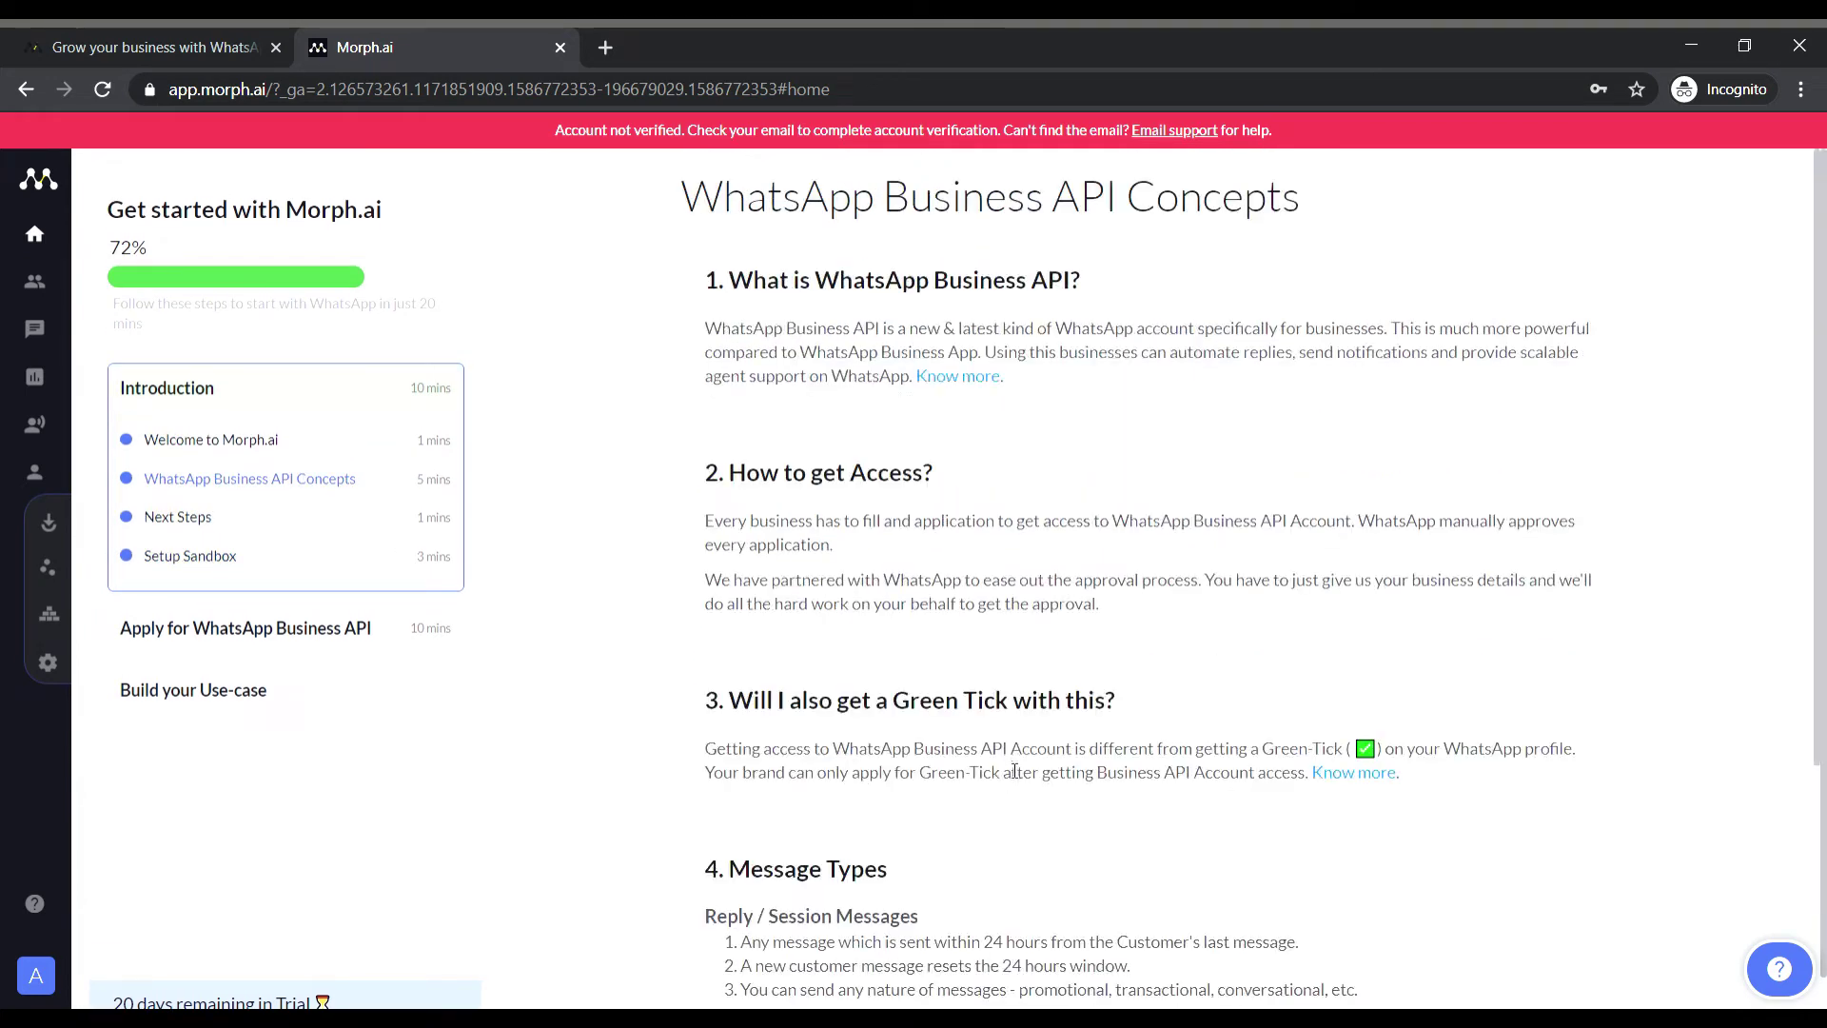
scroll(1018, 766, down, 3)
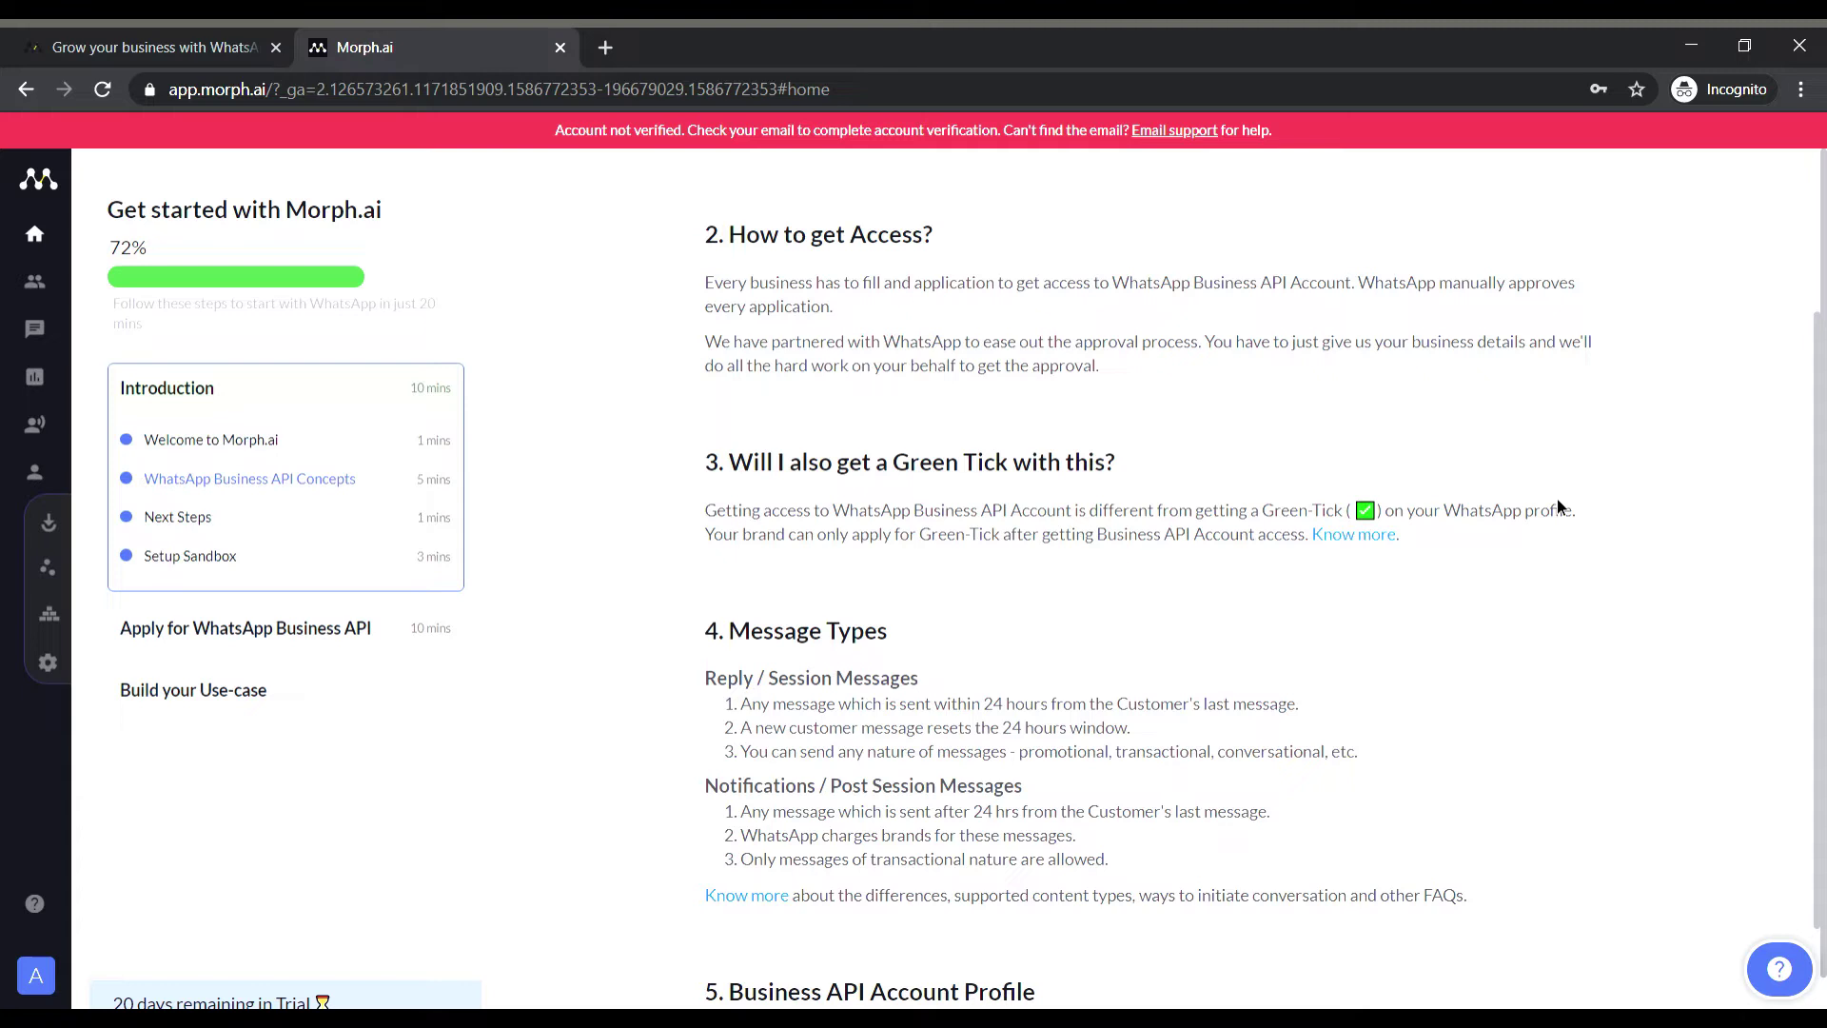
scroll(1557, 499, up, 3)
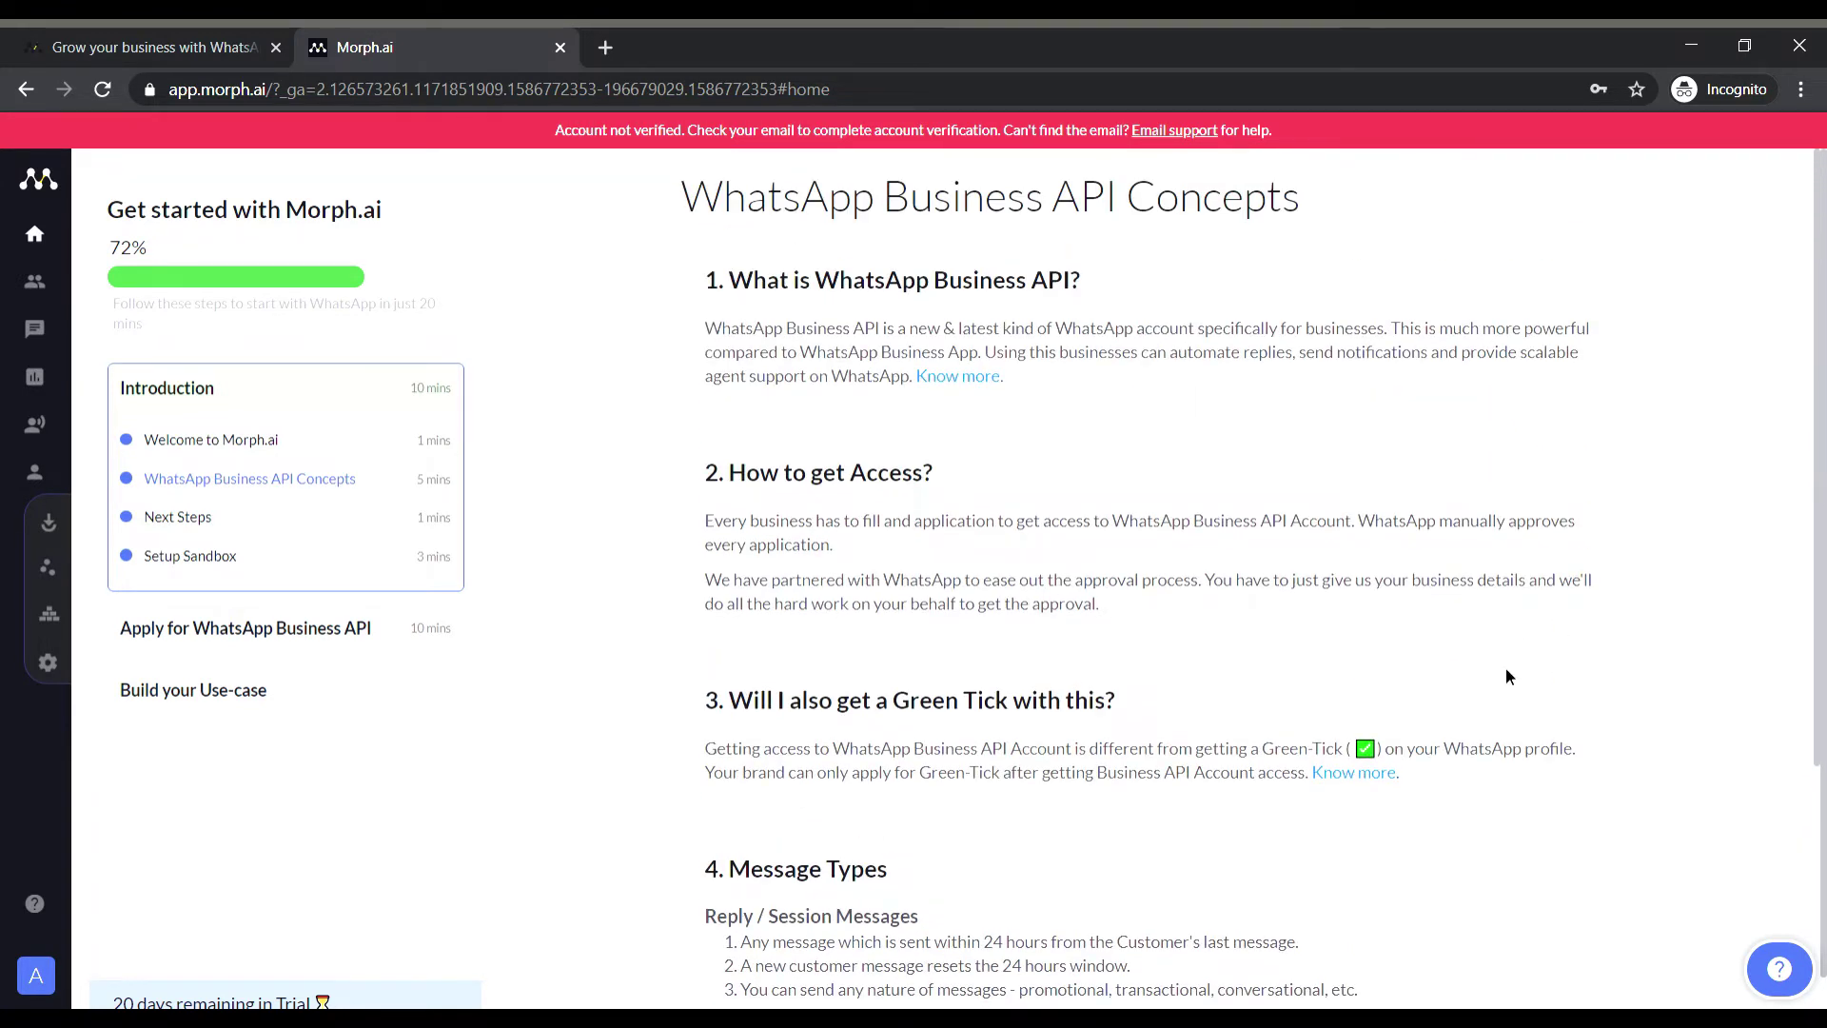
scroll(1507, 677, down, 1)
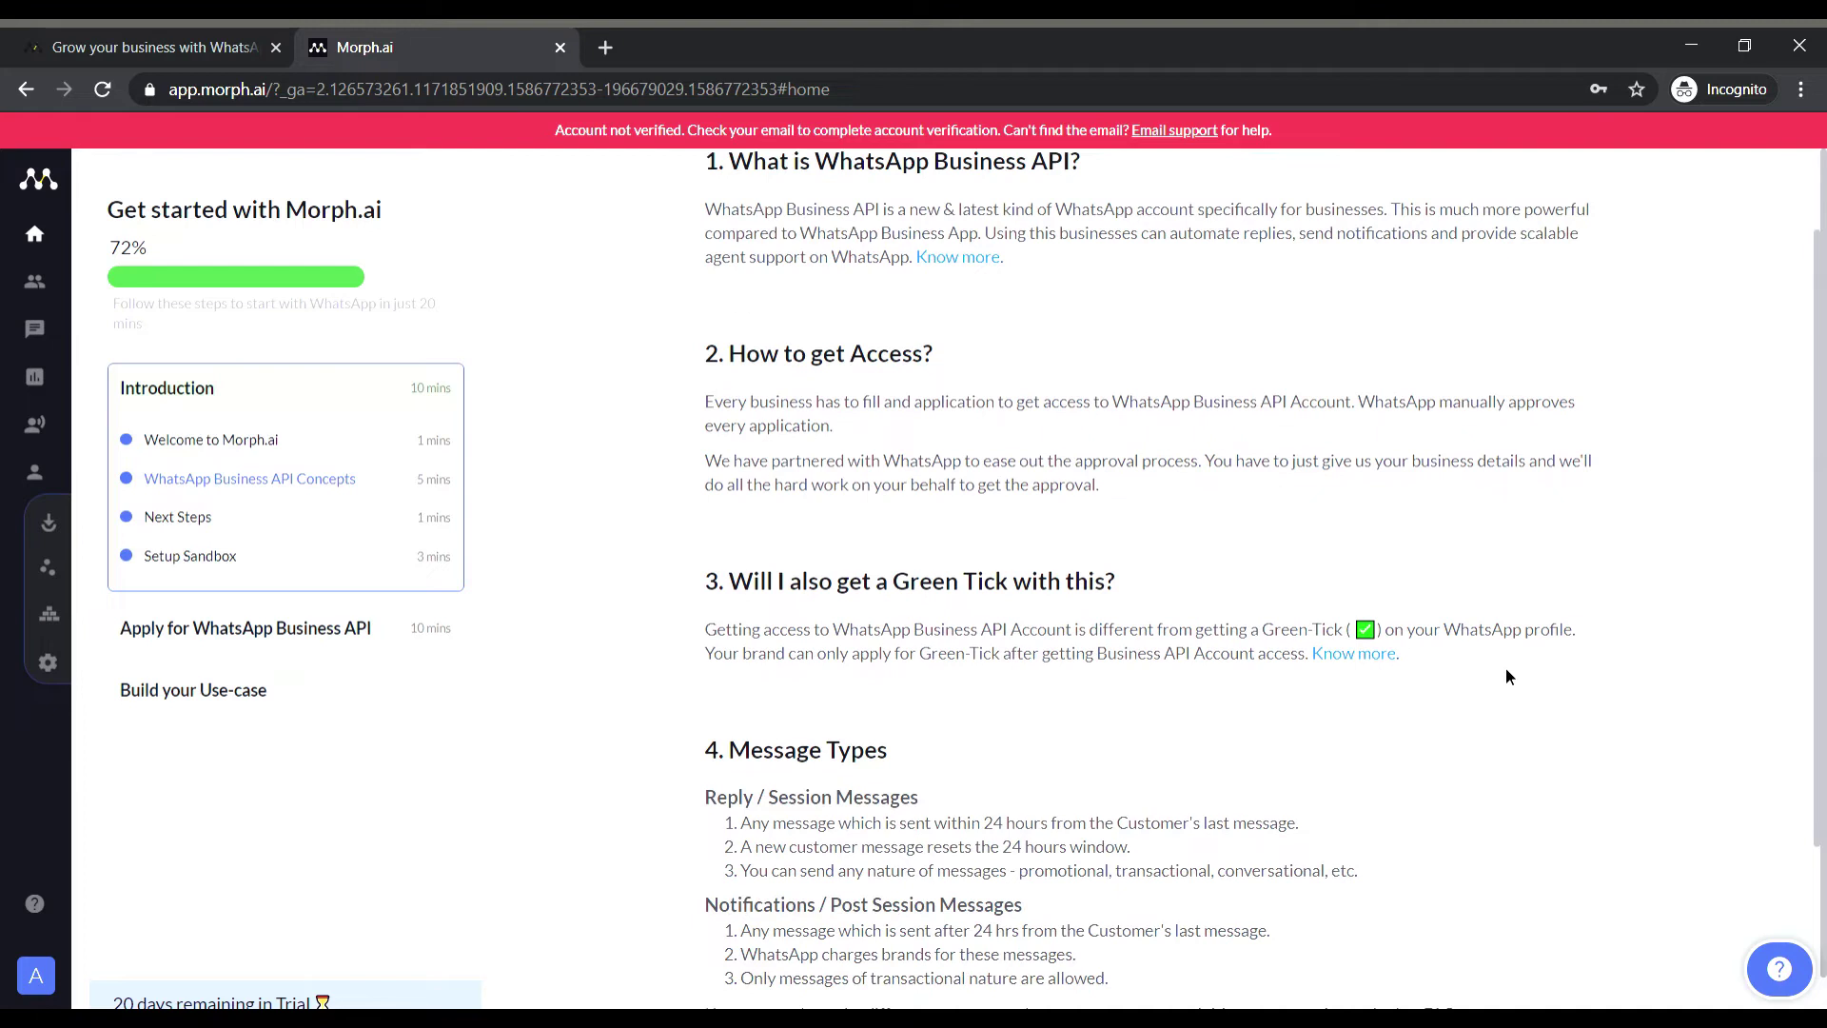
scroll(1506, 675, down, 2)
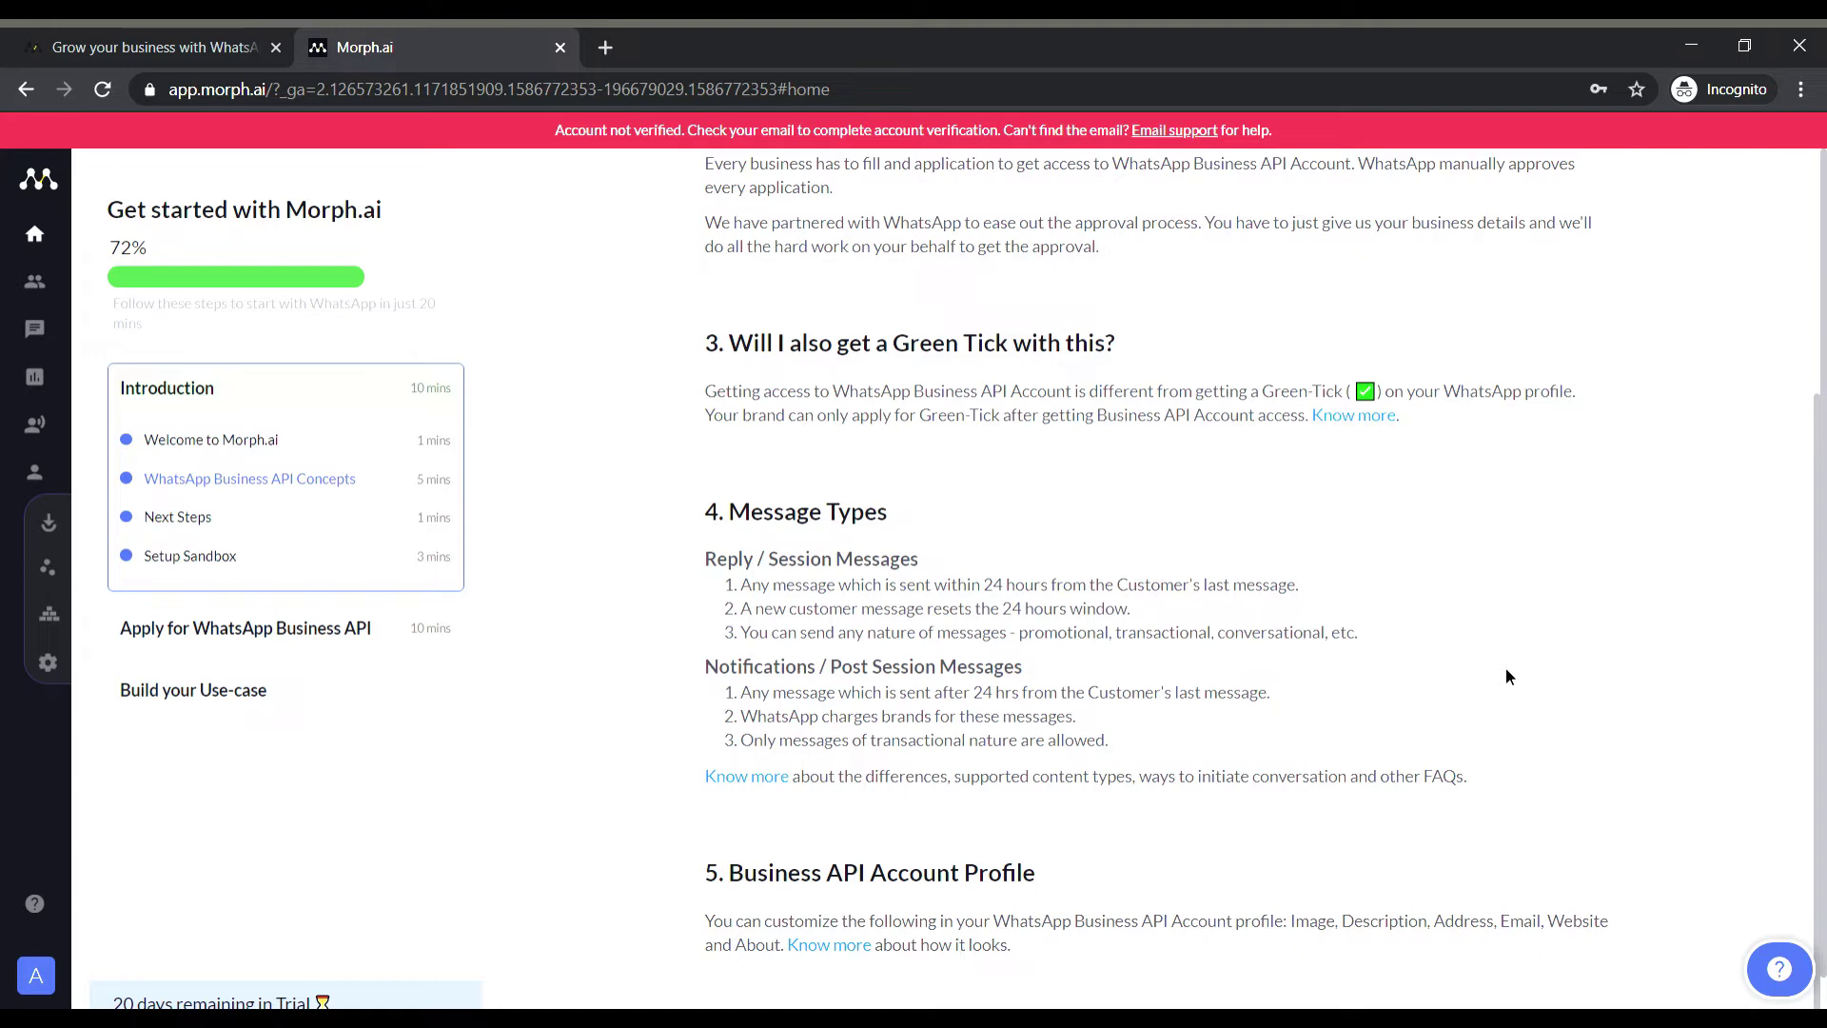
scroll(1506, 676, down, 1)
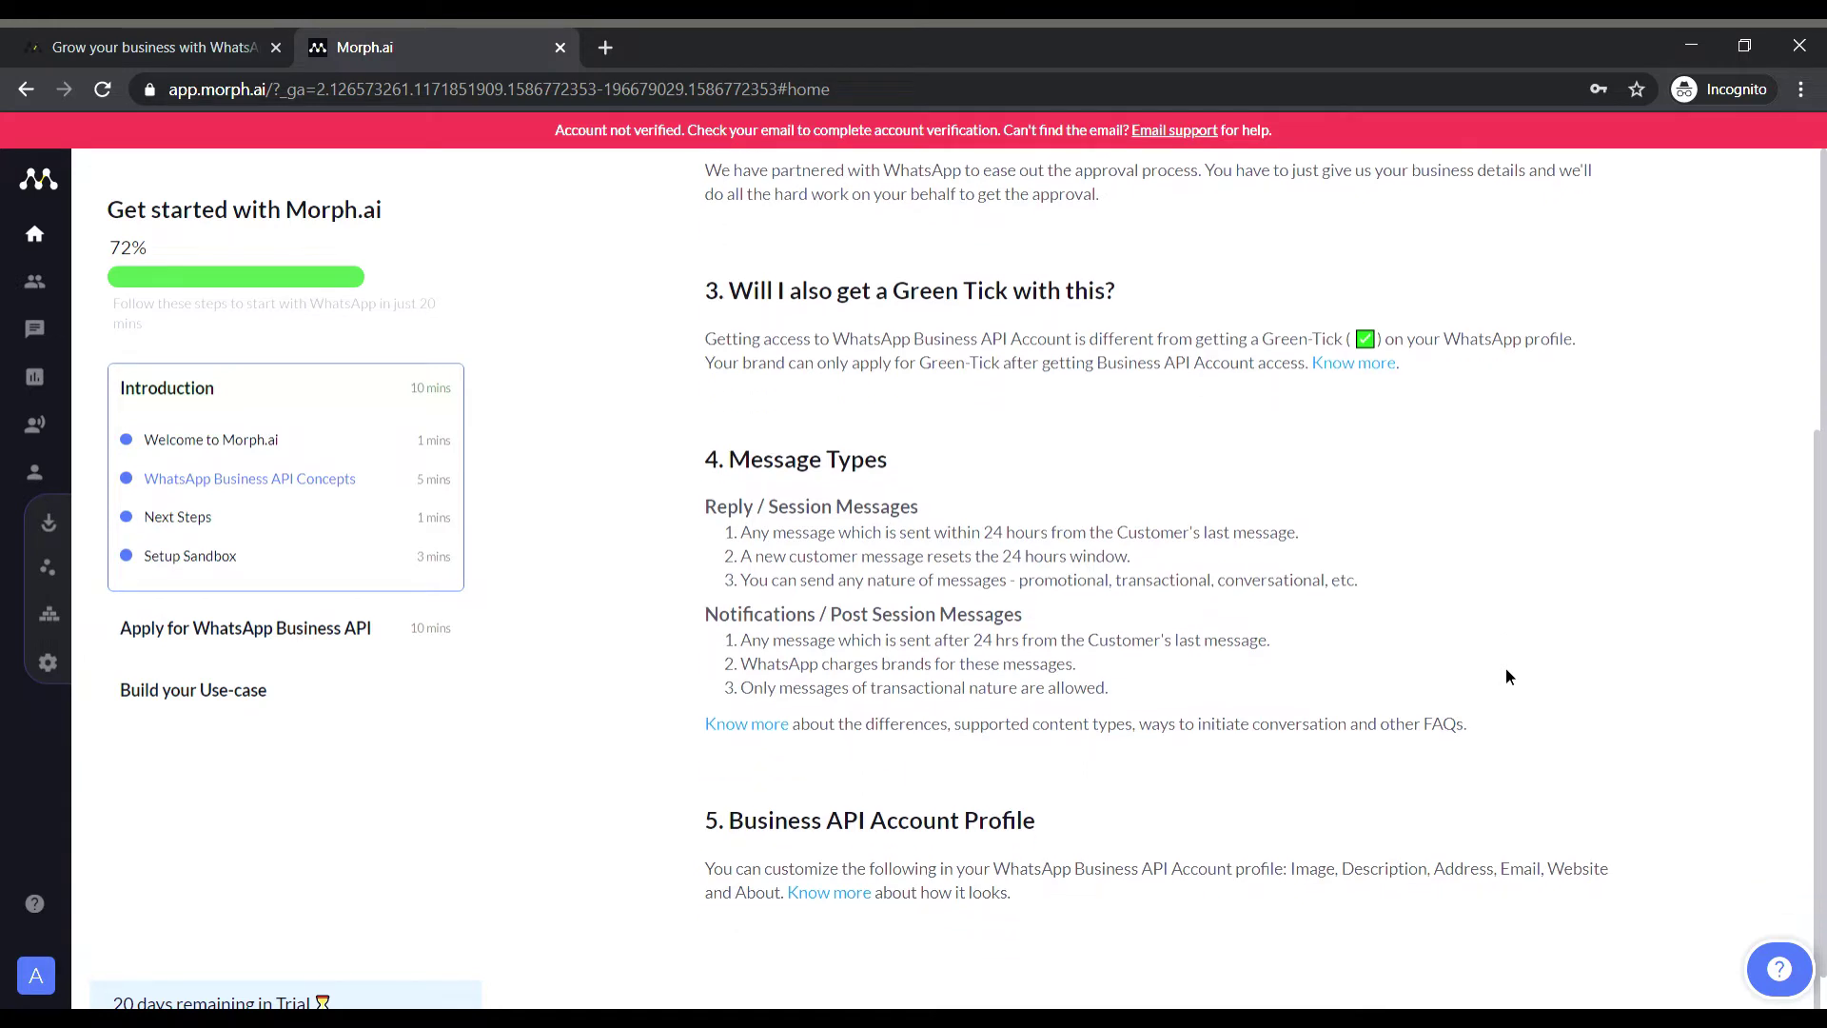
click(150, 519)
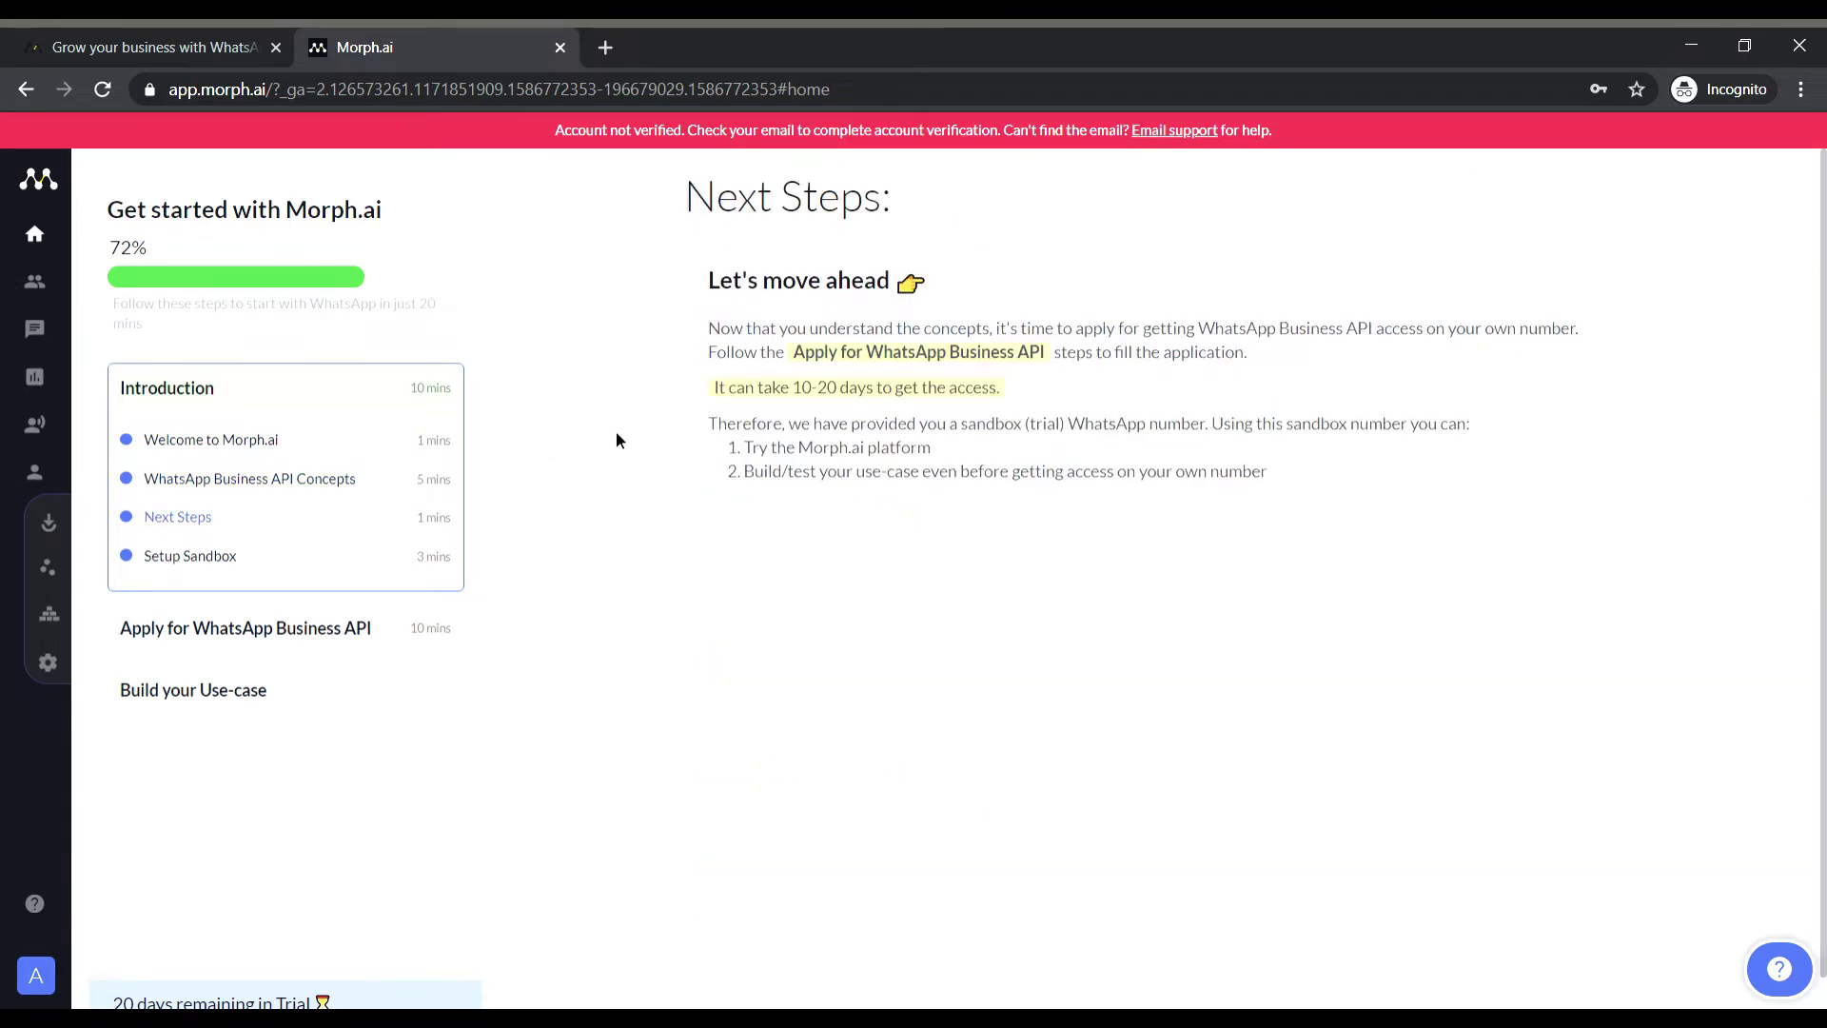
Show the Setup Sandbox lesson with the trial sandbox number and its QR code.
click(210, 568)
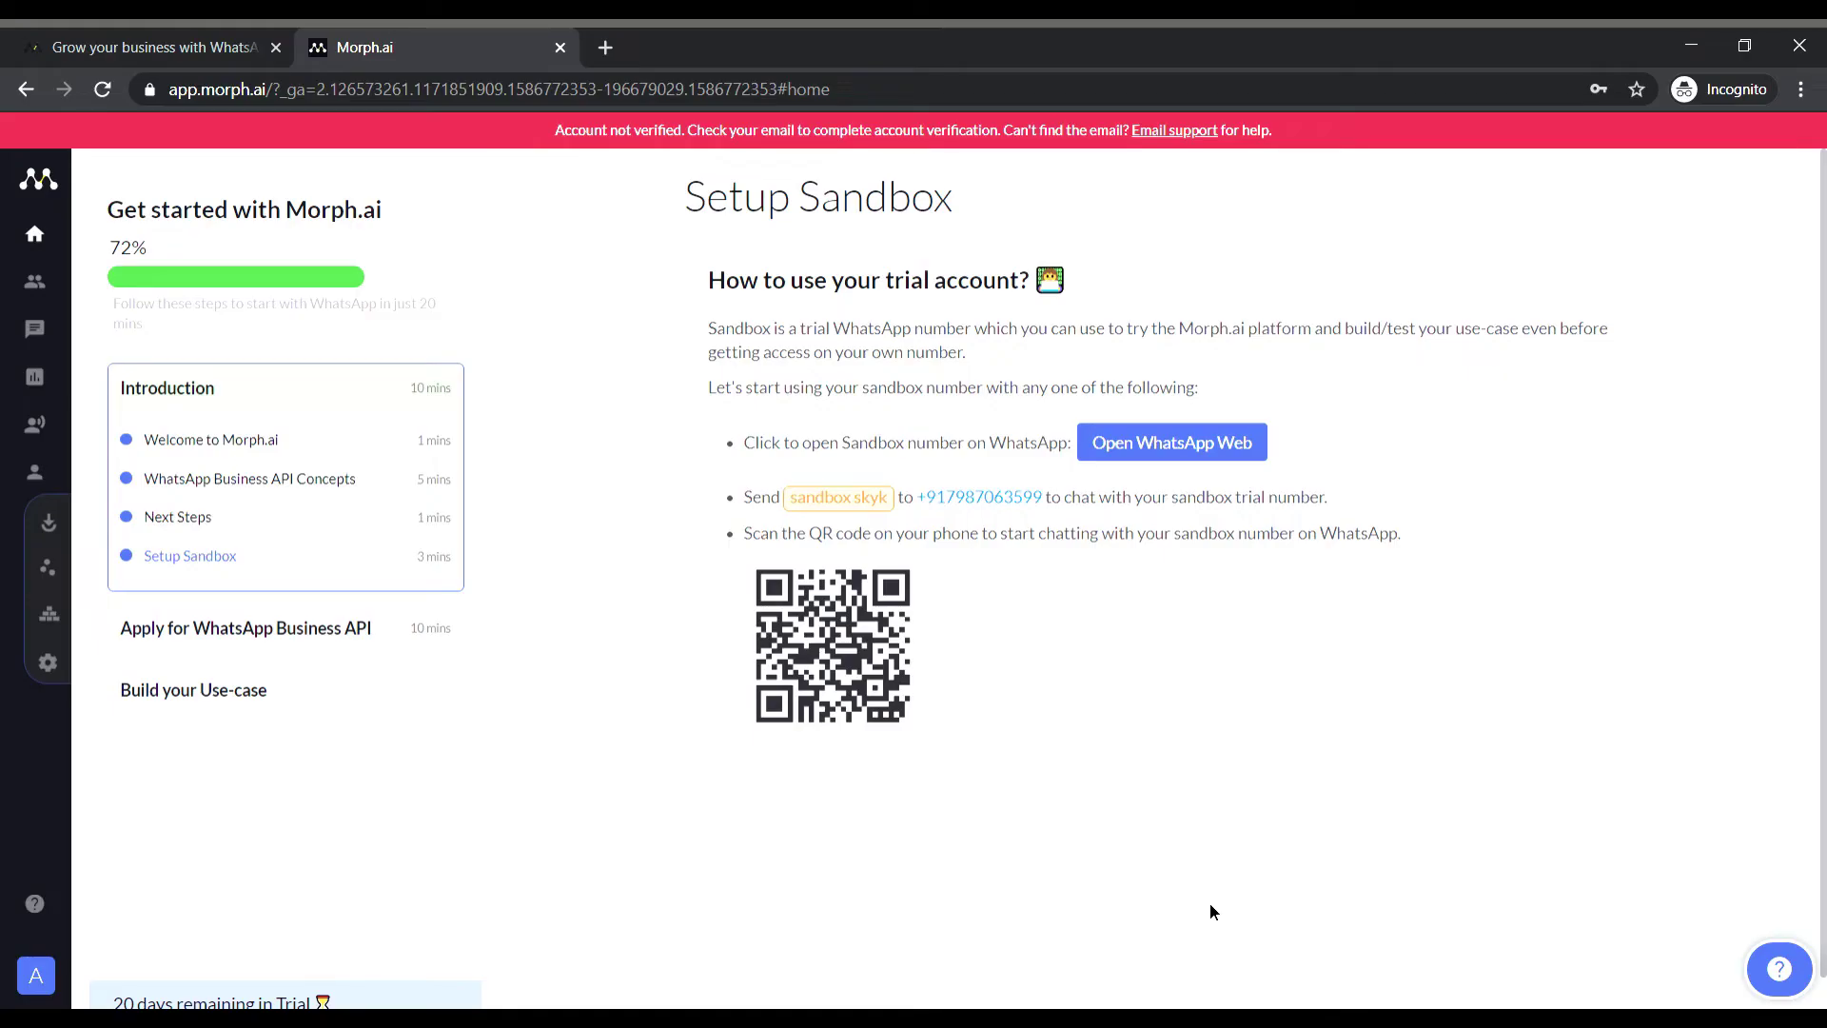
Inspect the Get Started conversation's blocks and Next branch conditions, then return to the Chat Flow list.
mouse_move(48, 547)
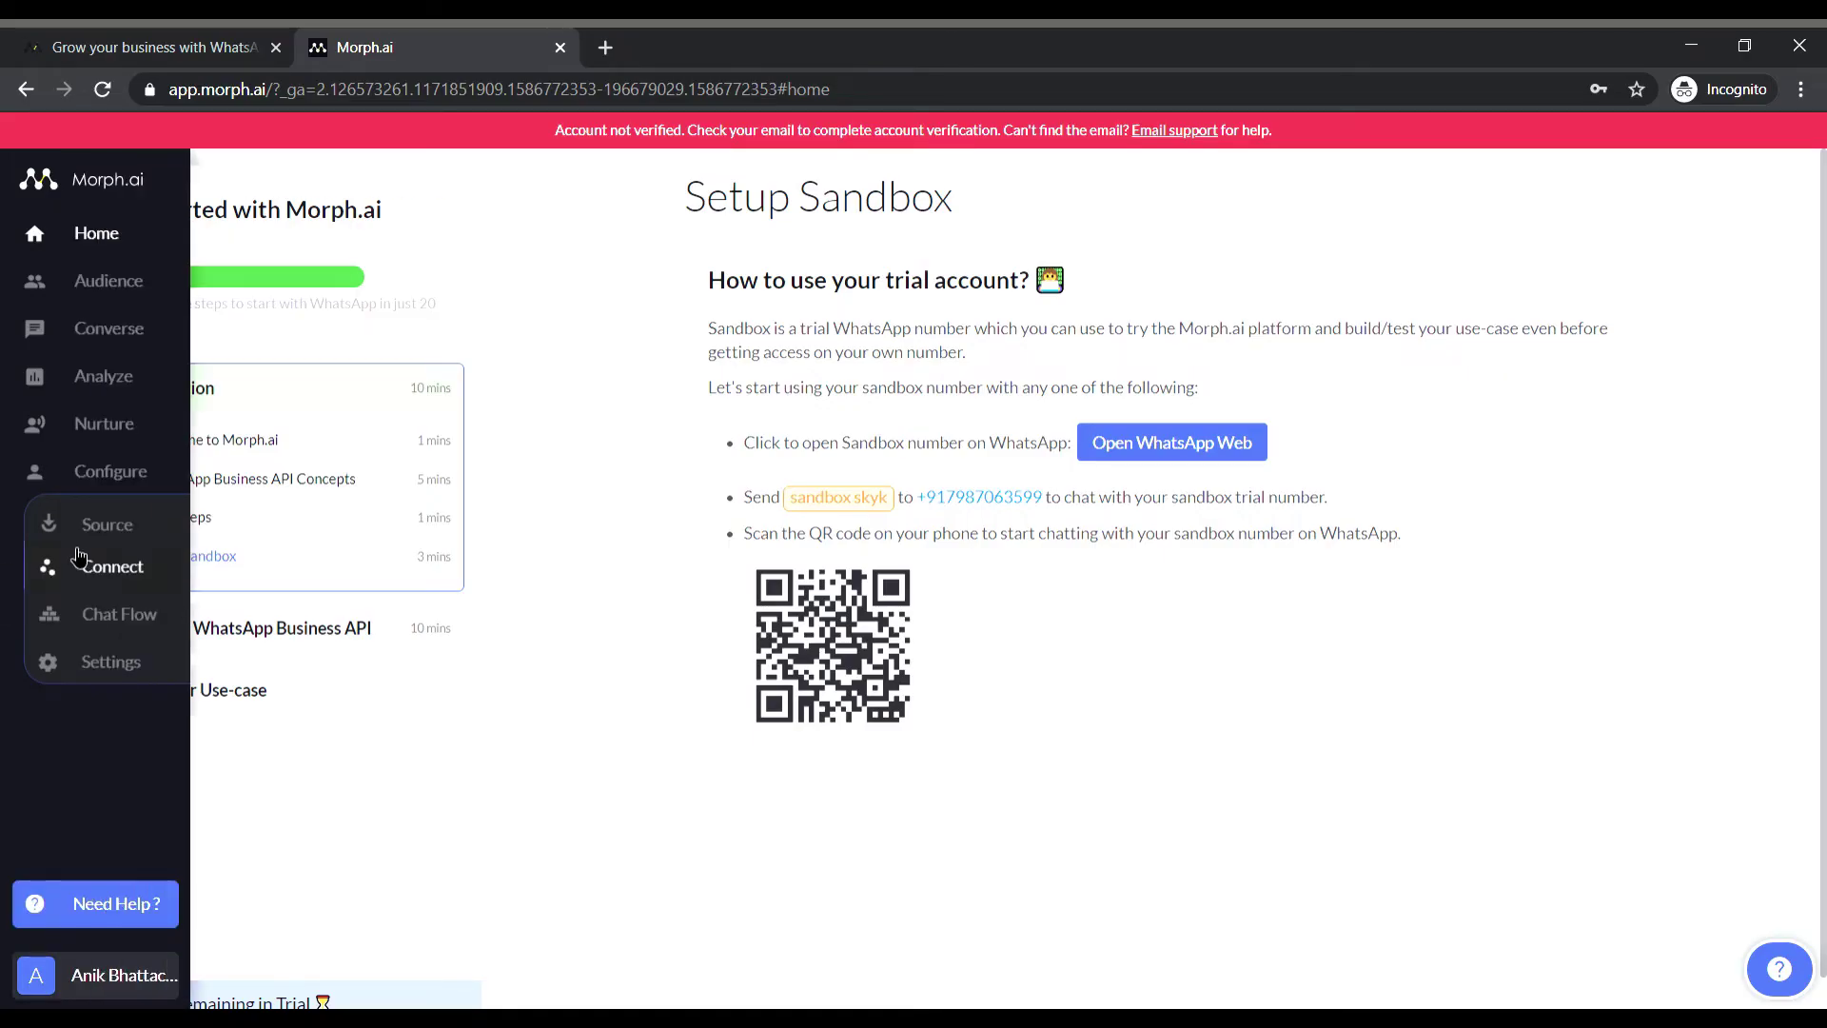
click(132, 620)
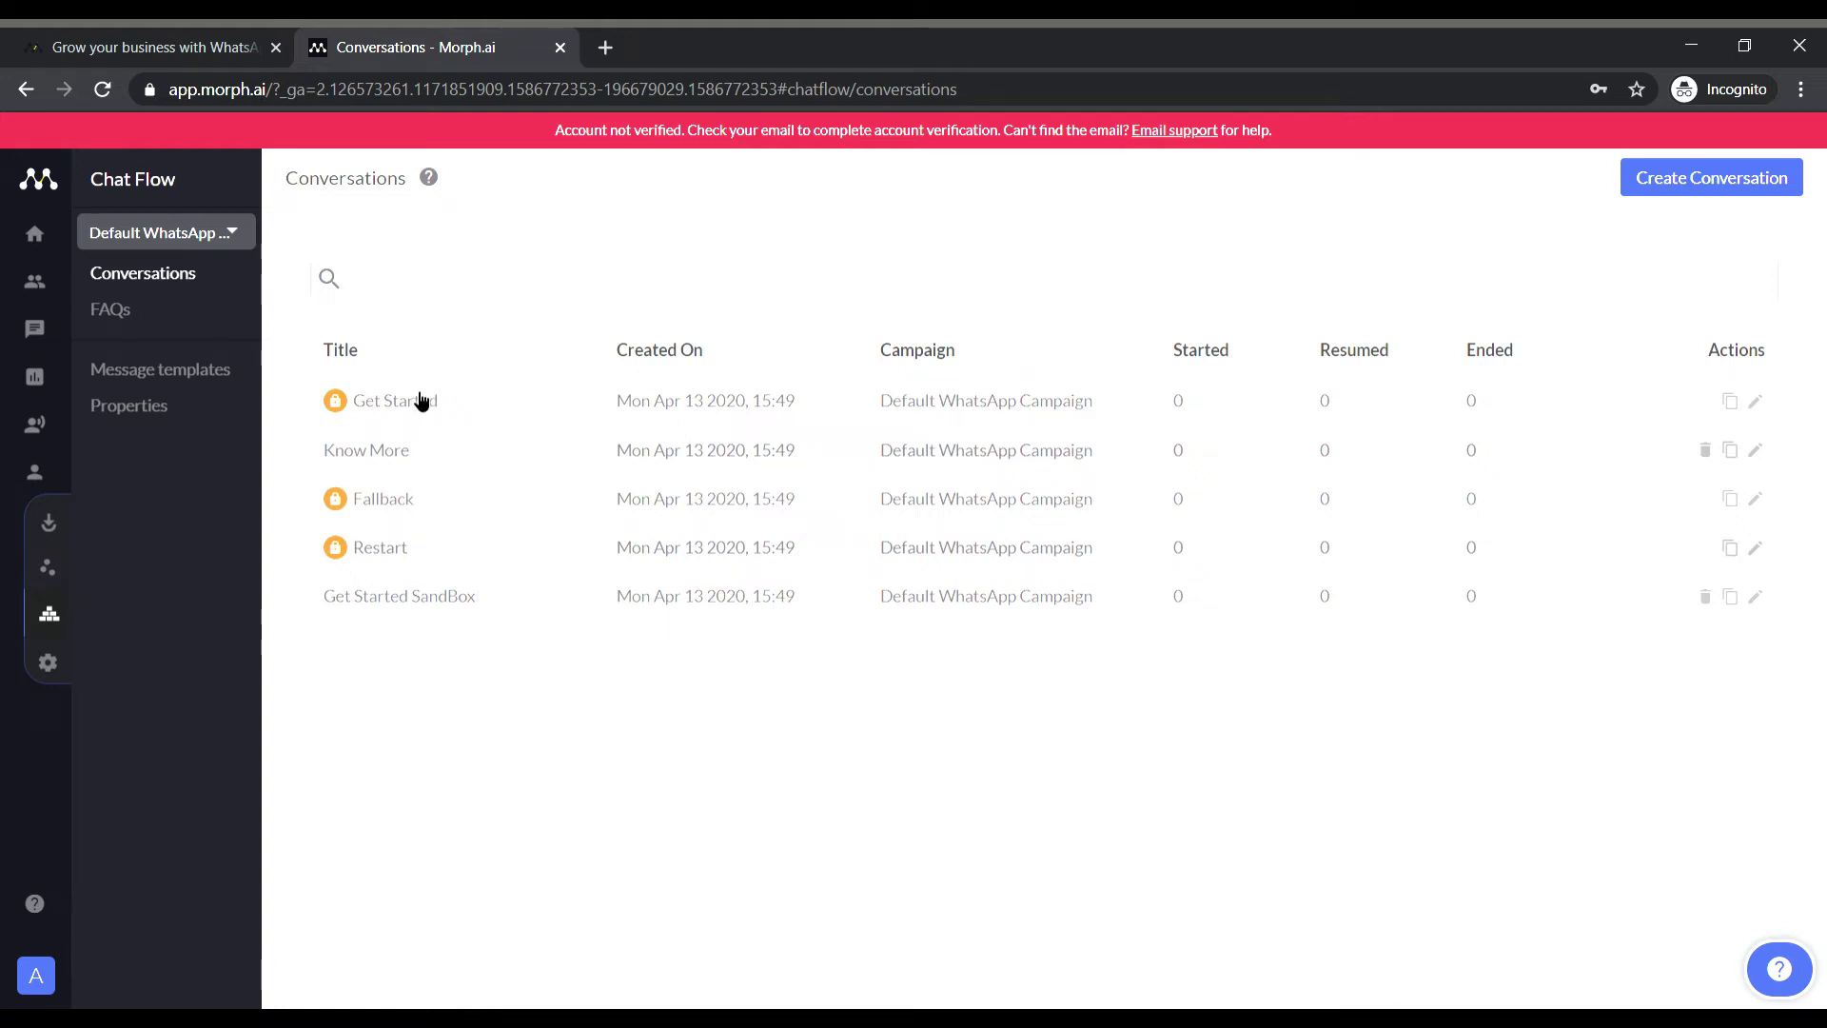
click(418, 400)
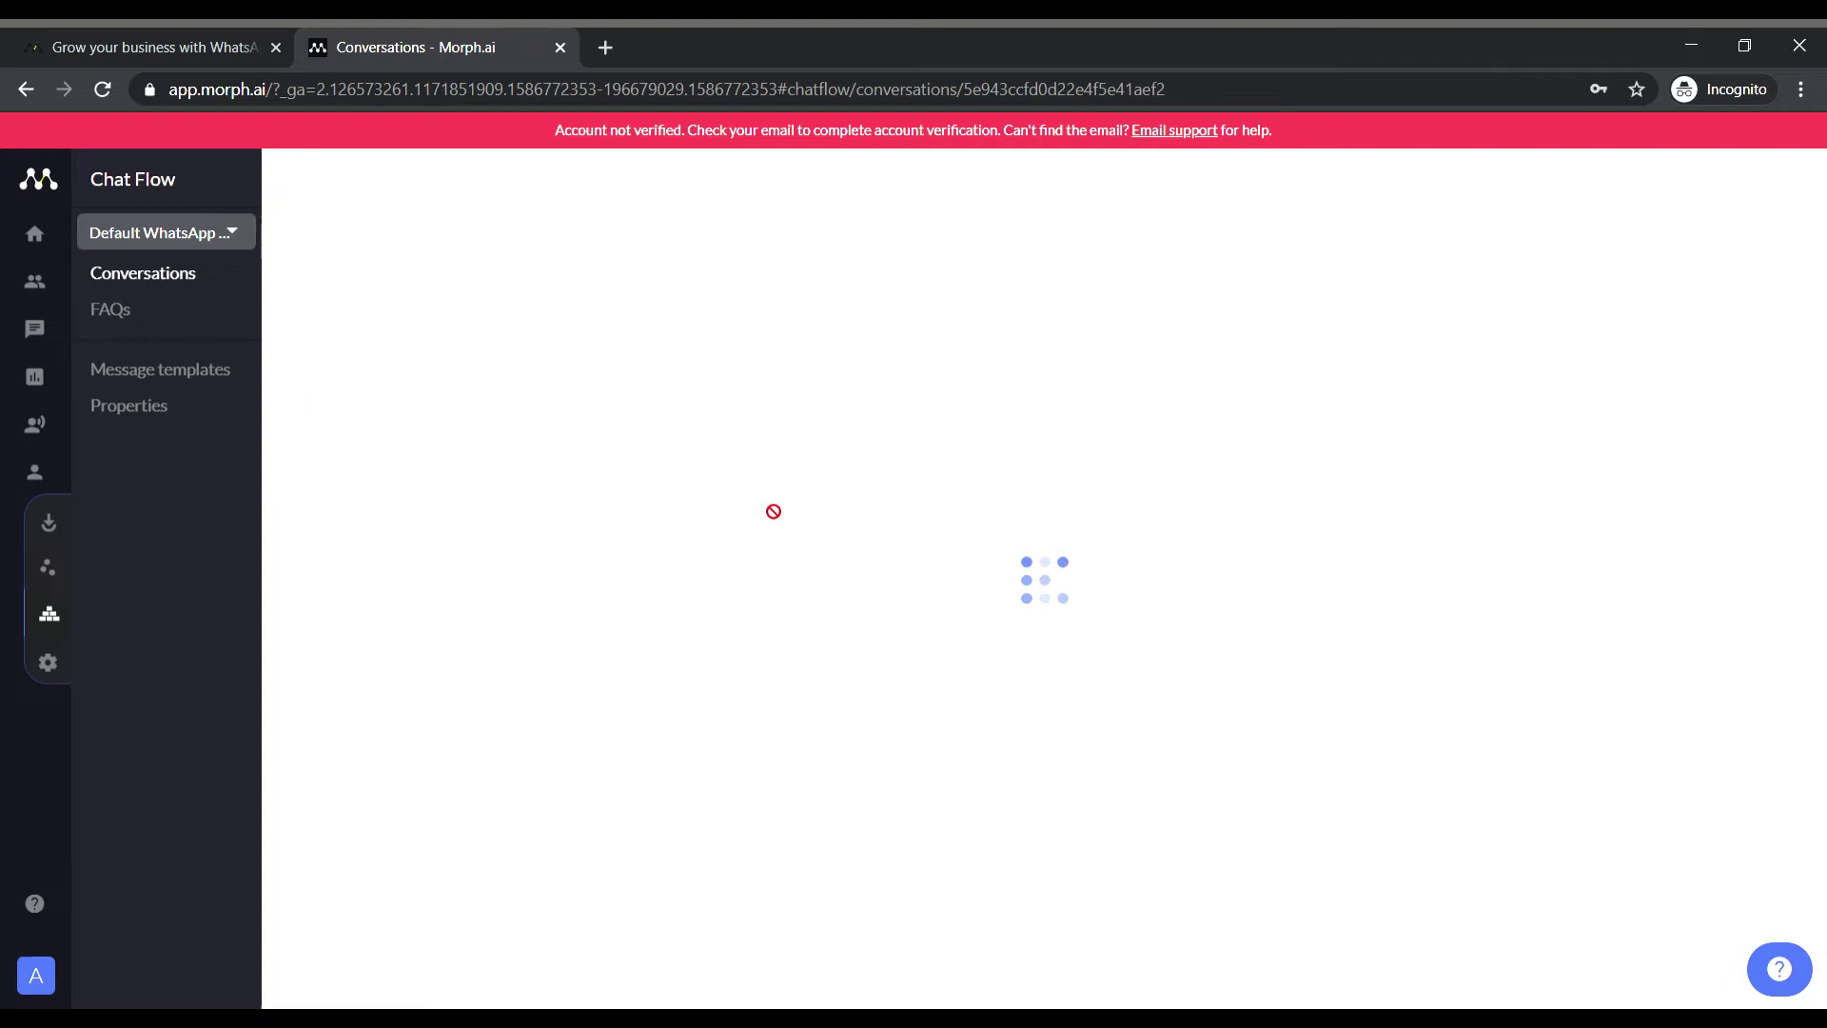
scroll(767, 507, down, 2)
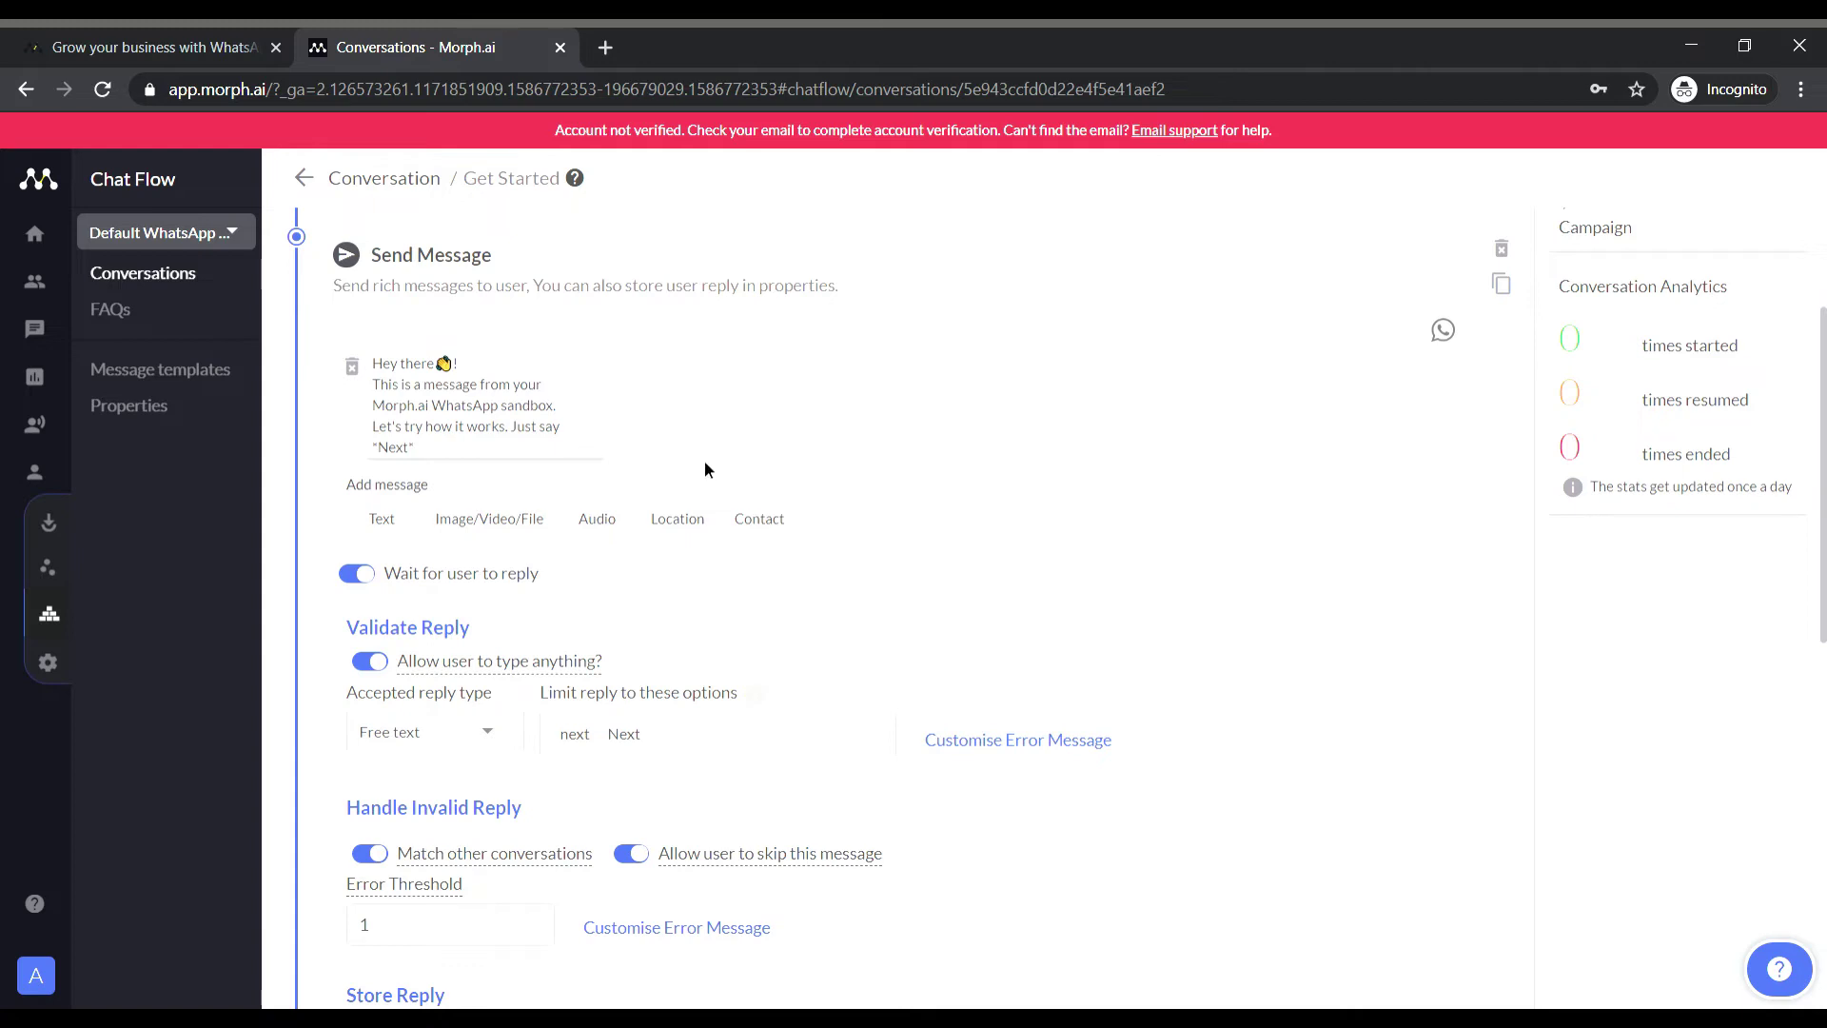
scroll(769, 482, down, 1)
scroll(769, 482, down, 2)
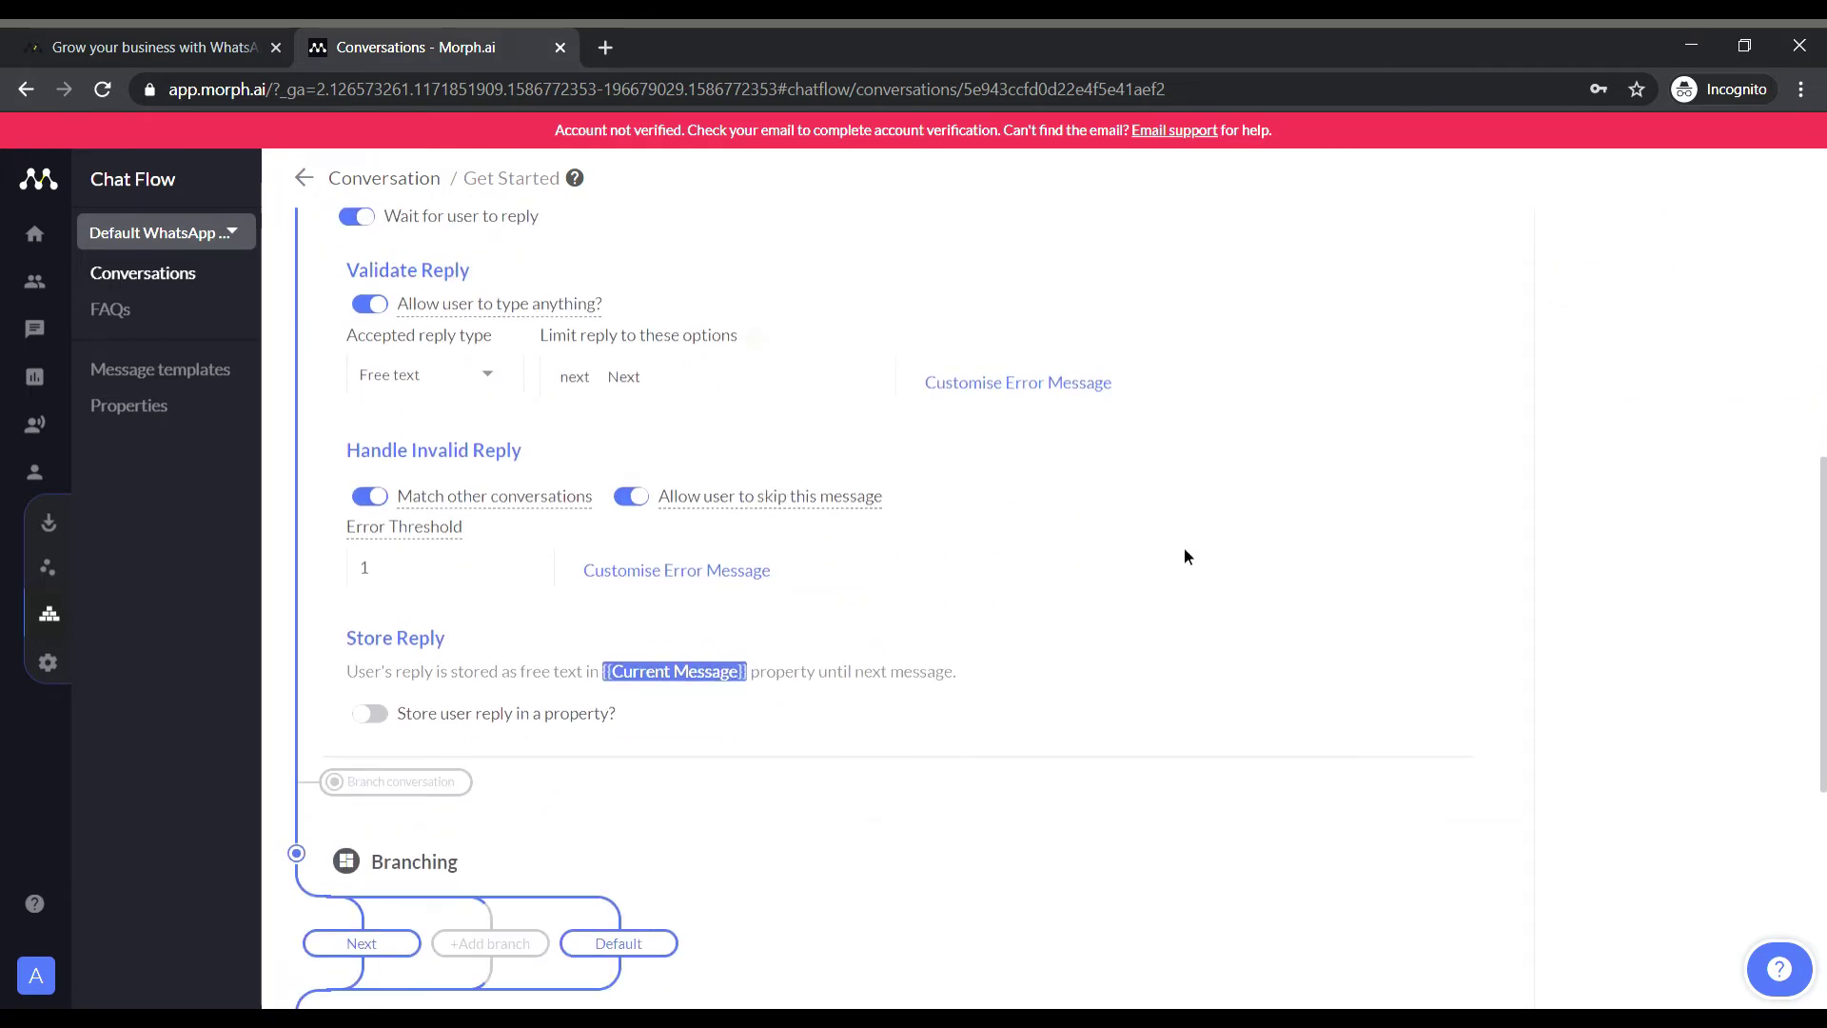
scroll(1184, 556, down, 2)
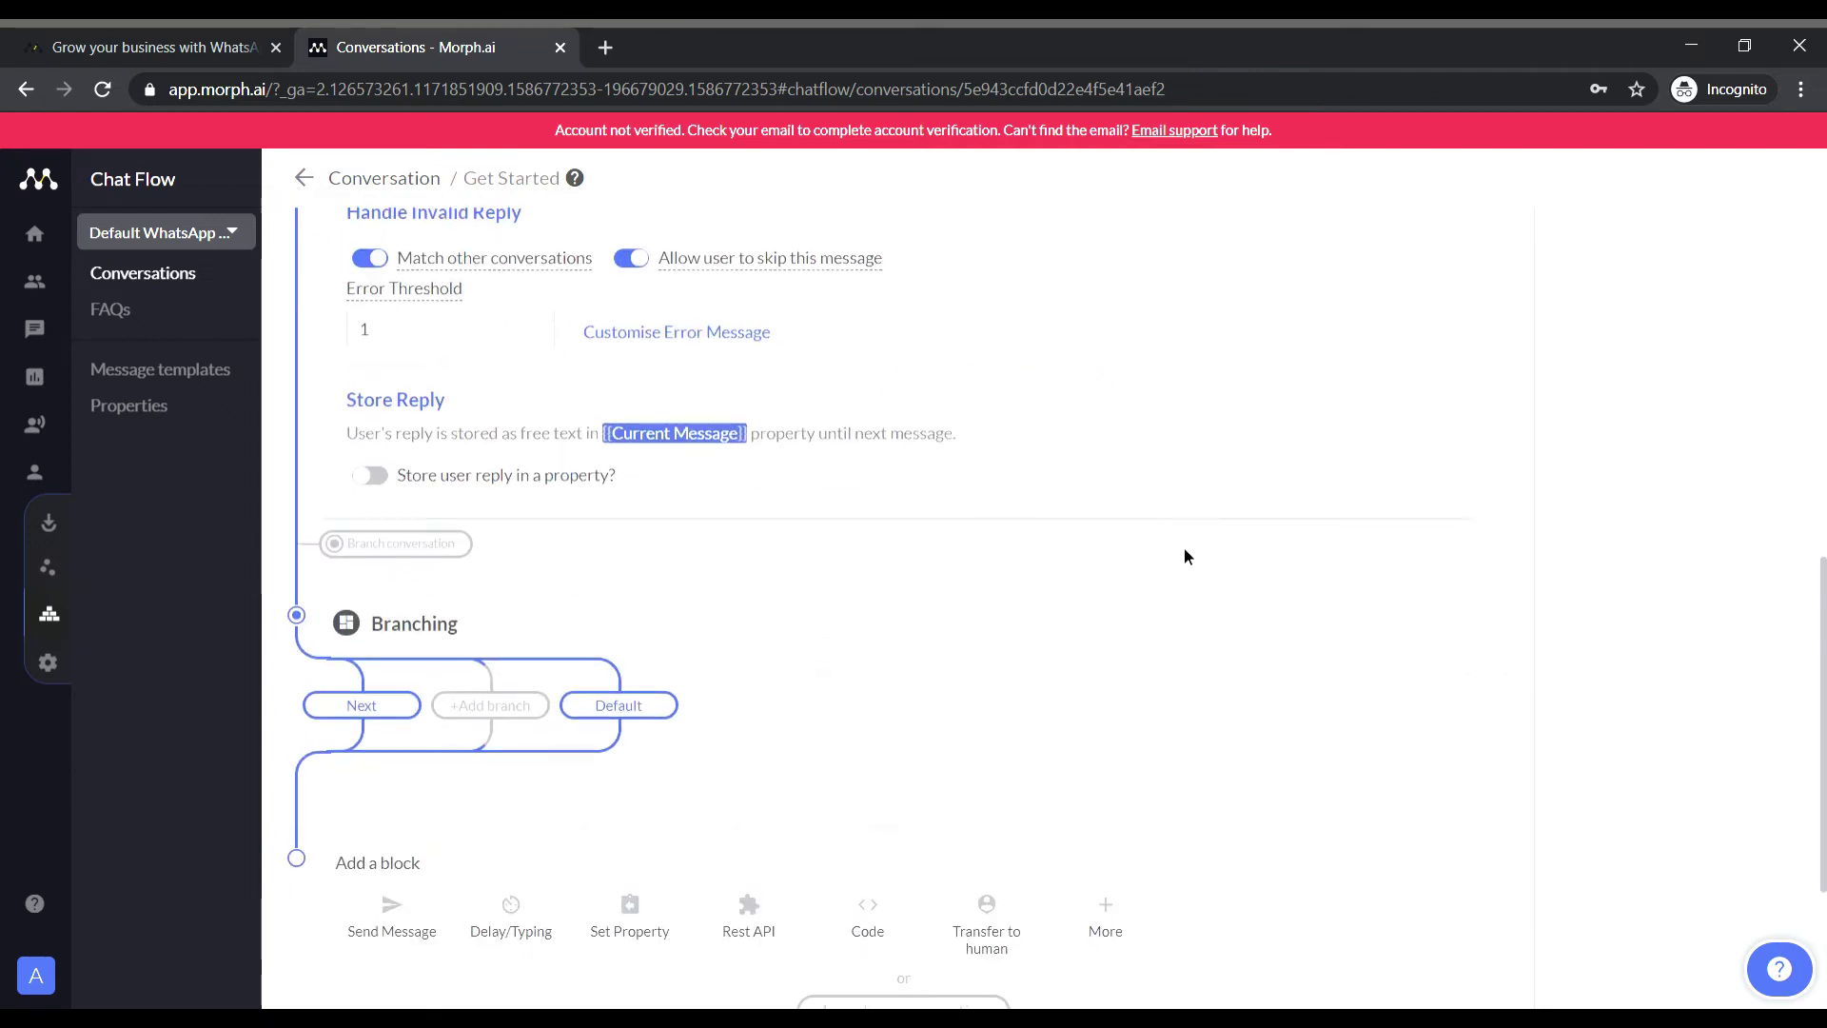
click(364, 707)
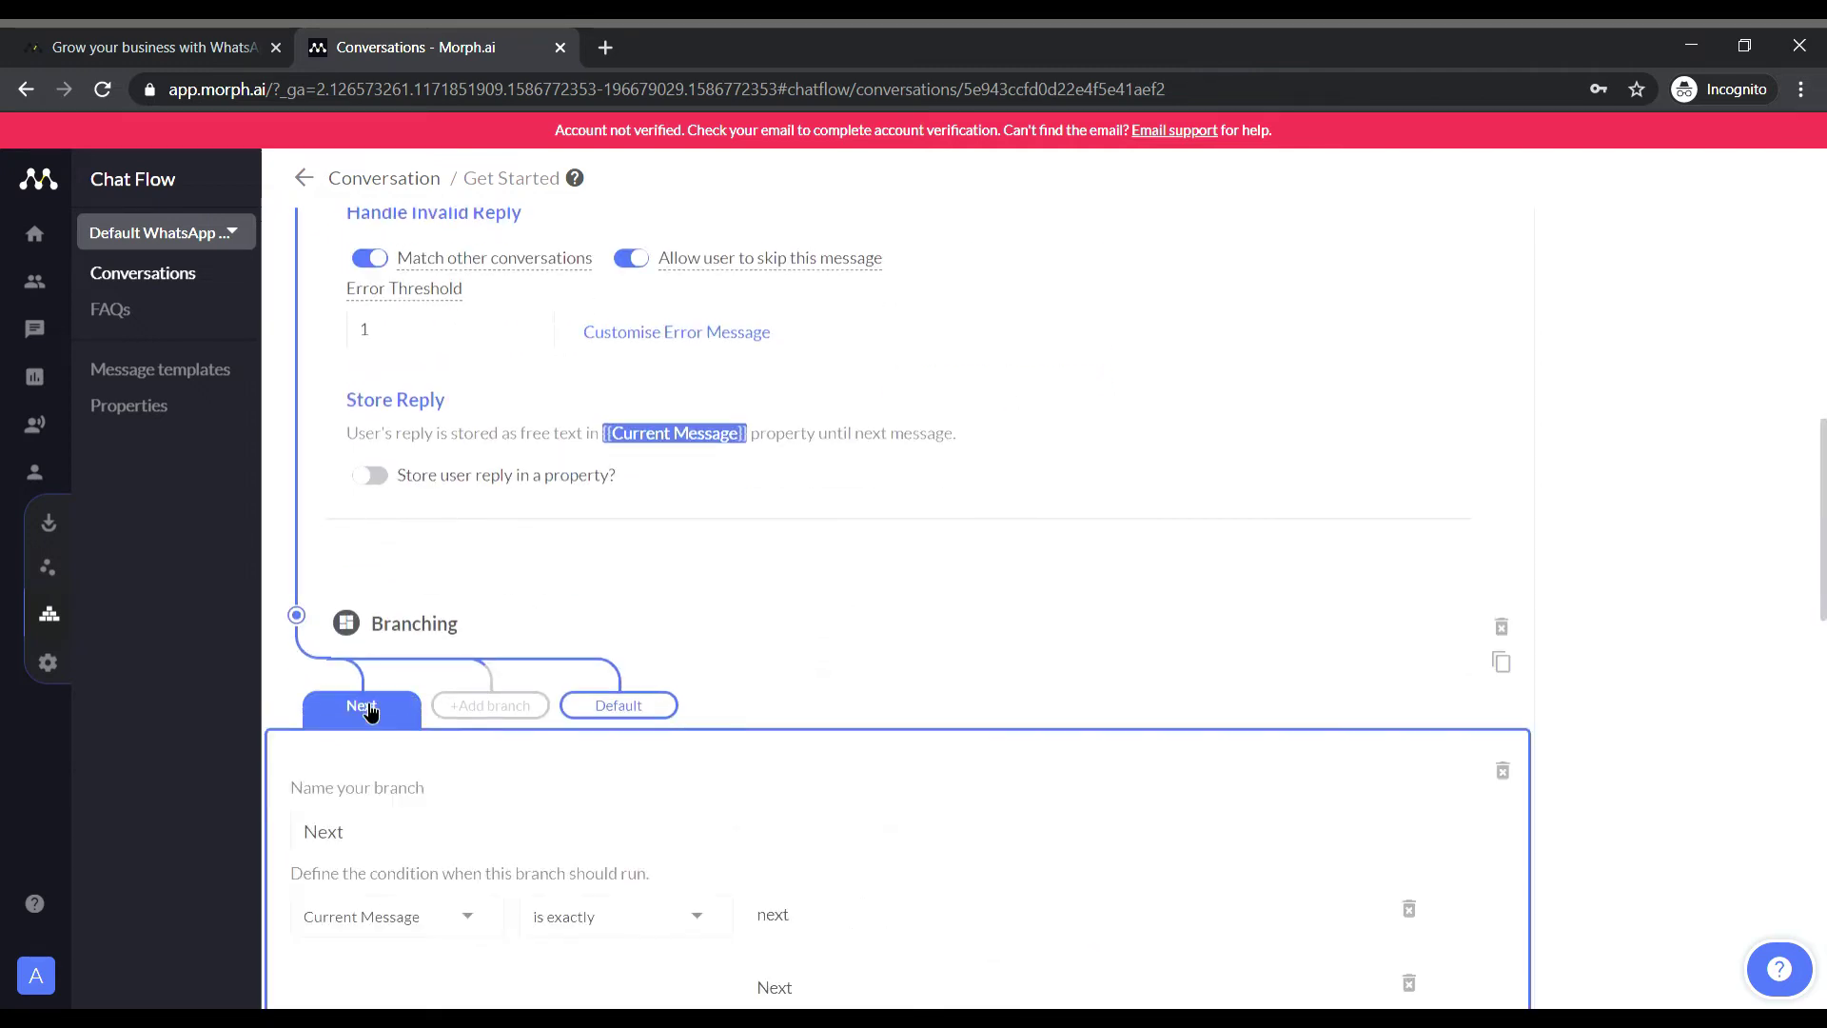
scroll(448, 658, down, 4)
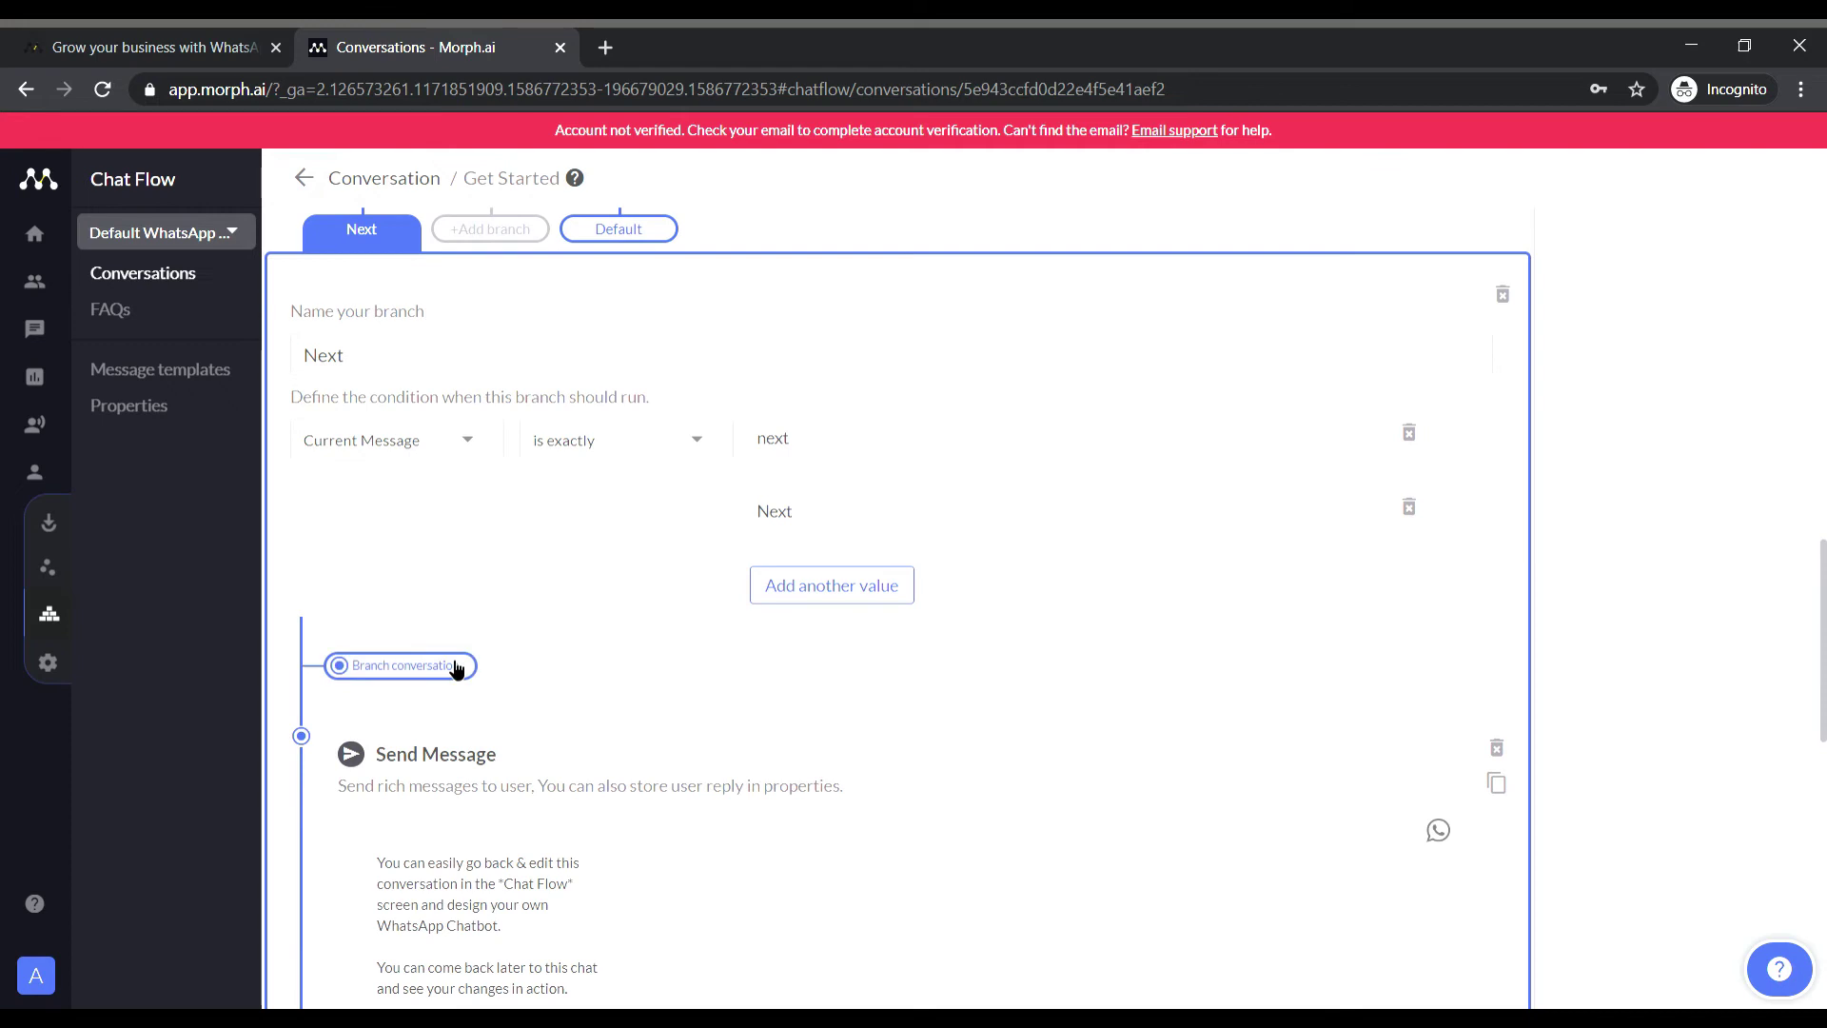
scroll(460, 669, down, 2)
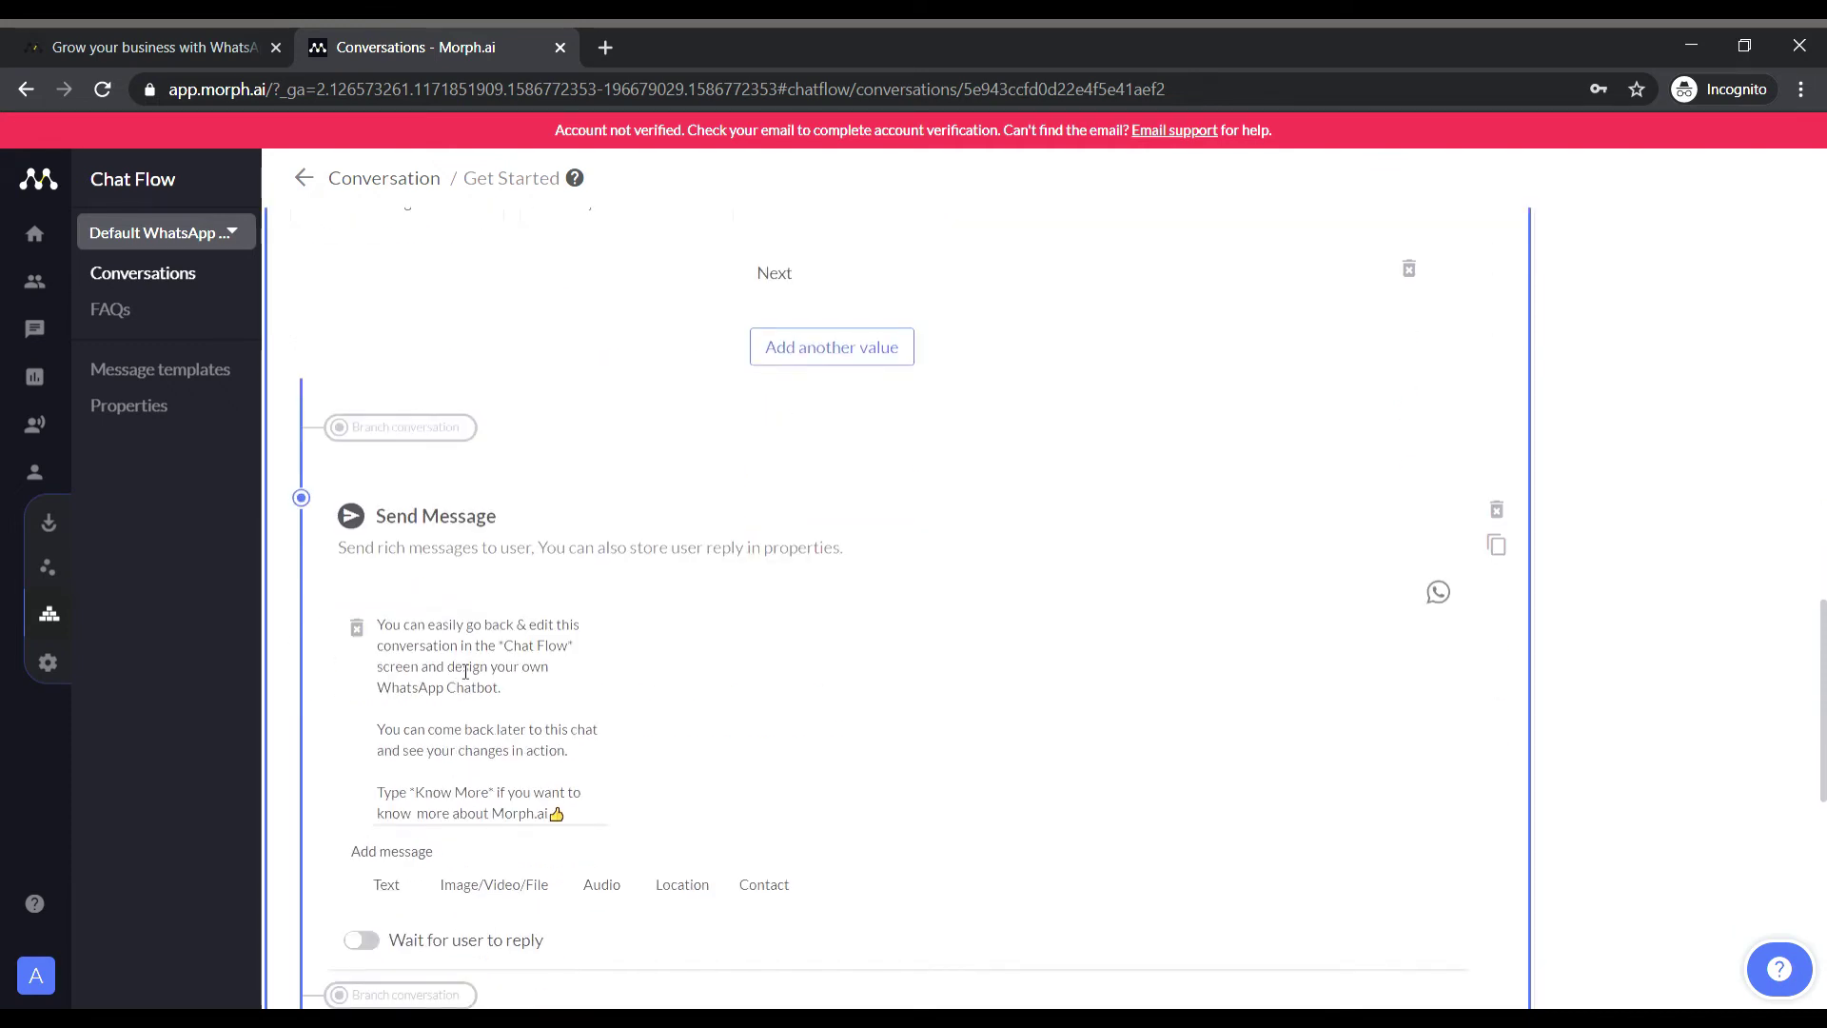
scroll(468, 667, up, 10)
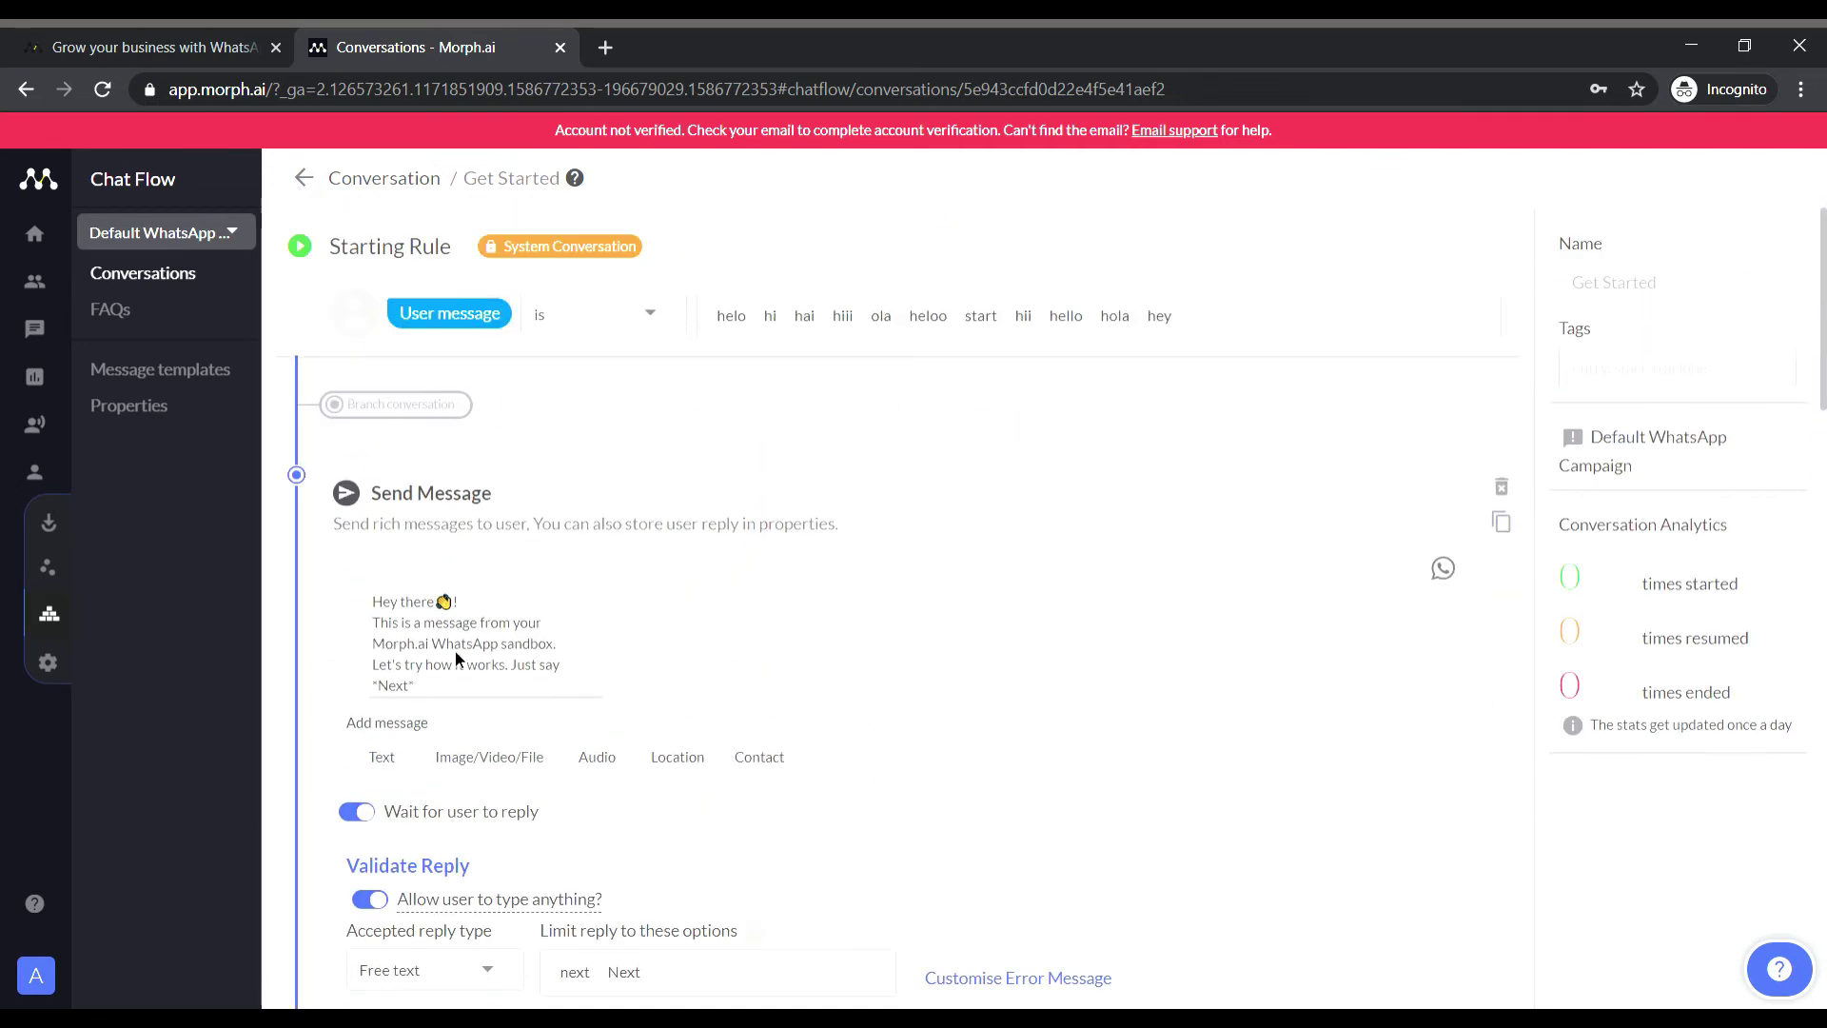
click(126, 621)
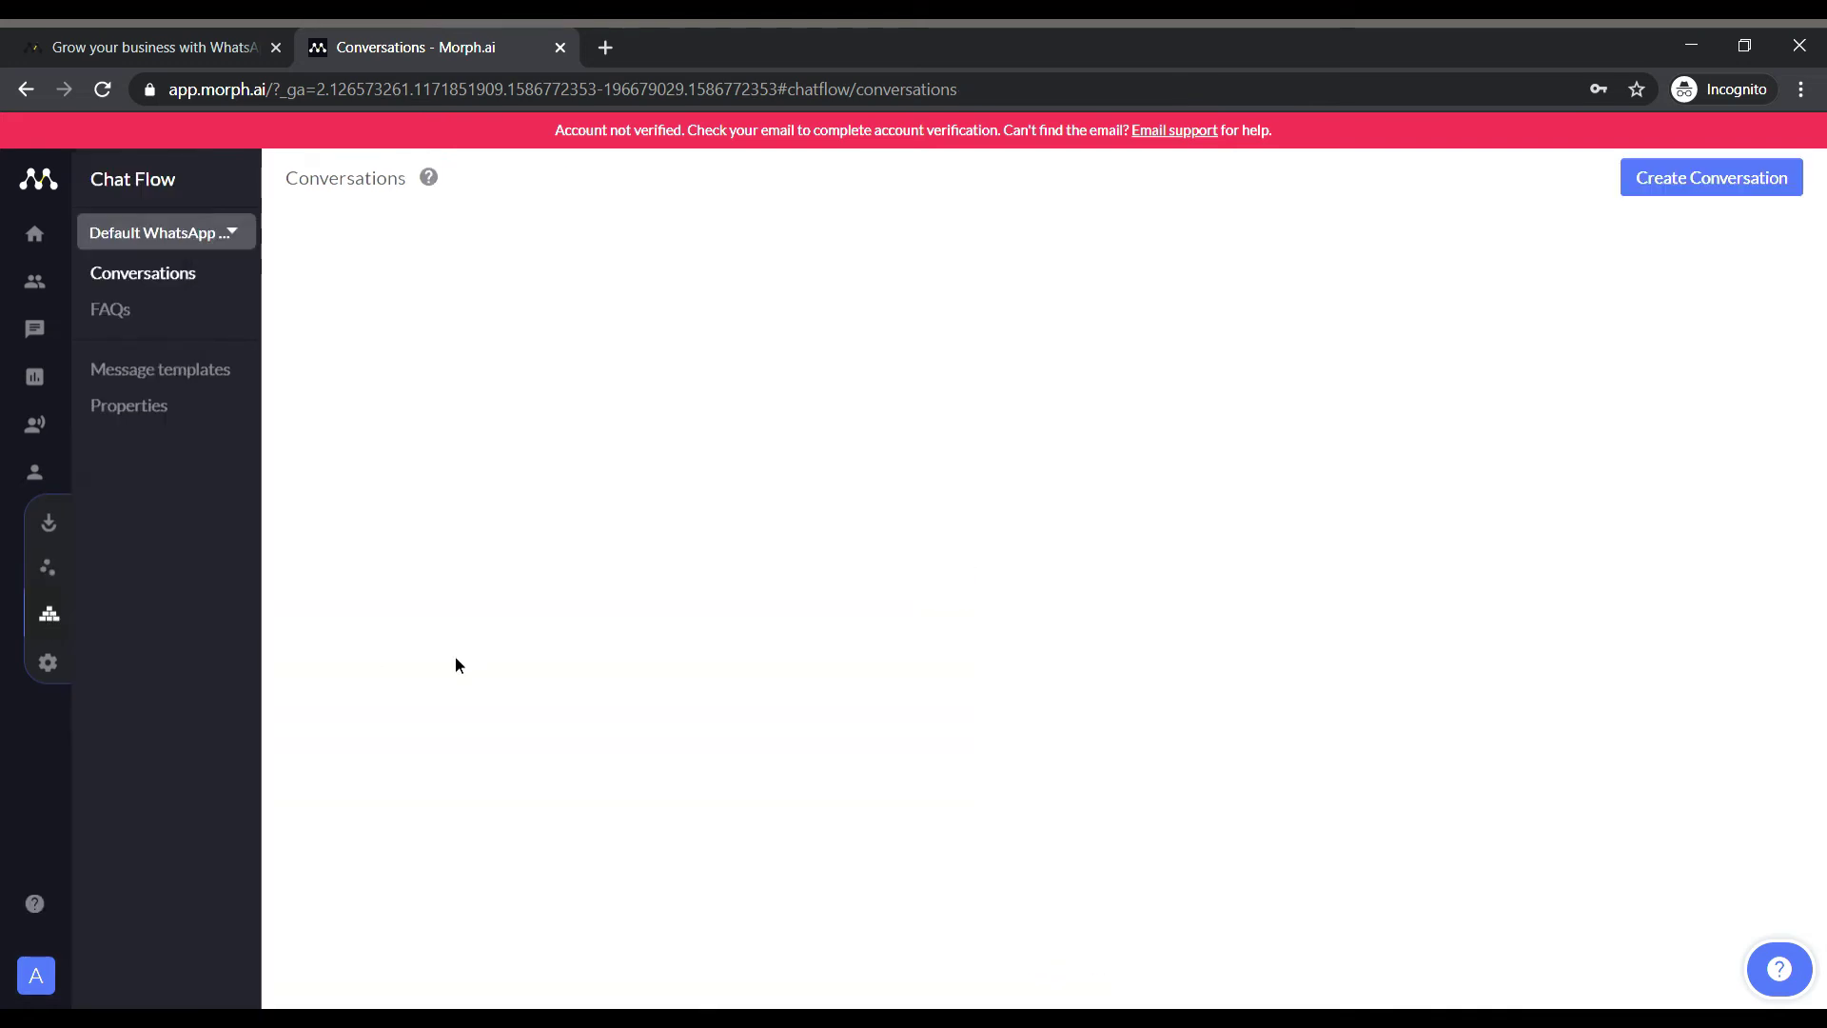
Create a conversation named SchoolBot, triggered when the user message contains SchoolBot.
click(1745, 178)
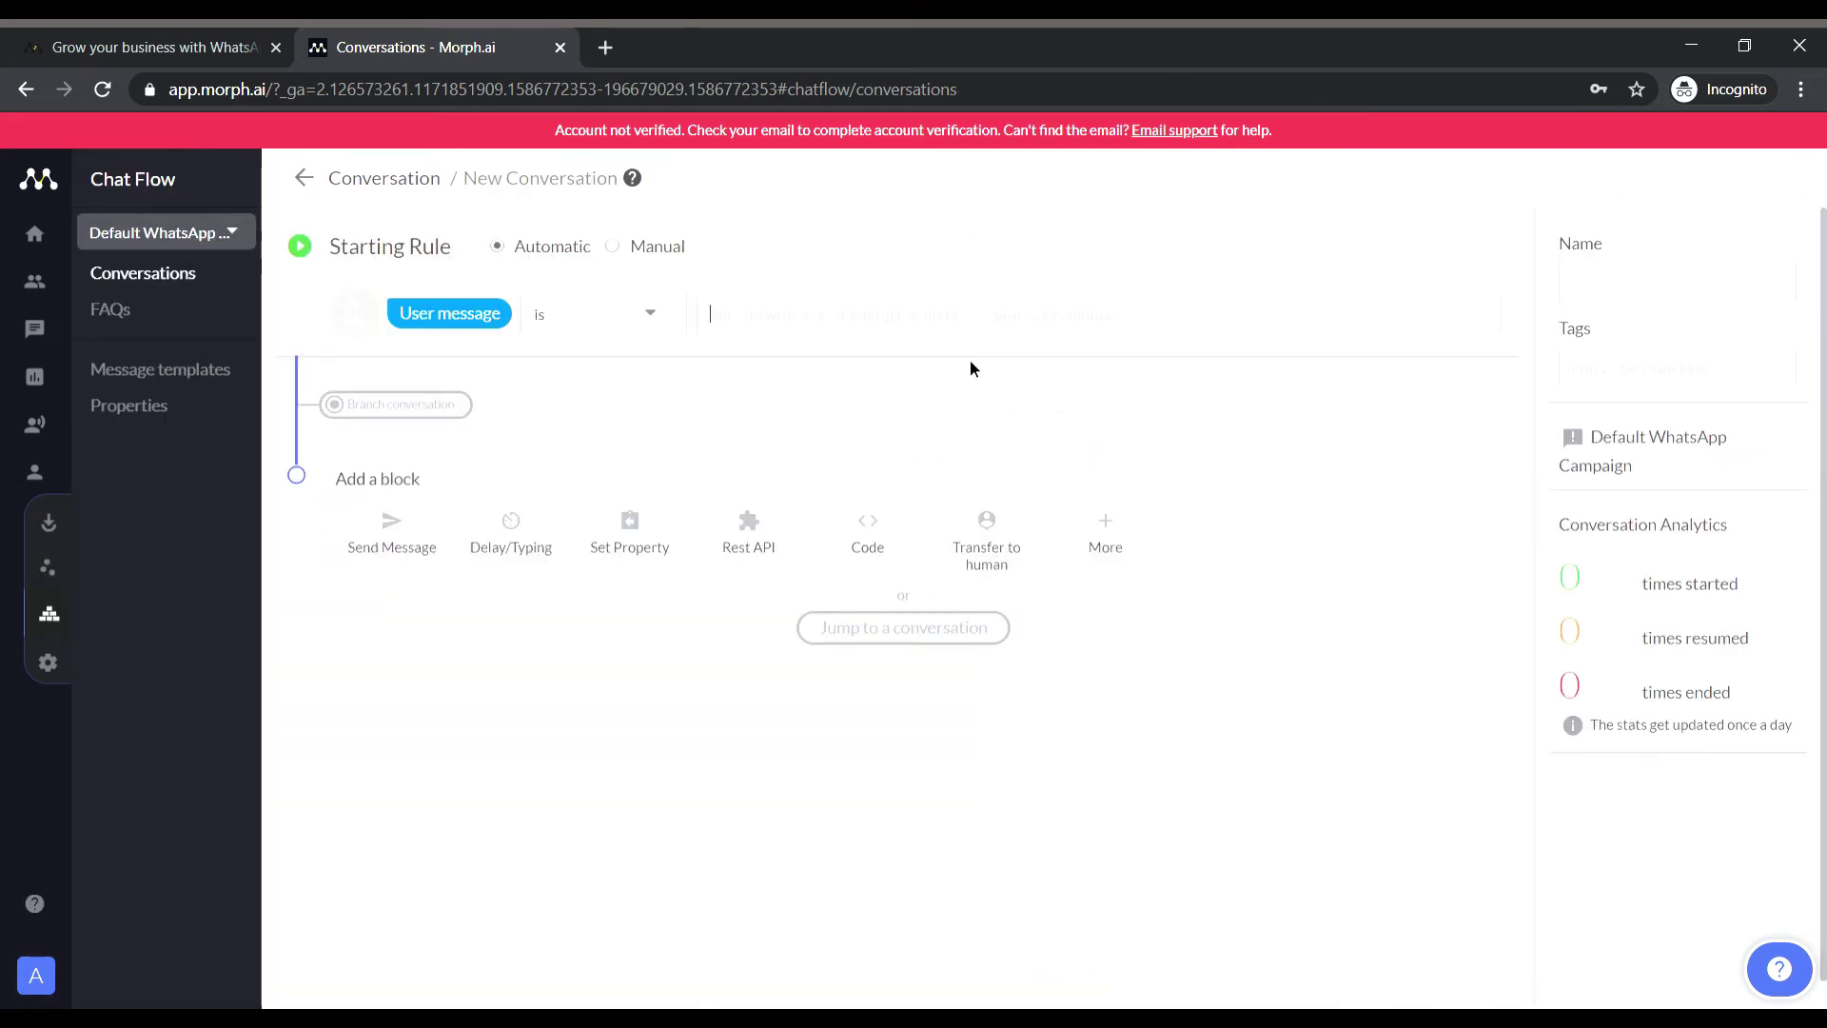
click(603, 320)
click(574, 396)
text(Scho)
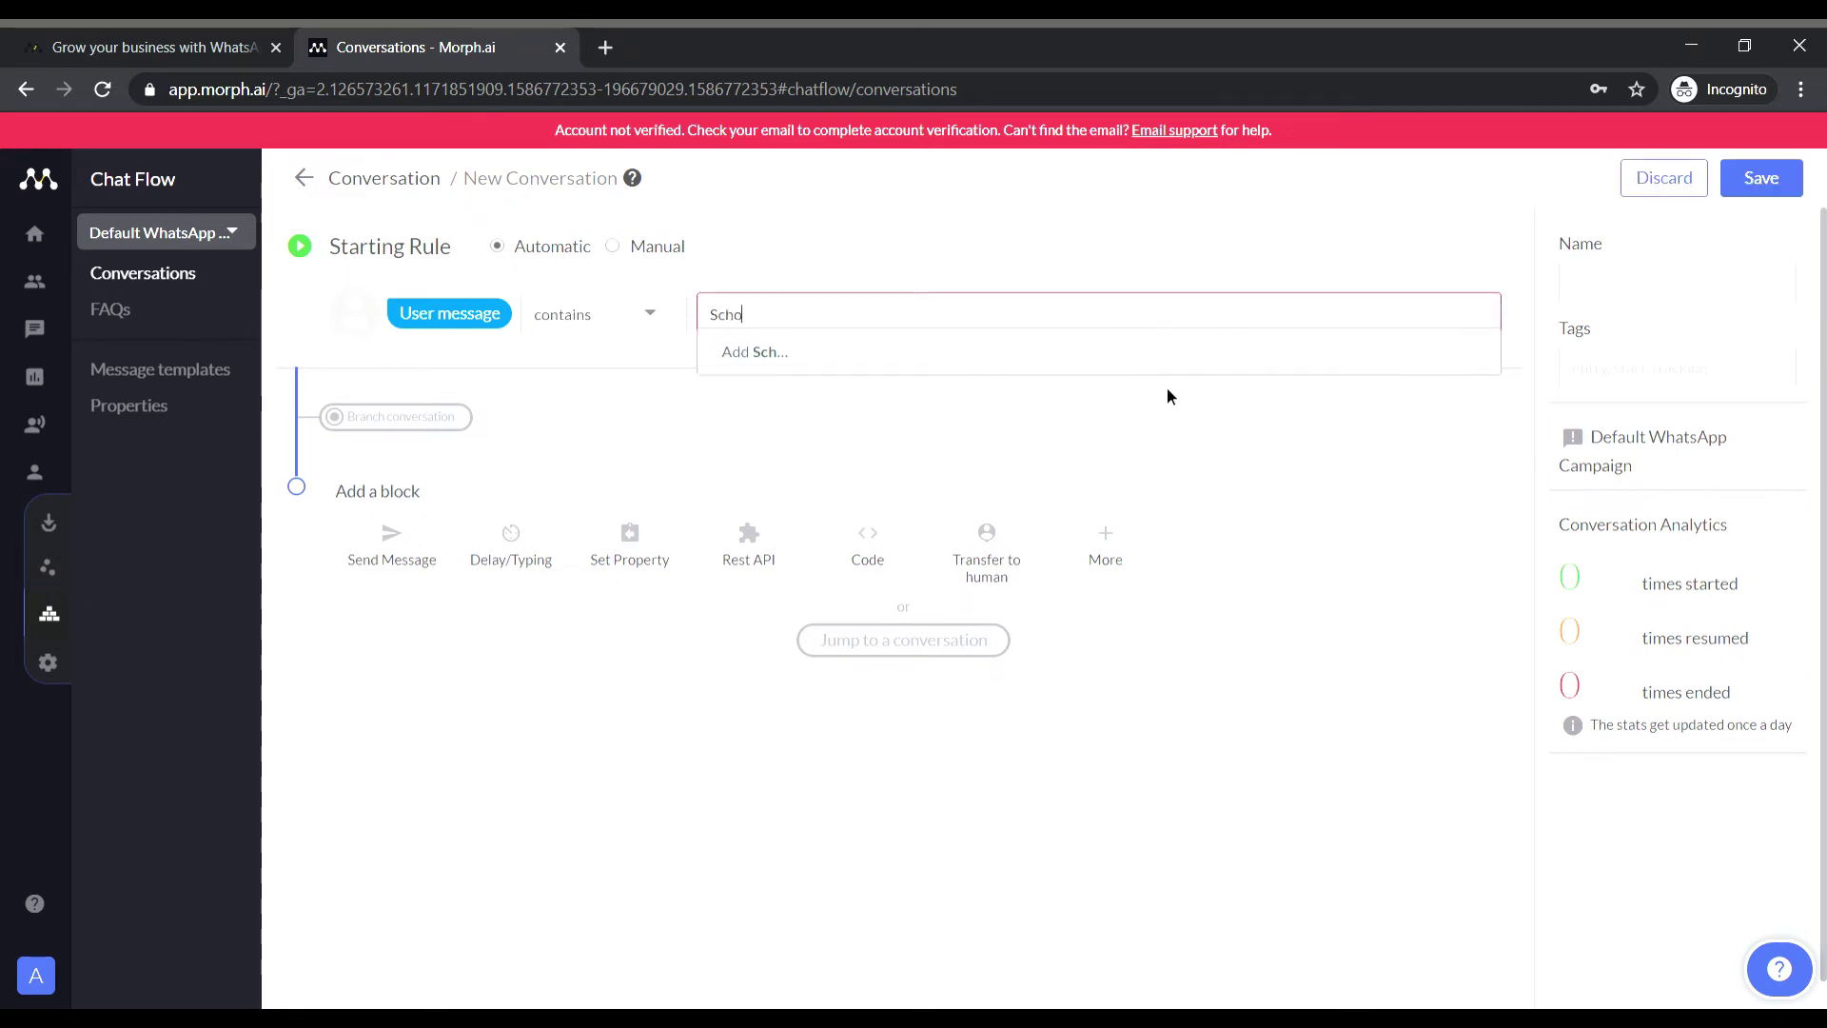
text(olBot)
click(1163, 406)
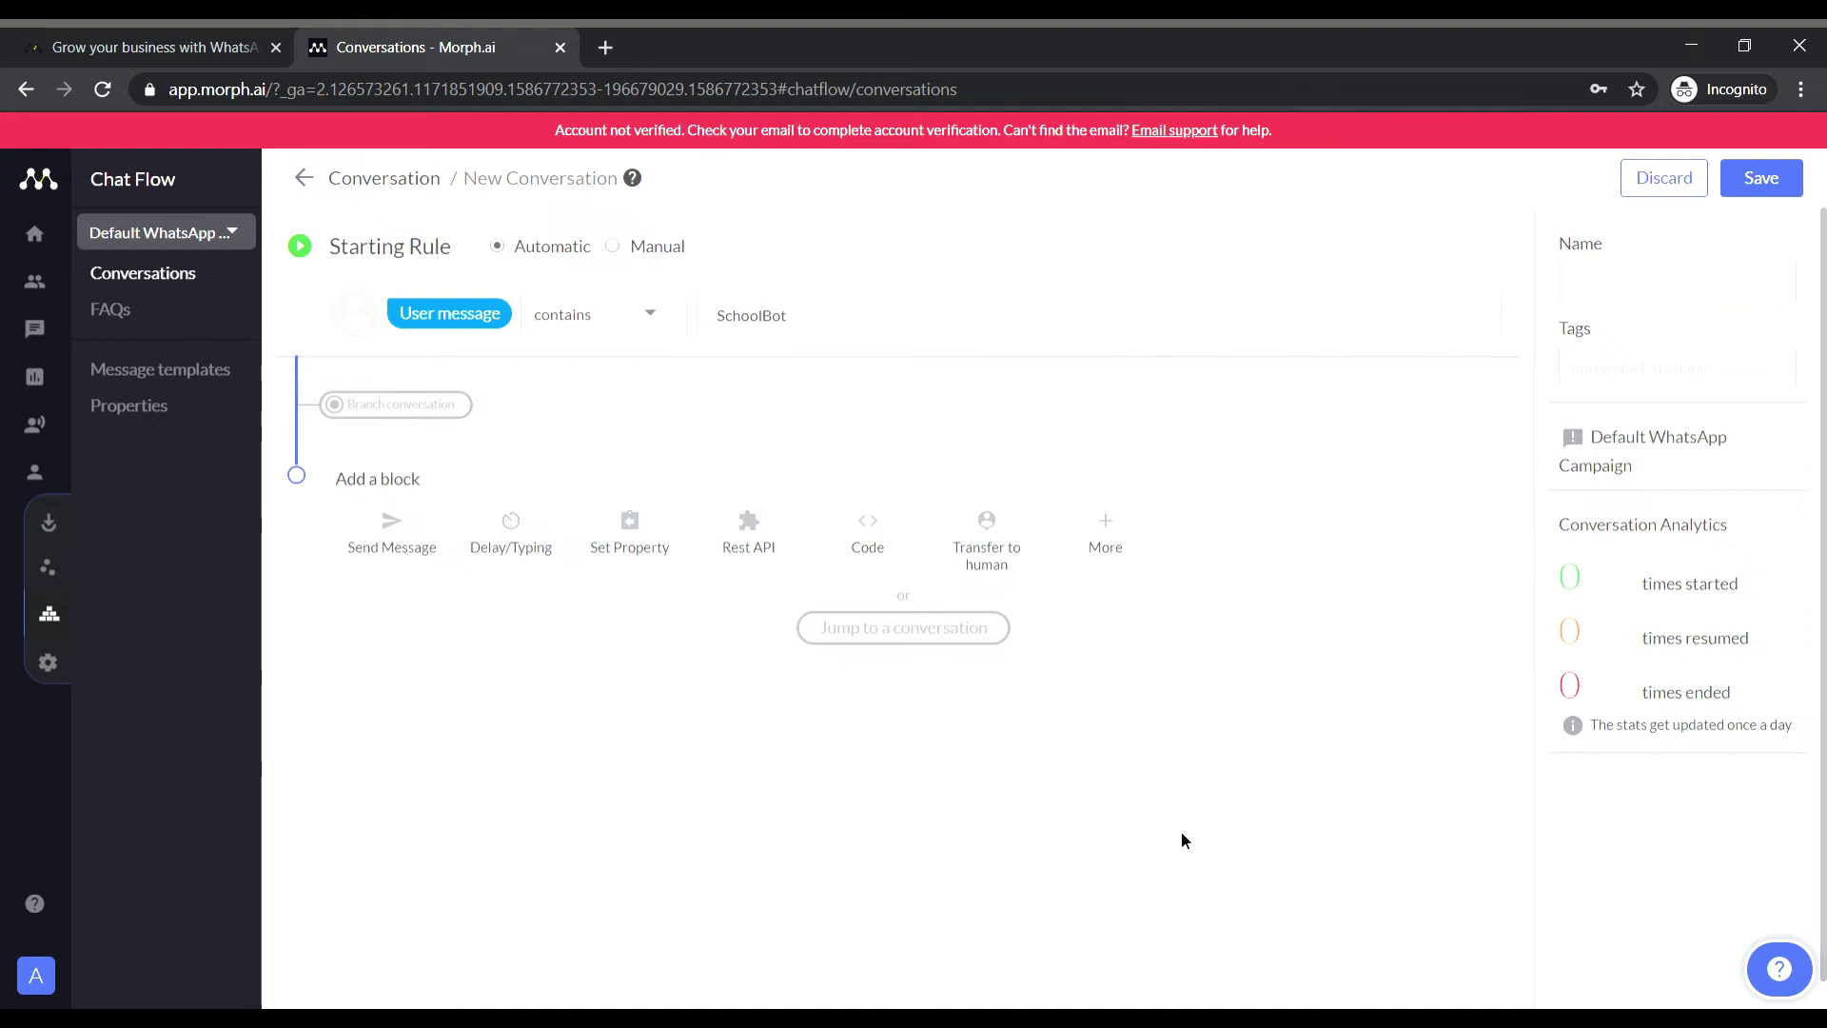
click(1632, 290)
text(SchoolBot)
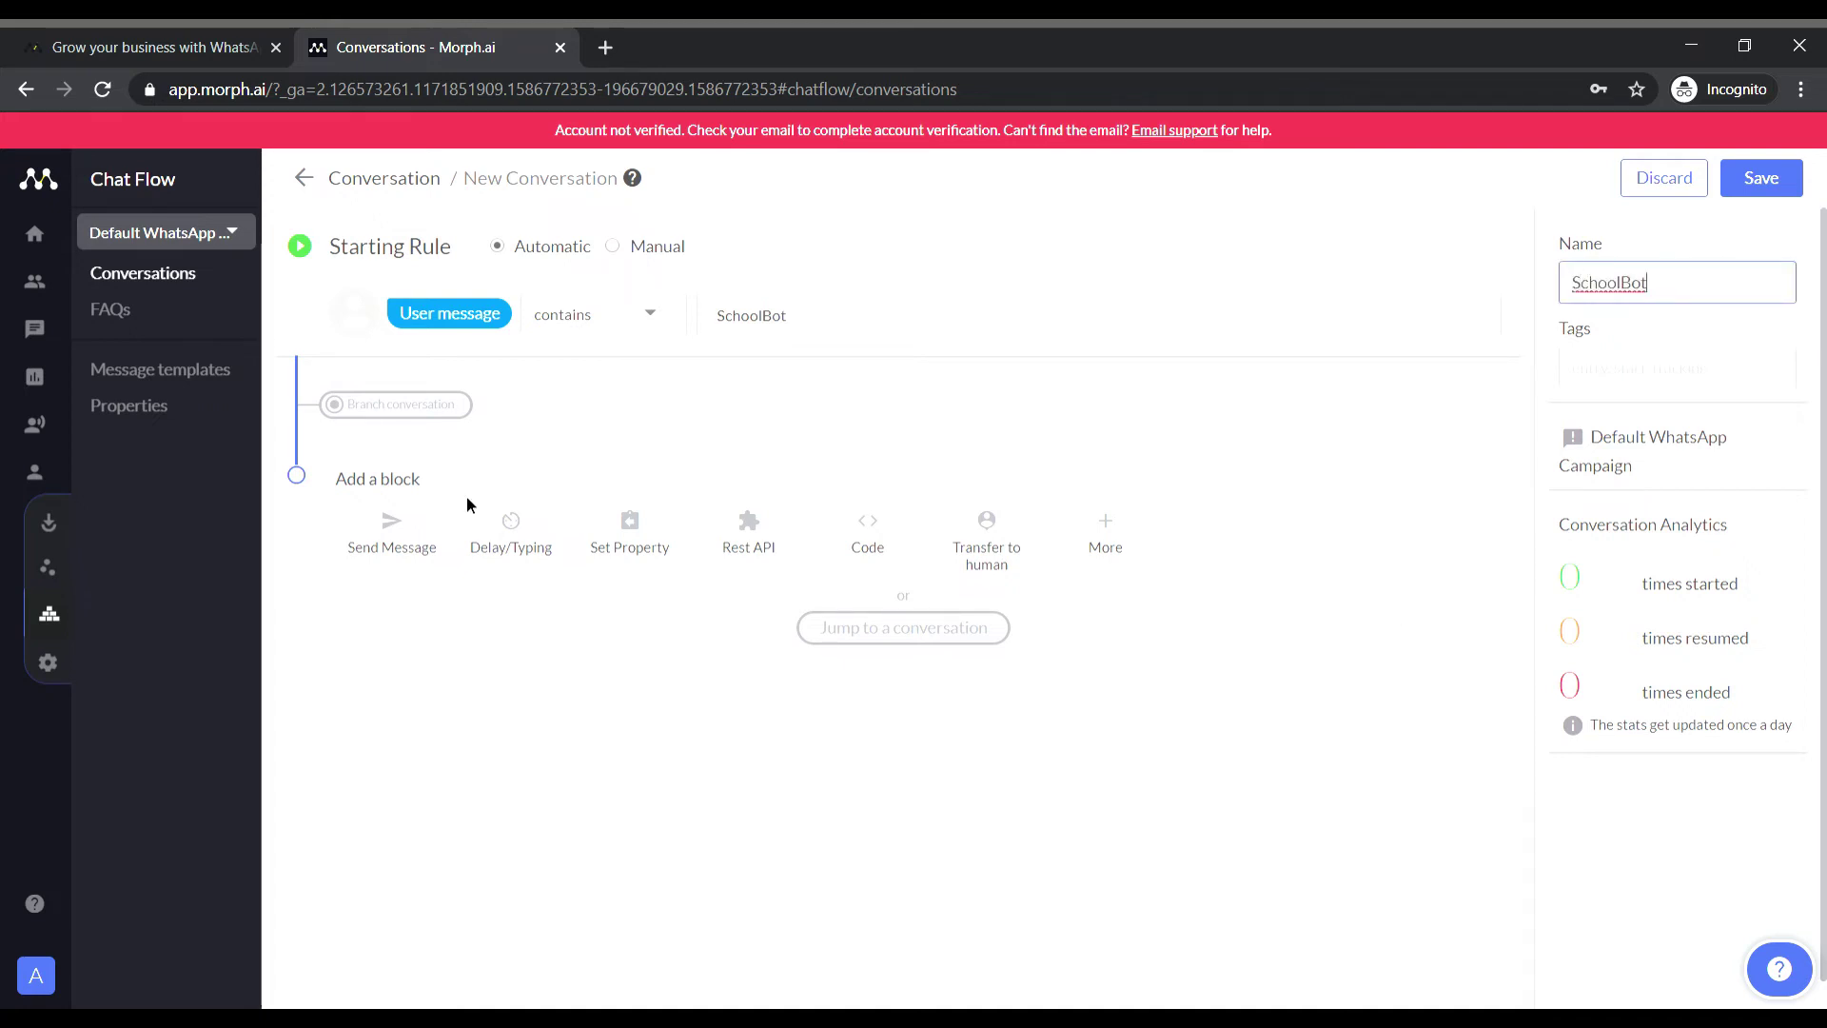
Send a 'Welcome To School Bot!' menu listing Check Time Table and Important Contacts, then wait for a reply.
click(391, 528)
click(380, 604)
text(Welcome To School Bot!)
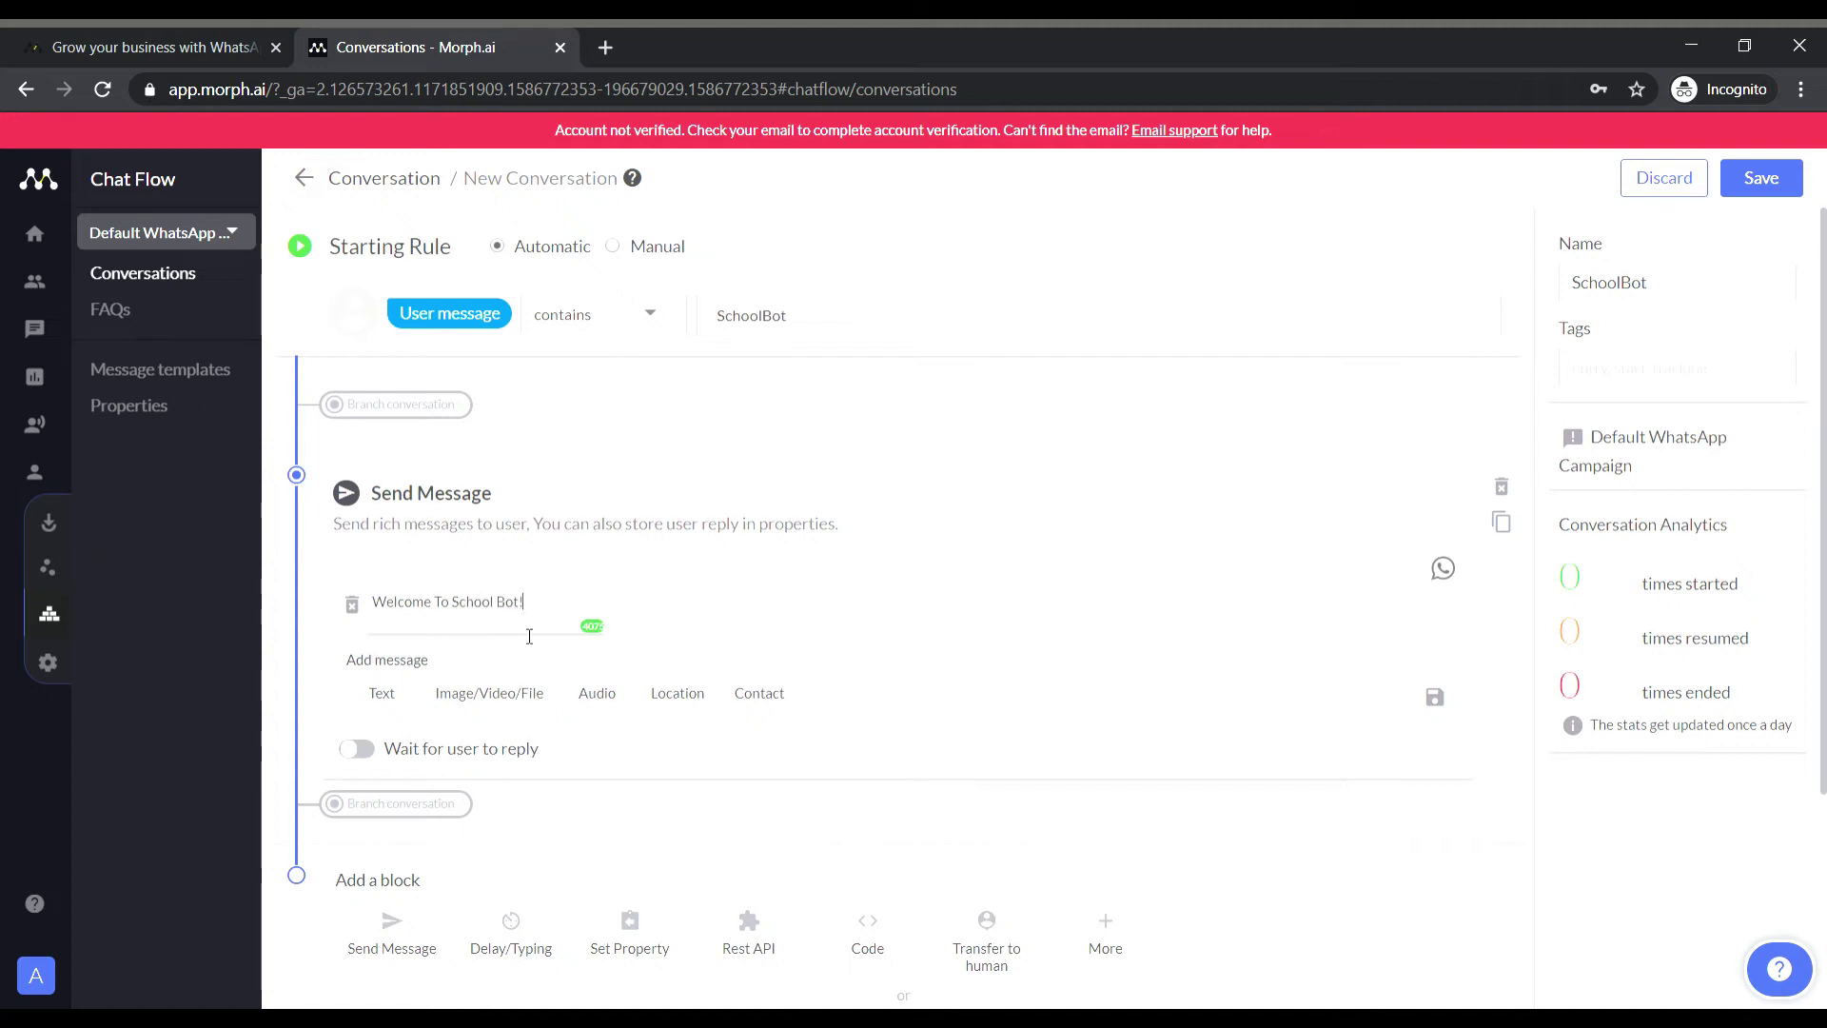
key(Return)
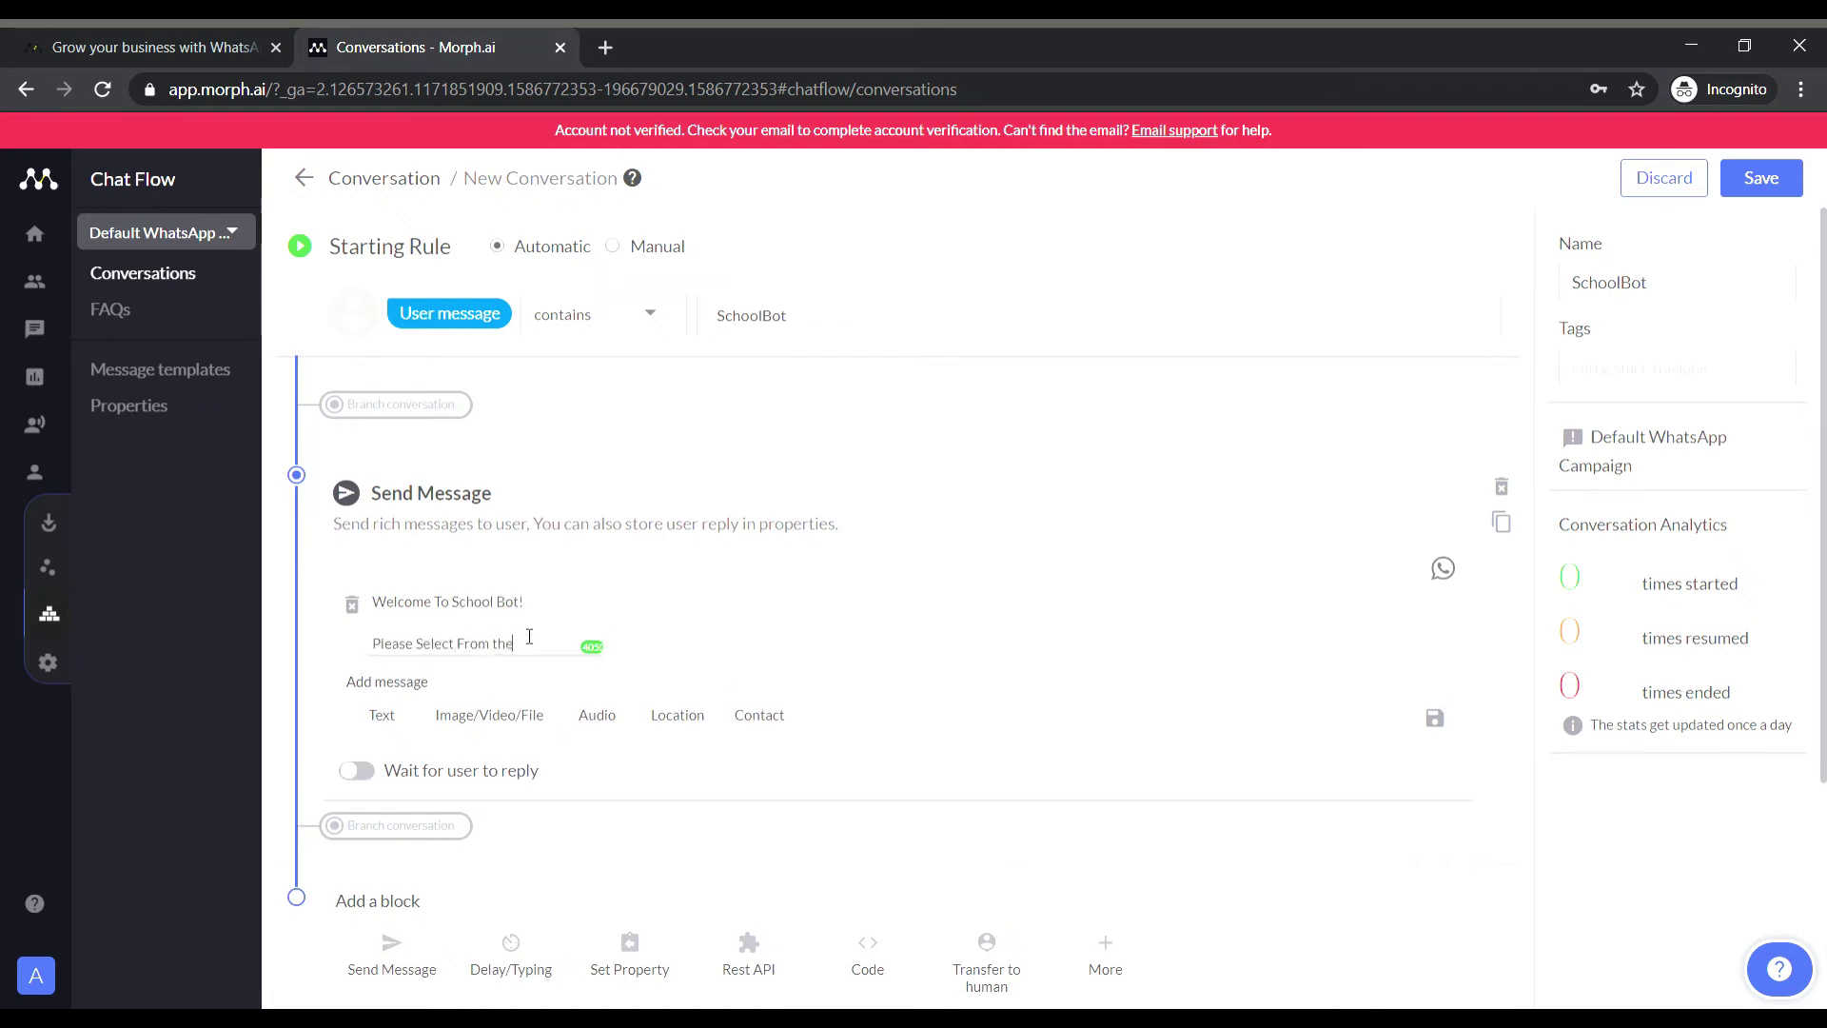
key(BackSpace)
key(BackSpace)
key(BackSpace)
text(The Options Below:)
key(Return)
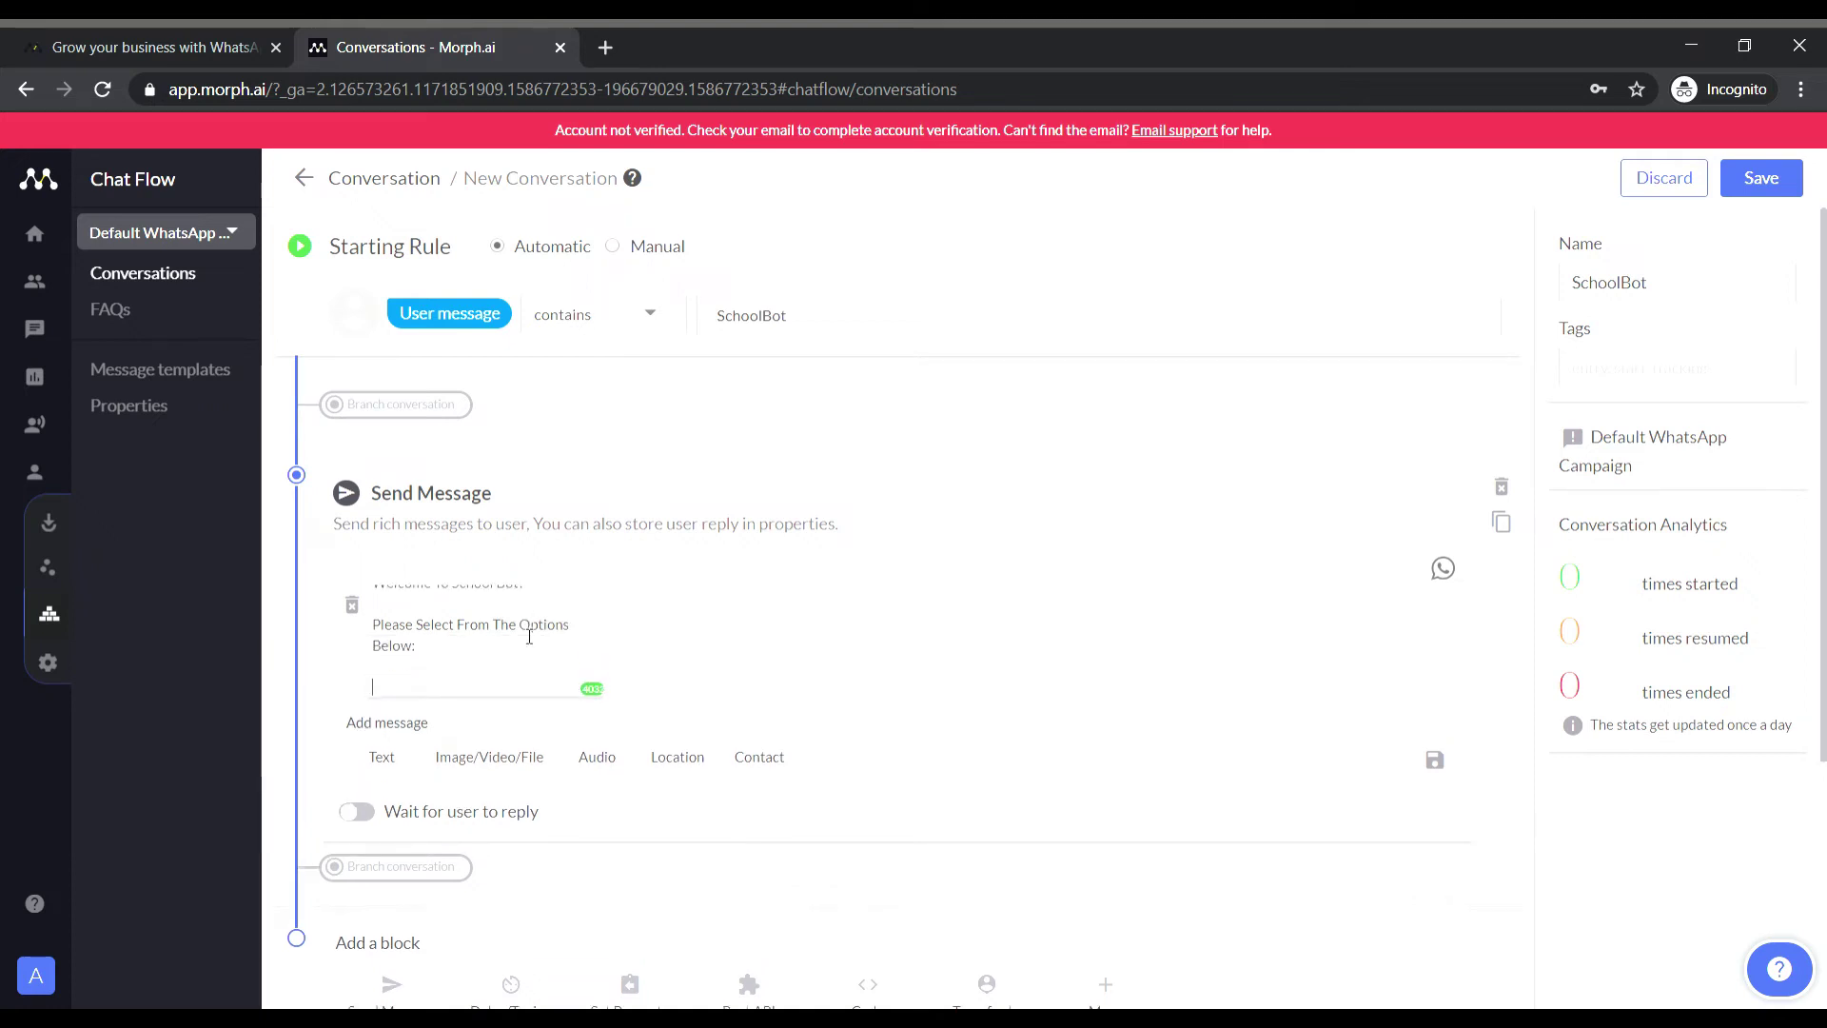
text(1. Check Time Table)
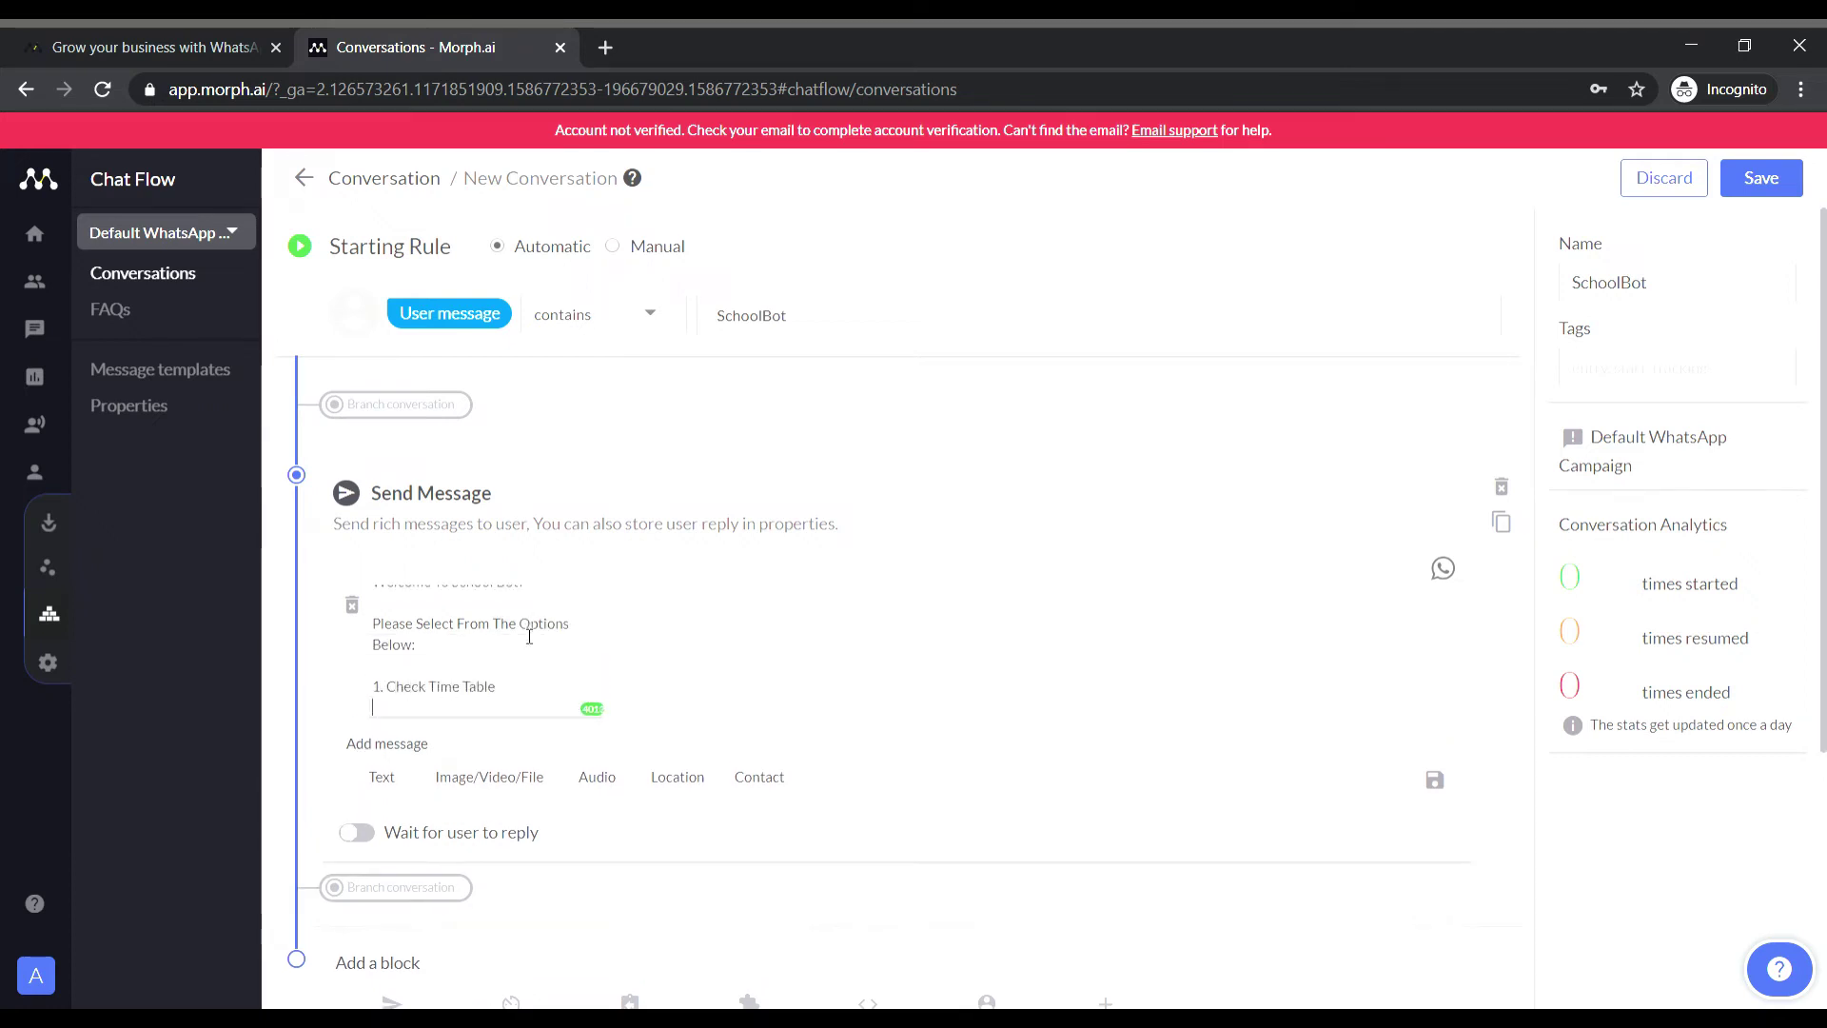
key(Return)
text(2. Important Contacts)
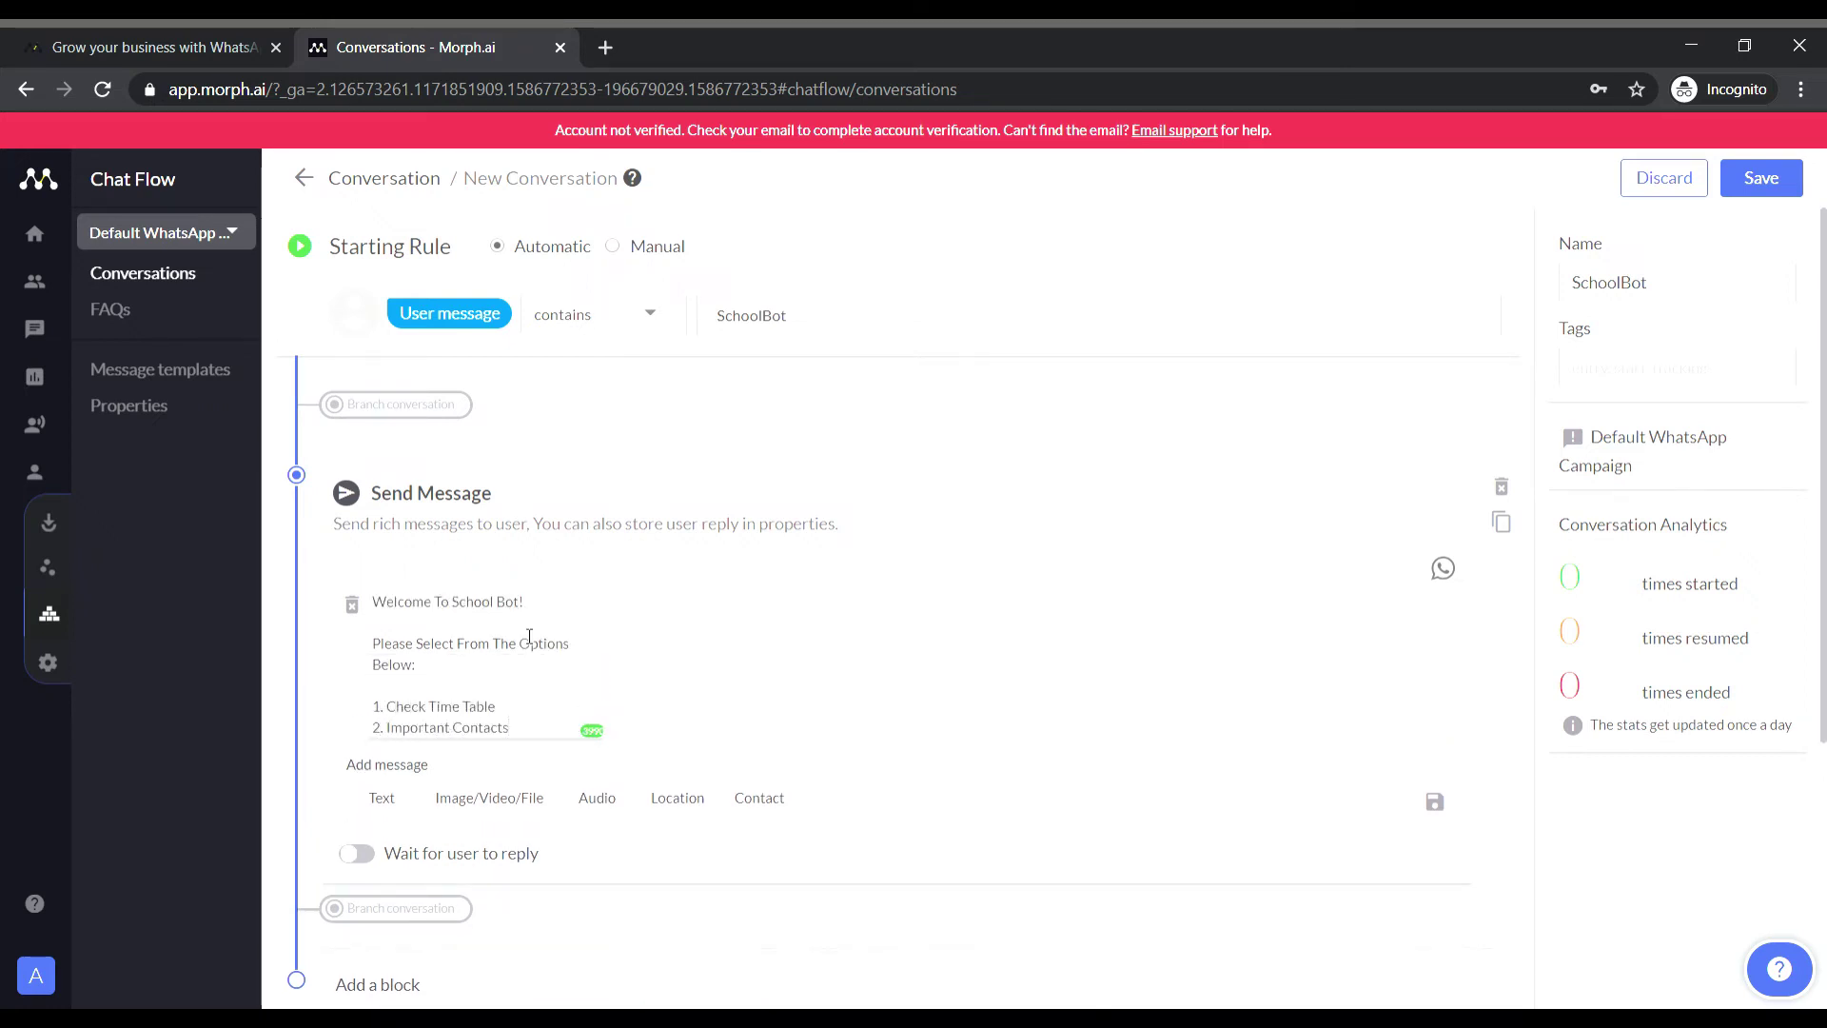
scroll(475, 666, down, 3)
click(354, 612)
scroll(666, 628, down, 2)
Add a custom error message text beginning 'Ples' and save it.
click(676, 607)
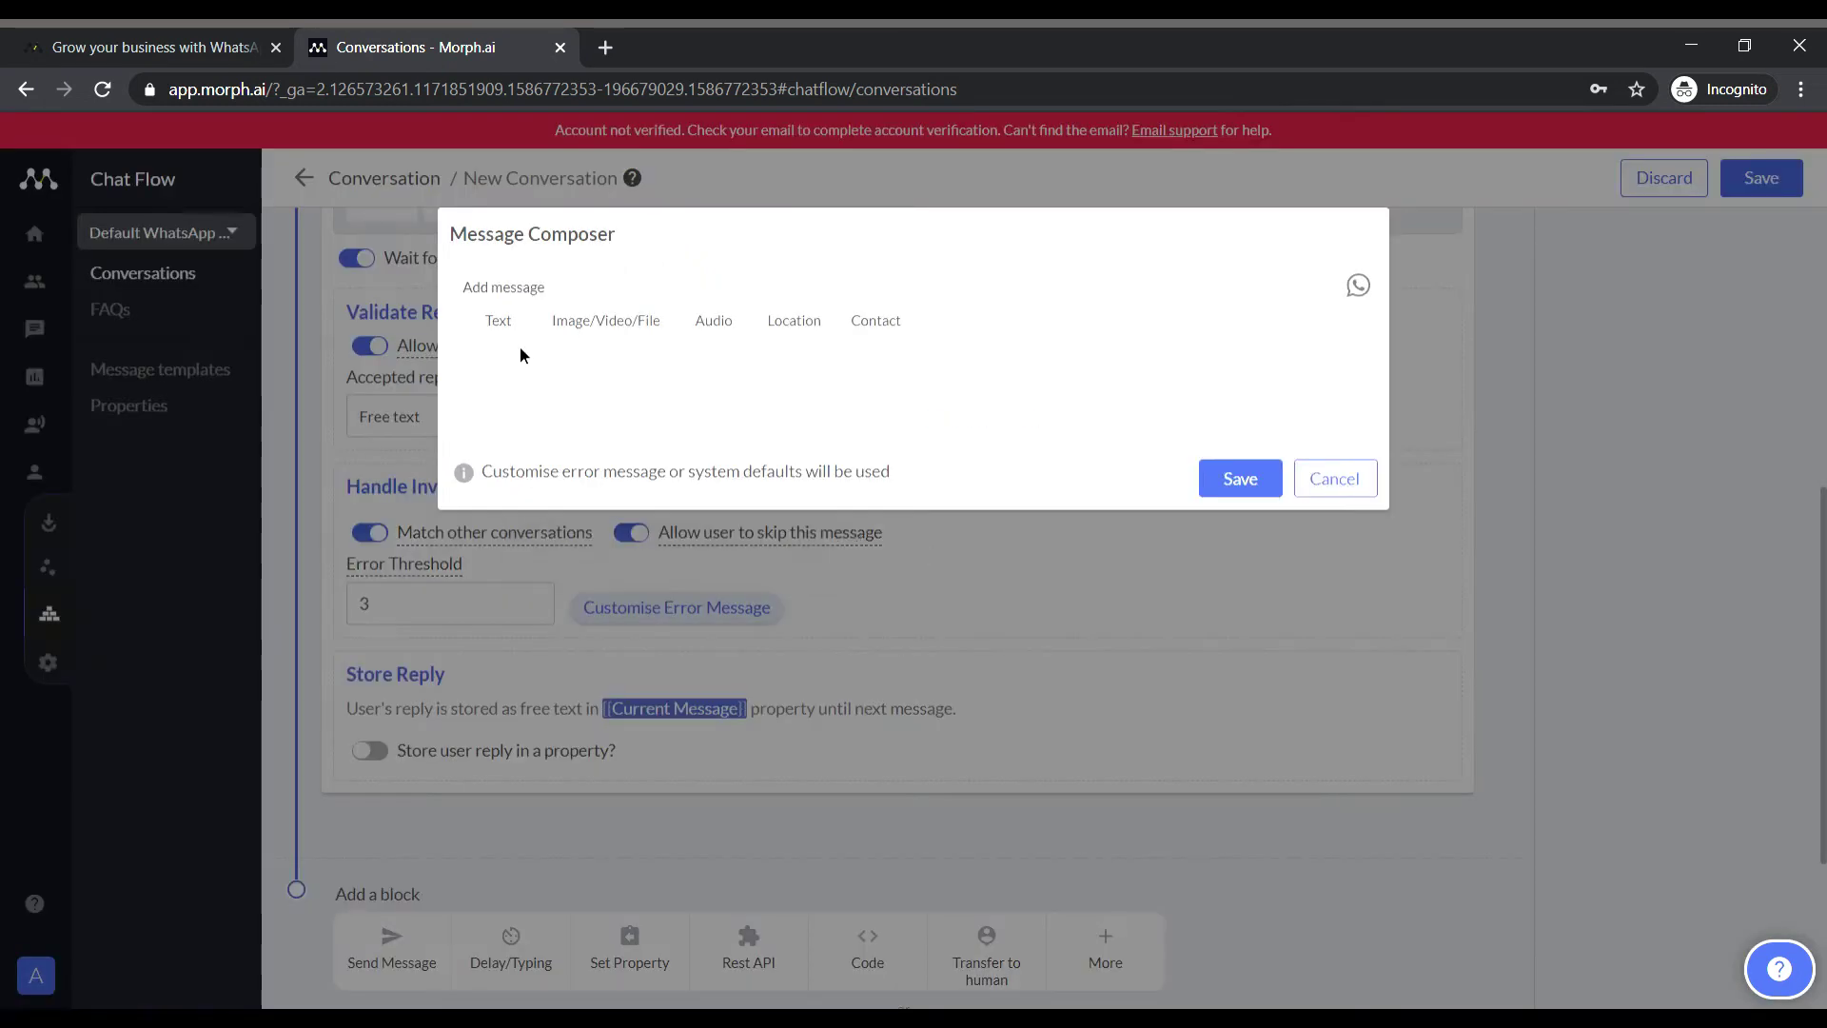
click(498, 319)
text(Ples)
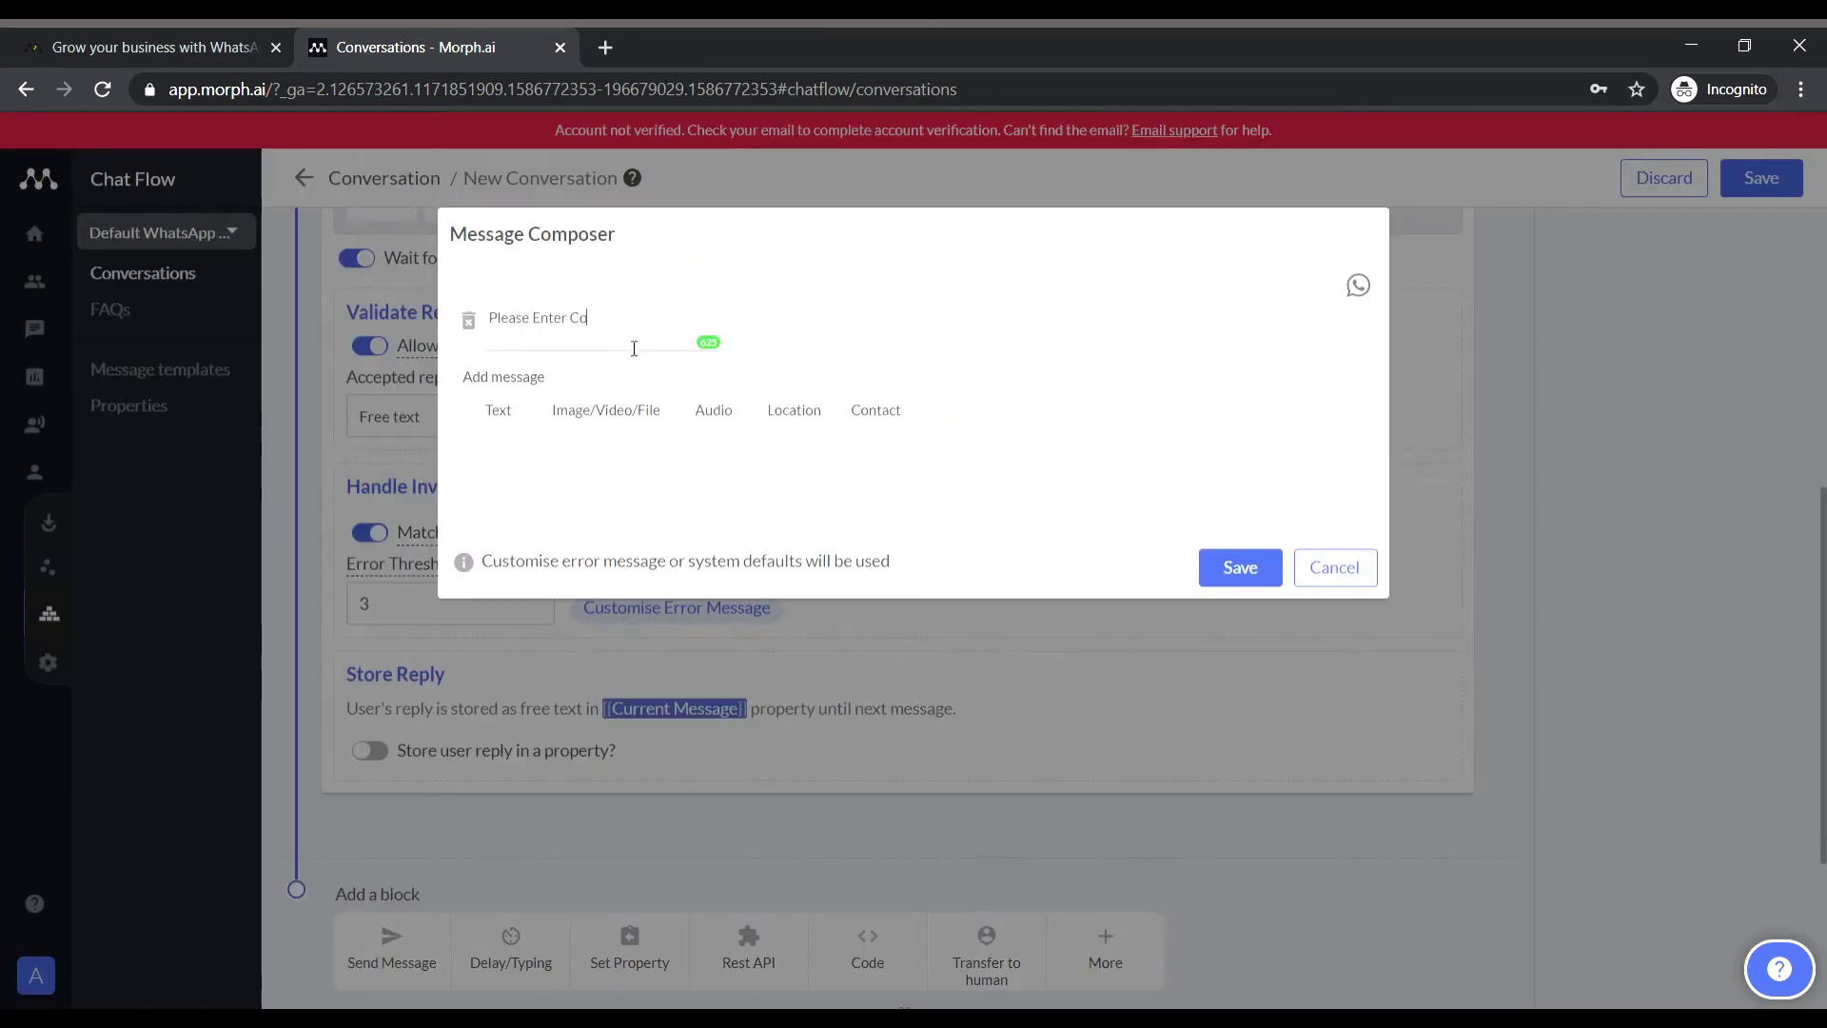
click(1240, 567)
Limit accepted replies to 1 and 2, and add a Branching block after the menu.
scroll(944, 564, up, 3)
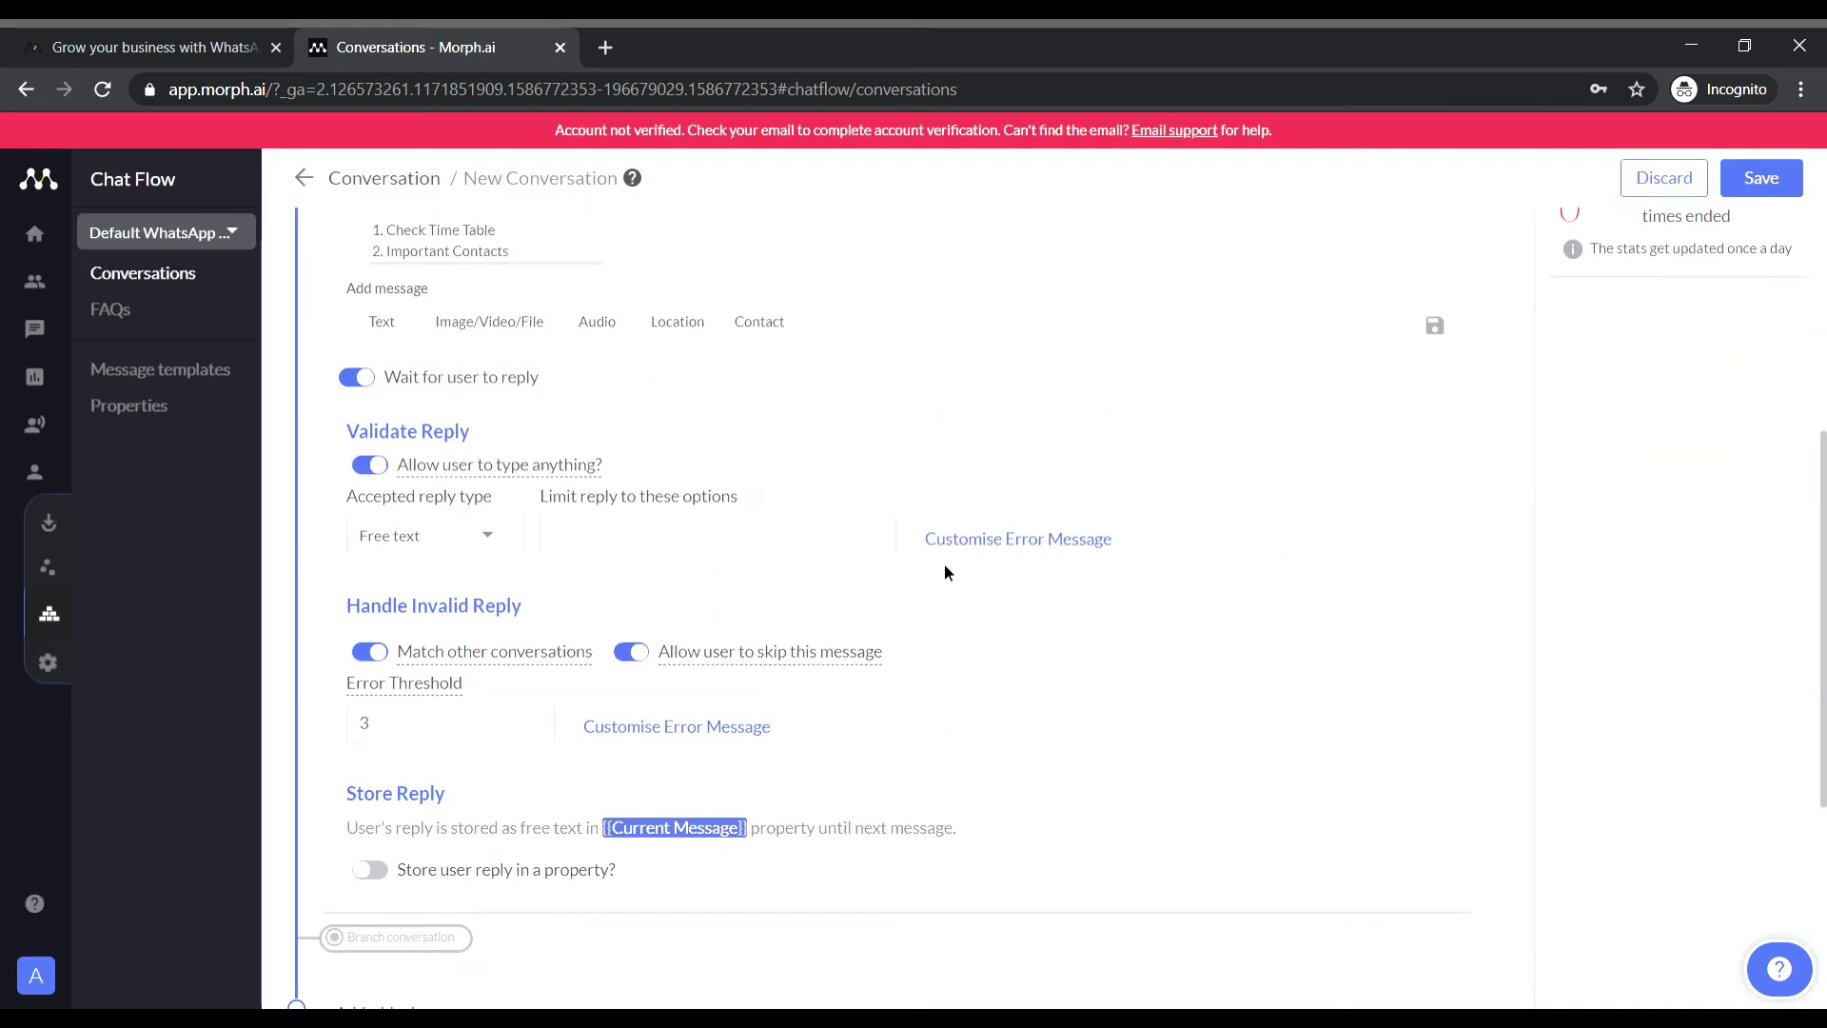
click(466, 654)
scroll(483, 793, down, 2)
scroll(483, 837, up, 3)
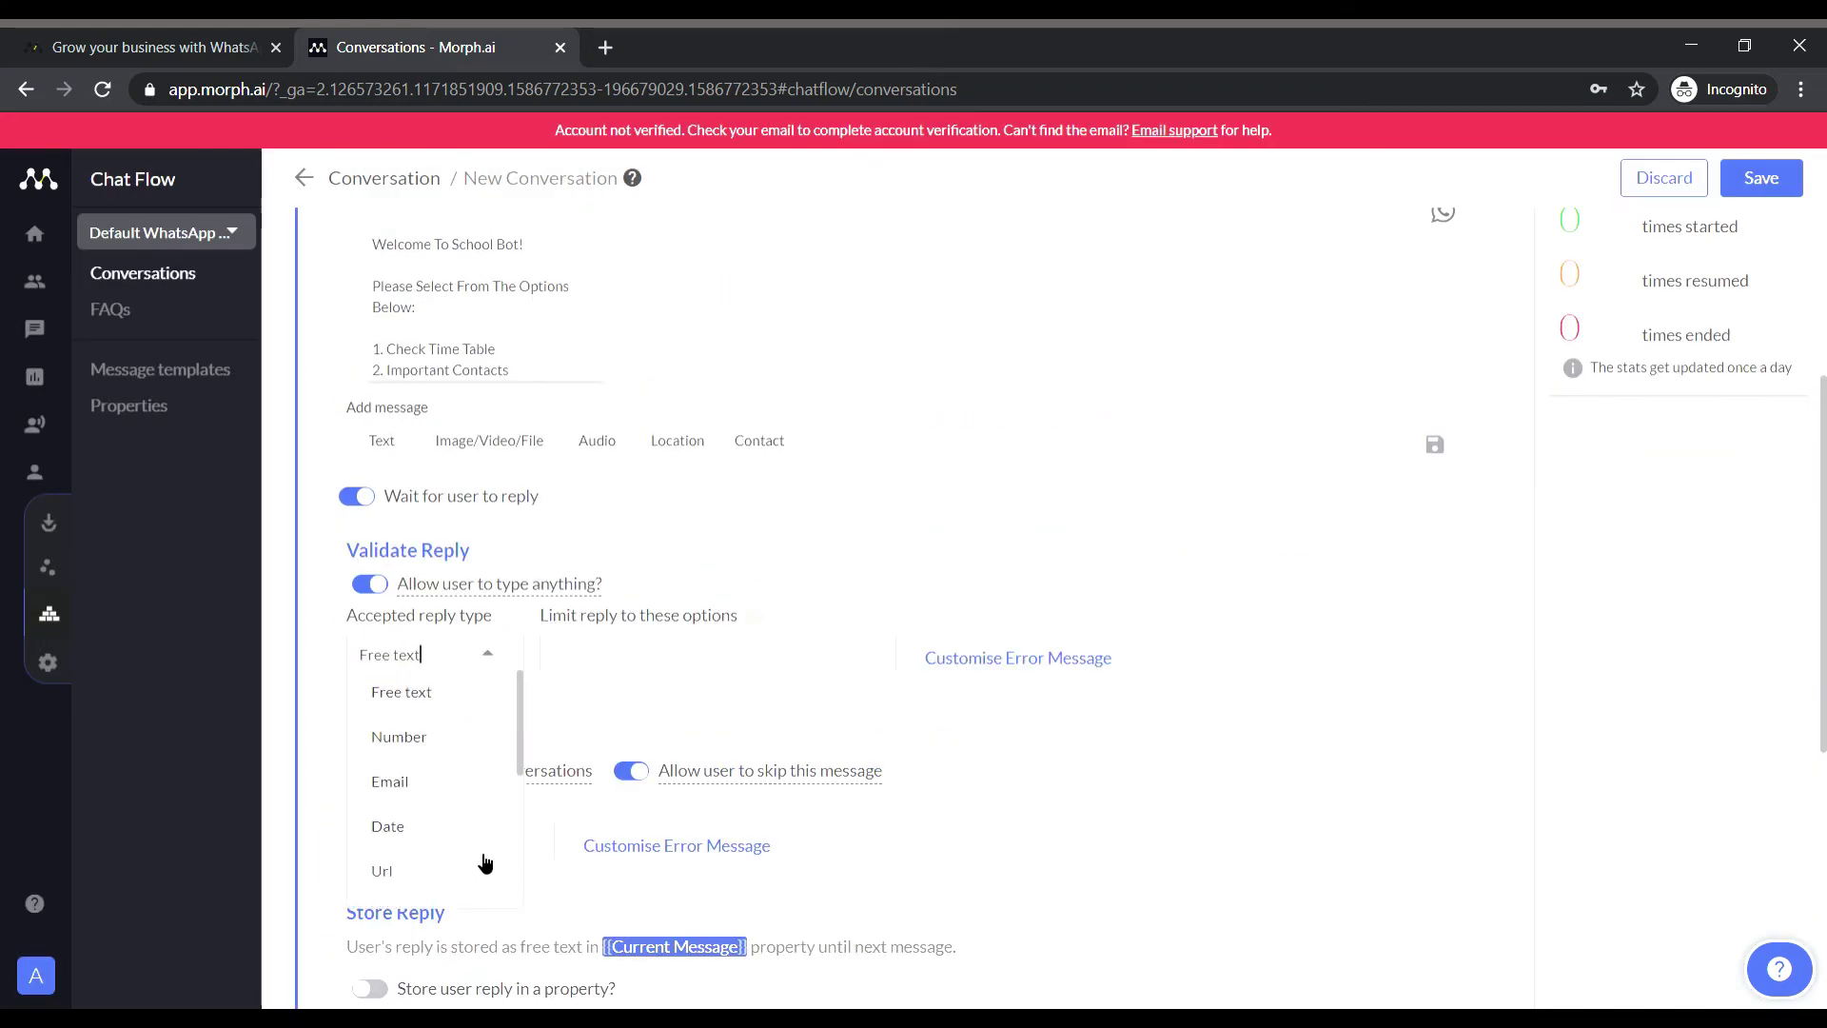
click(693, 611)
text(1)
key(Return)
text(2)
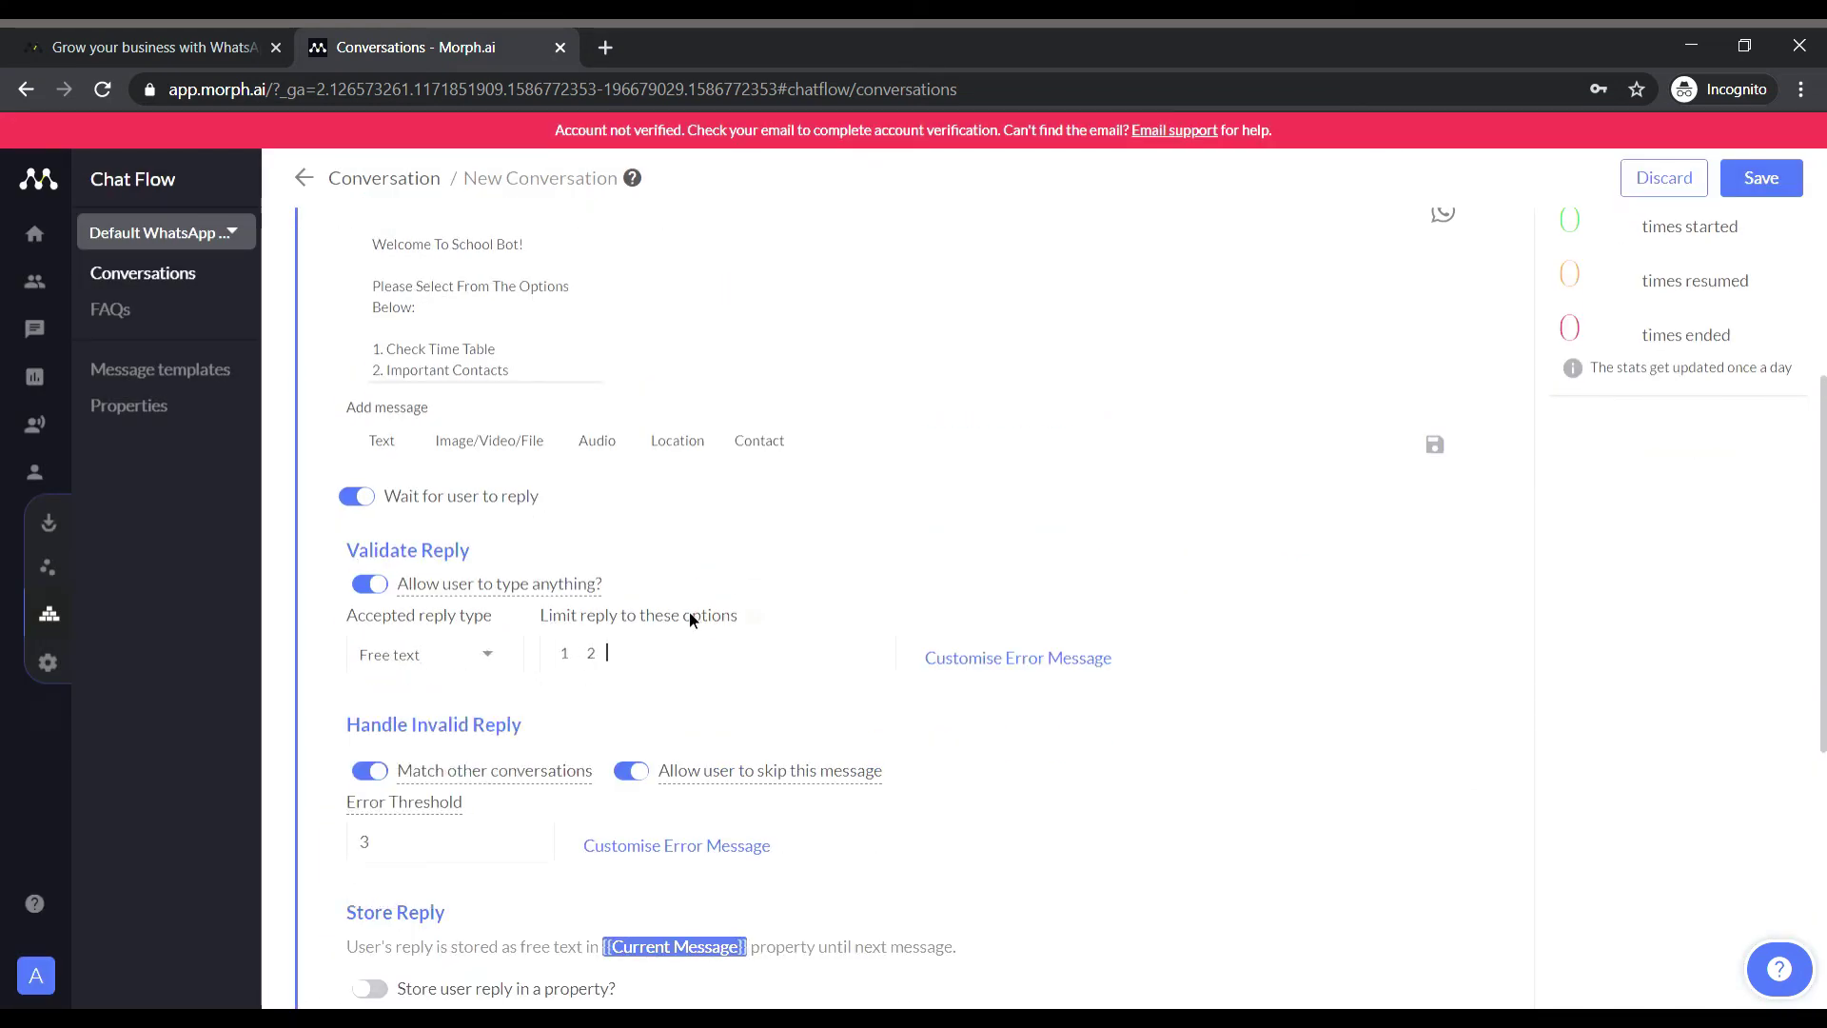
scroll(774, 746, down, 6)
scroll(857, 666, up, 3)
click(615, 751)
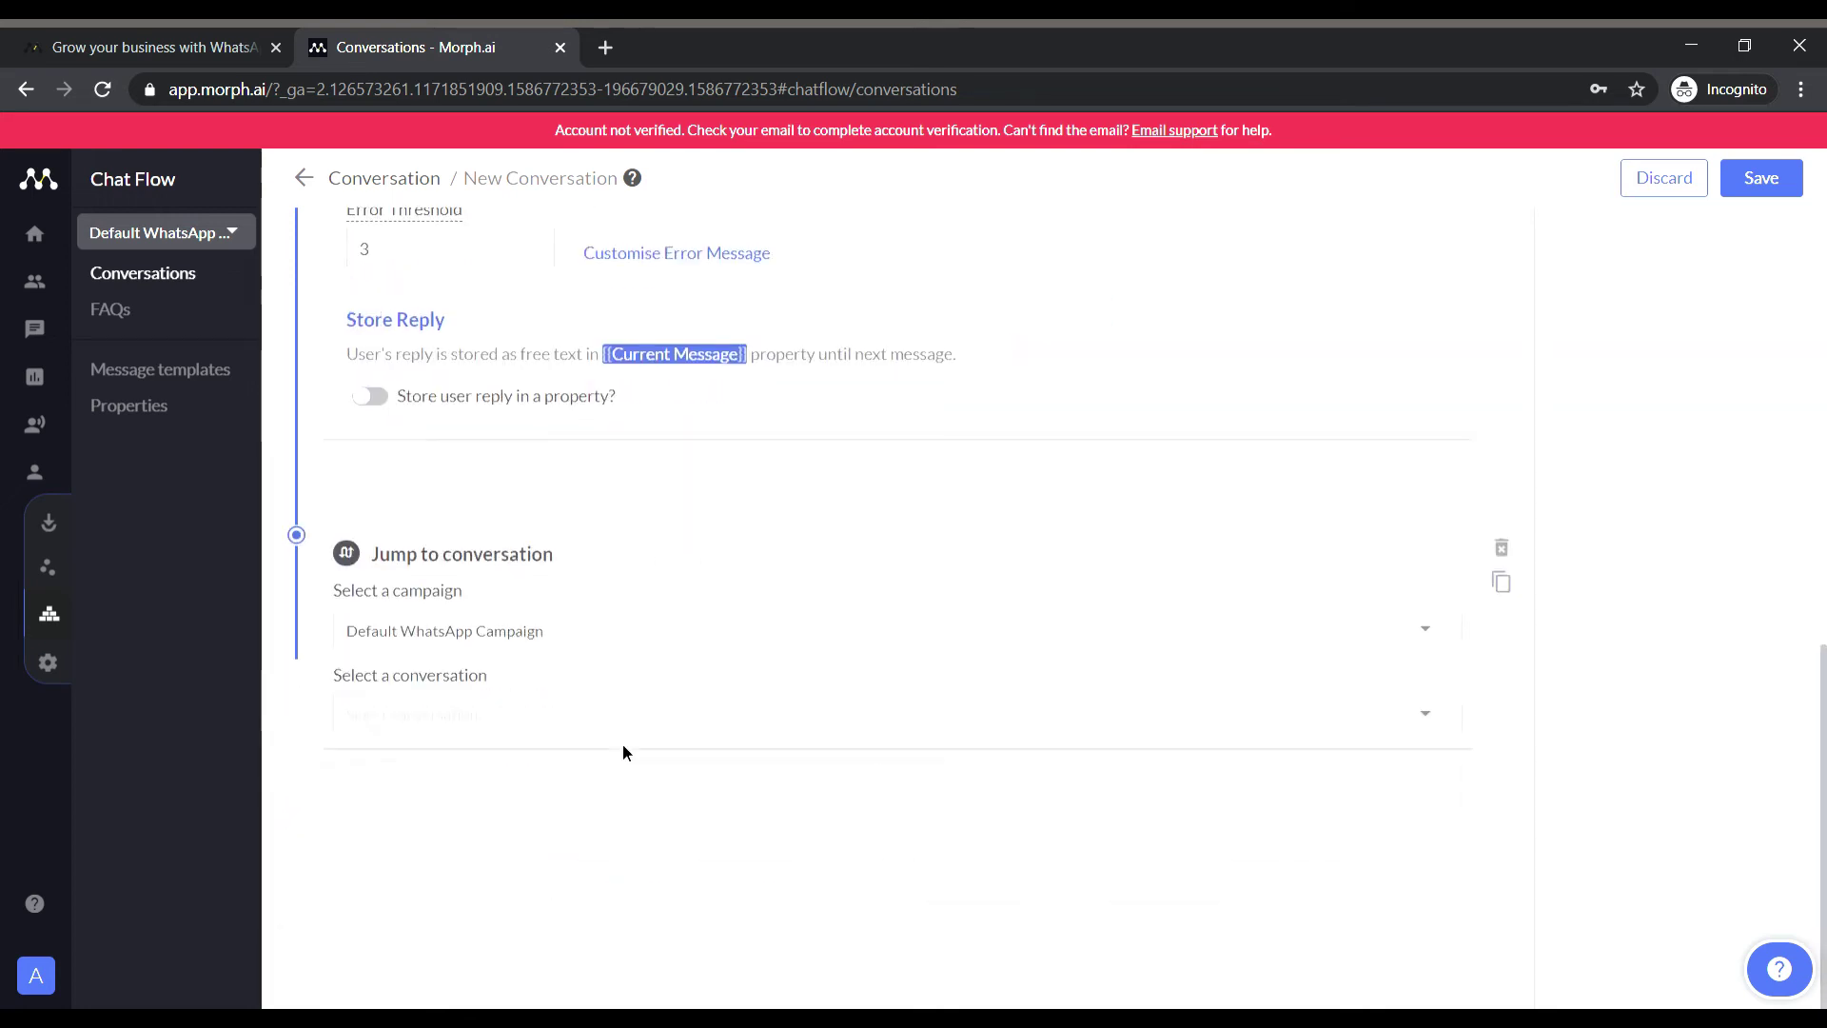
click(1501, 546)
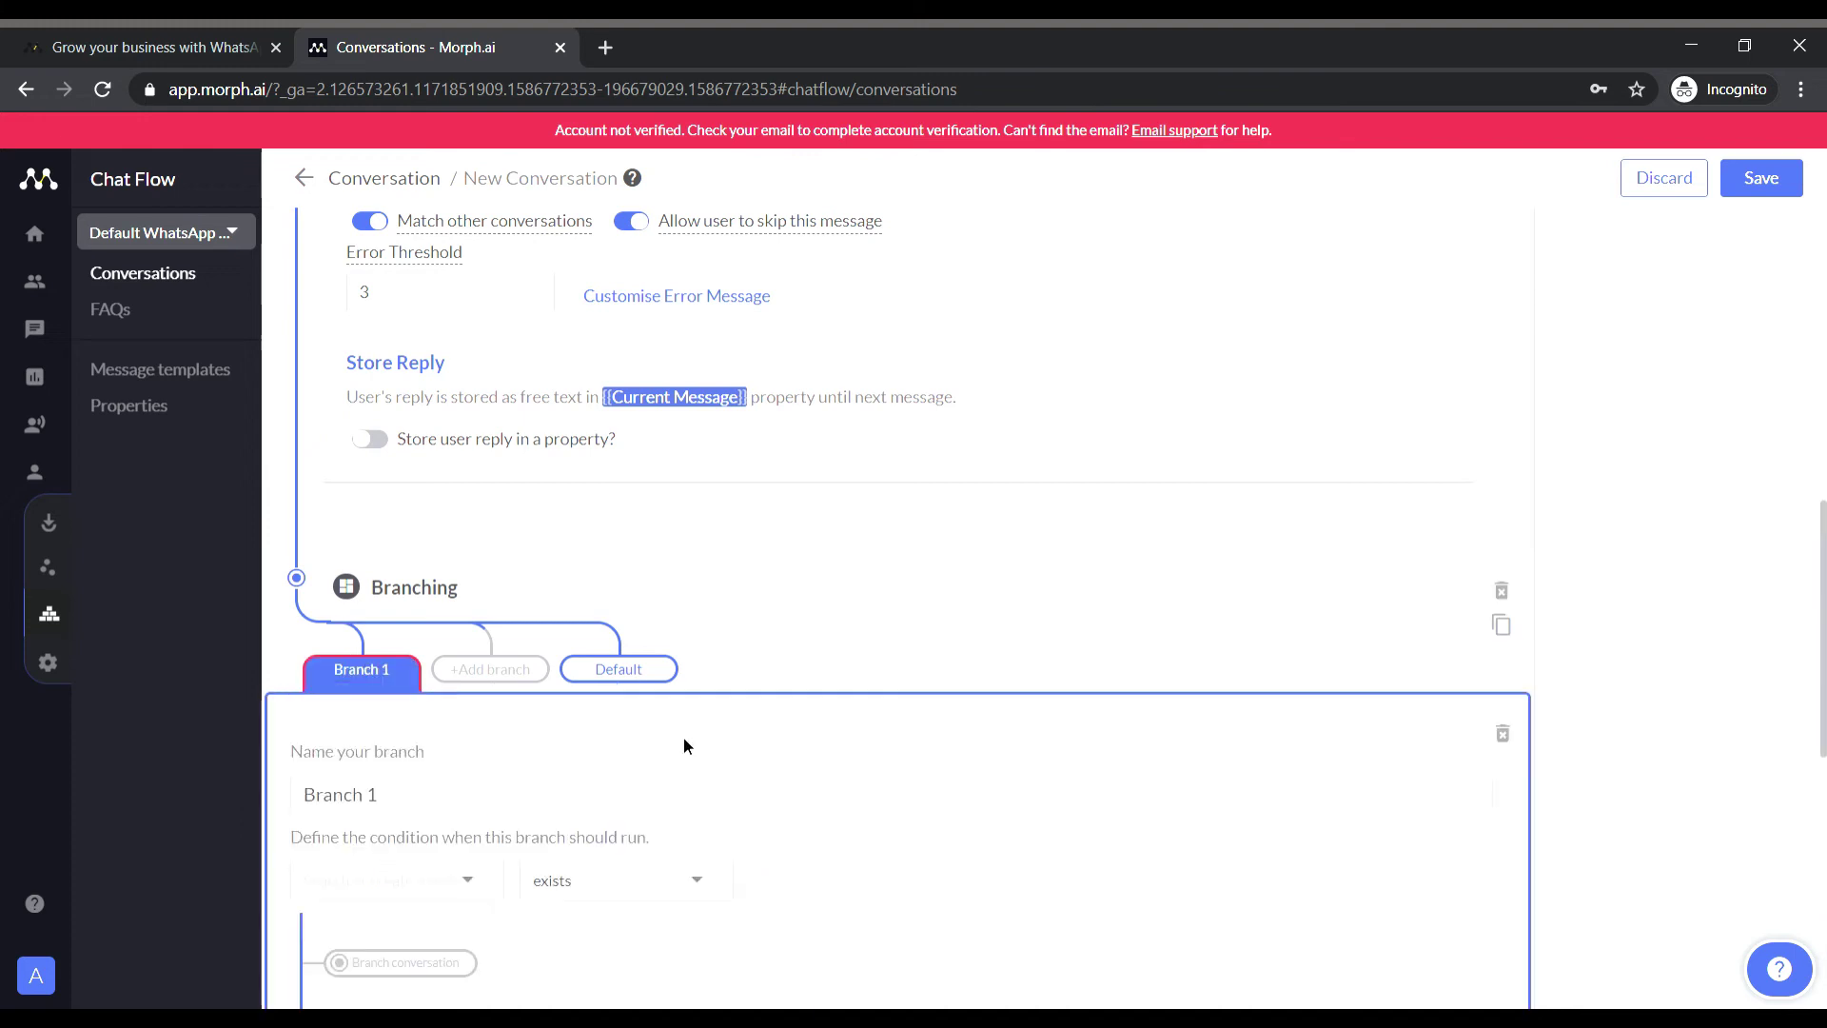
Name the first branch Option 1, matching when Current Message contains 1.
text(Option 1)
click(428, 880)
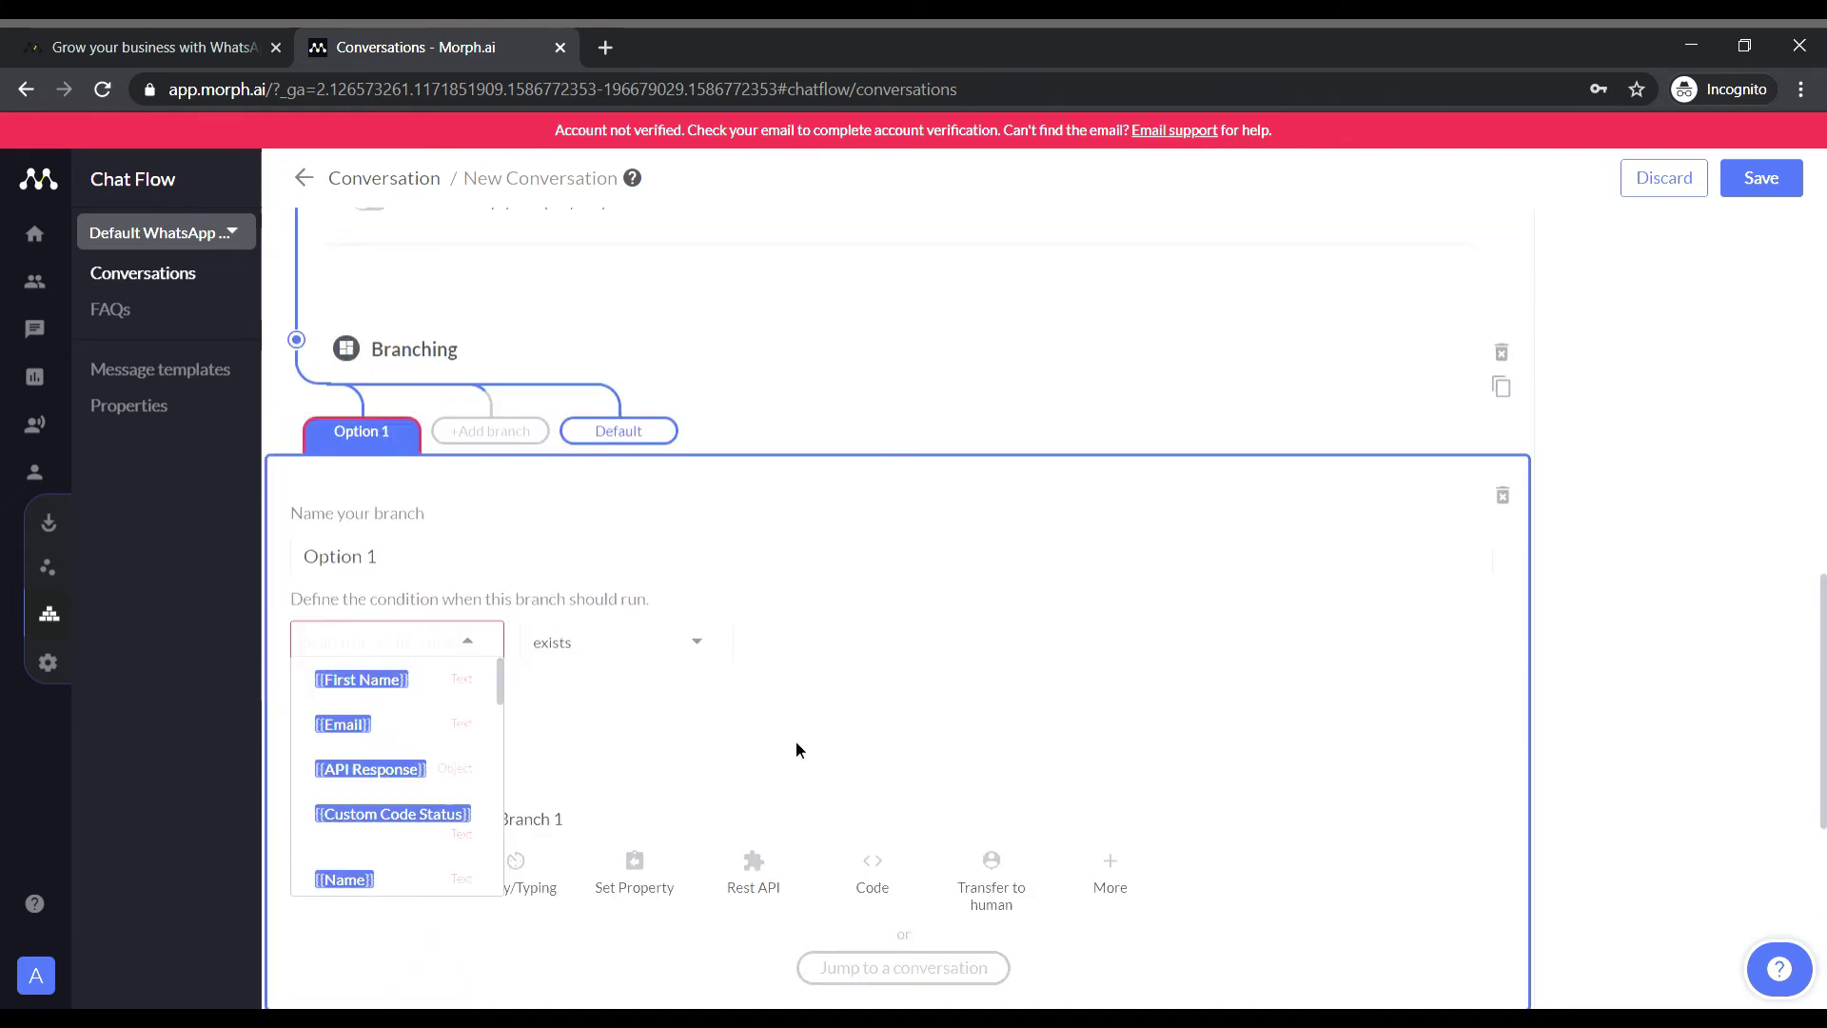
scroll(809, 751, up, 4)
scroll(719, 663, down, 3)
text(current)
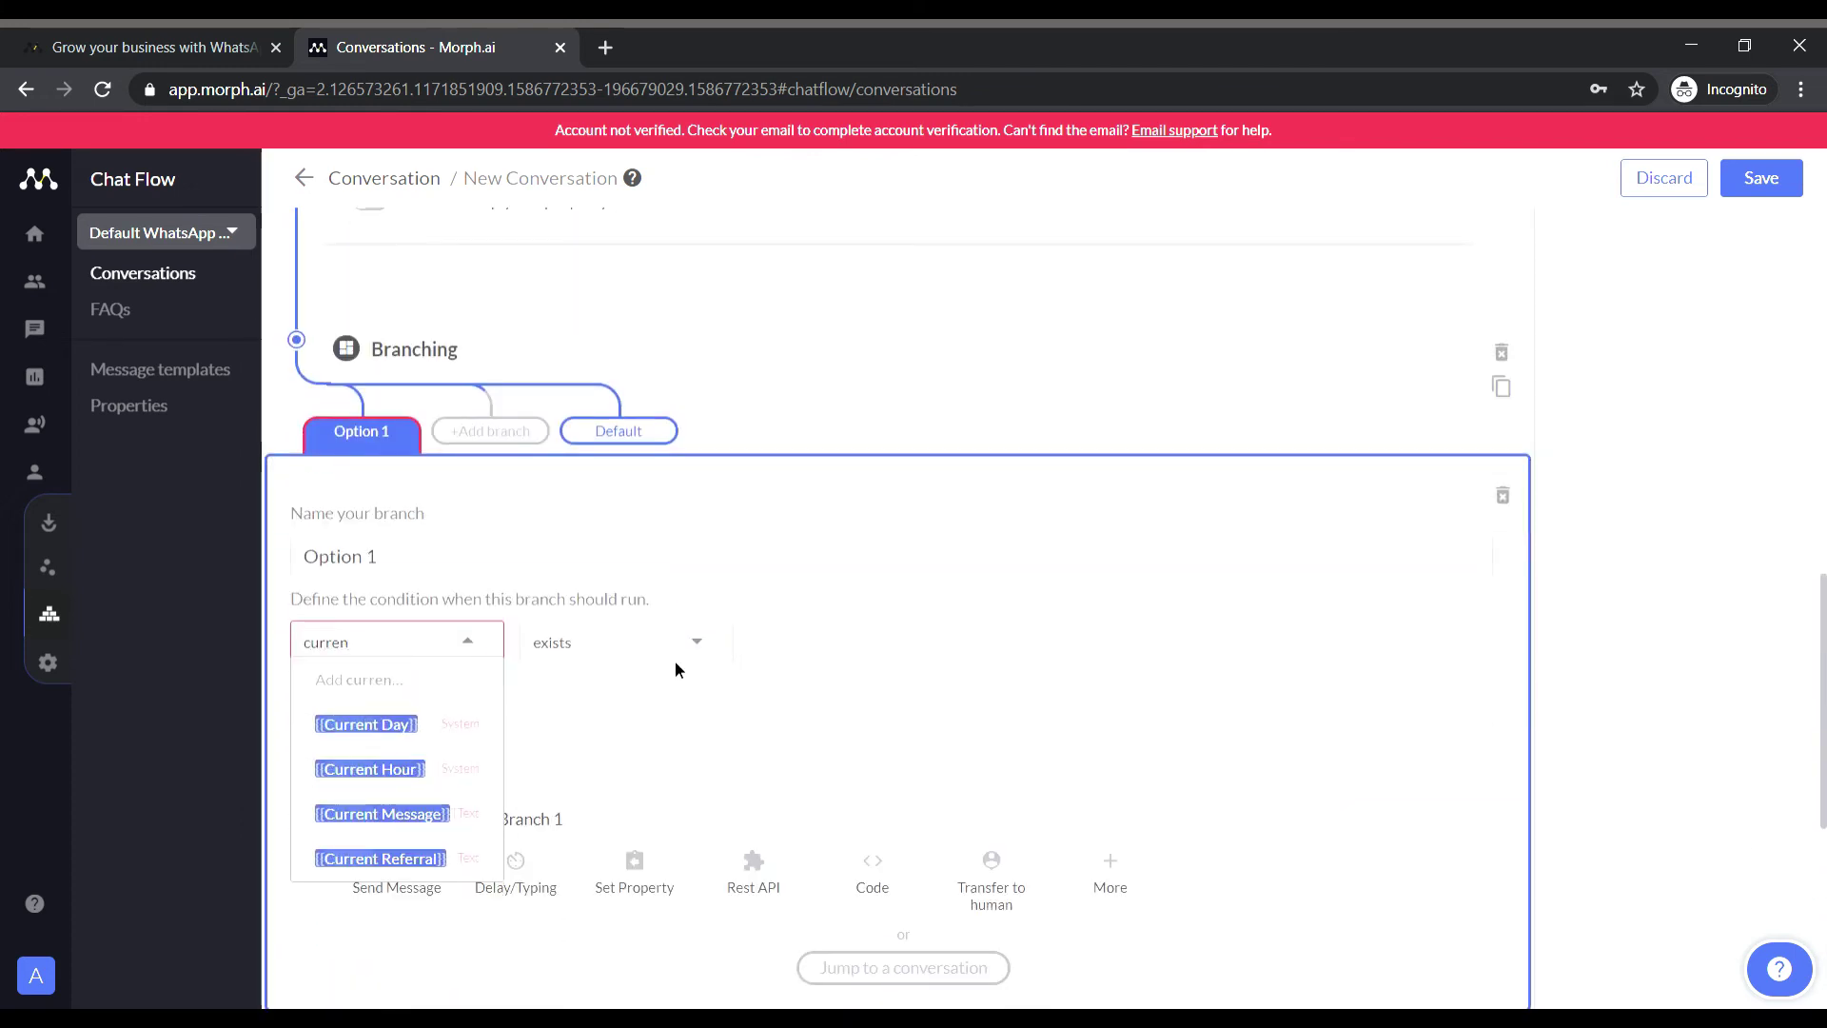
key(Return)
click(685, 644)
click(562, 723)
text(1)
scroll(419, 681, down, 3)
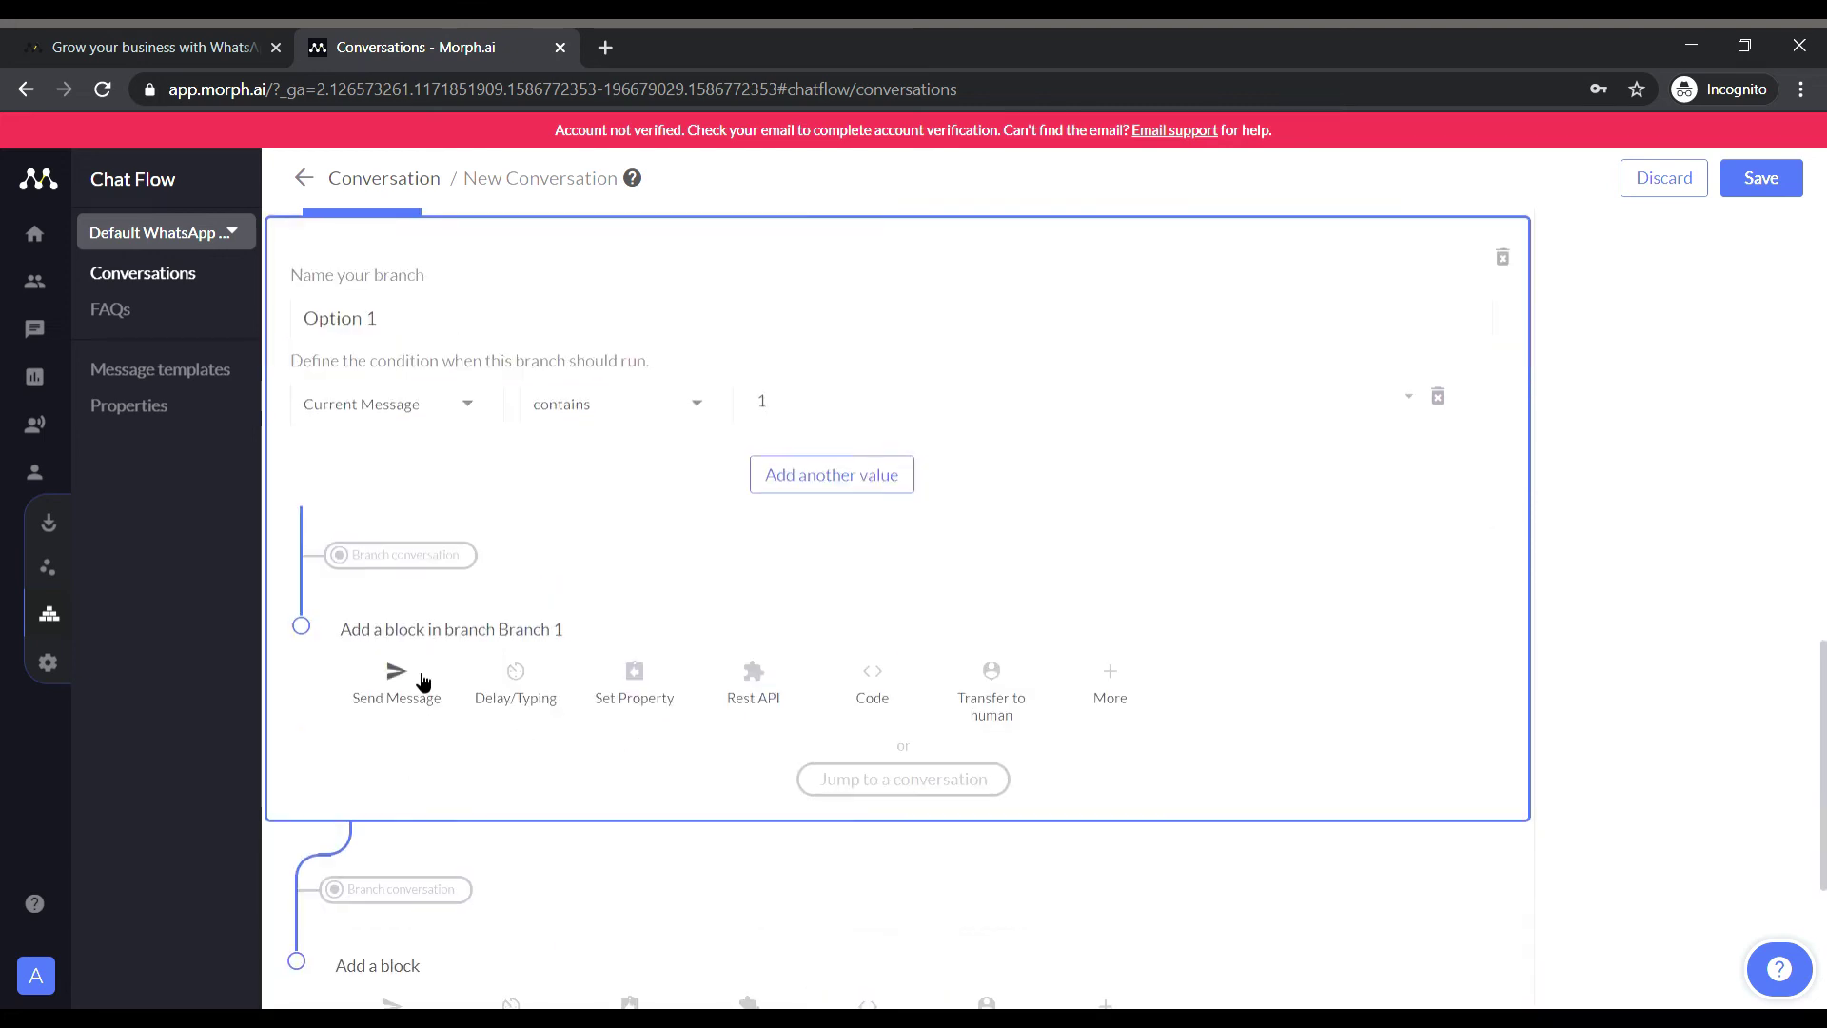
Make Option 1 send the weekly schedule, Monday Maths to Friday's 3-hour full test, and add a second branch.
click(419, 681)
click(387, 421)
text(The Schedu)
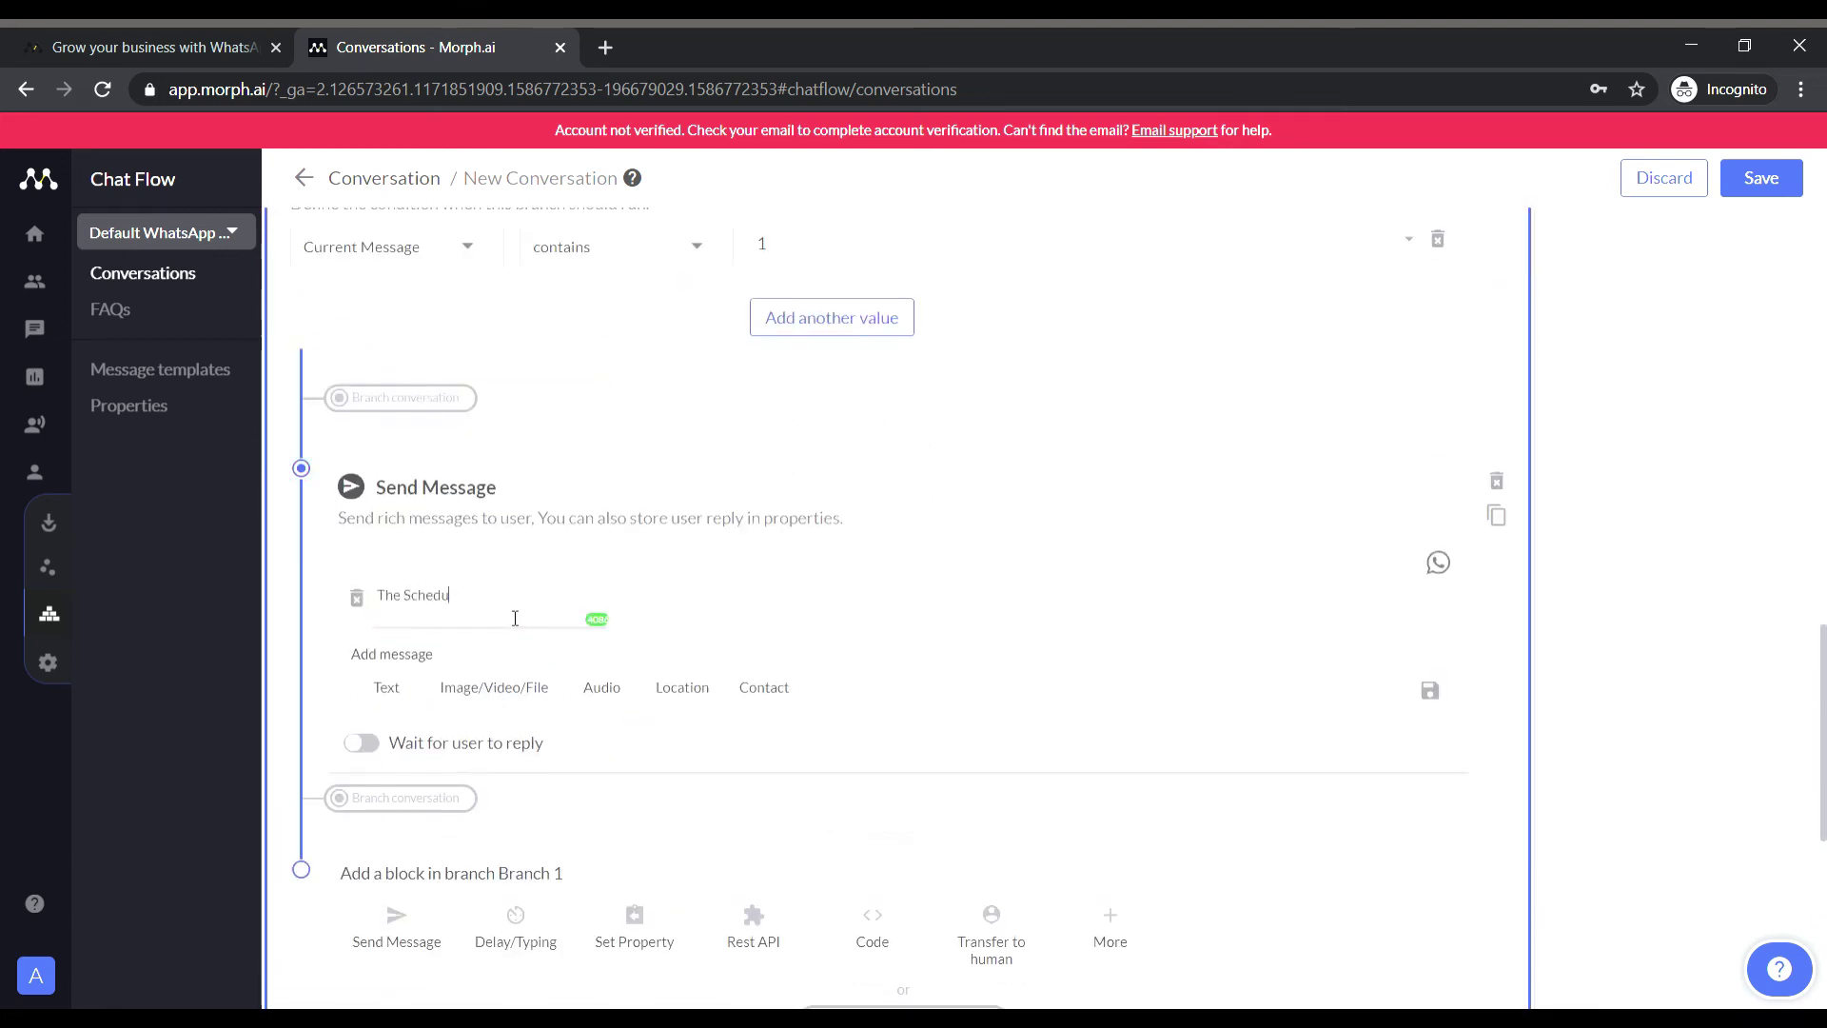
text(le For the Week Is :)
key(Return)
key(Return)
text(Monday : Maths)
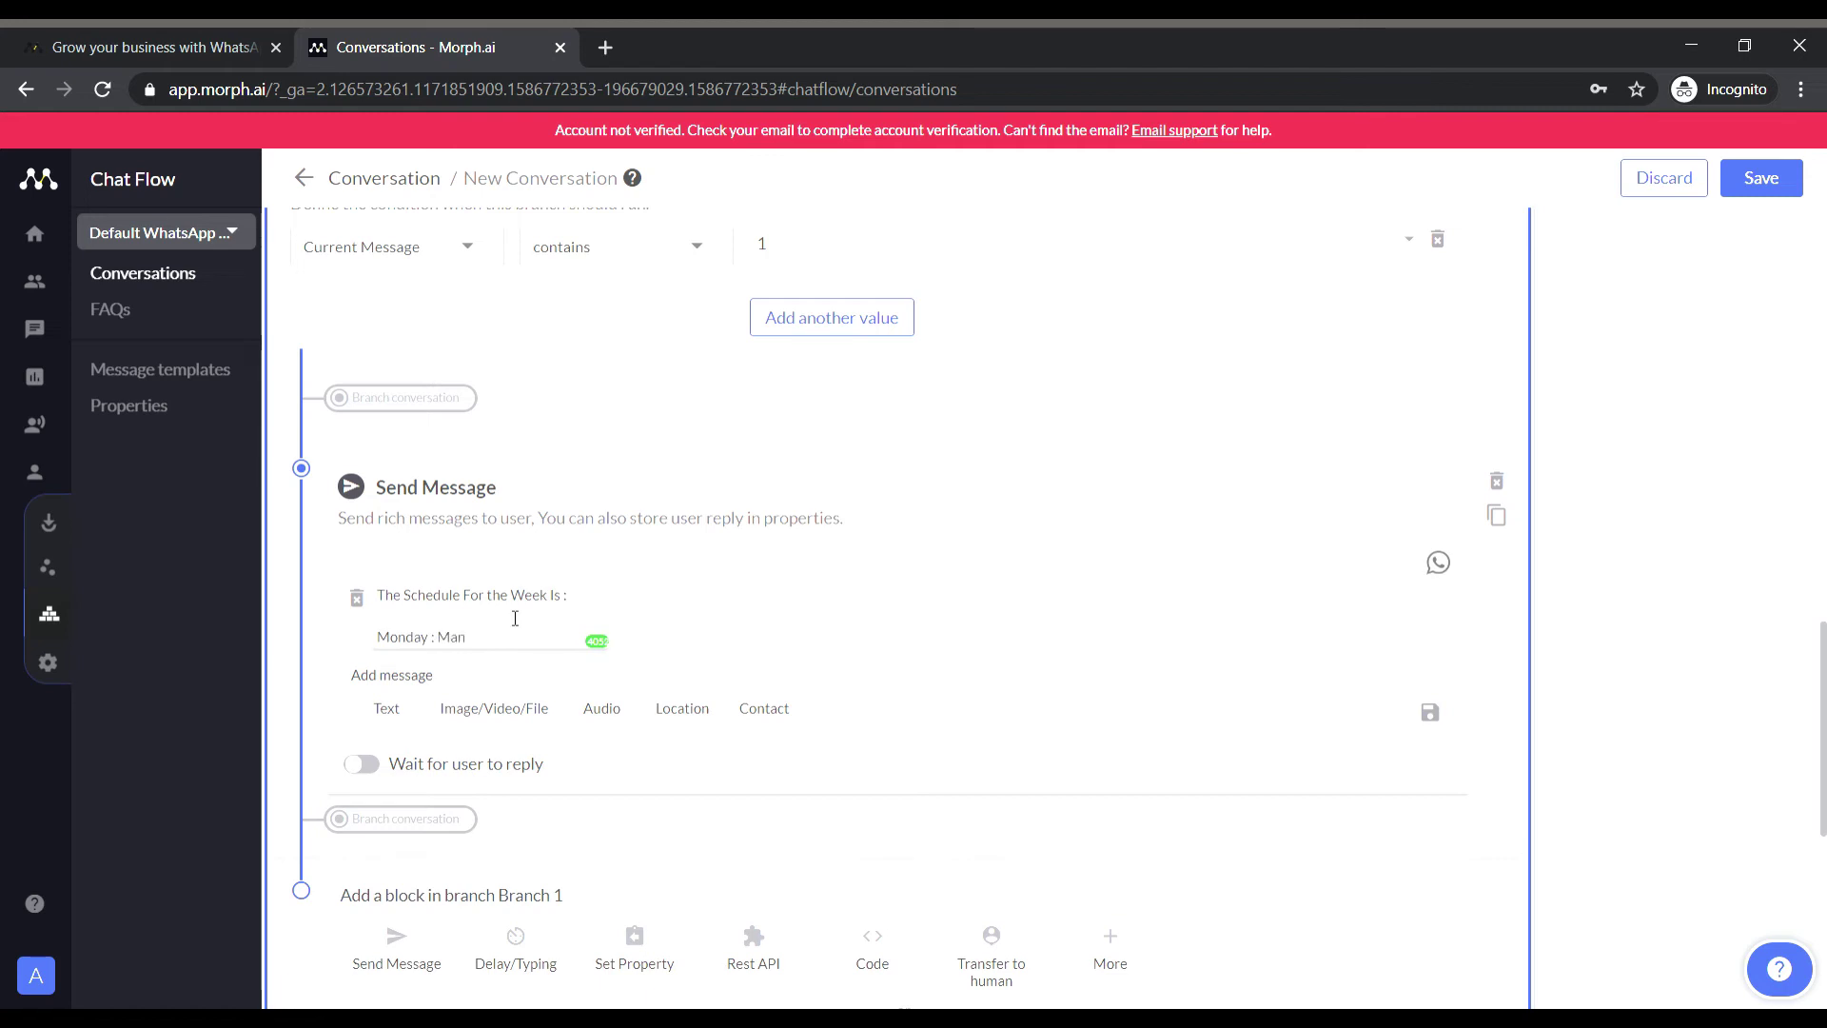
key(Return)
text(Tuesday : Physics)
key(Return)
text(Wednesday : Chemistry)
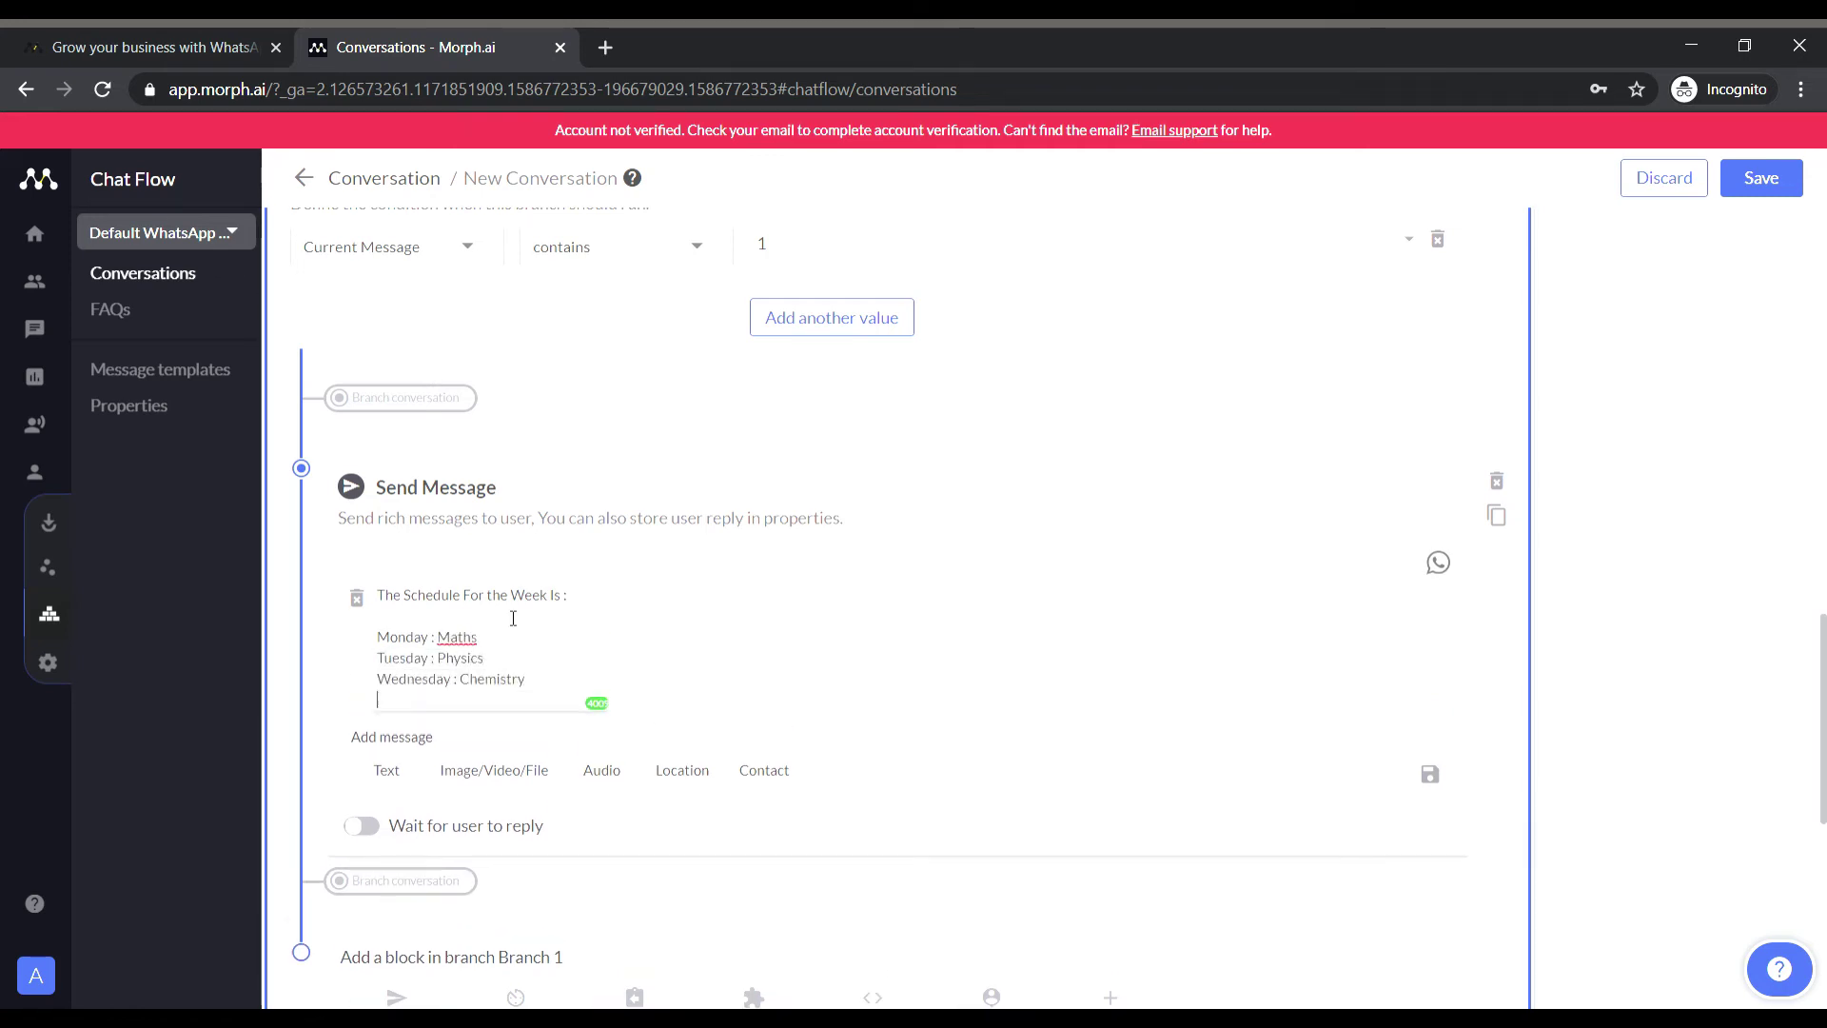
key(Return)
text(Thursday : Bio)
key(Return)
text(Friday : Full )
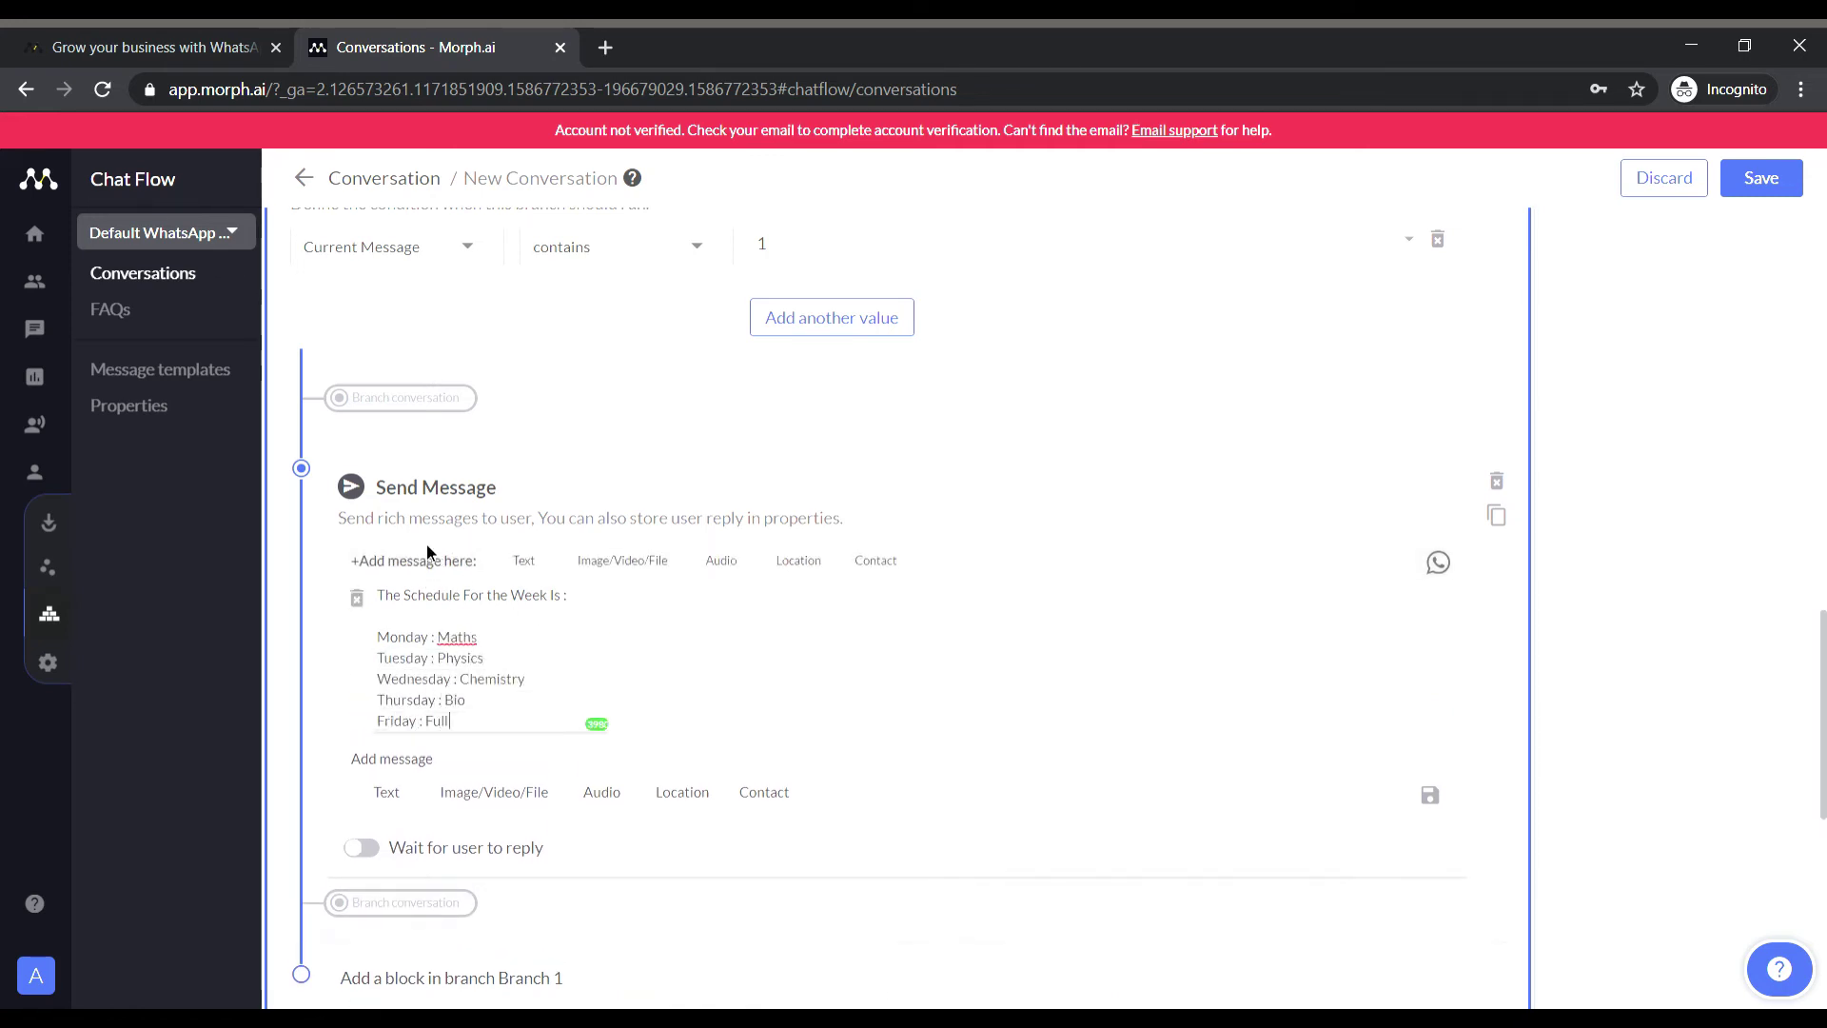
text( Test Of 3  Hours)
scroll(1642, 803, down, 2)
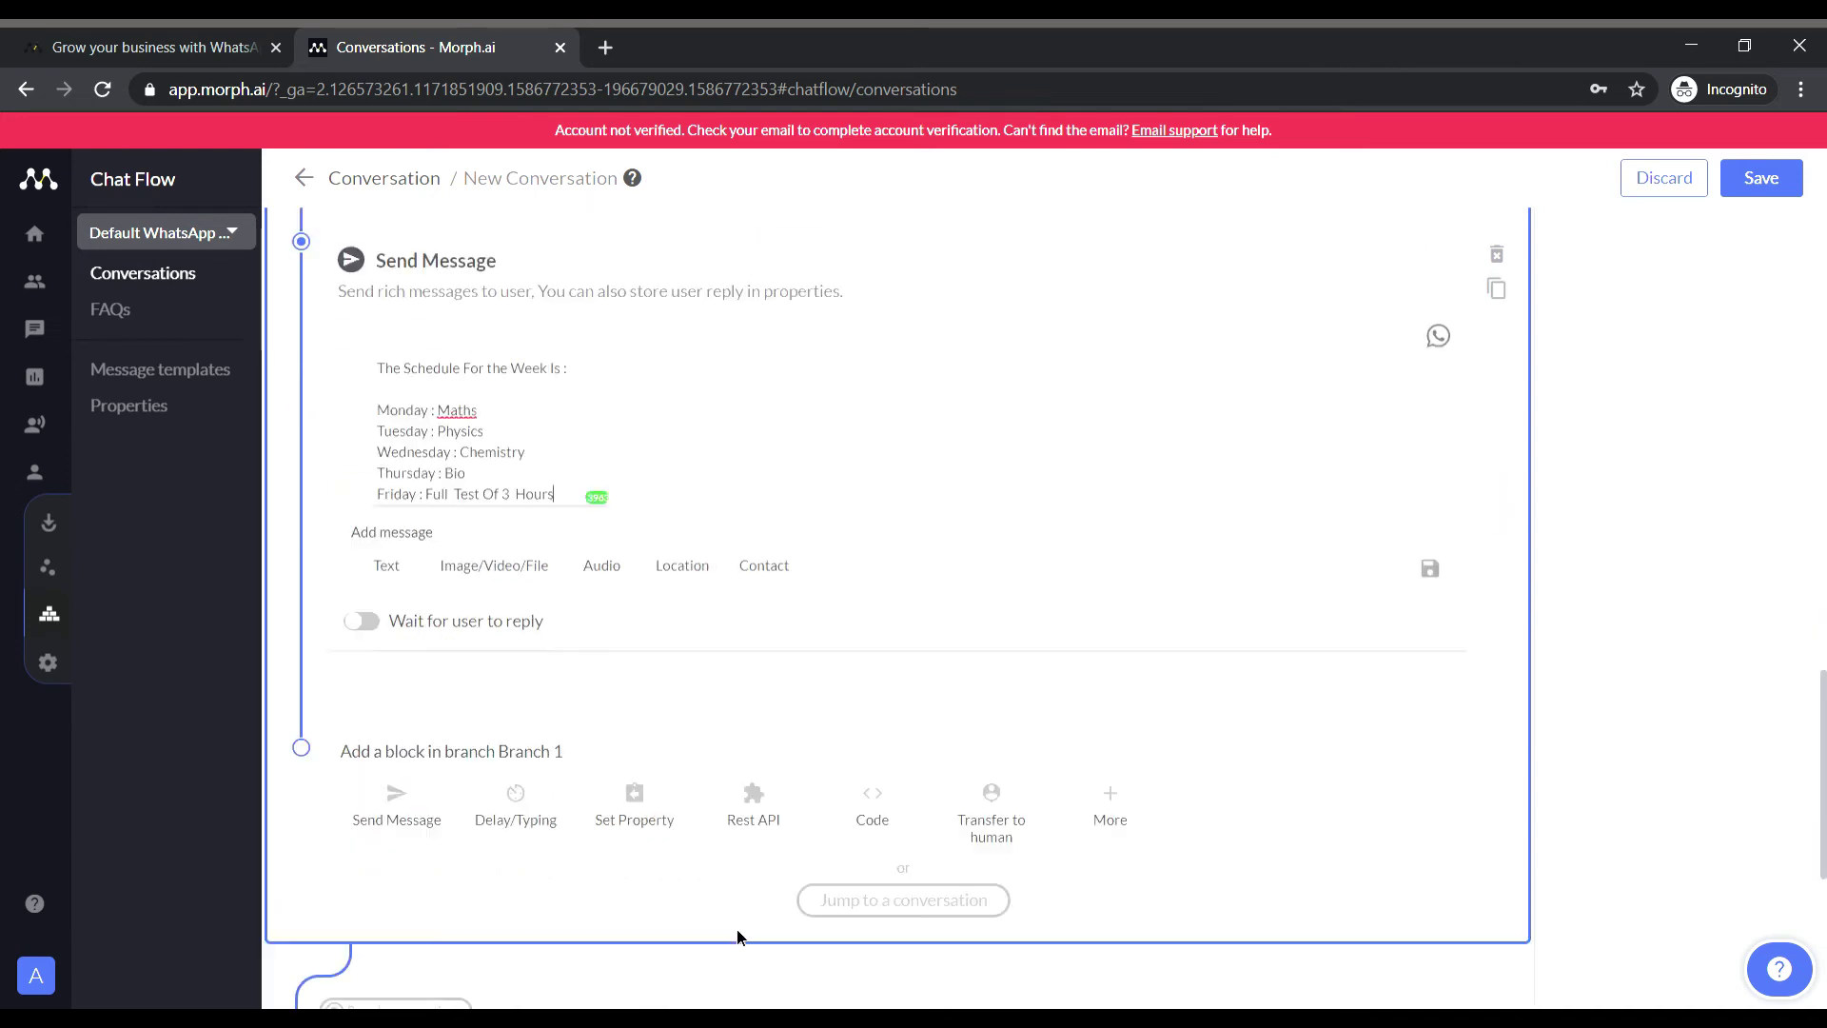
scroll(533, 590, up, 5)
click(475, 408)
Rename Branch 2 to 'Option 2' and set its condition to Current Message contains 2.
click(490, 273)
drag(469, 403, 216, 376)
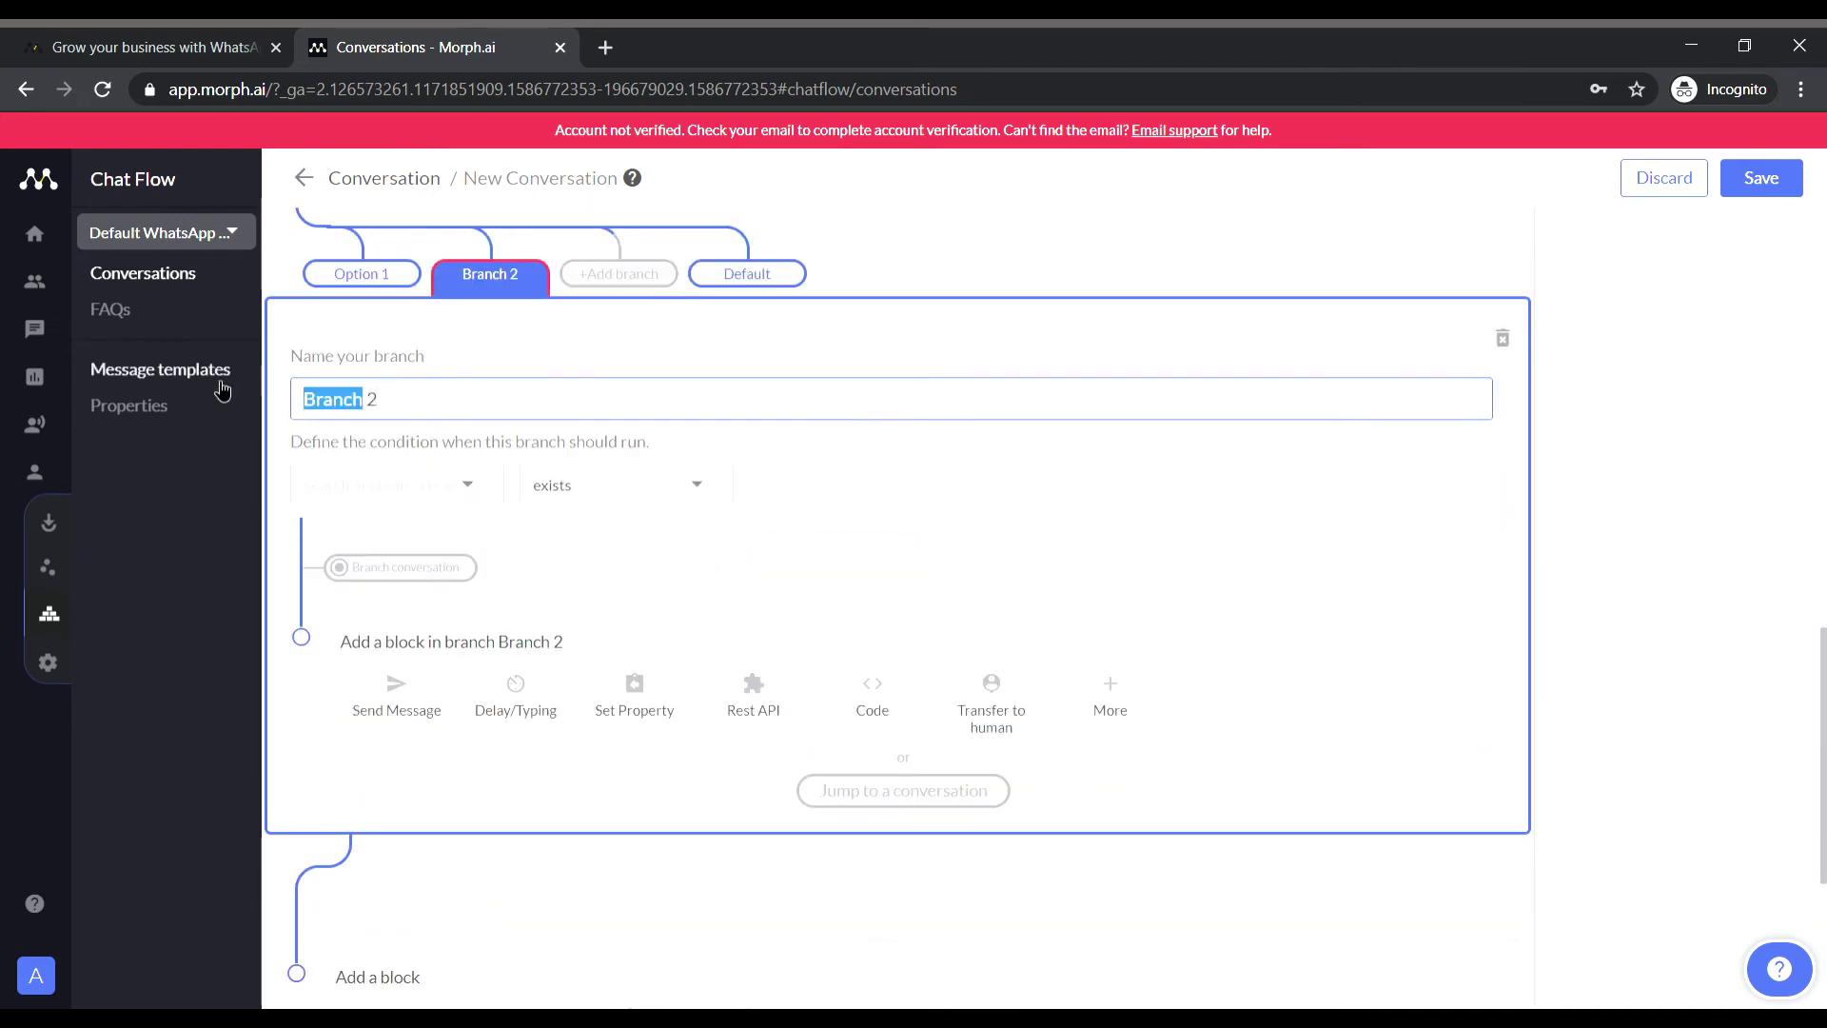
text(Option 2)
scroll(653, 631, down, 2)
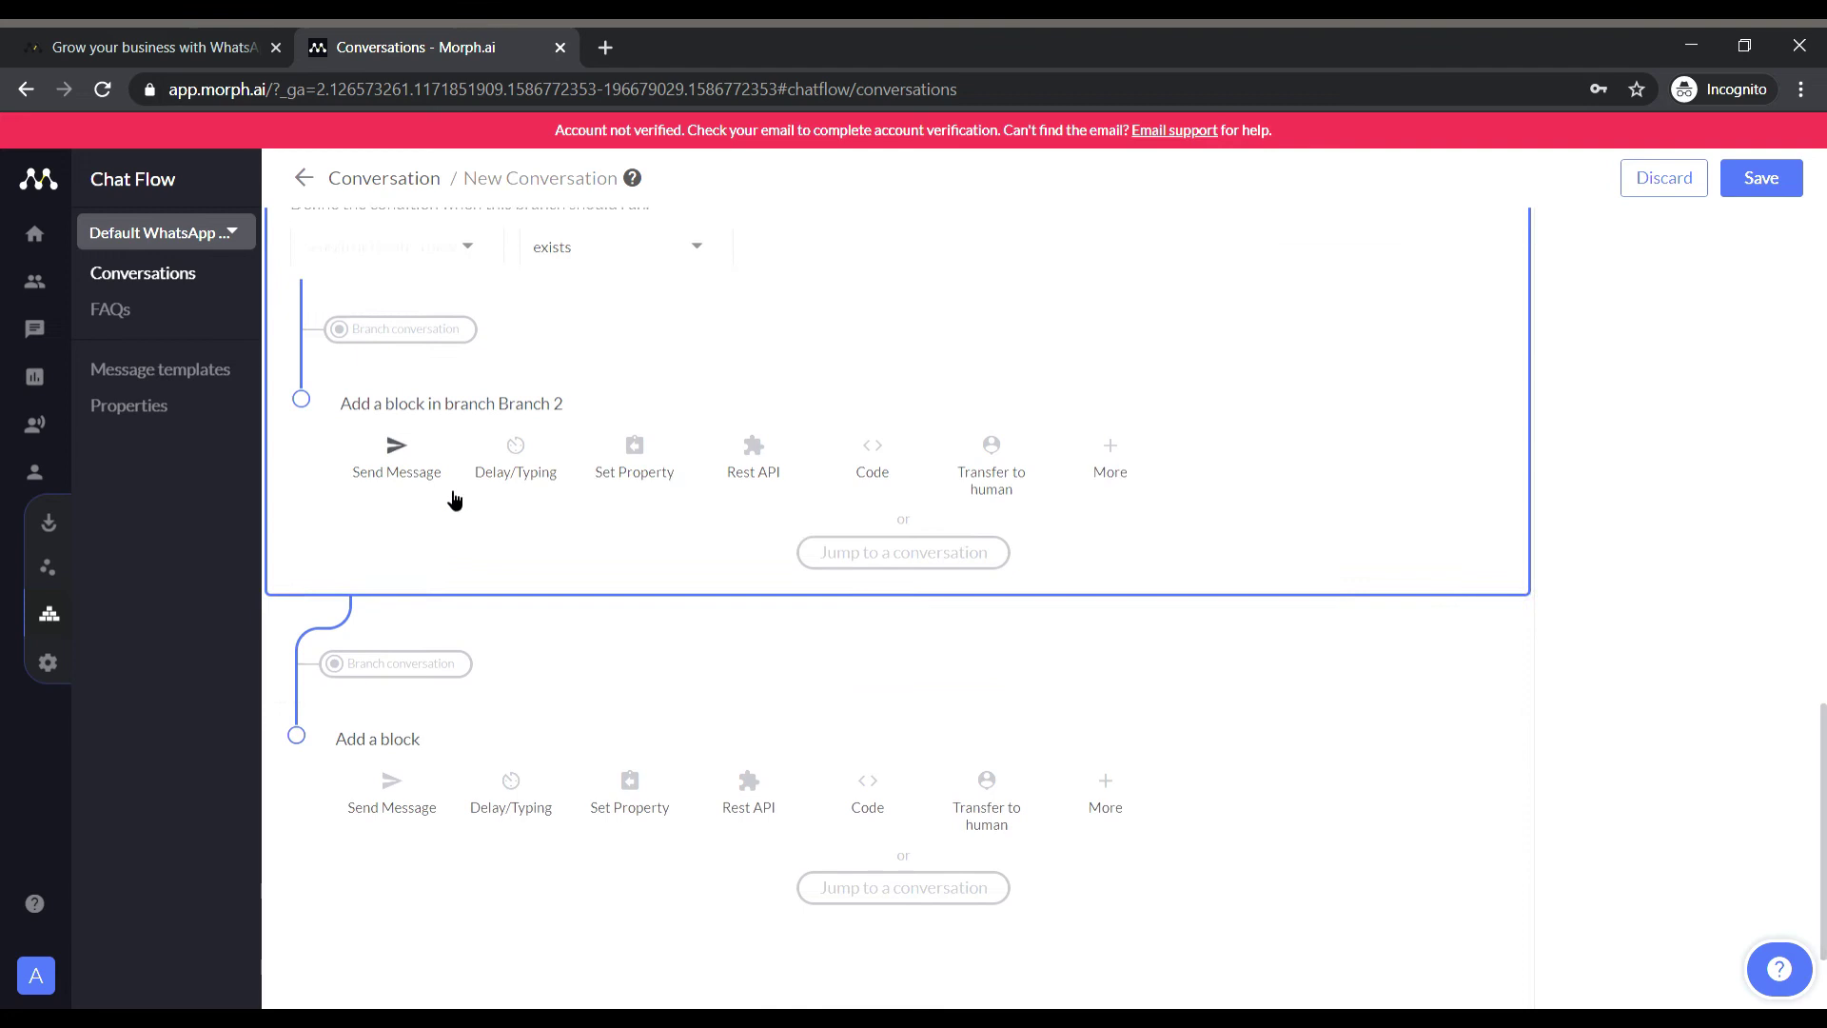
scroll(448, 498, up, 1)
click(419, 348)
text(curren)
click(381, 517)
click(618, 345)
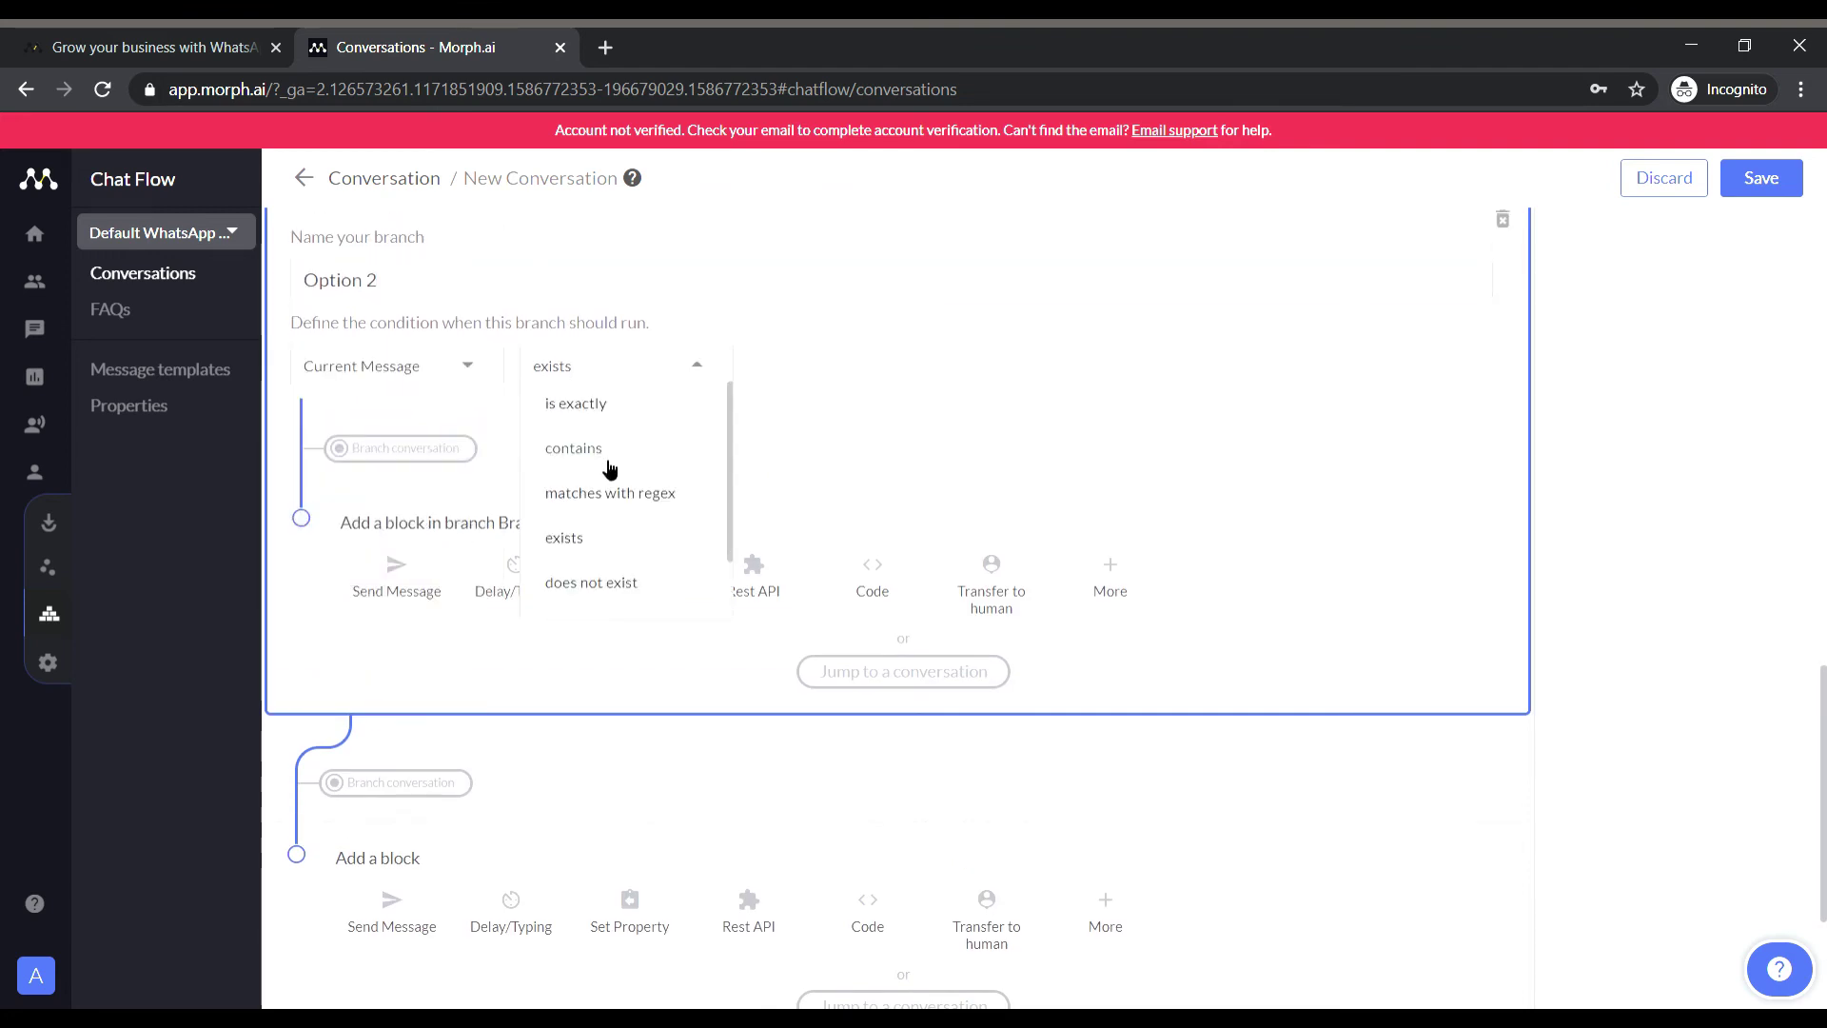
click(590, 443)
text(2)
Add a WhatsApp message sharing Office and Student Affairs contact cards with their phone numbers.
click(400, 567)
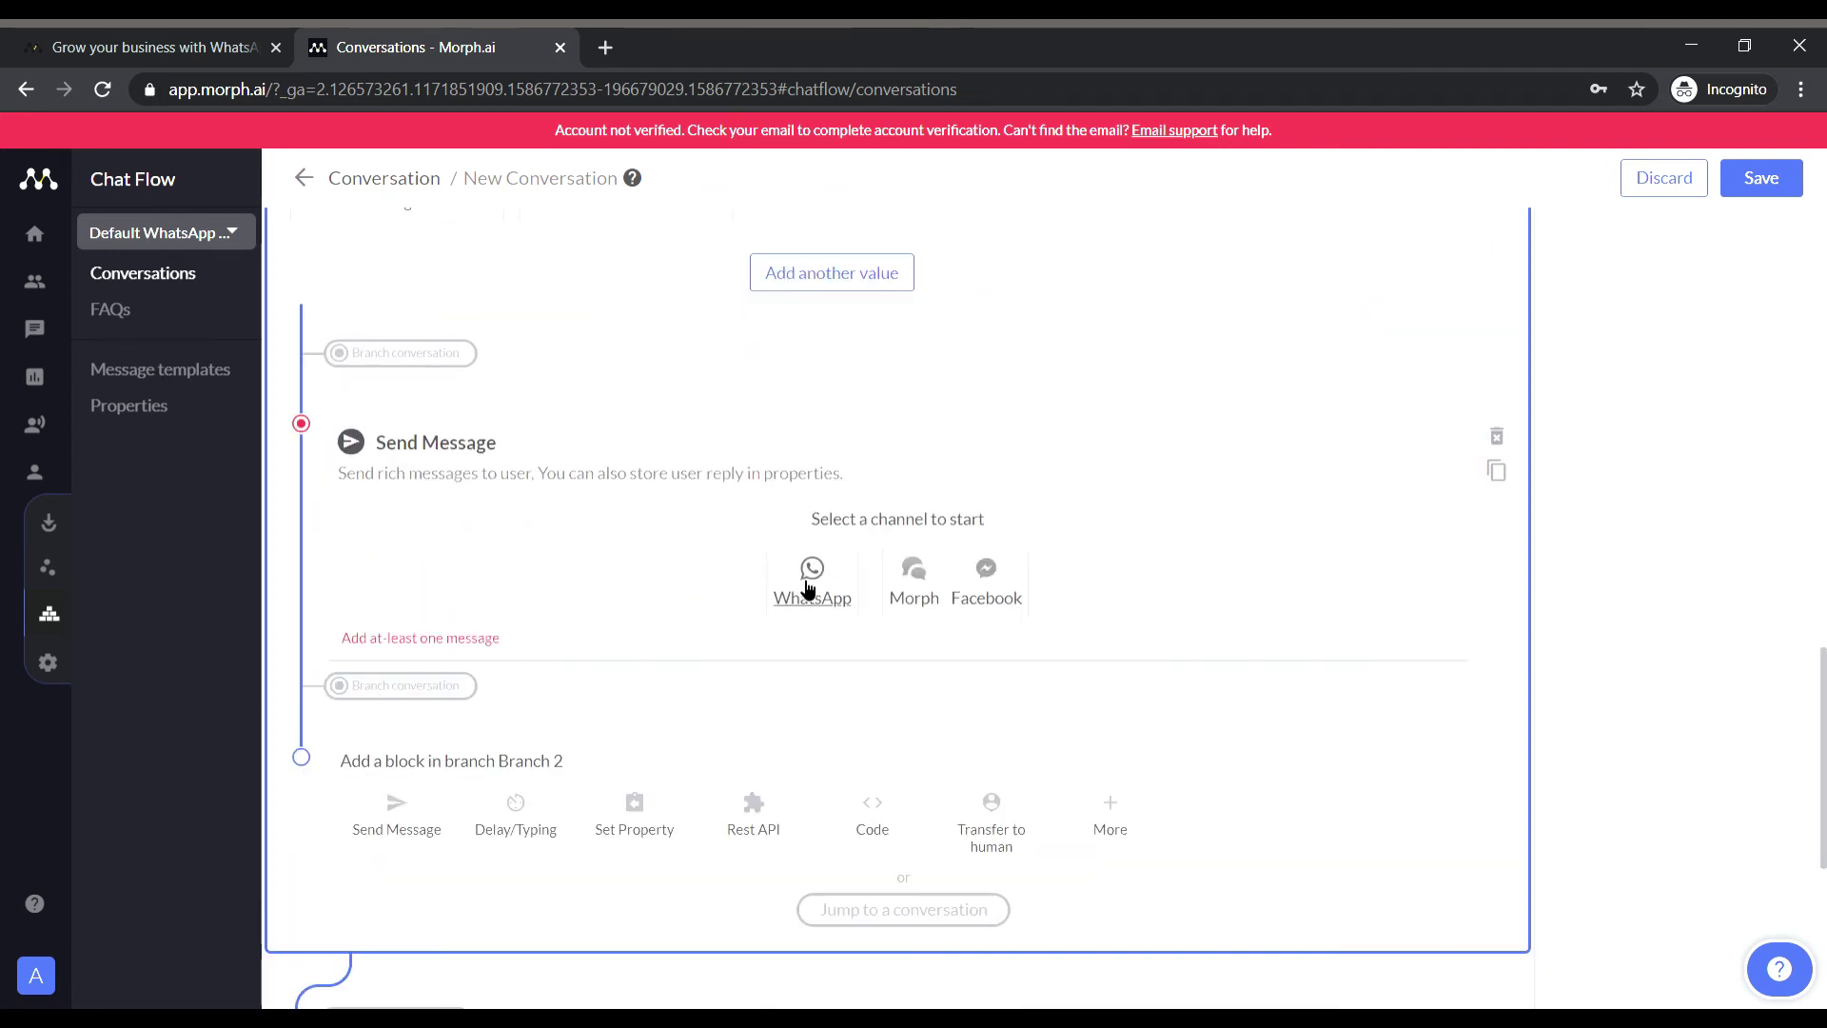
click(826, 709)
click(764, 791)
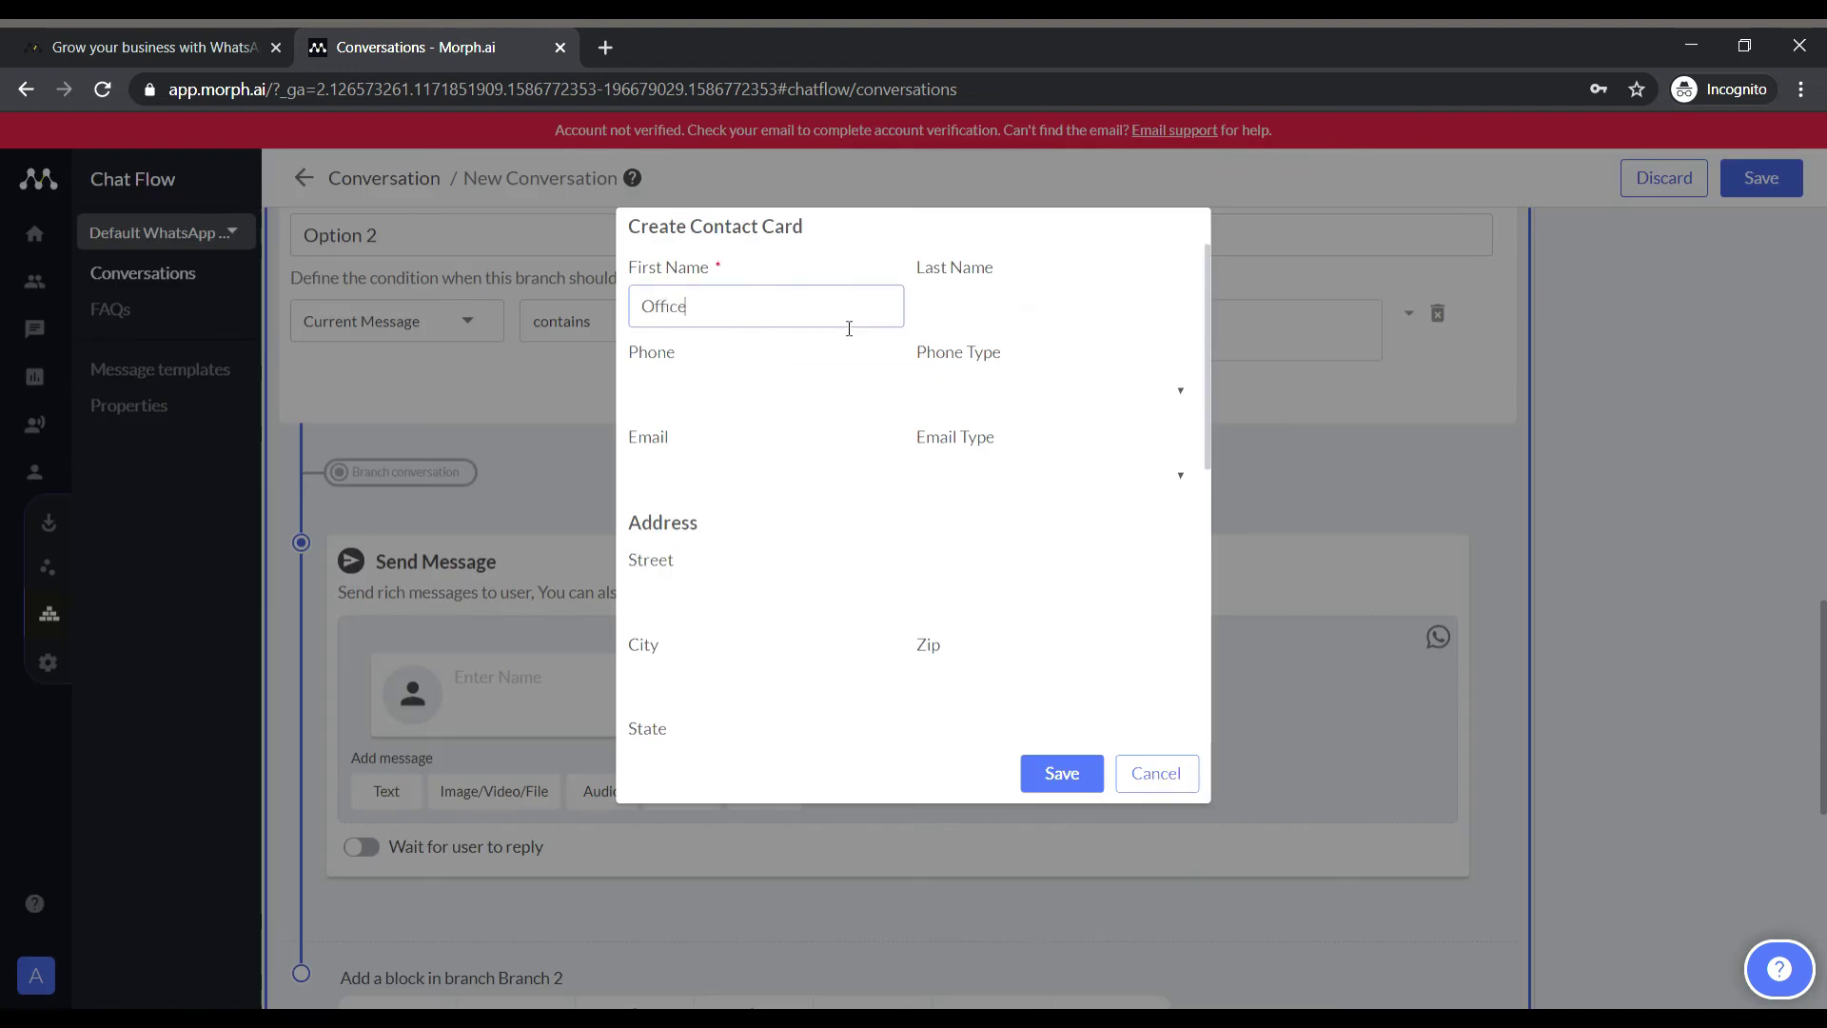
click(828, 393)
text(9876543210)
key(Return)
click(591, 803)
text(St)
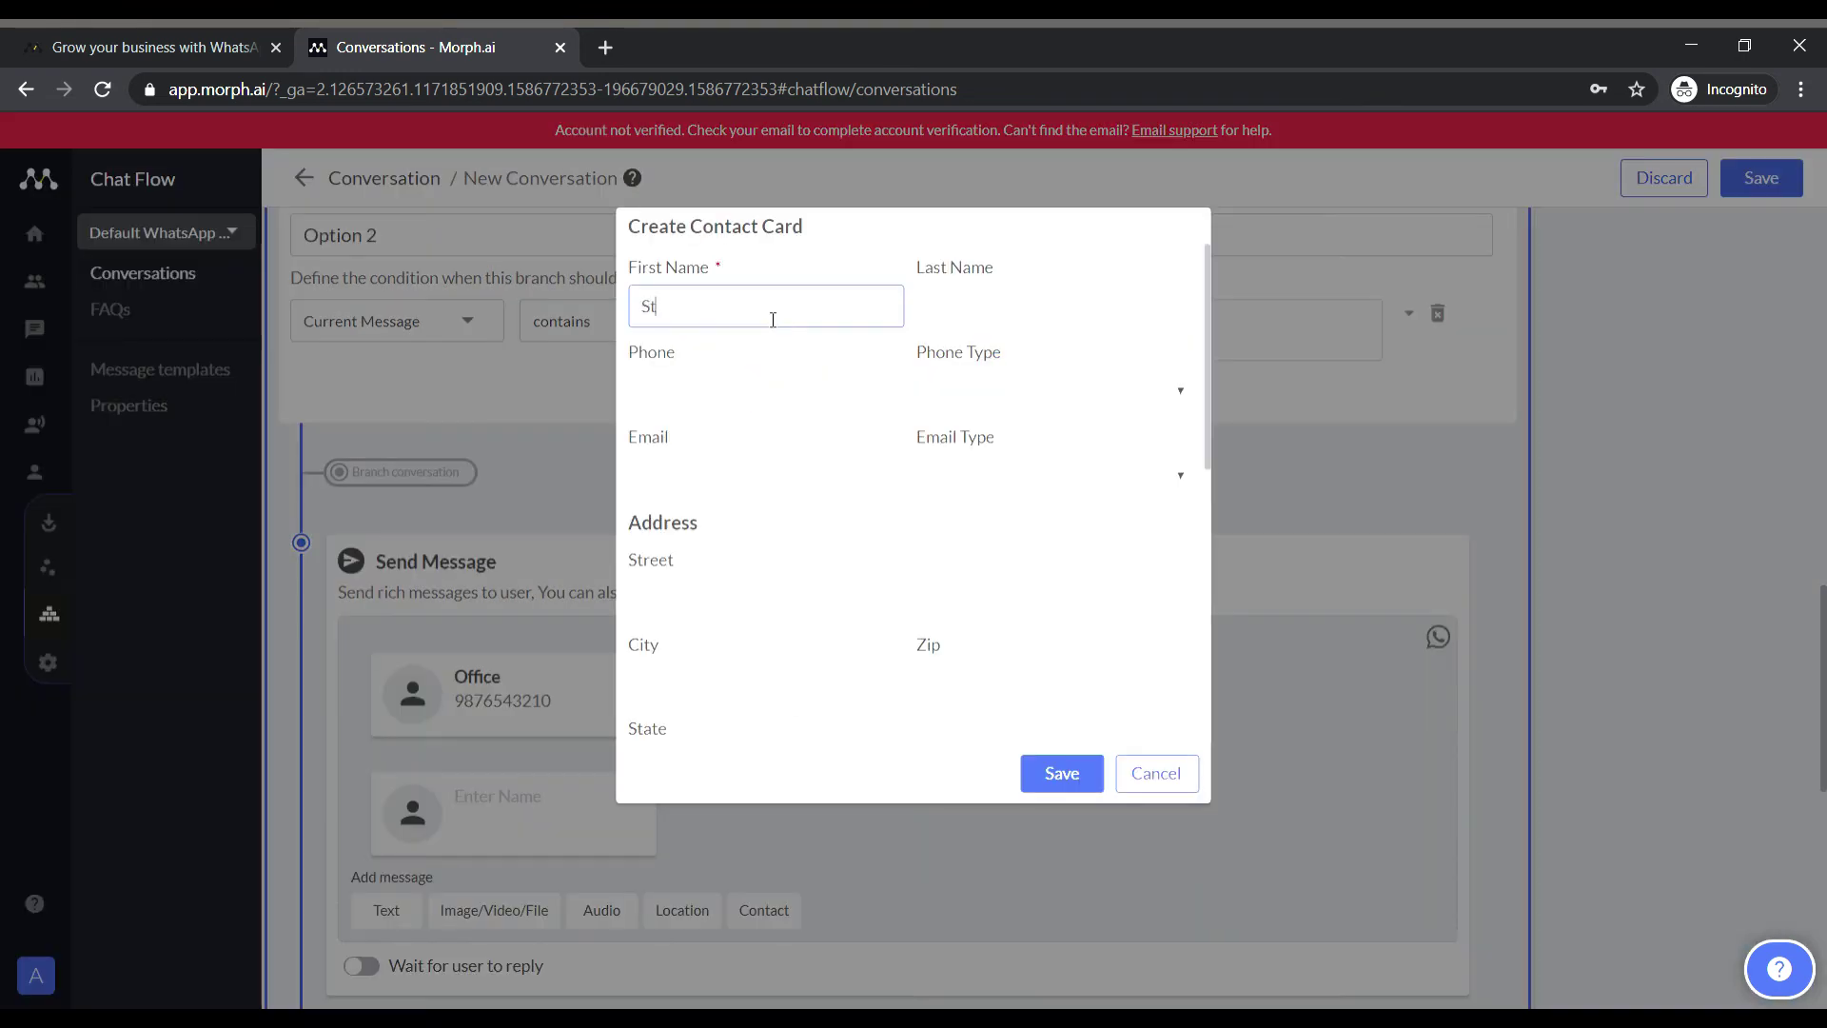
text(udent Affairs)
click(818, 400)
text(9876543210)
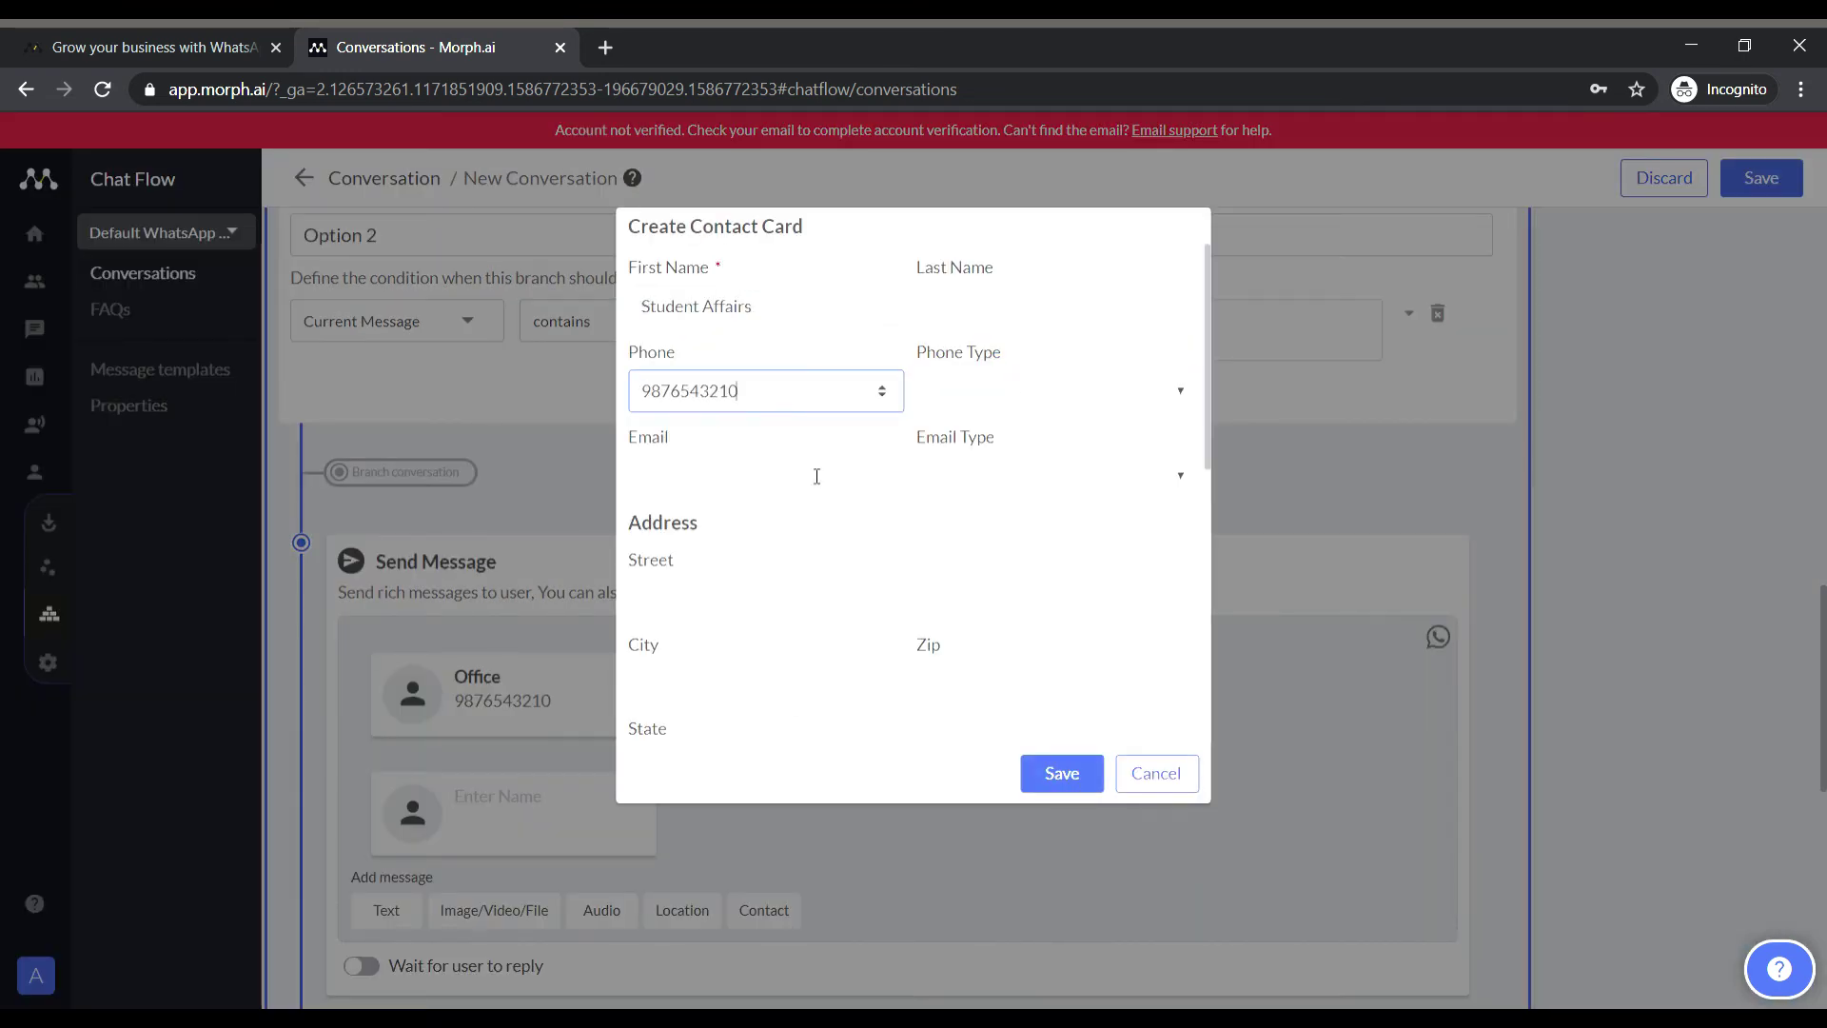
click(1056, 773)
Add the message 'Do You Want To Go Back To The Options?', waiting for yes, Yes, No or no.
scroll(1145, 729, down, 8)
click(404, 778)
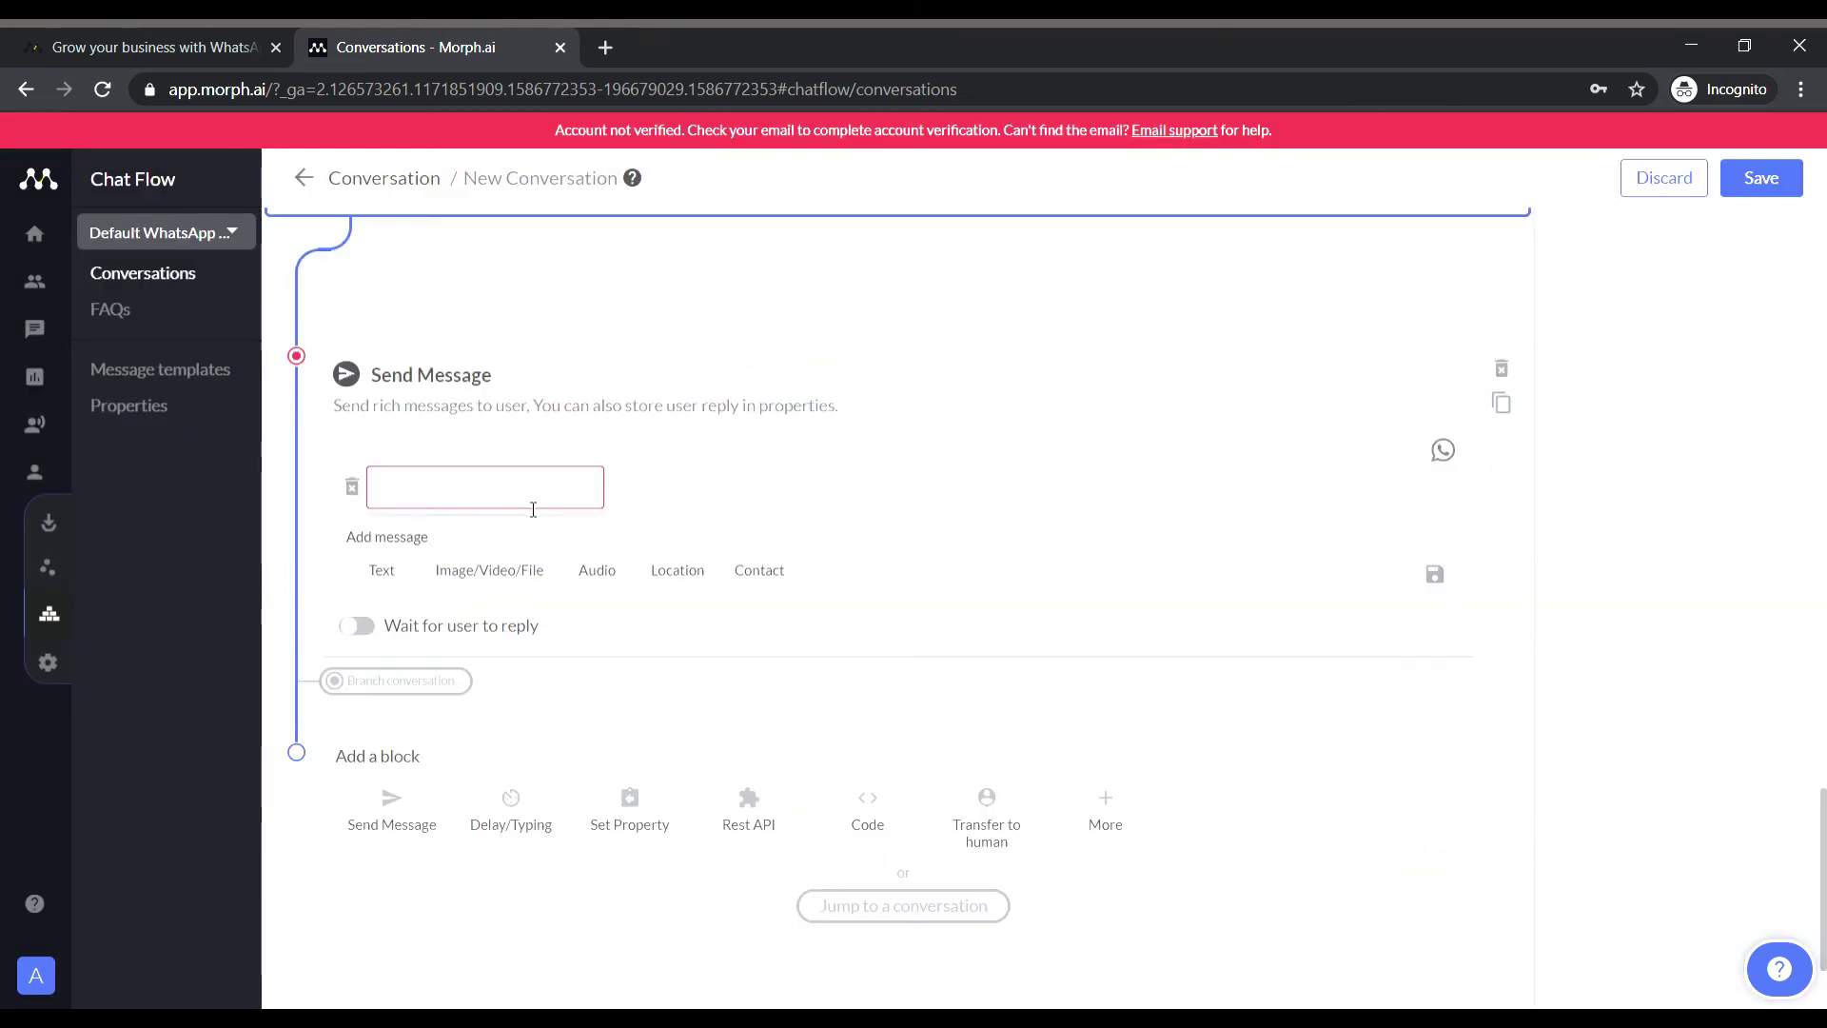
text(Do You Want To Go Back)
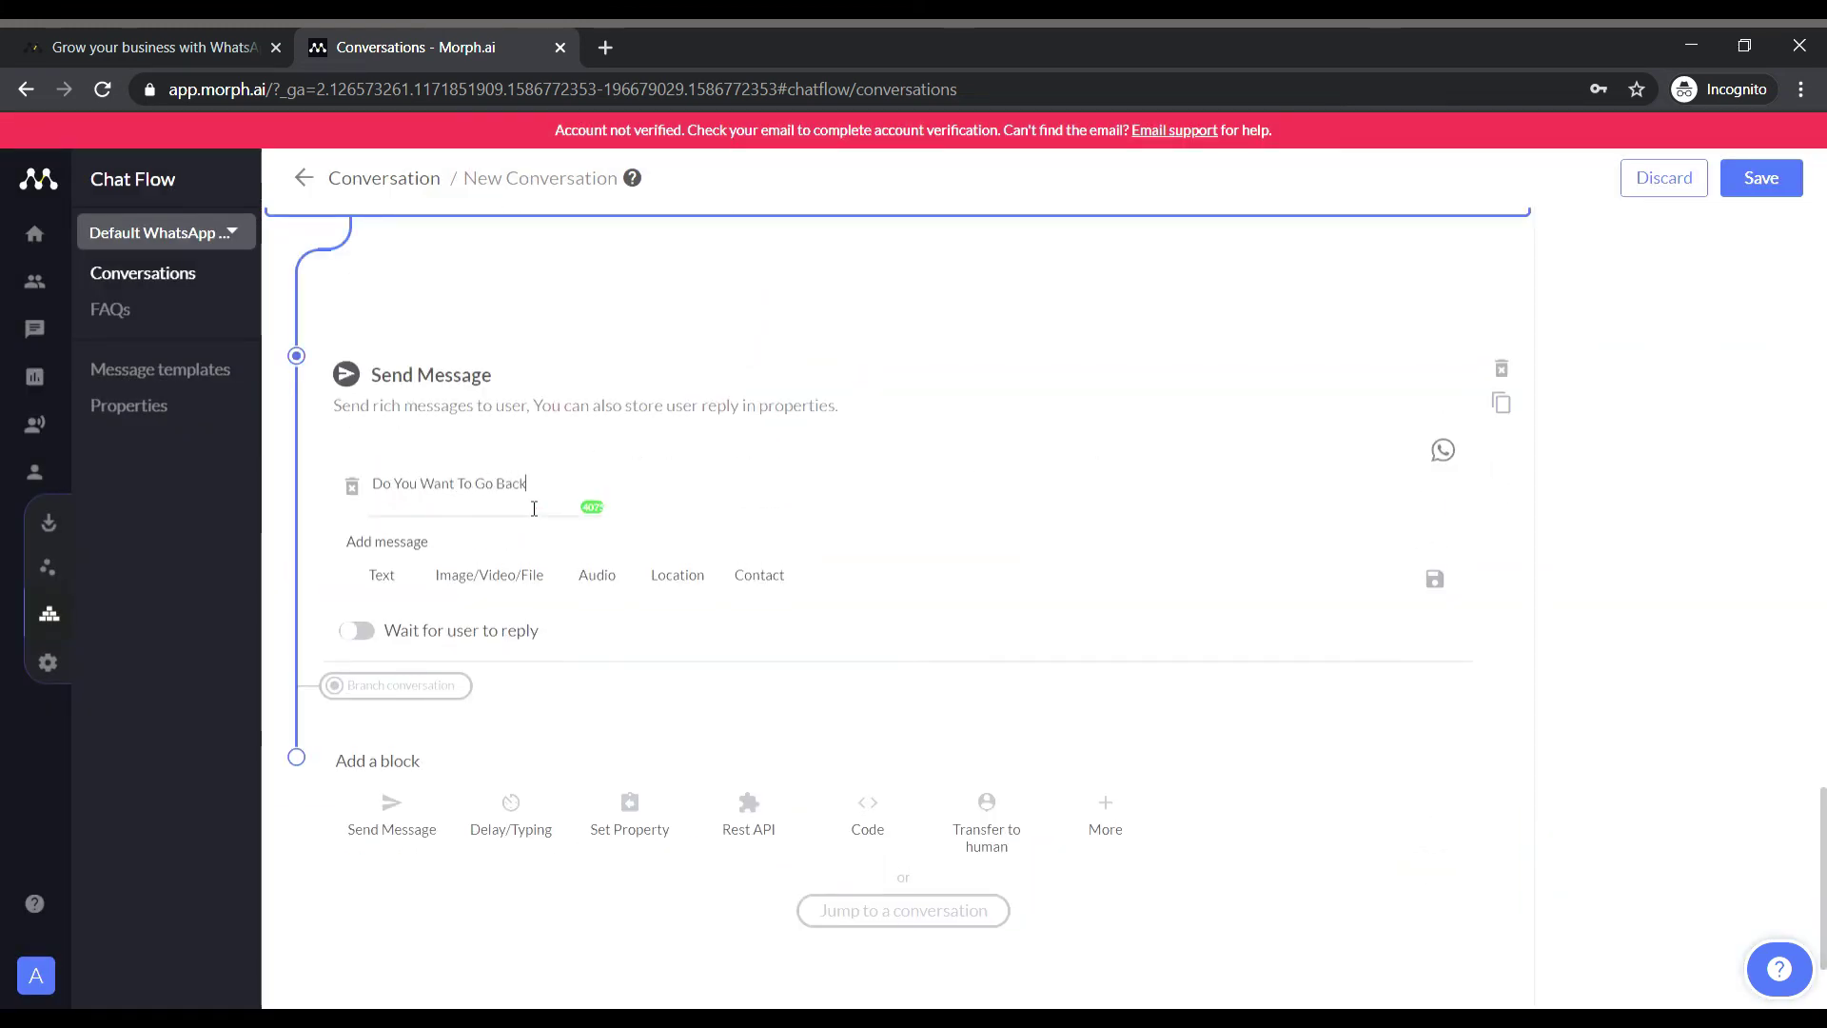
text( To The Options?)
key(Return)
text(Y)
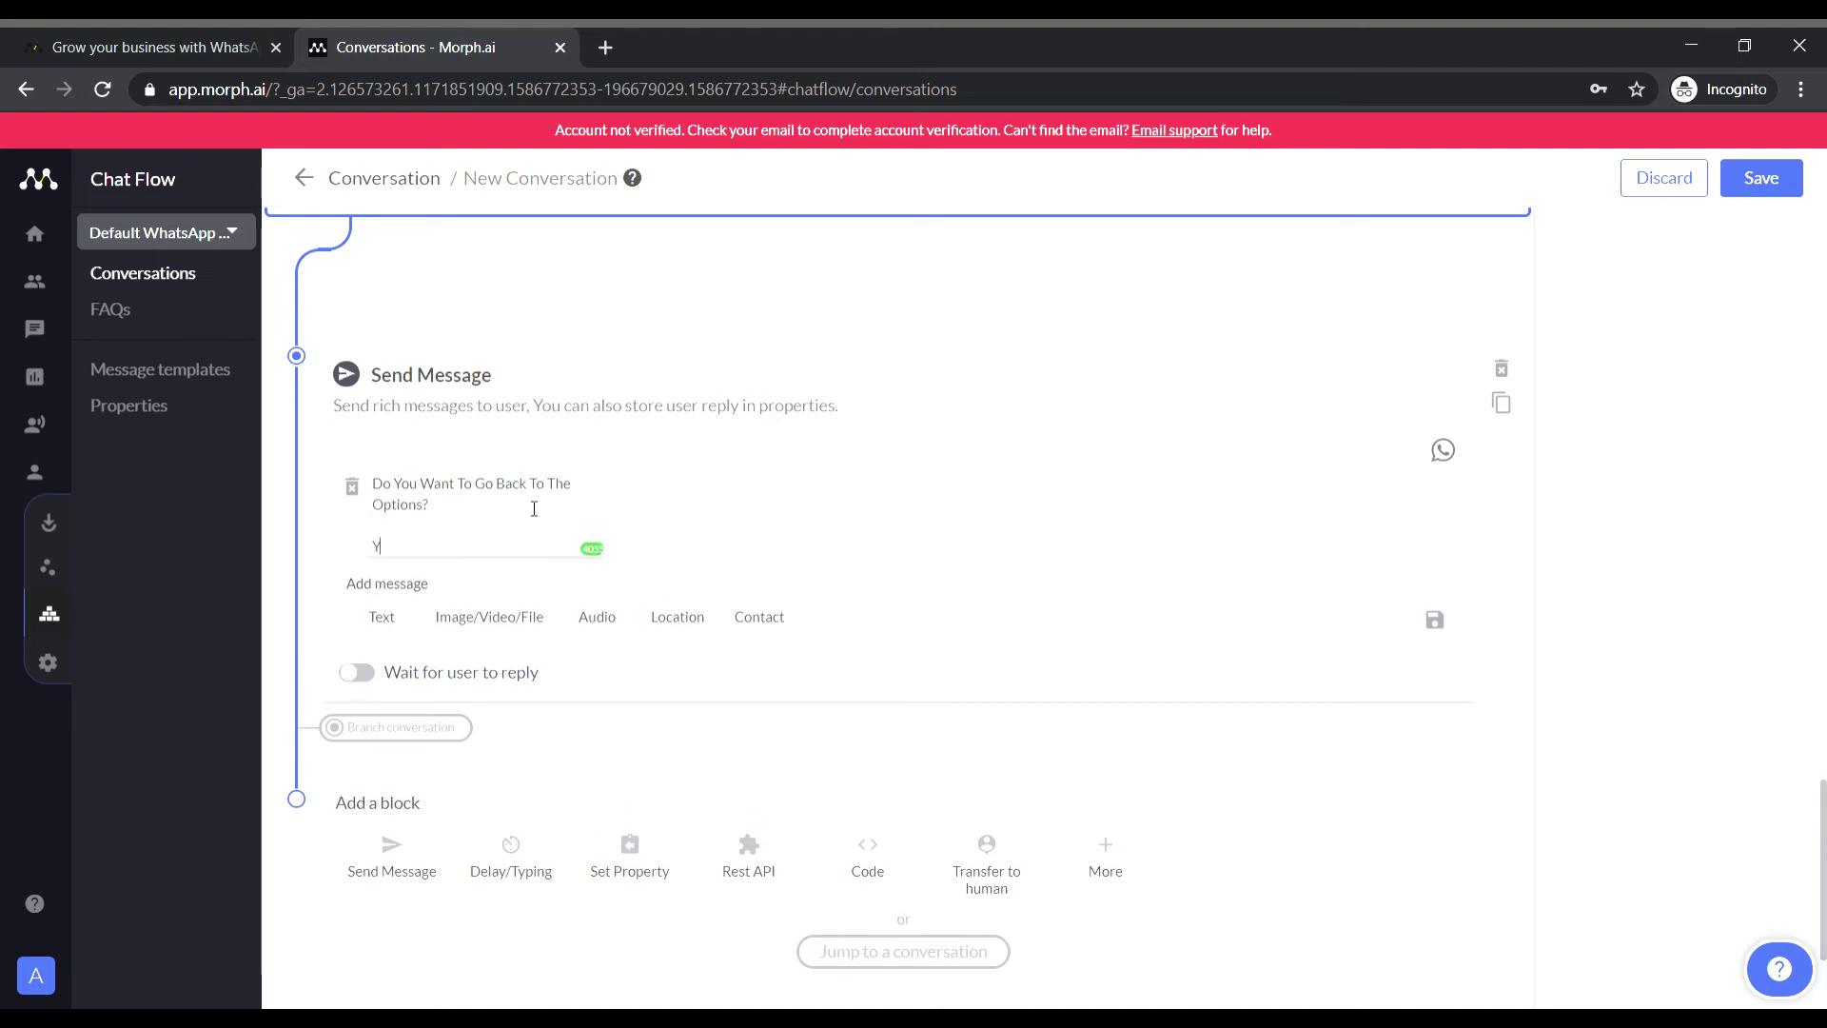
click(359, 672)
scroll(419, 700, down, 4)
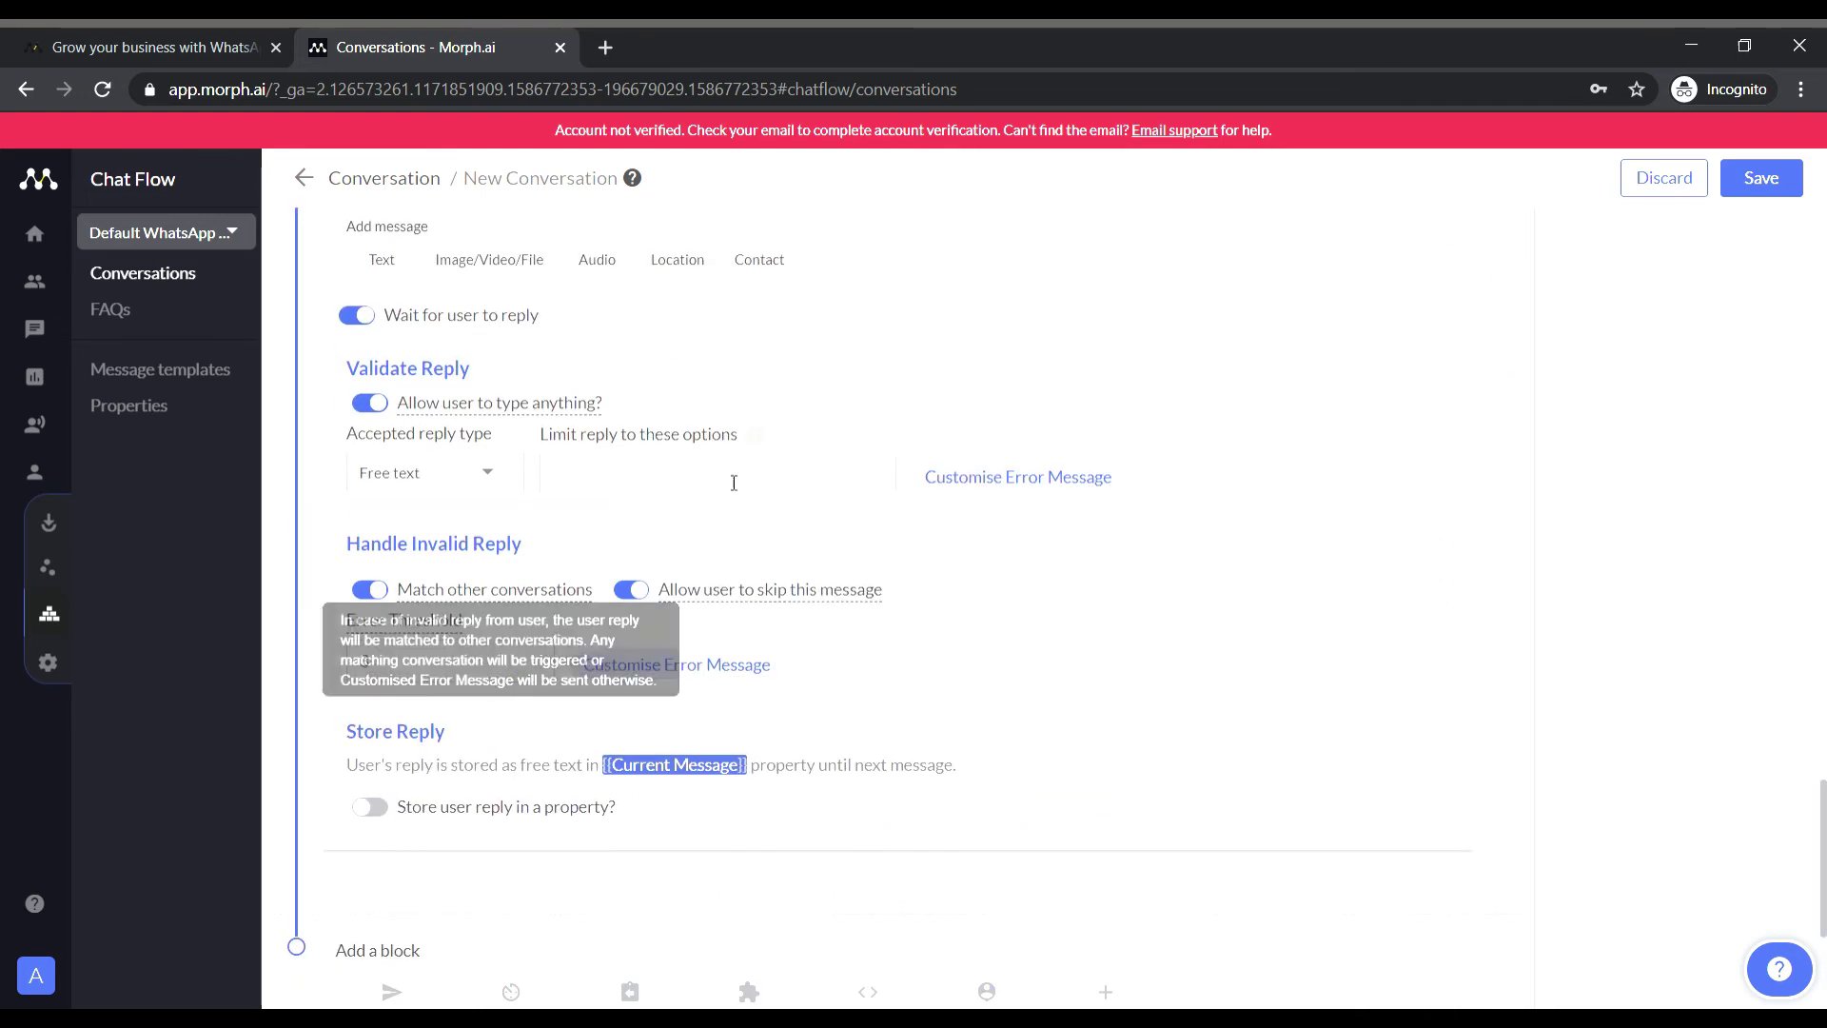
click(637, 494)
text(yes Yes No no)
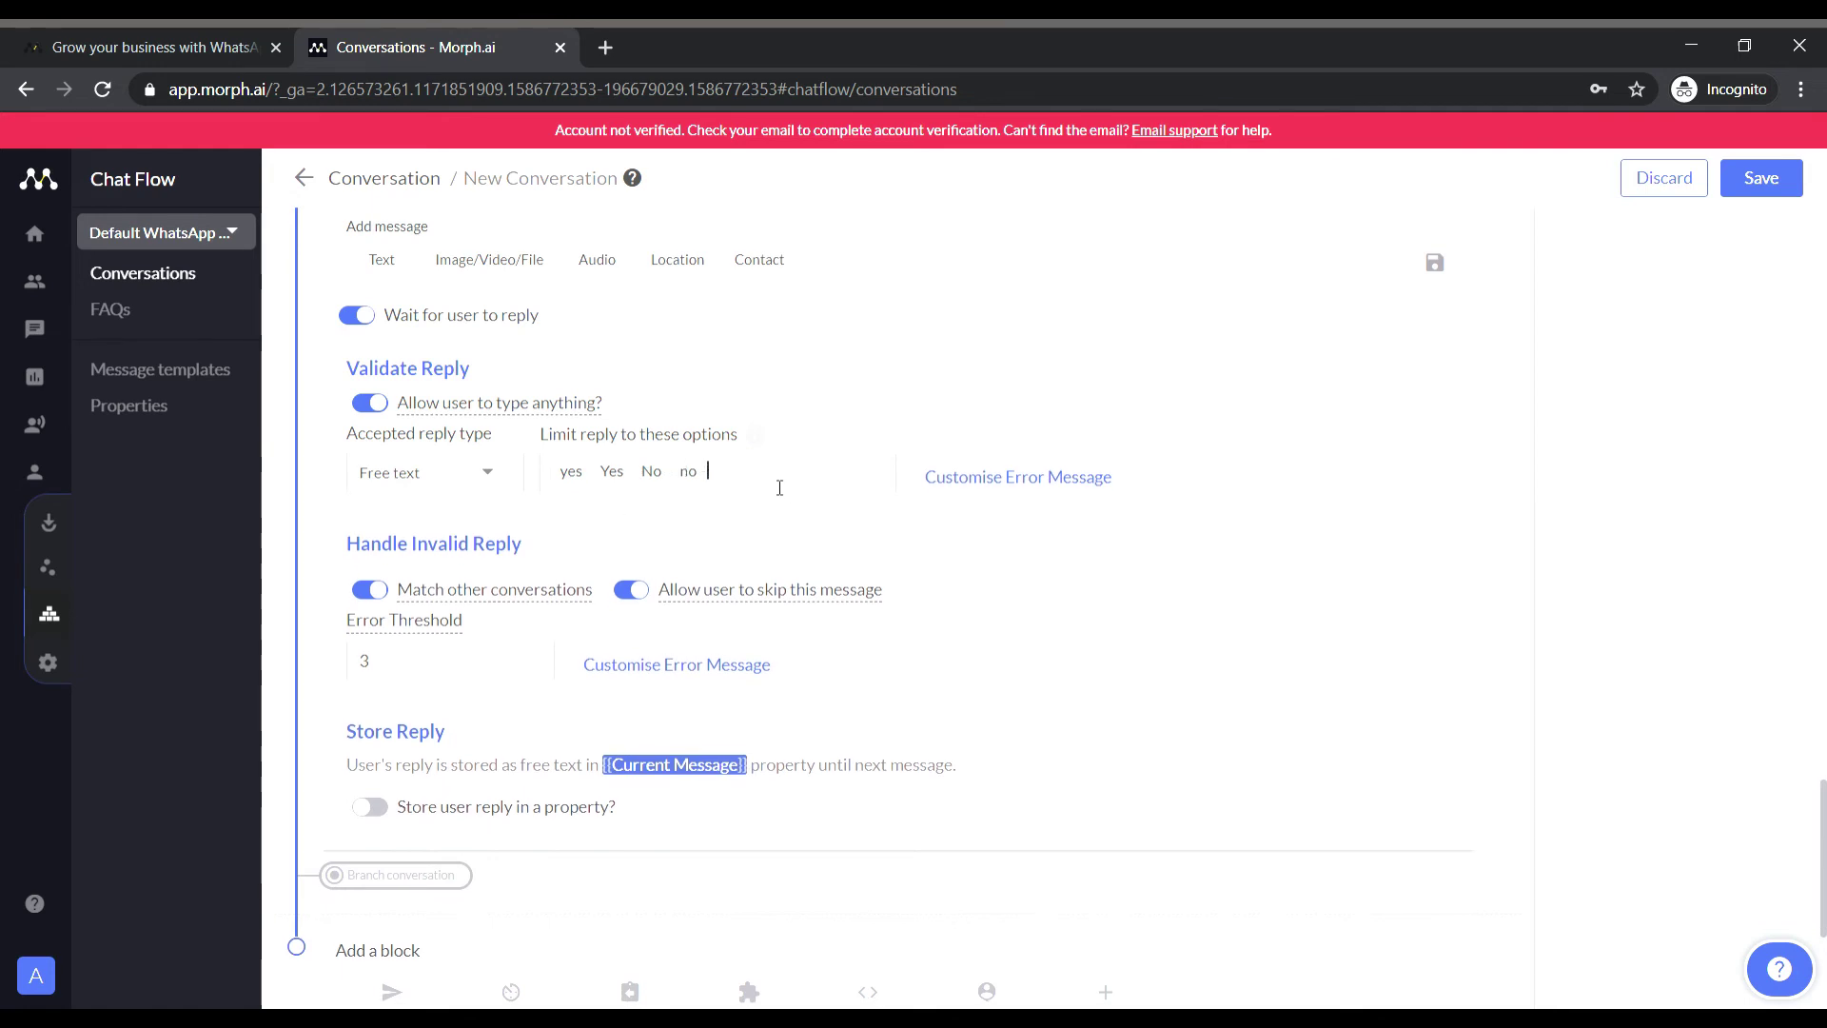
Add a Yes branch (Current Message contains Yes/yes) with a jump-to-conversation step, saving as SchoolBot.
scroll(351, 510, down, 4)
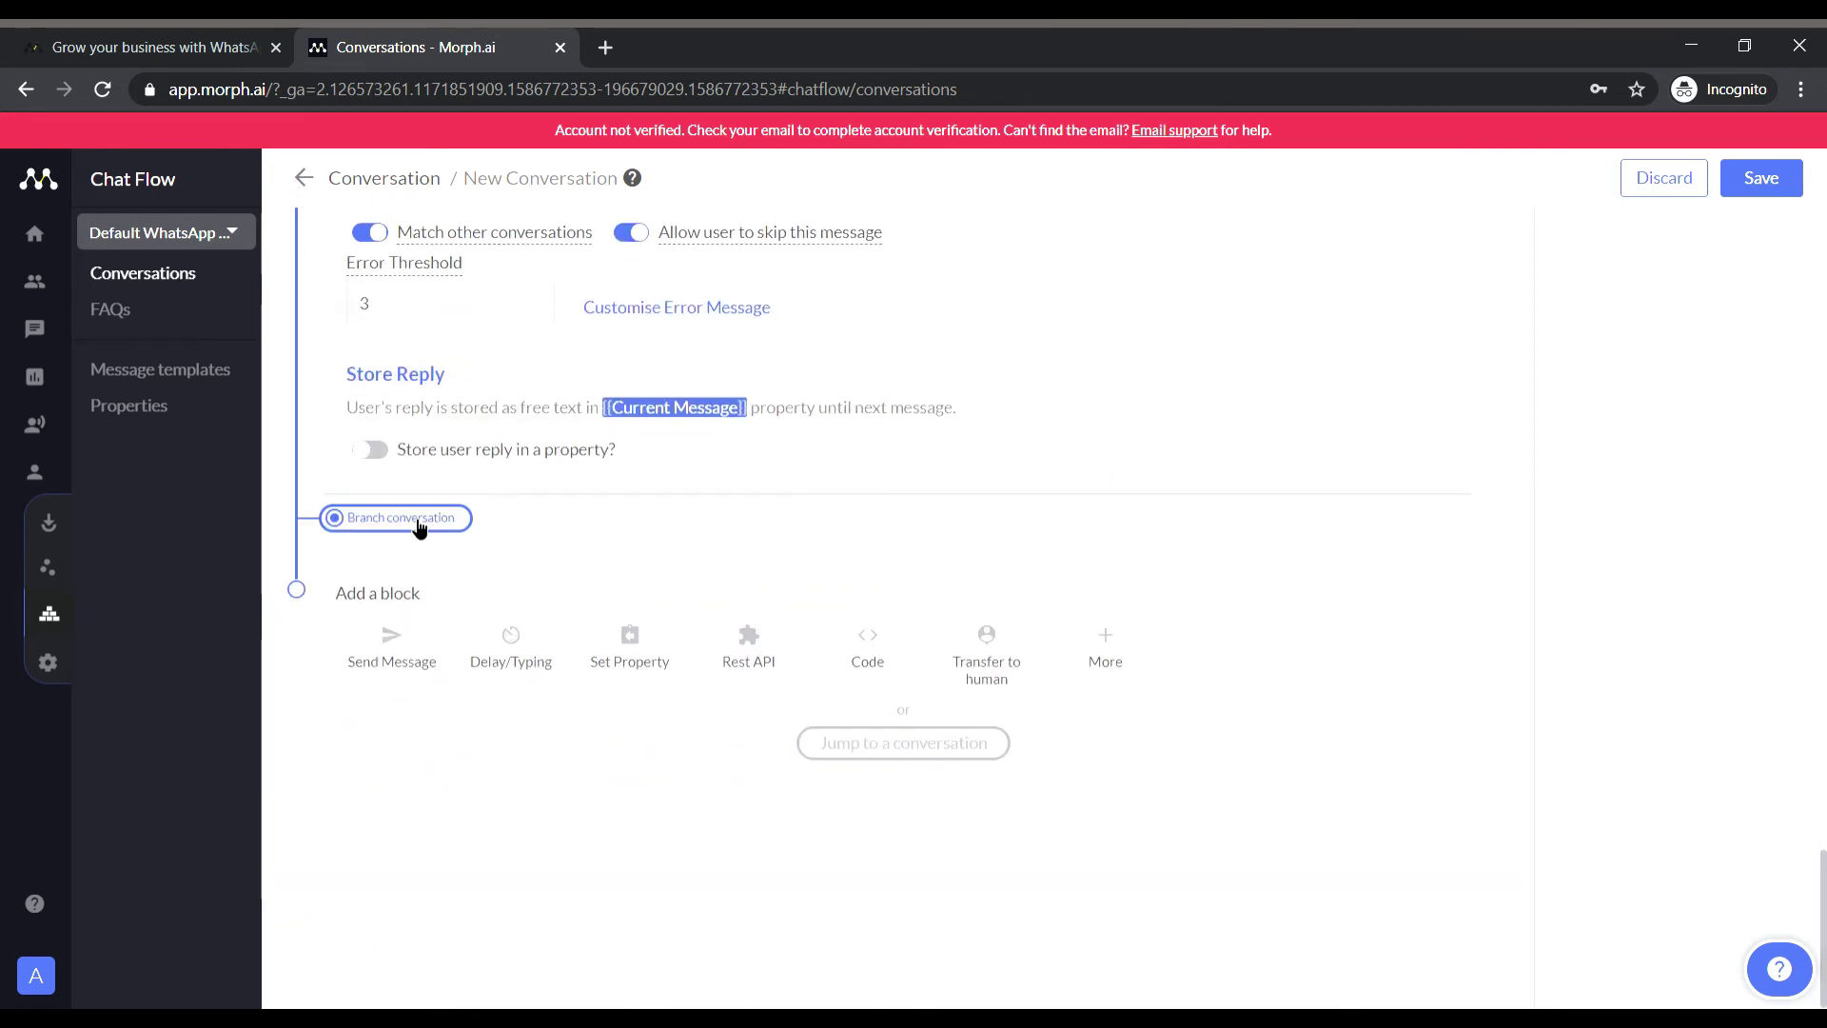
click(396, 521)
text(Yes)
click(399, 896)
text(cur)
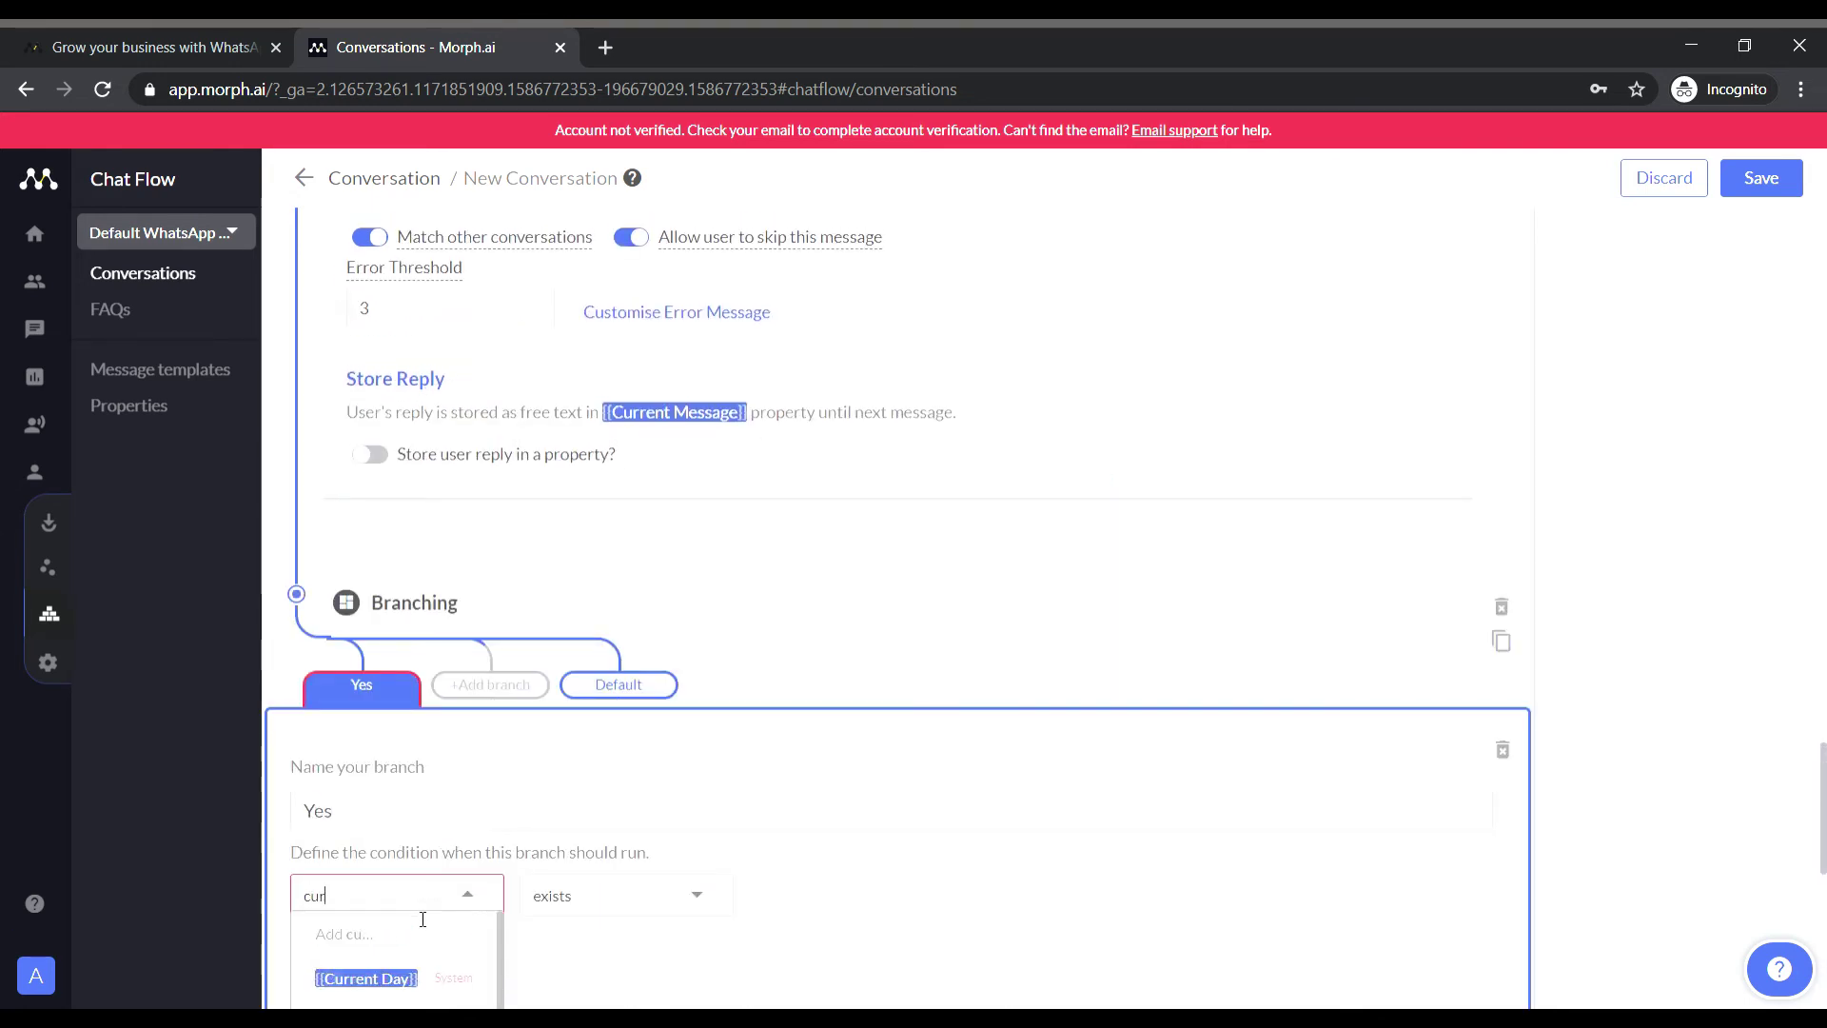
key(Return)
key(Tab)
key(Return)
text(Yes)
key(Return)
text(yes)
click(1500, 368)
click(1027, 224)
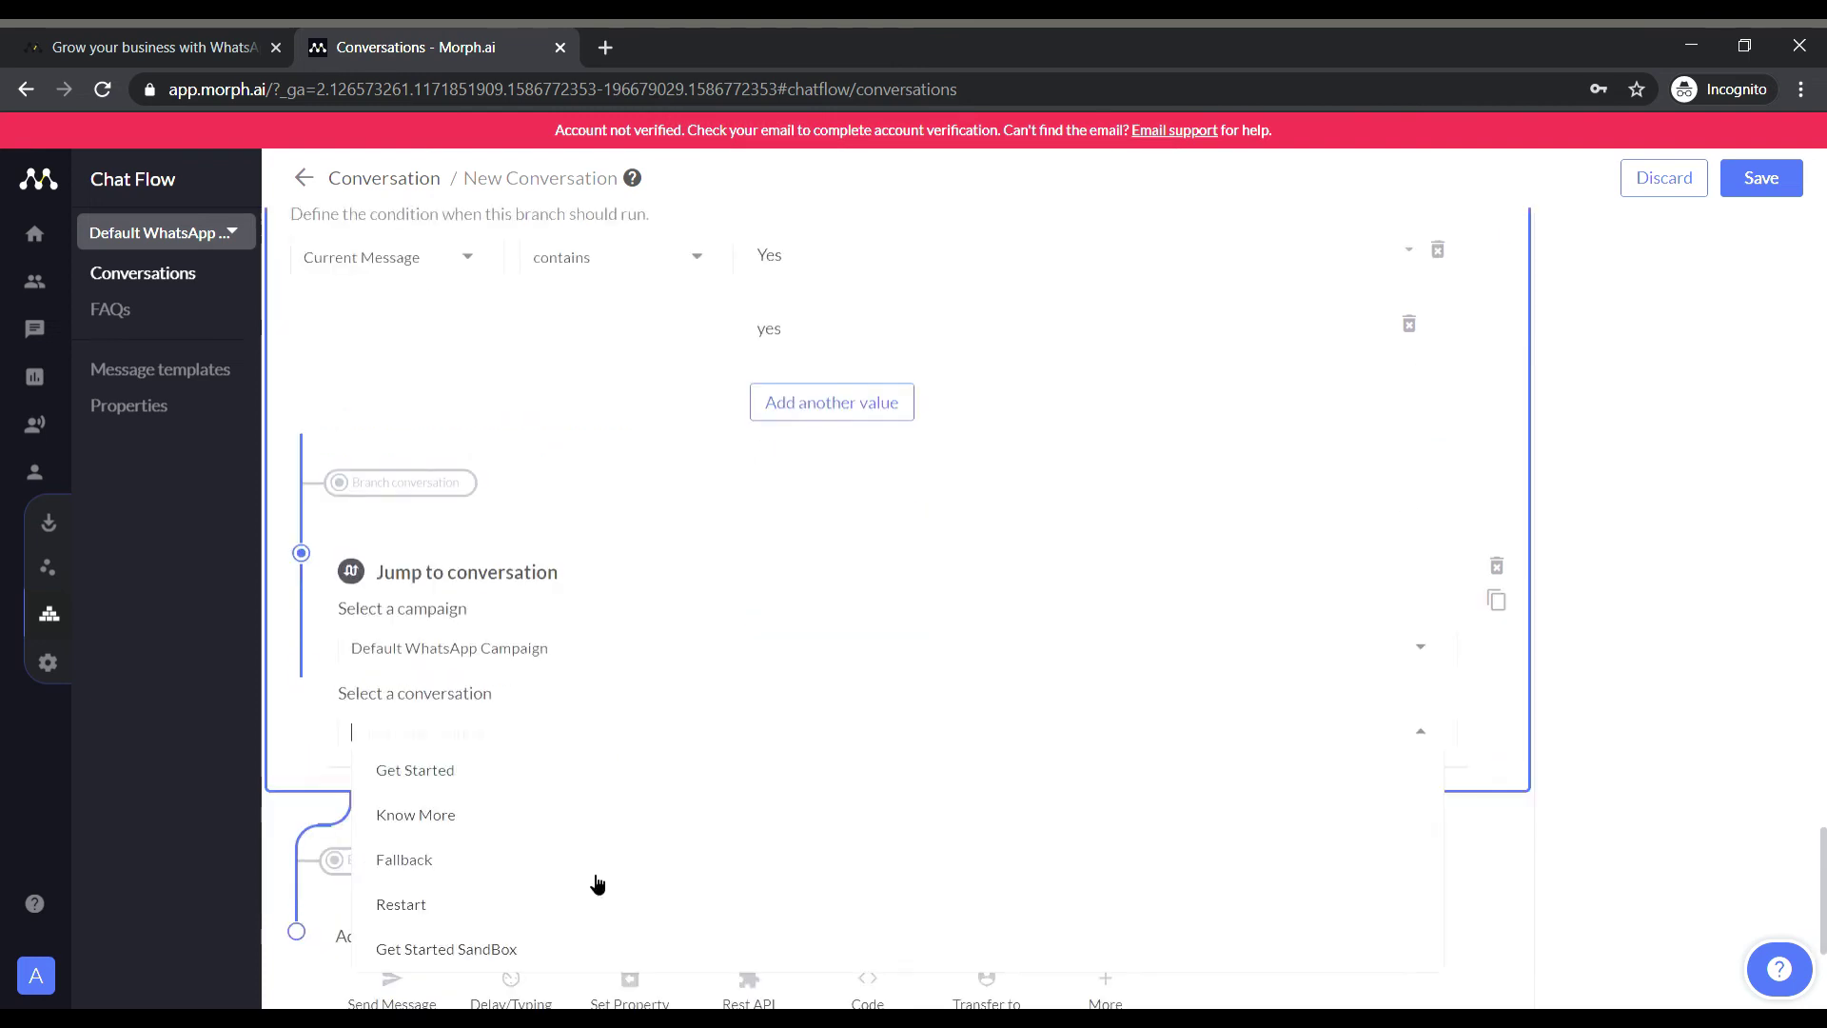
click(1761, 178)
Add a No branch replying 'Thank You For Using SchoolBot', then save and return to Conversations.
click(490, 663)
text(No)
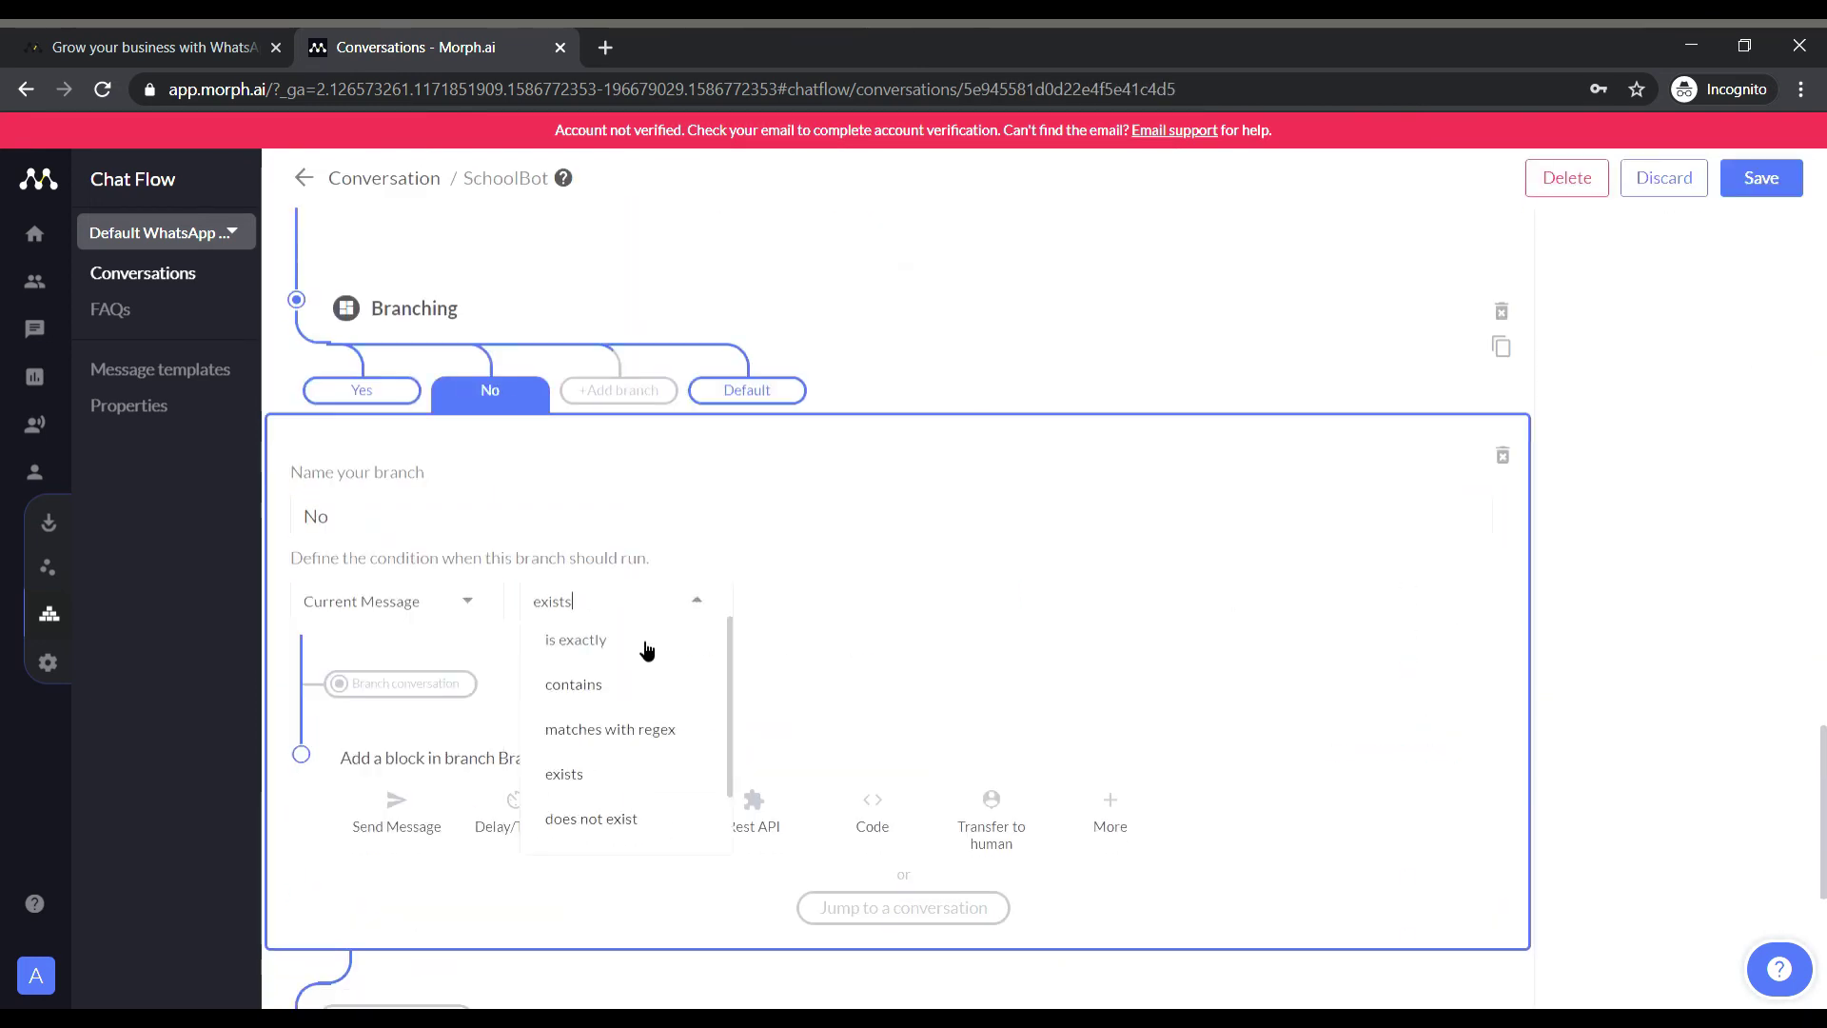
text(No)
key(Return)
text(no)
click(396, 819)
text(Thank You For Using SchoolBot)
scroll(1133, 641, up, 10)
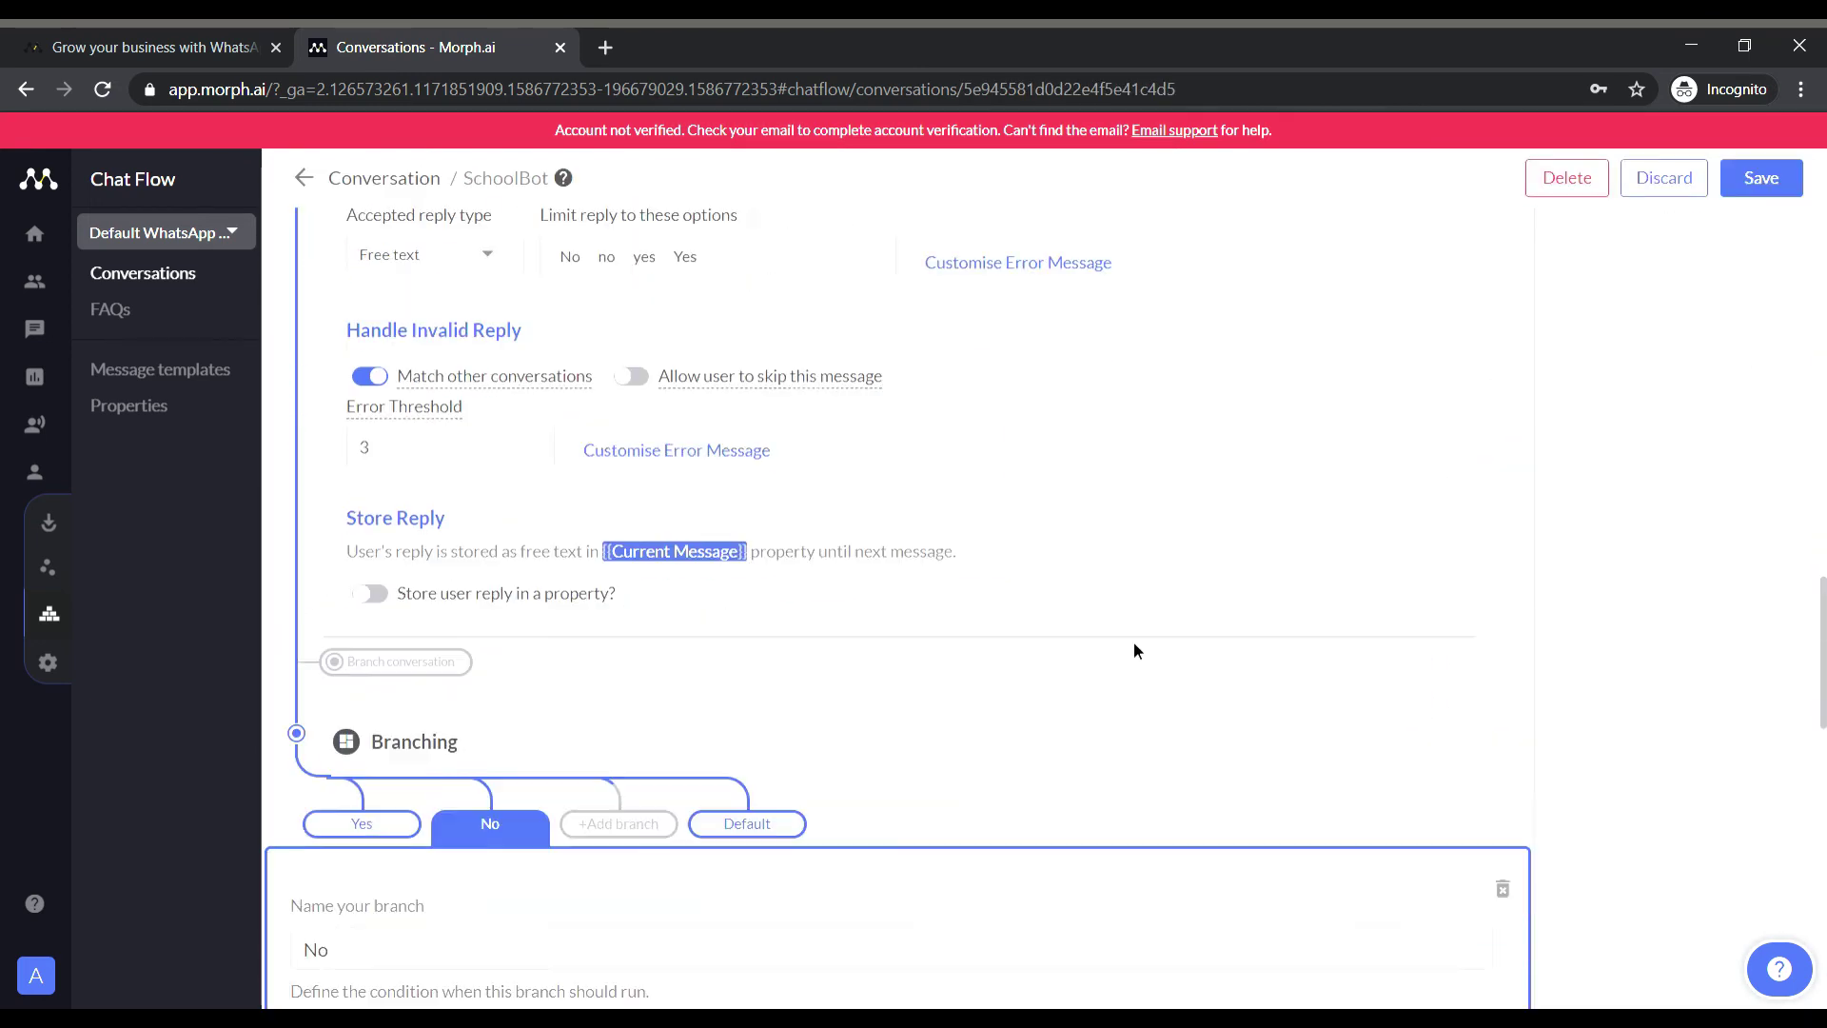
scroll(1036, 767, down, 8)
click(1761, 178)
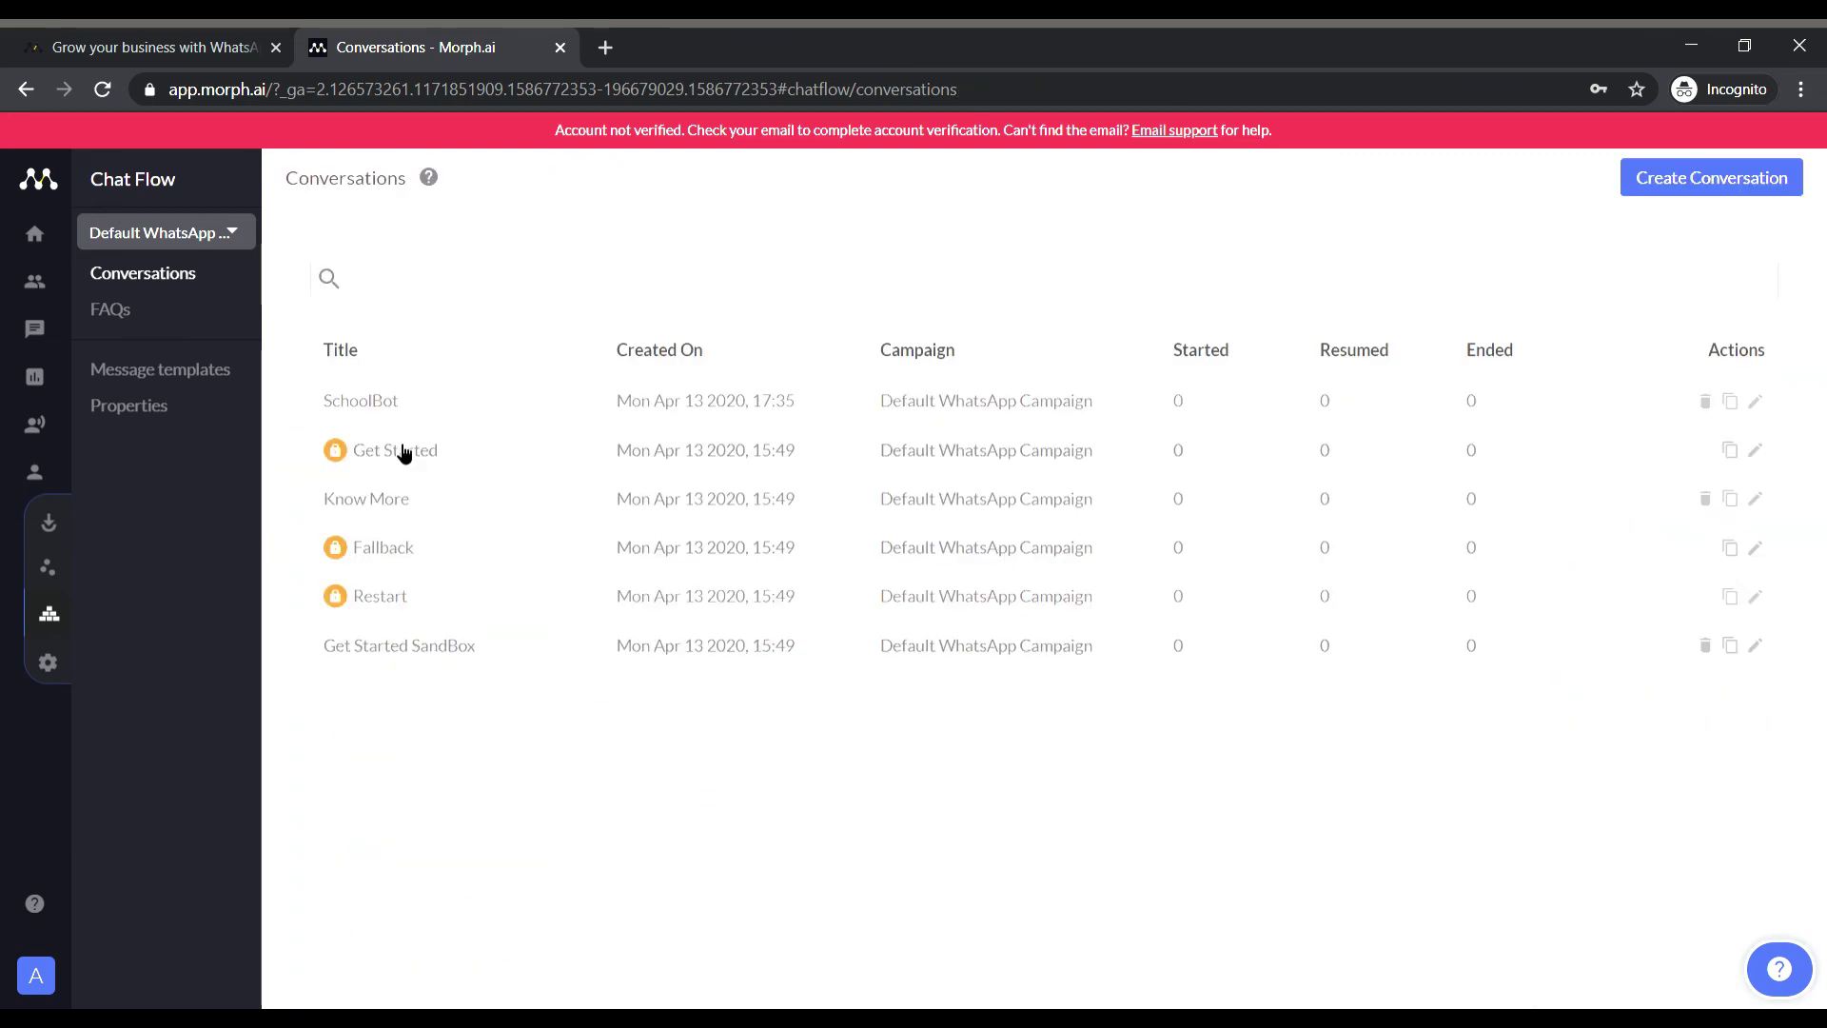
Point Get Started SandBox's jump-to-conversation at SchoolBot and save it.
click(376, 646)
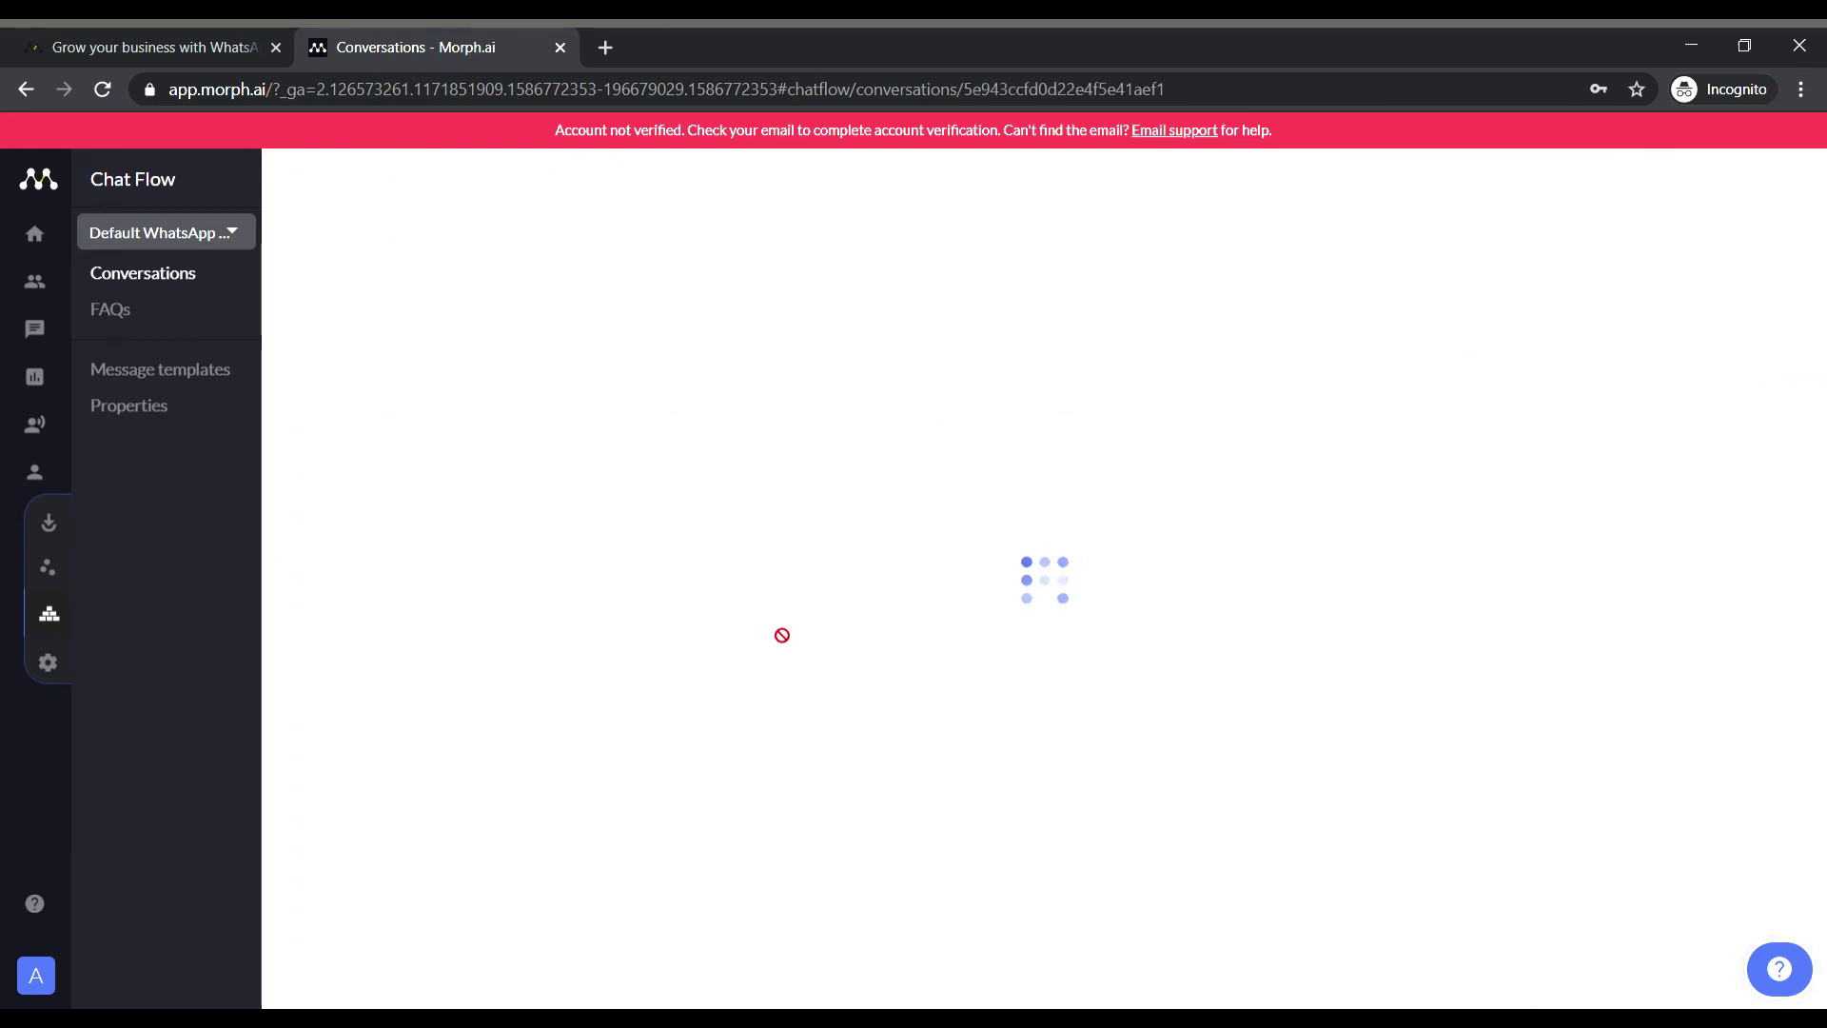
click(774, 653)
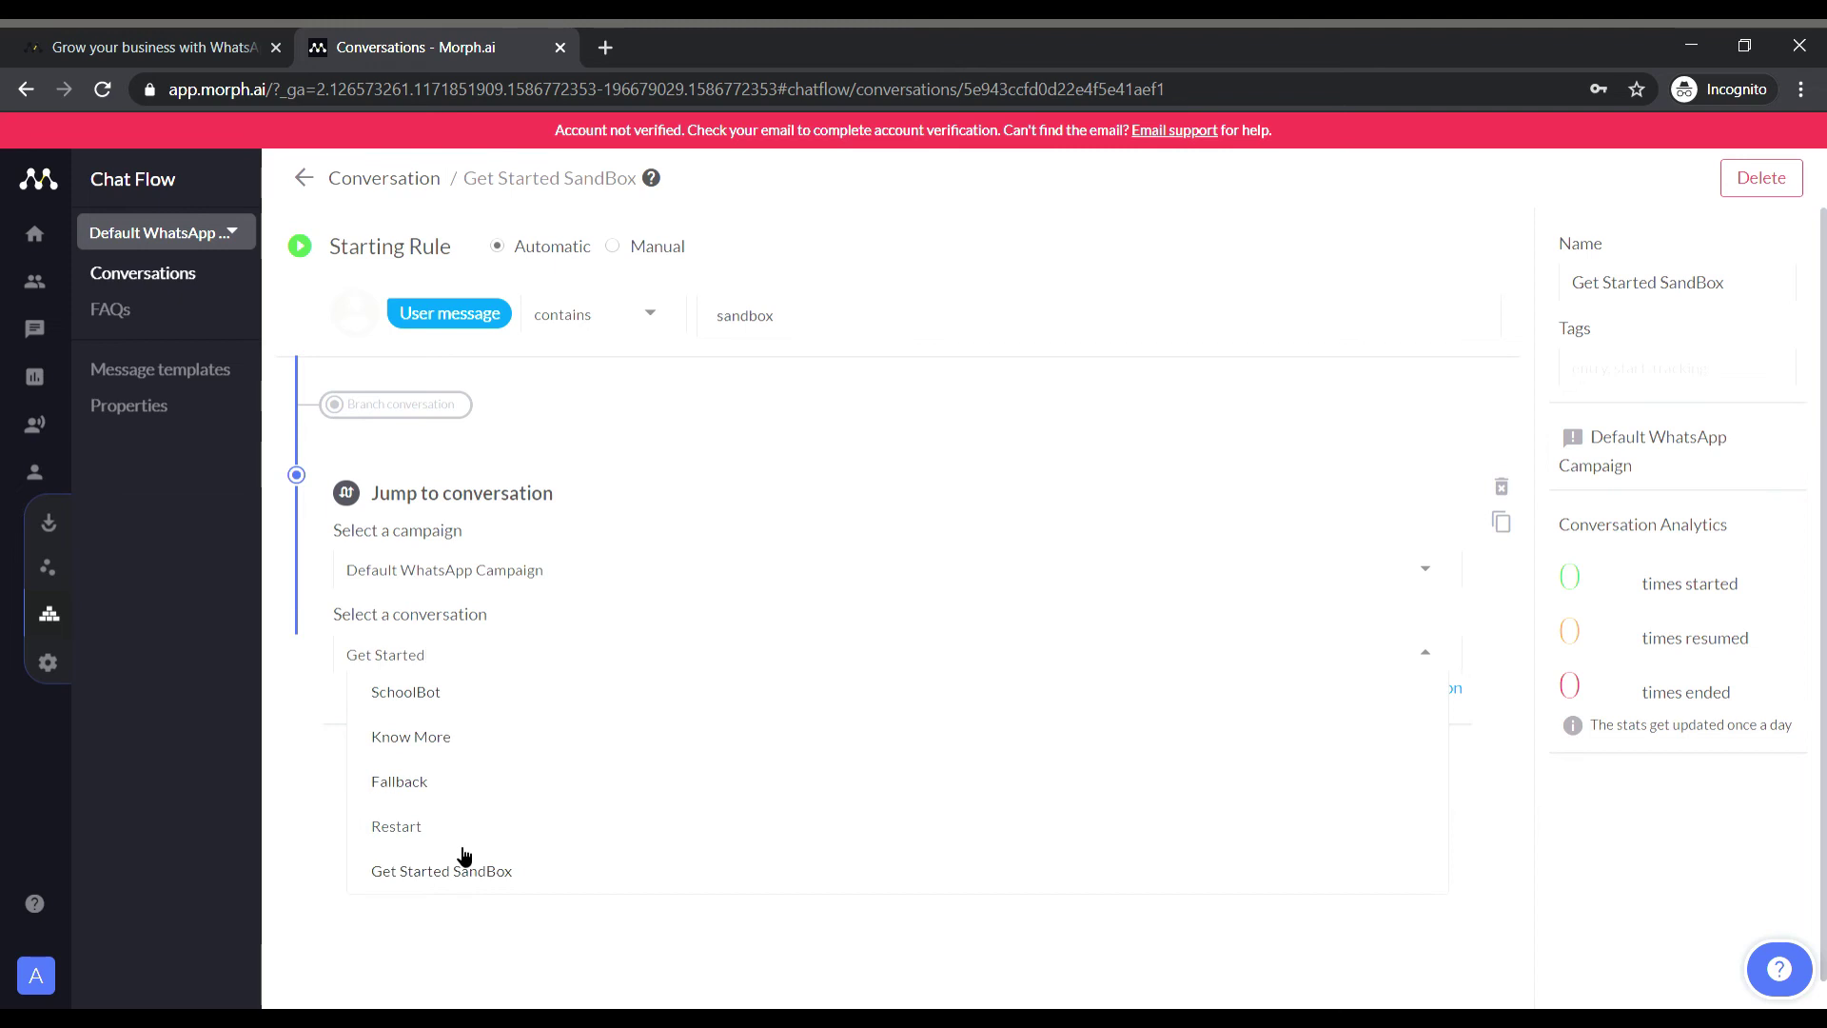
click(813, 628)
click(1760, 178)
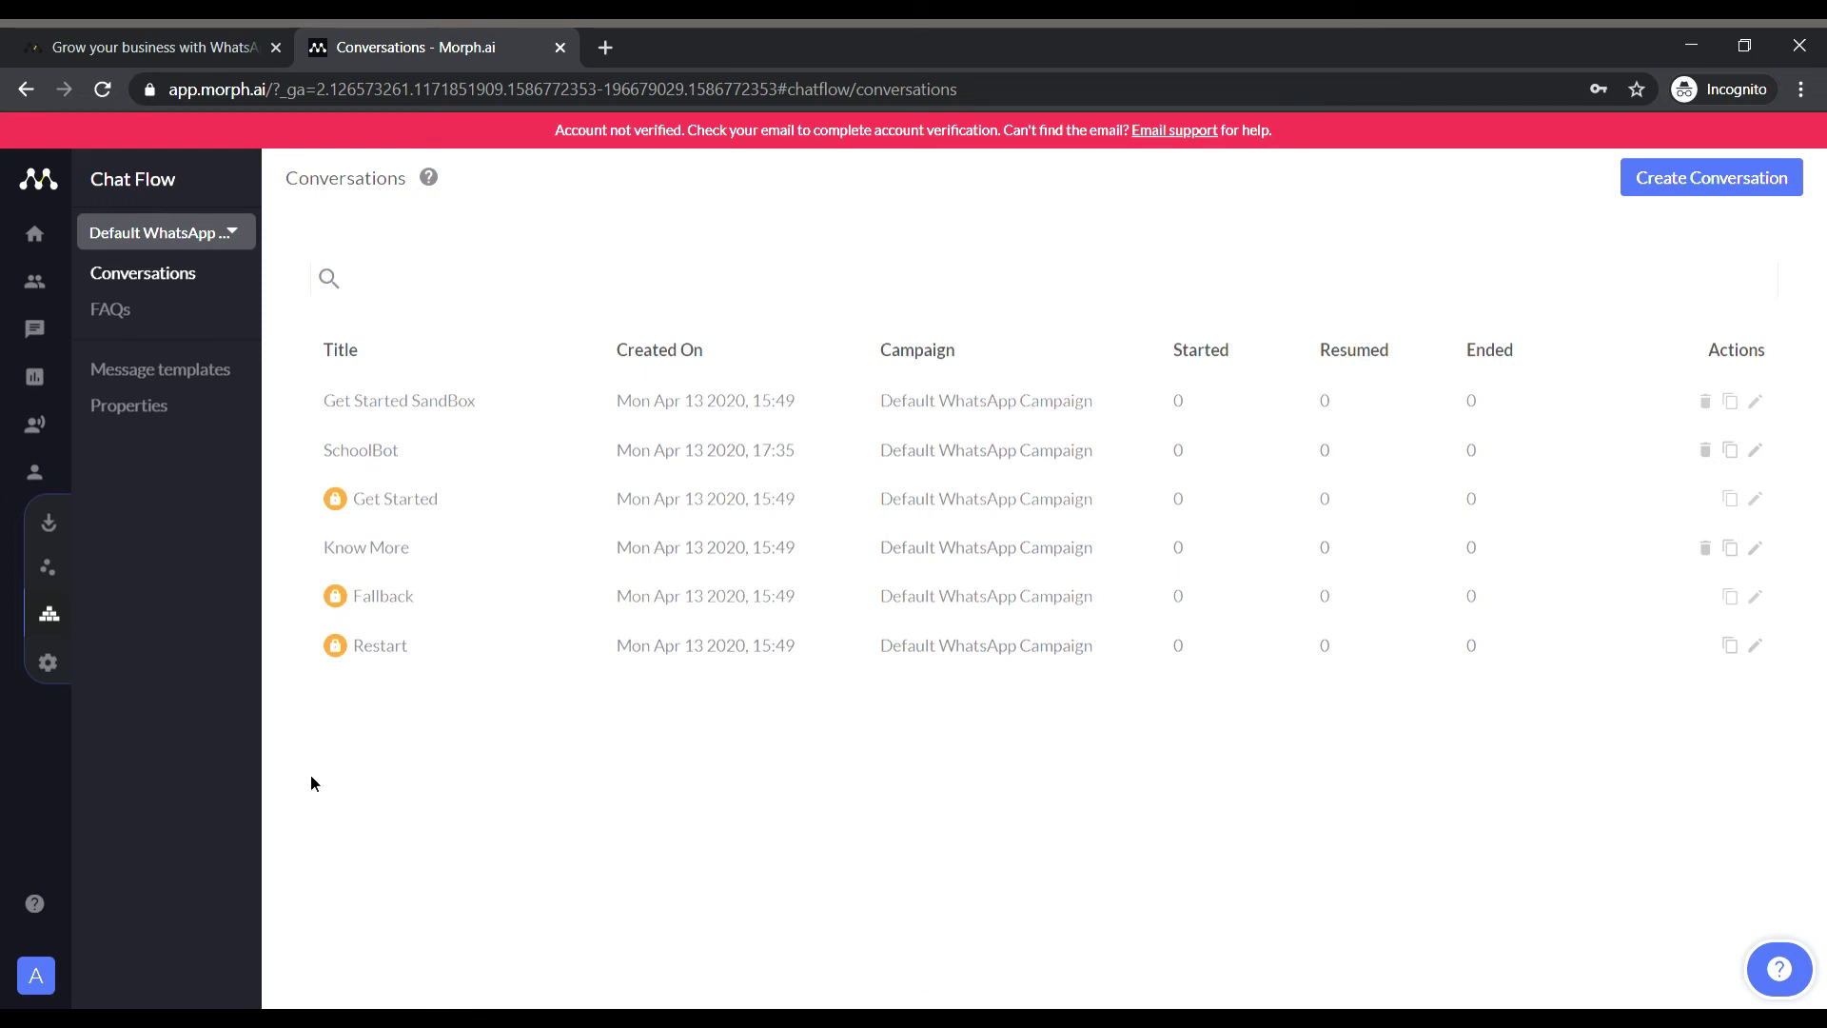
Look over the company and personal profile forms and close both unchanged.
click(57, 660)
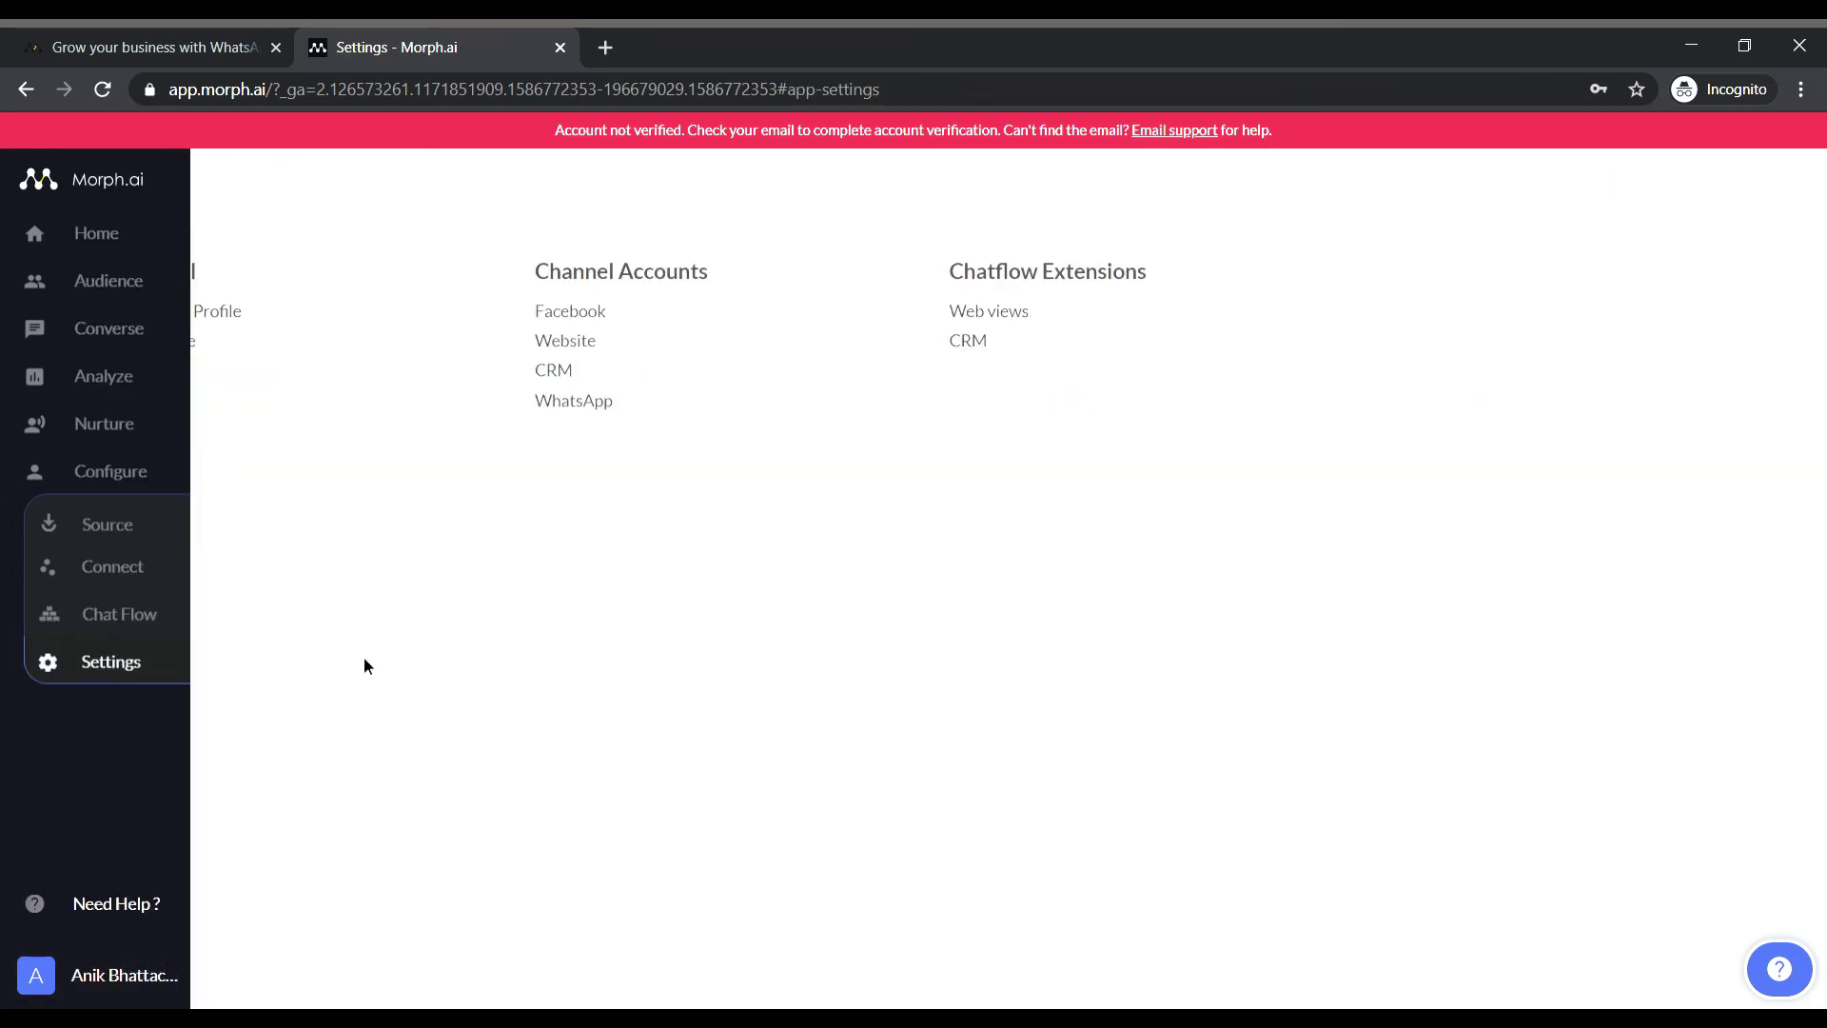
click(226, 322)
scroll(820, 470, down, 6)
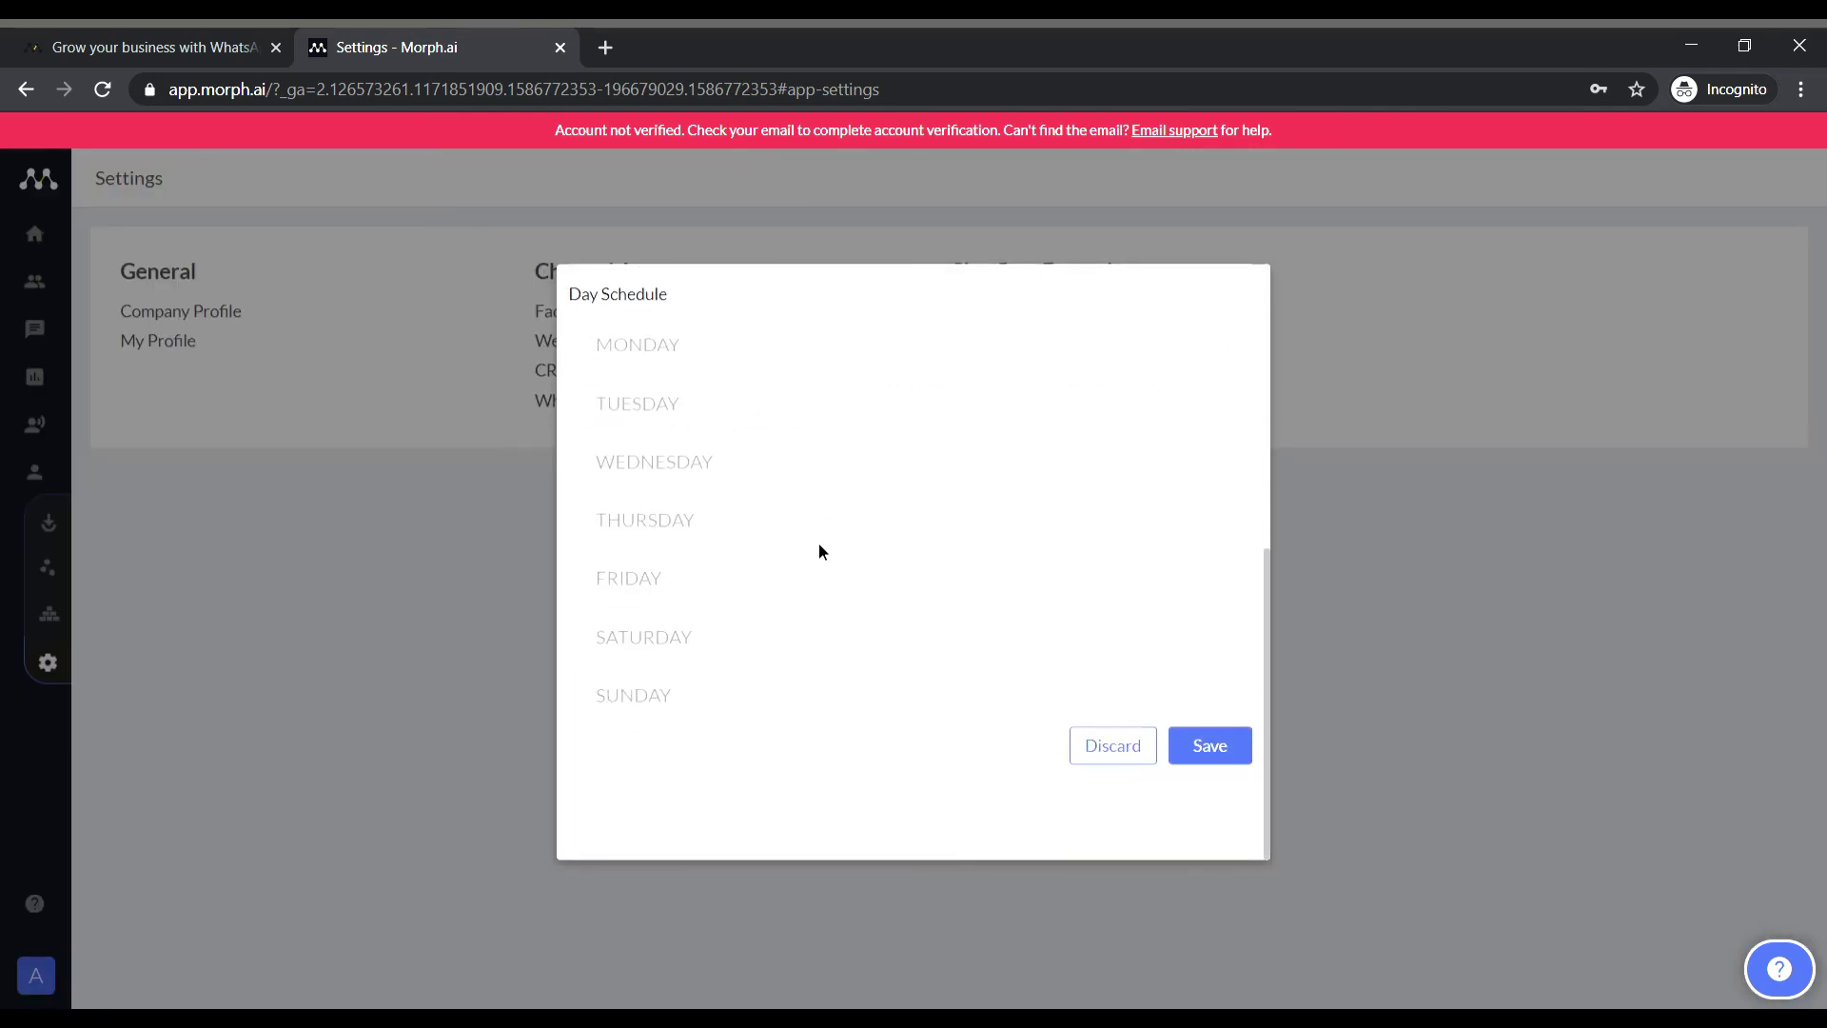
scroll(818, 542, up, 6)
click(312, 594)
click(158, 340)
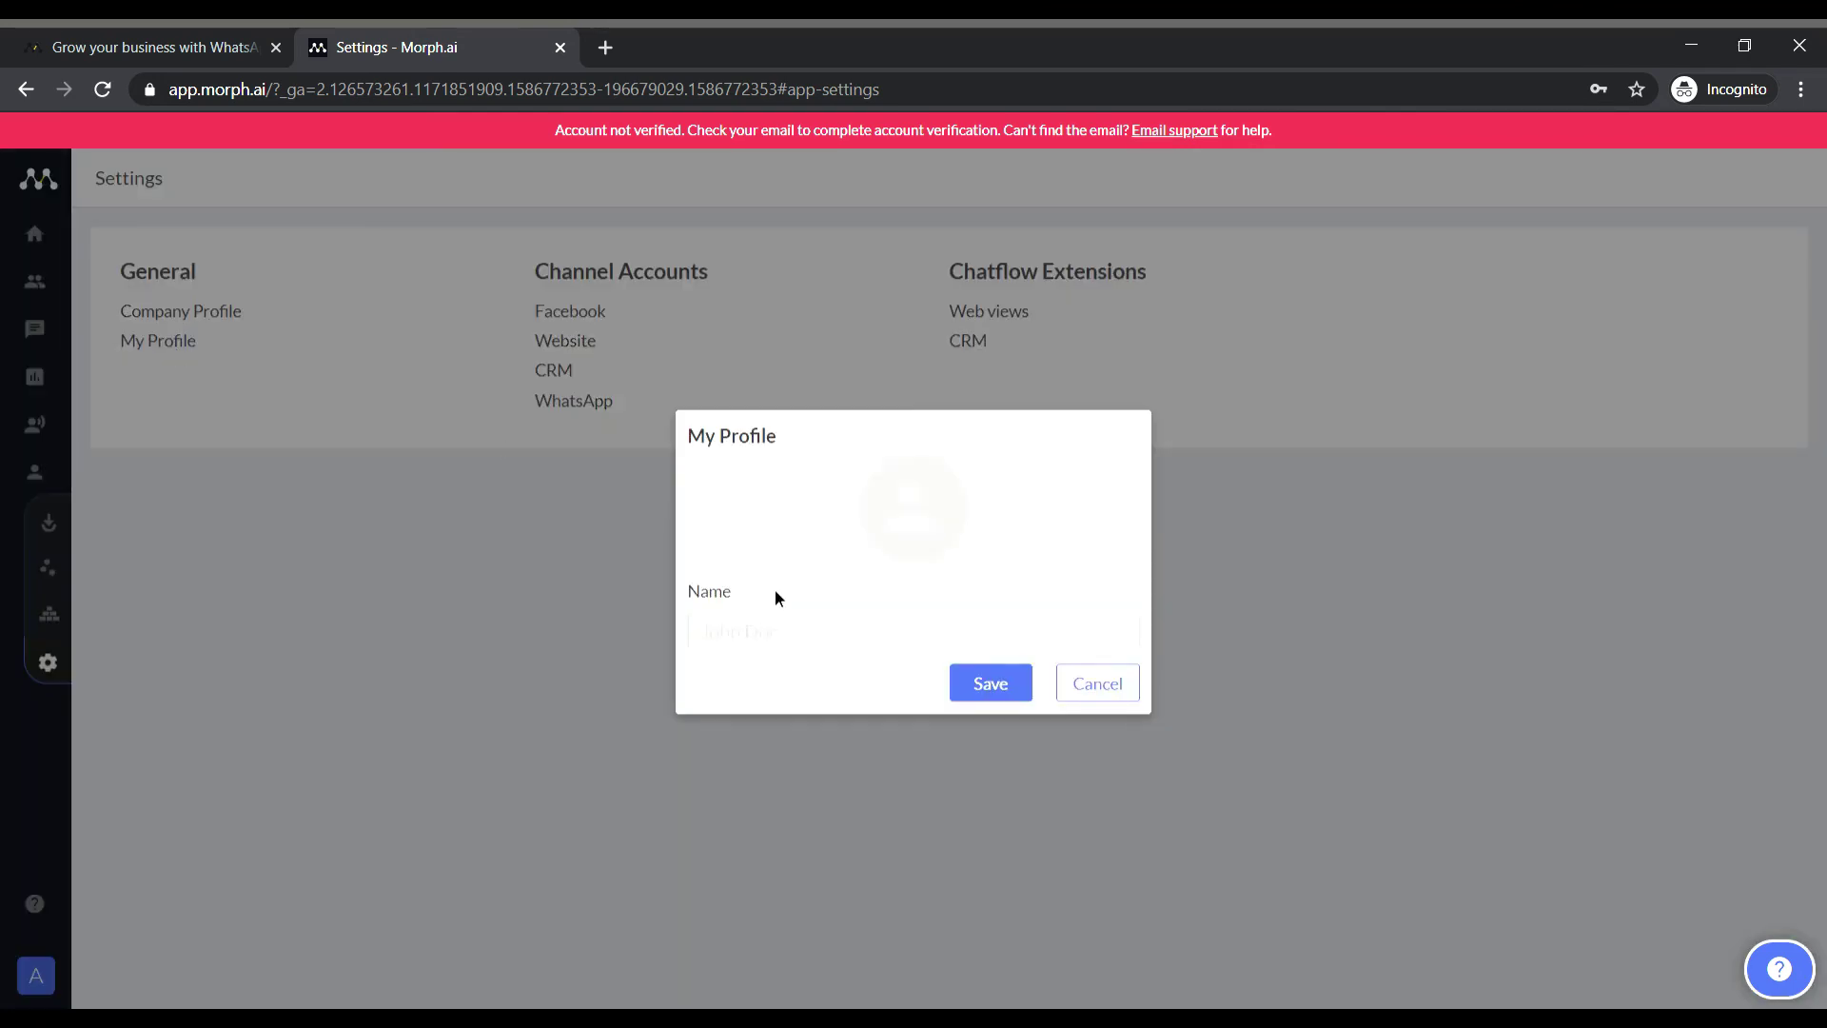
click(1098, 686)
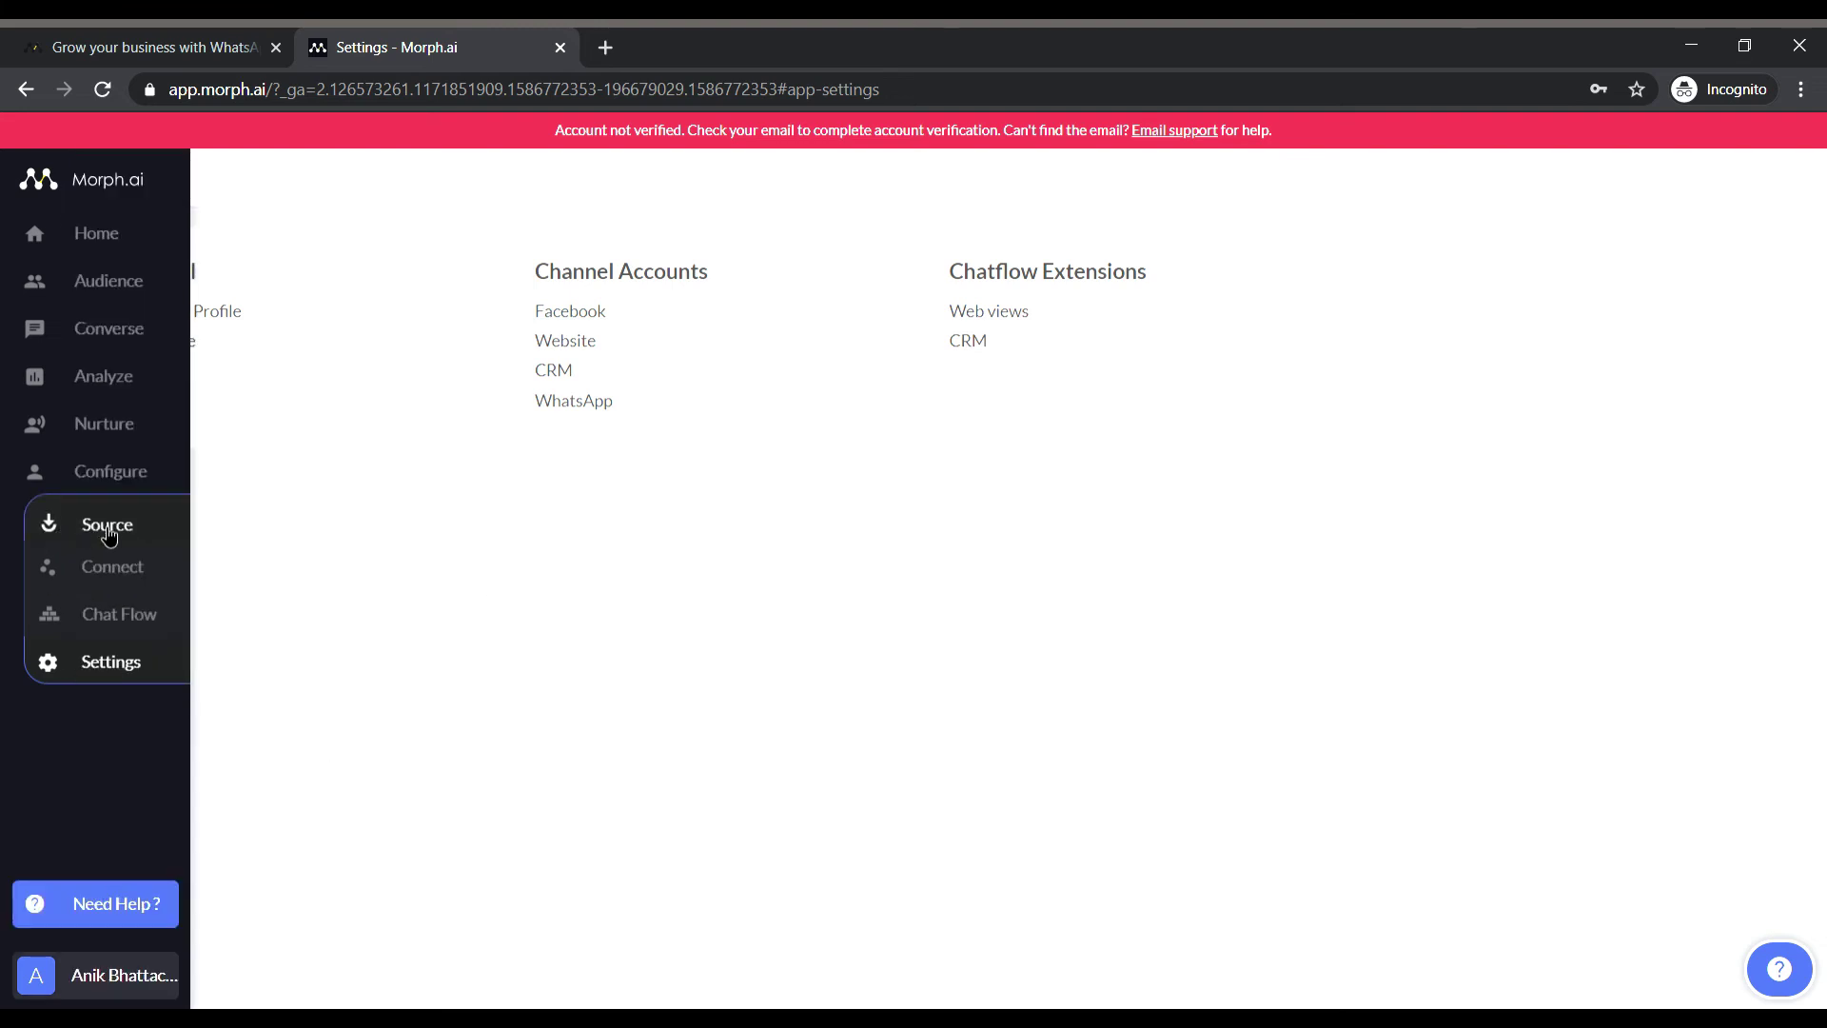
Open the Whatsapp Sandbox Link source details and select its brand WhatsApp number.
click(49, 522)
click(451, 348)
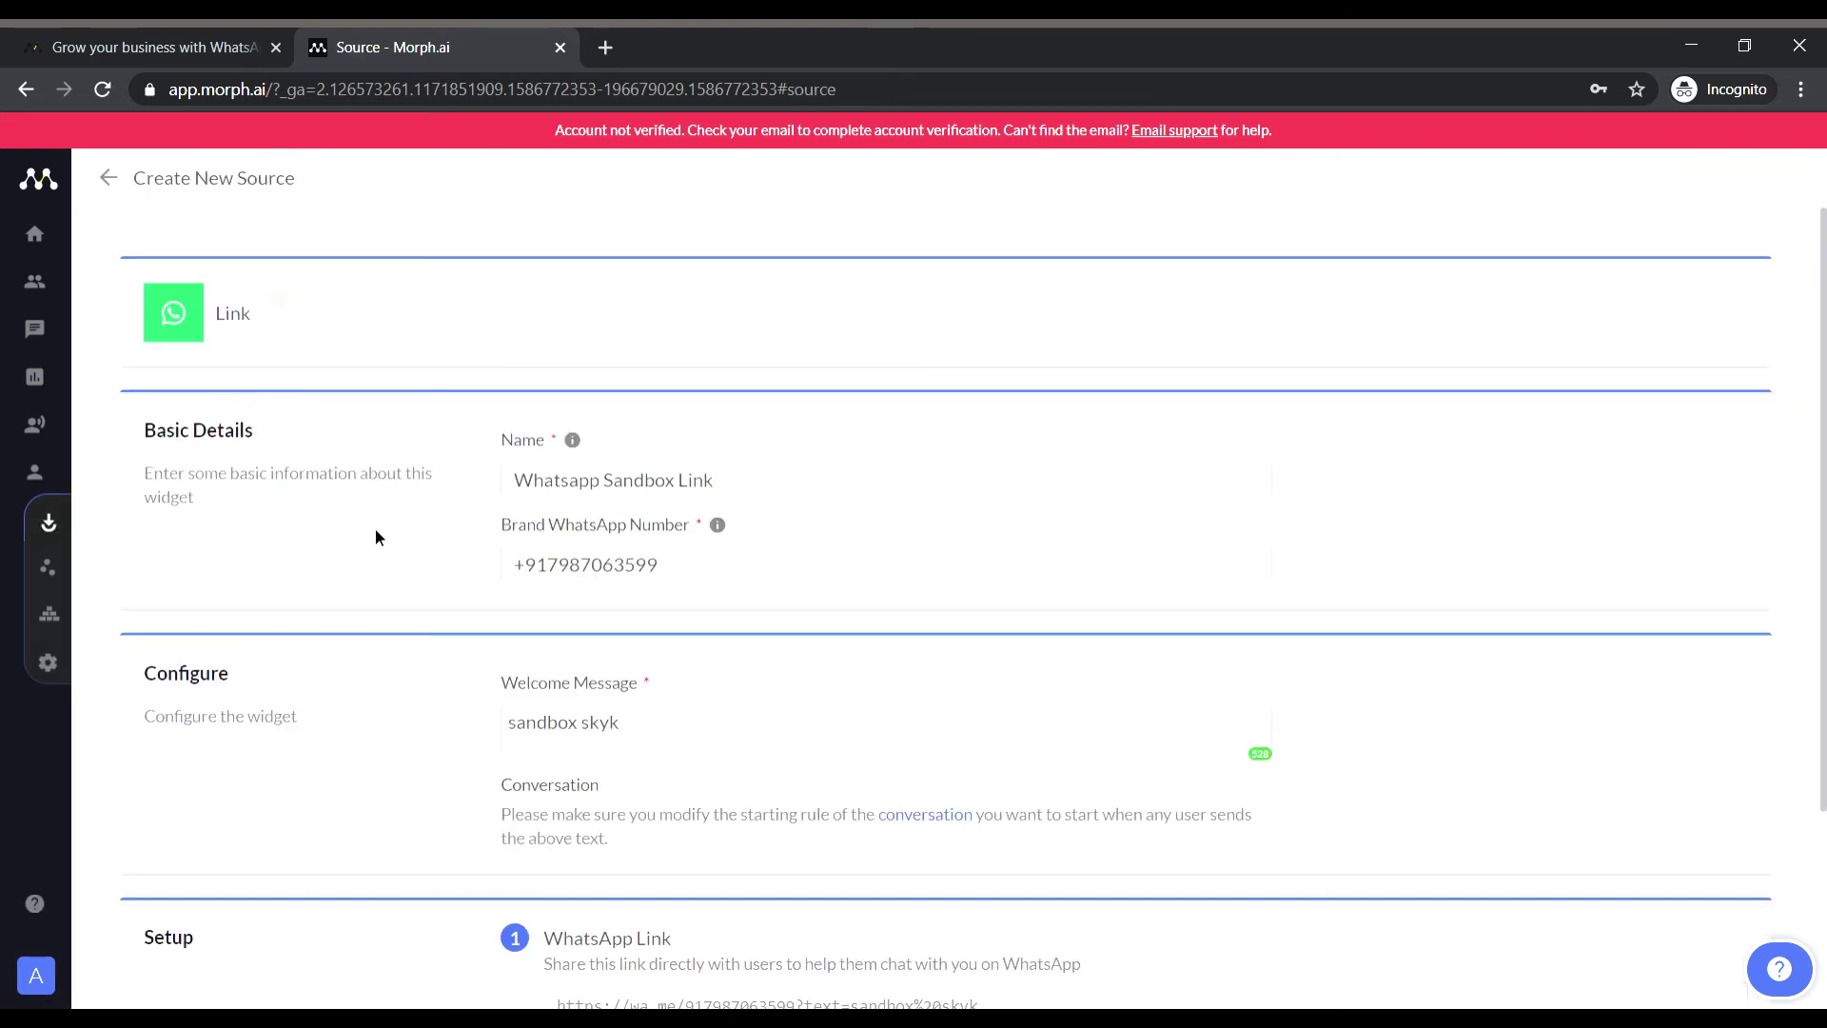
scroll(374, 528, down, 2)
triple_click(741, 344)
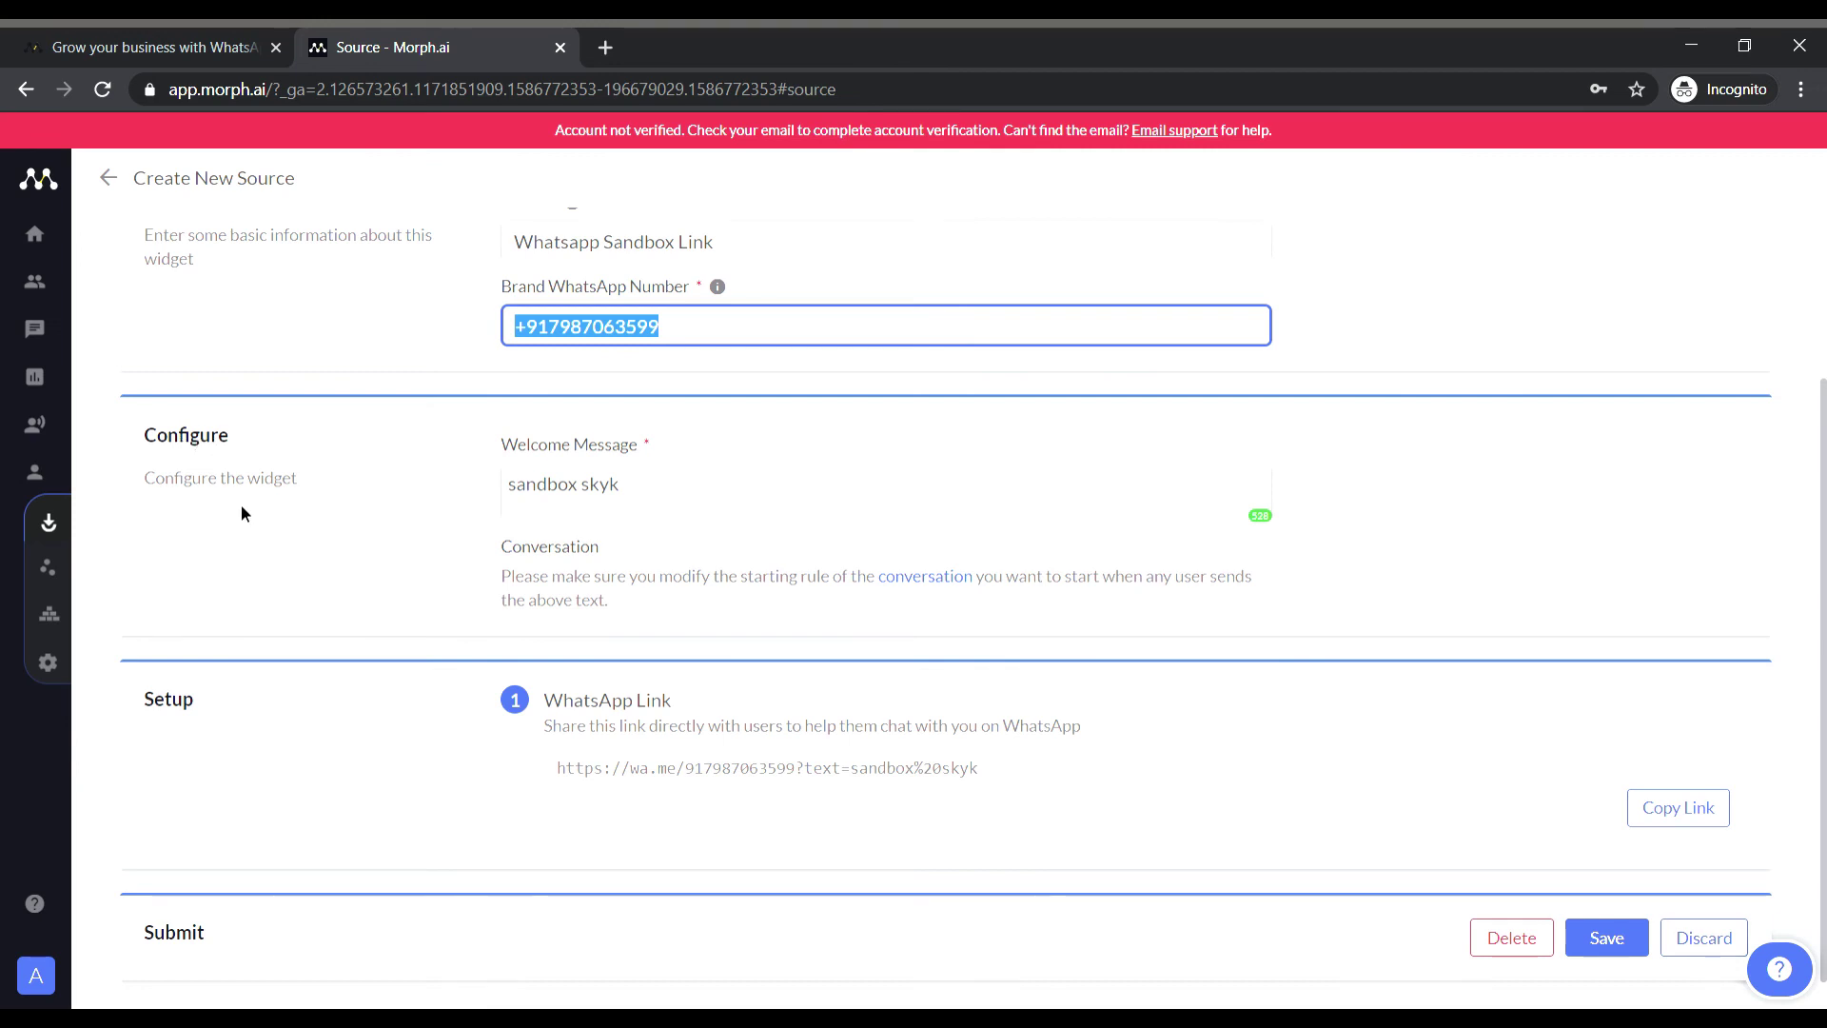
scroll(242, 514, down, 1)
scroll(242, 514, up, 4)
mouse_move(126, 470)
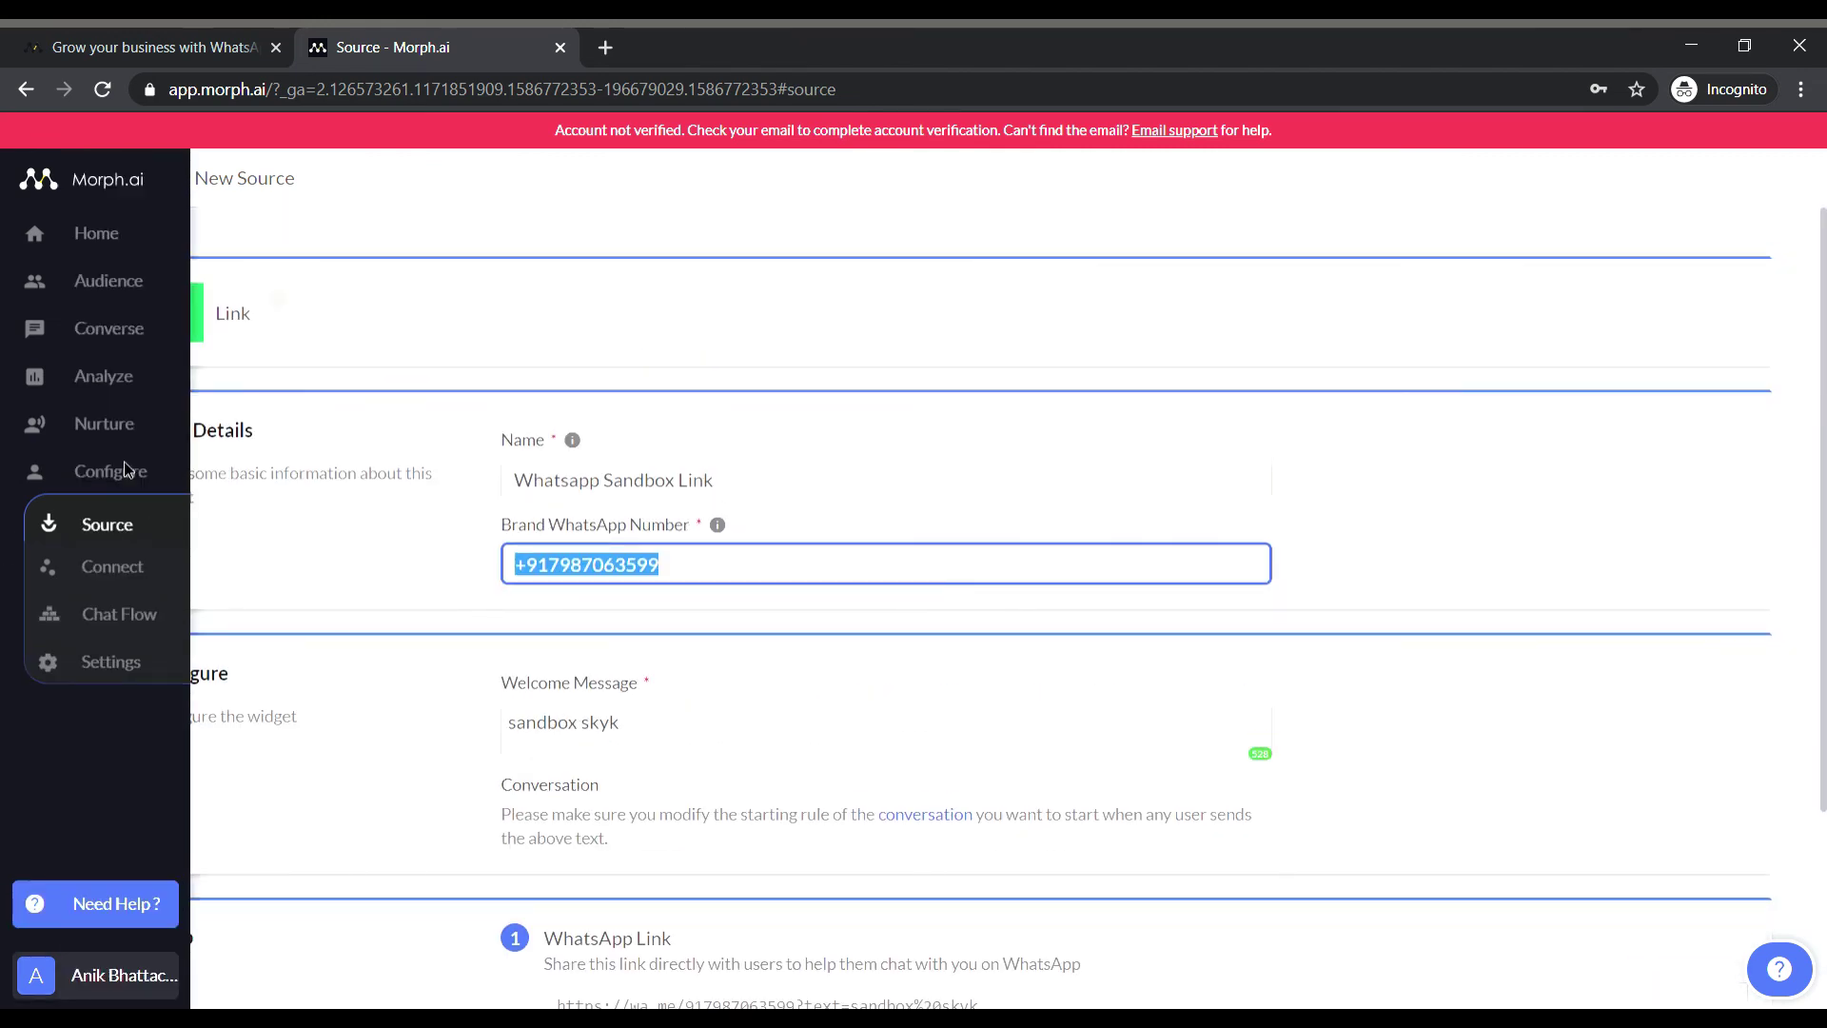
click(127, 385)
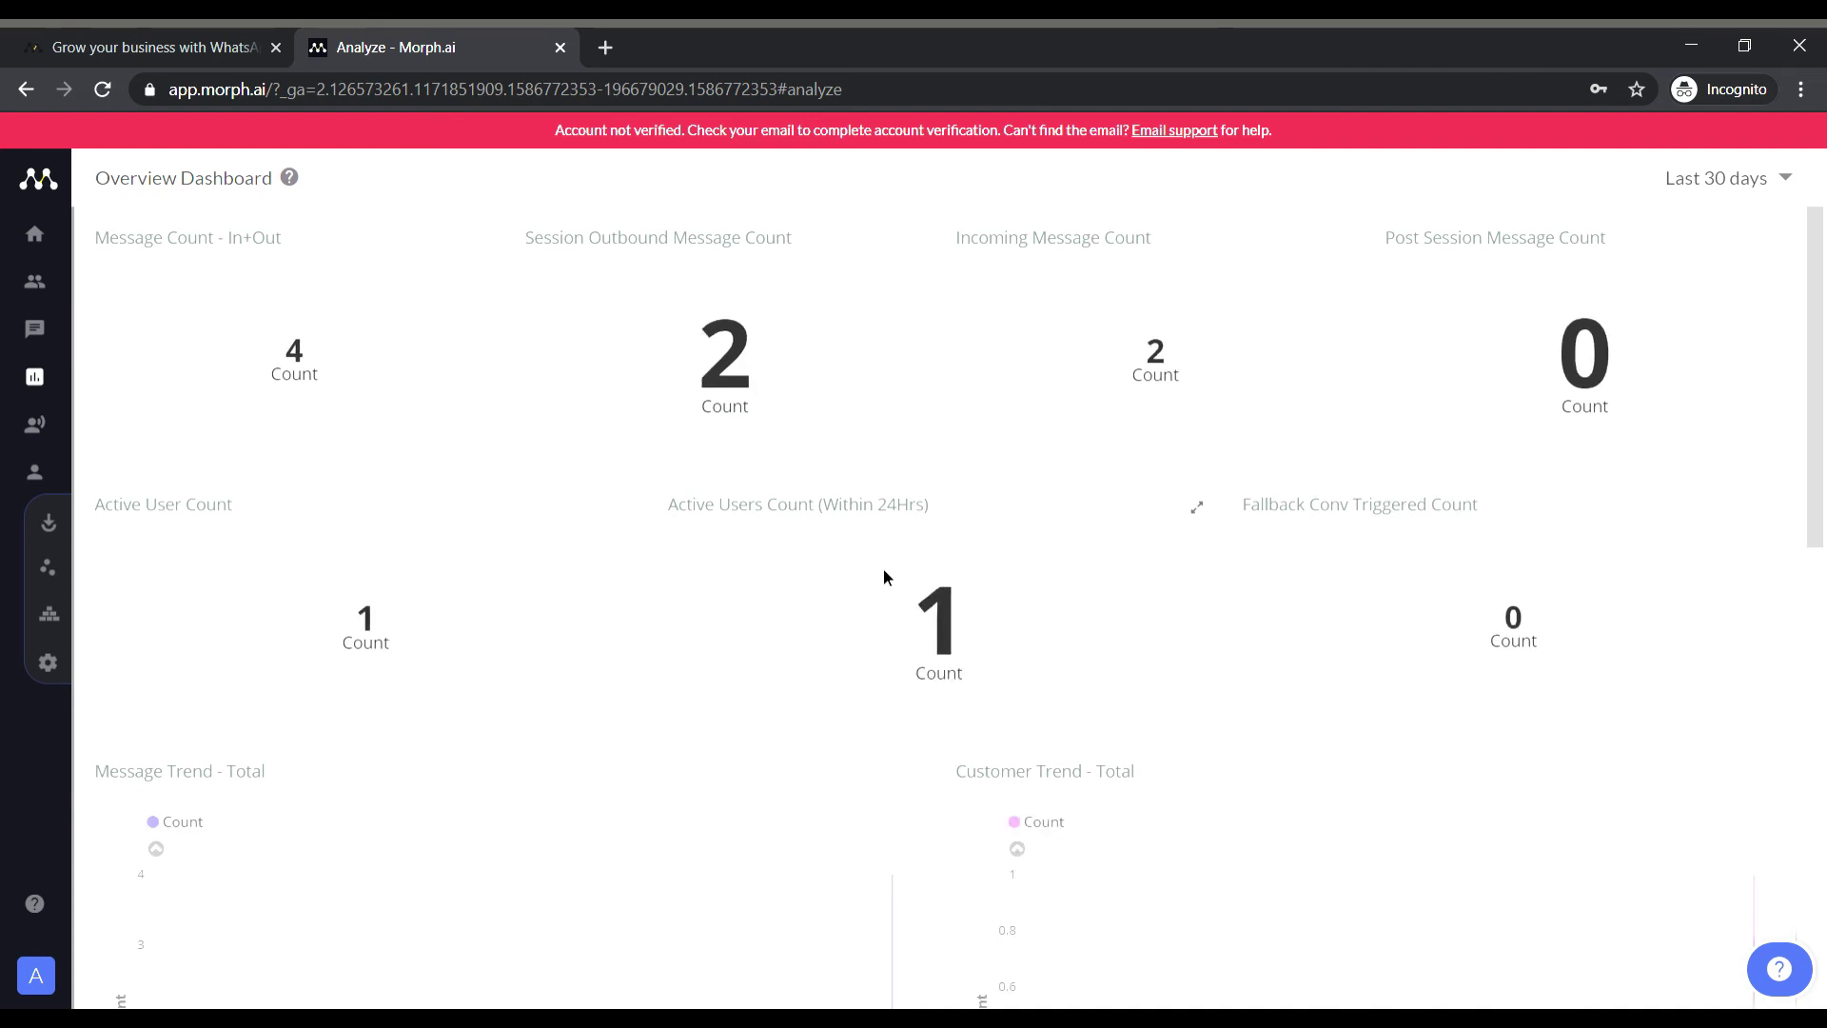
Scroll through the Overview Dashboard's message and active-user counts.
scroll(883, 571, down, 6)
scroll(1176, 368, up, 6)
scroll(1290, 635, down, 6)
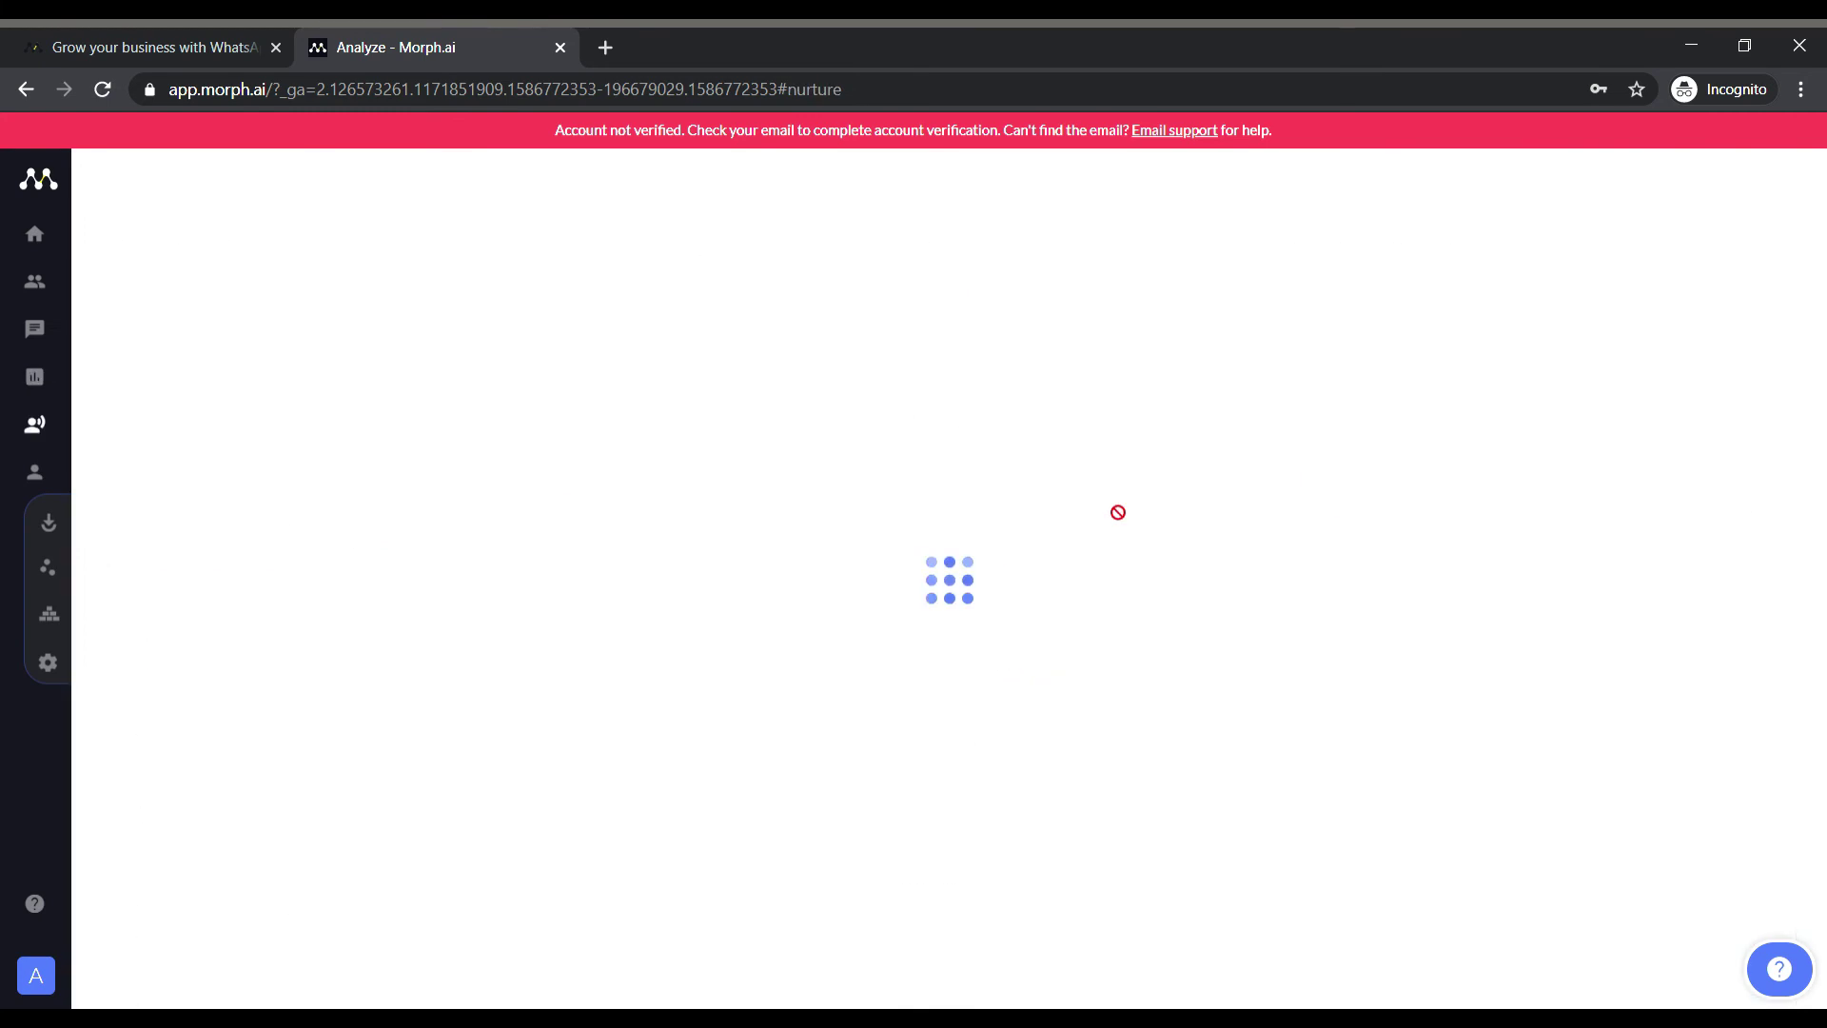
Scroll the Notification API page down to the WhatsApp template message guide link.
scroll(1128, 495, down, 3)
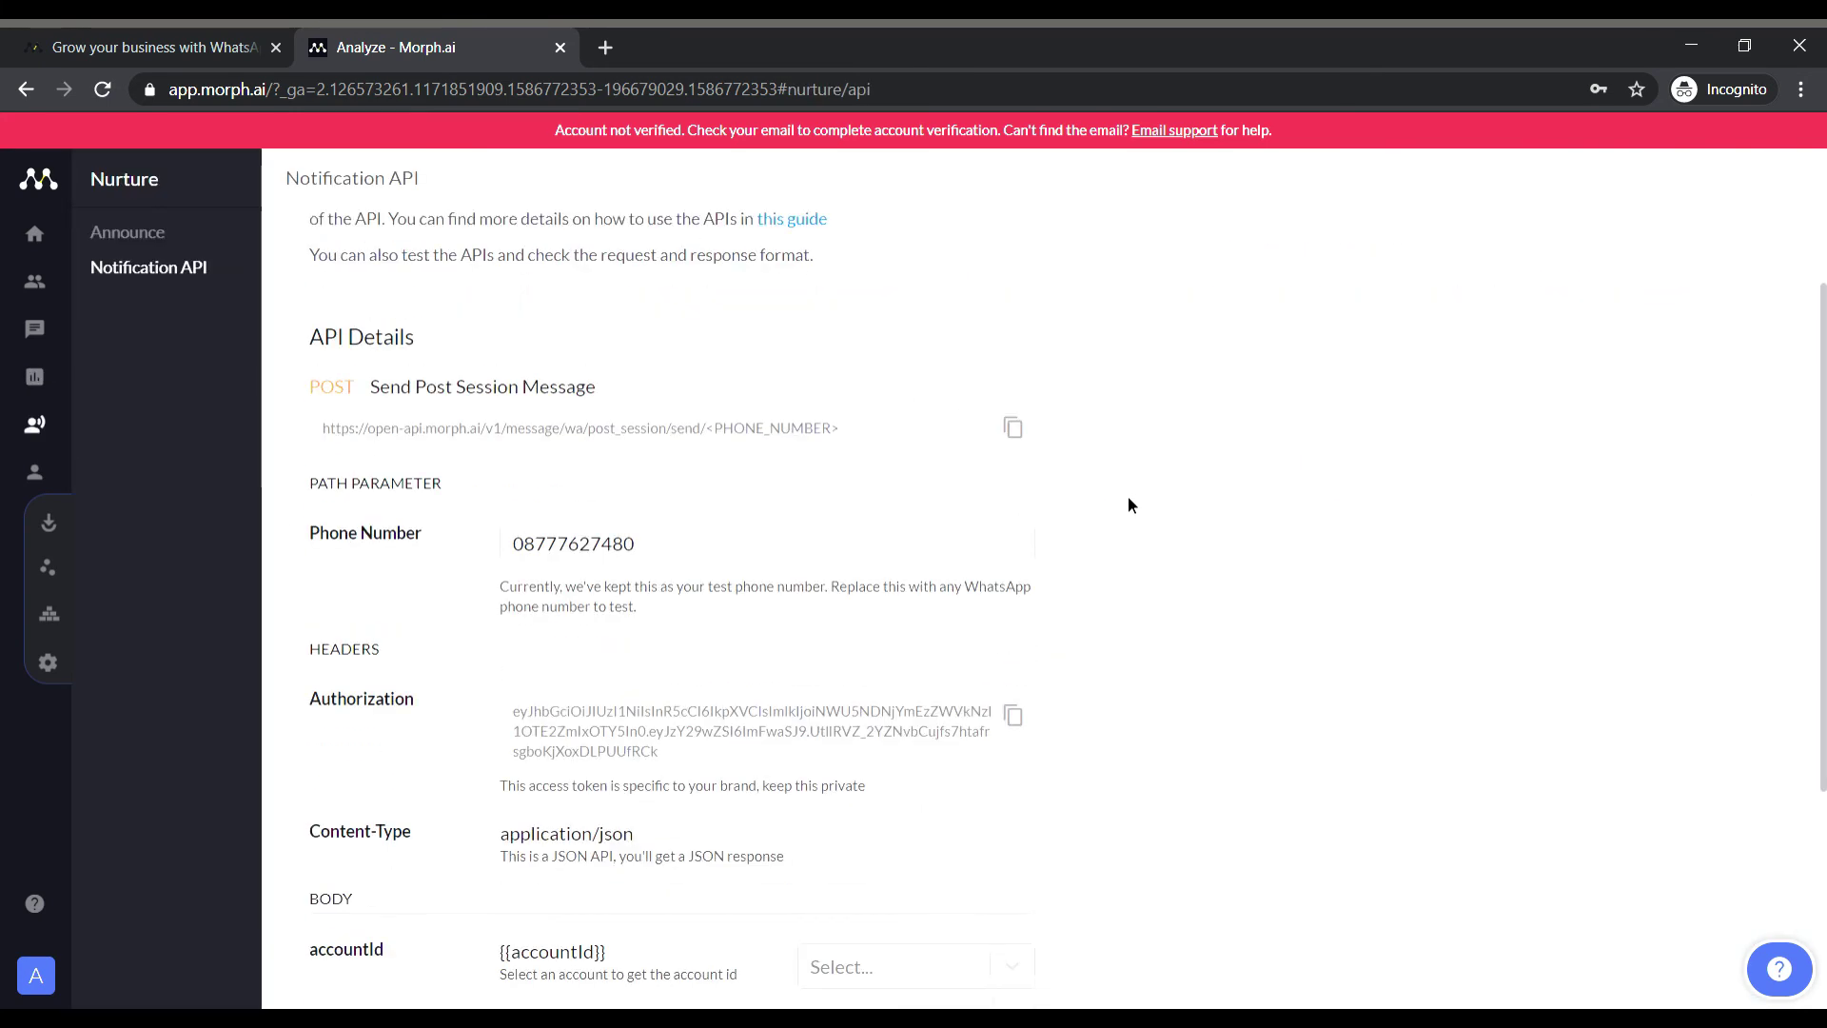
scroll(1130, 505, down, 1)
scroll(1129, 504, down, 1)
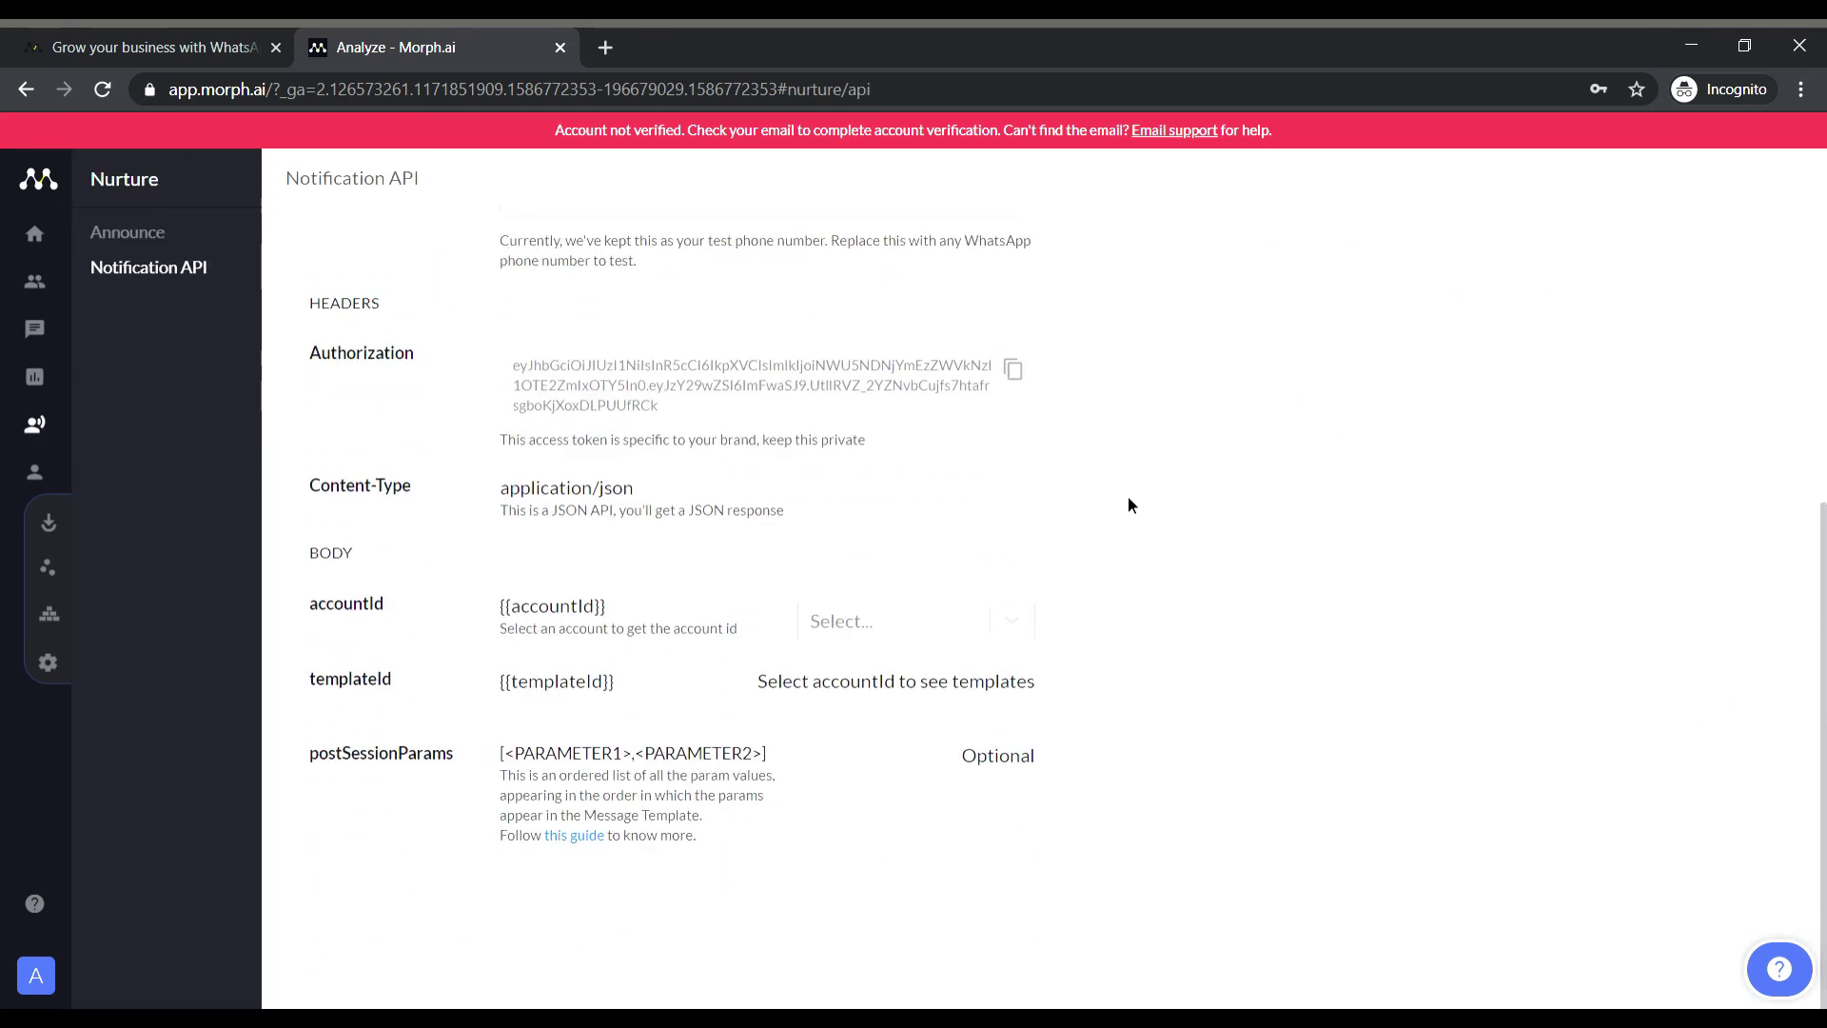
scroll(1129, 504, up, 4)
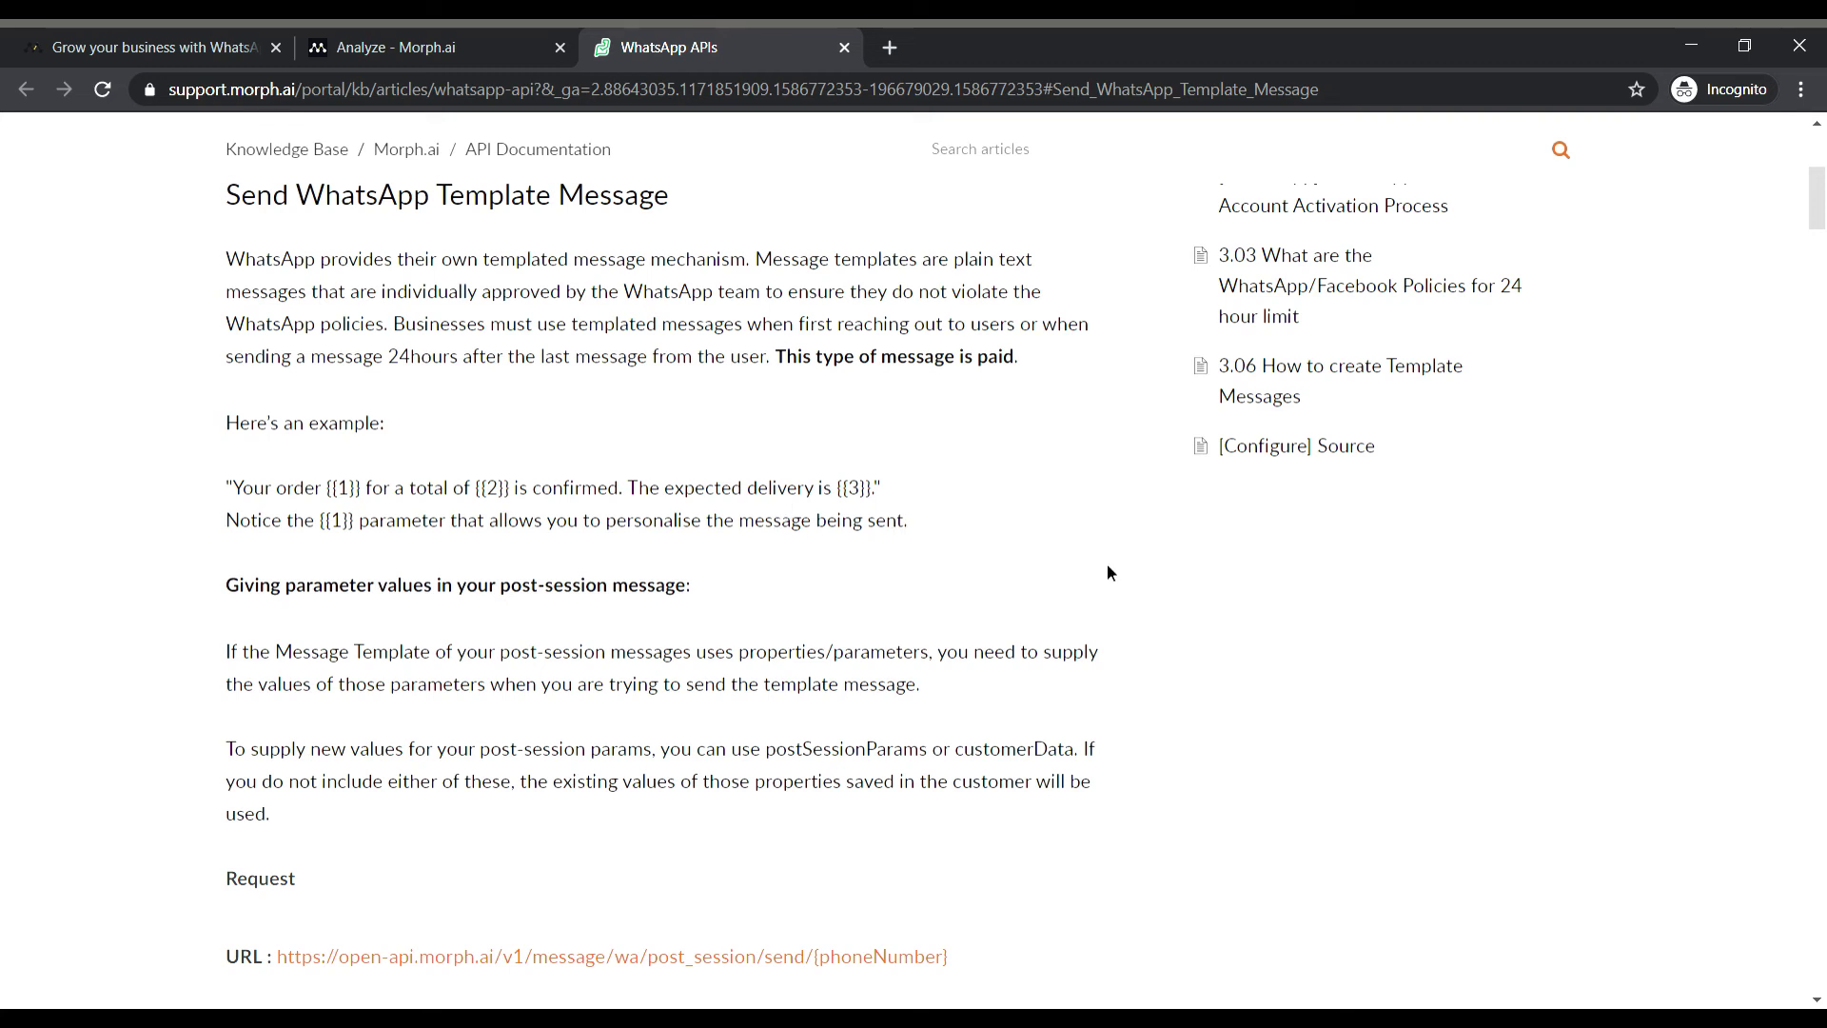
Switch back to the Morph.ai tab and view the Home page's Setup Sandbox instructions.
click(416, 38)
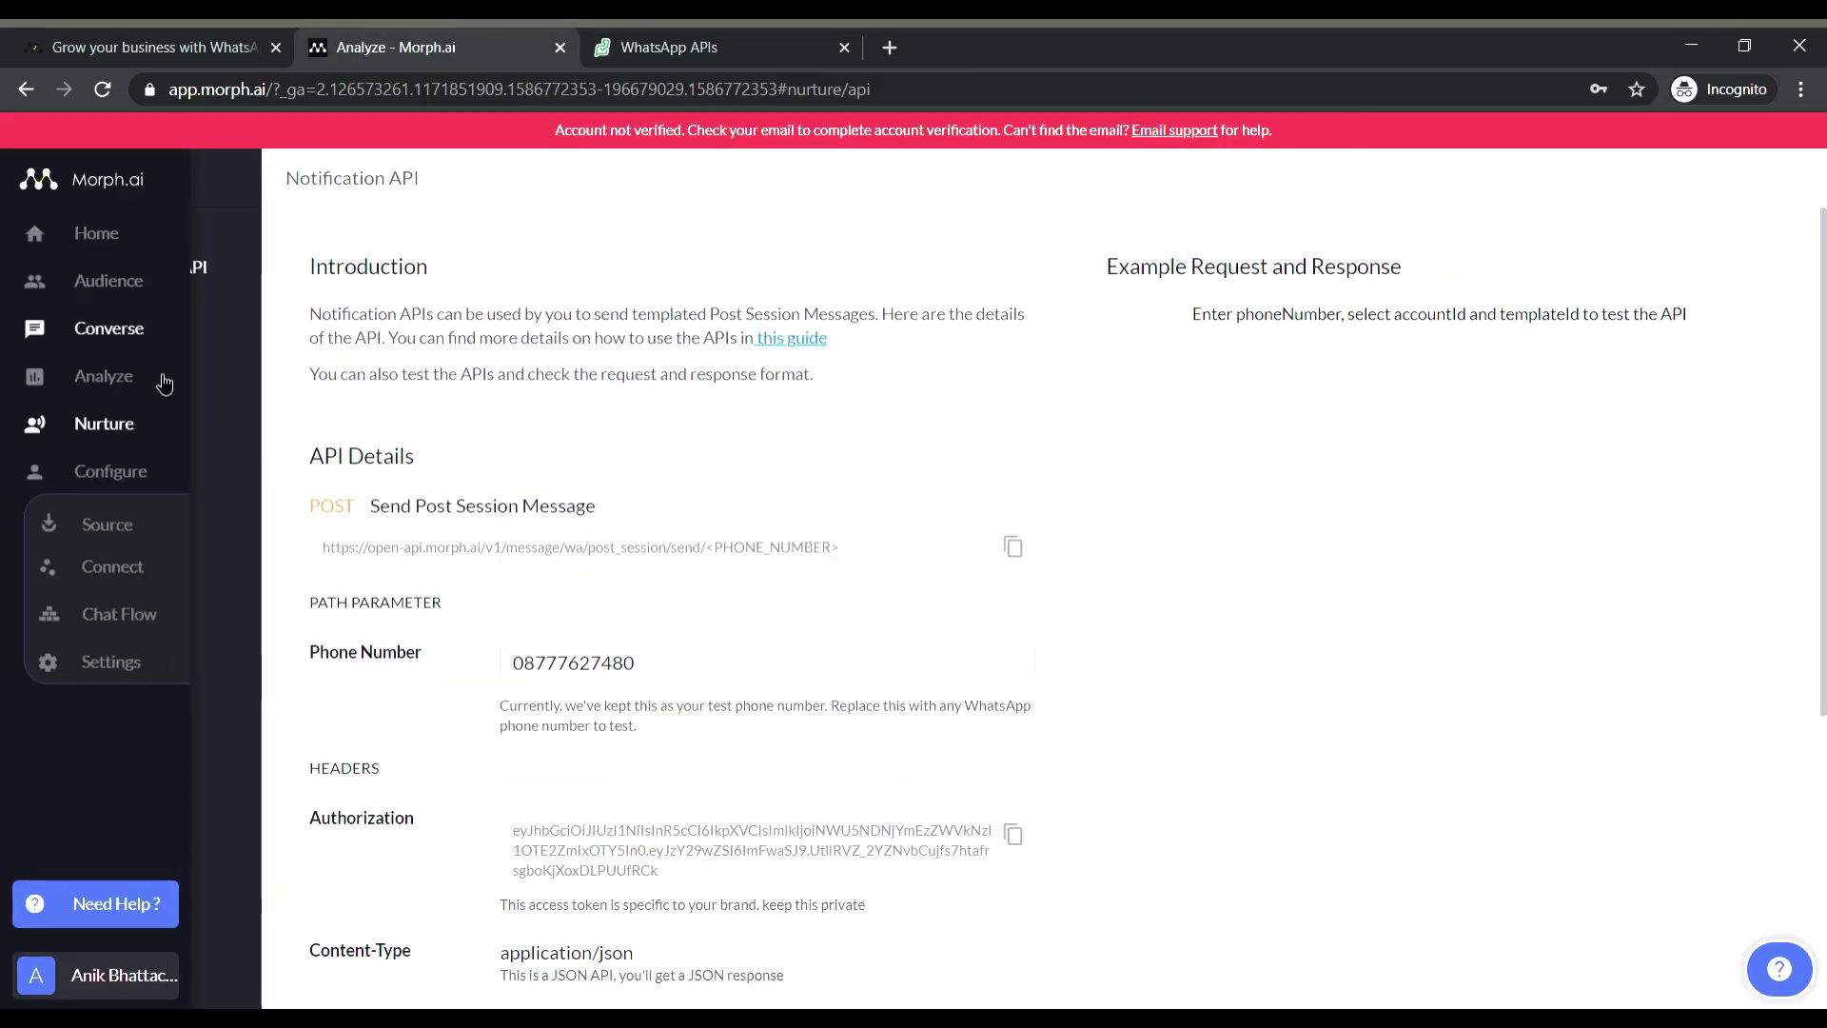
click(34, 233)
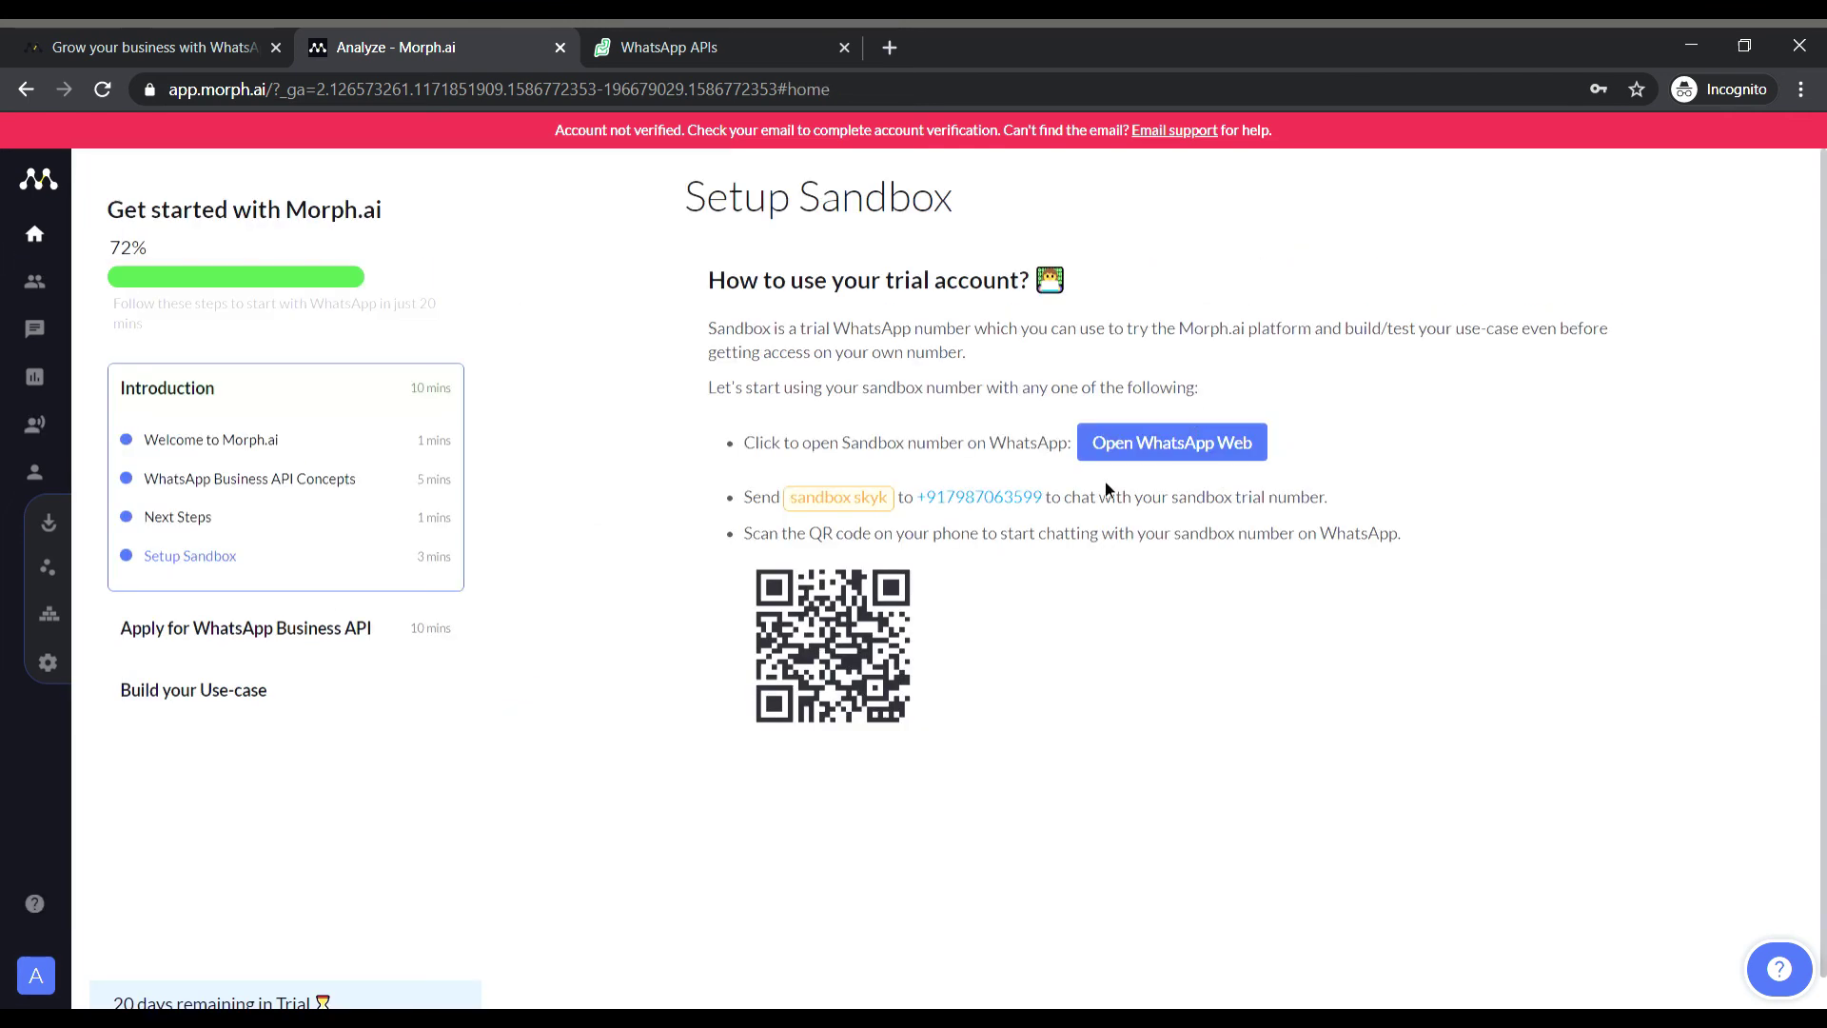
scroll(1012, 664, down, 1)
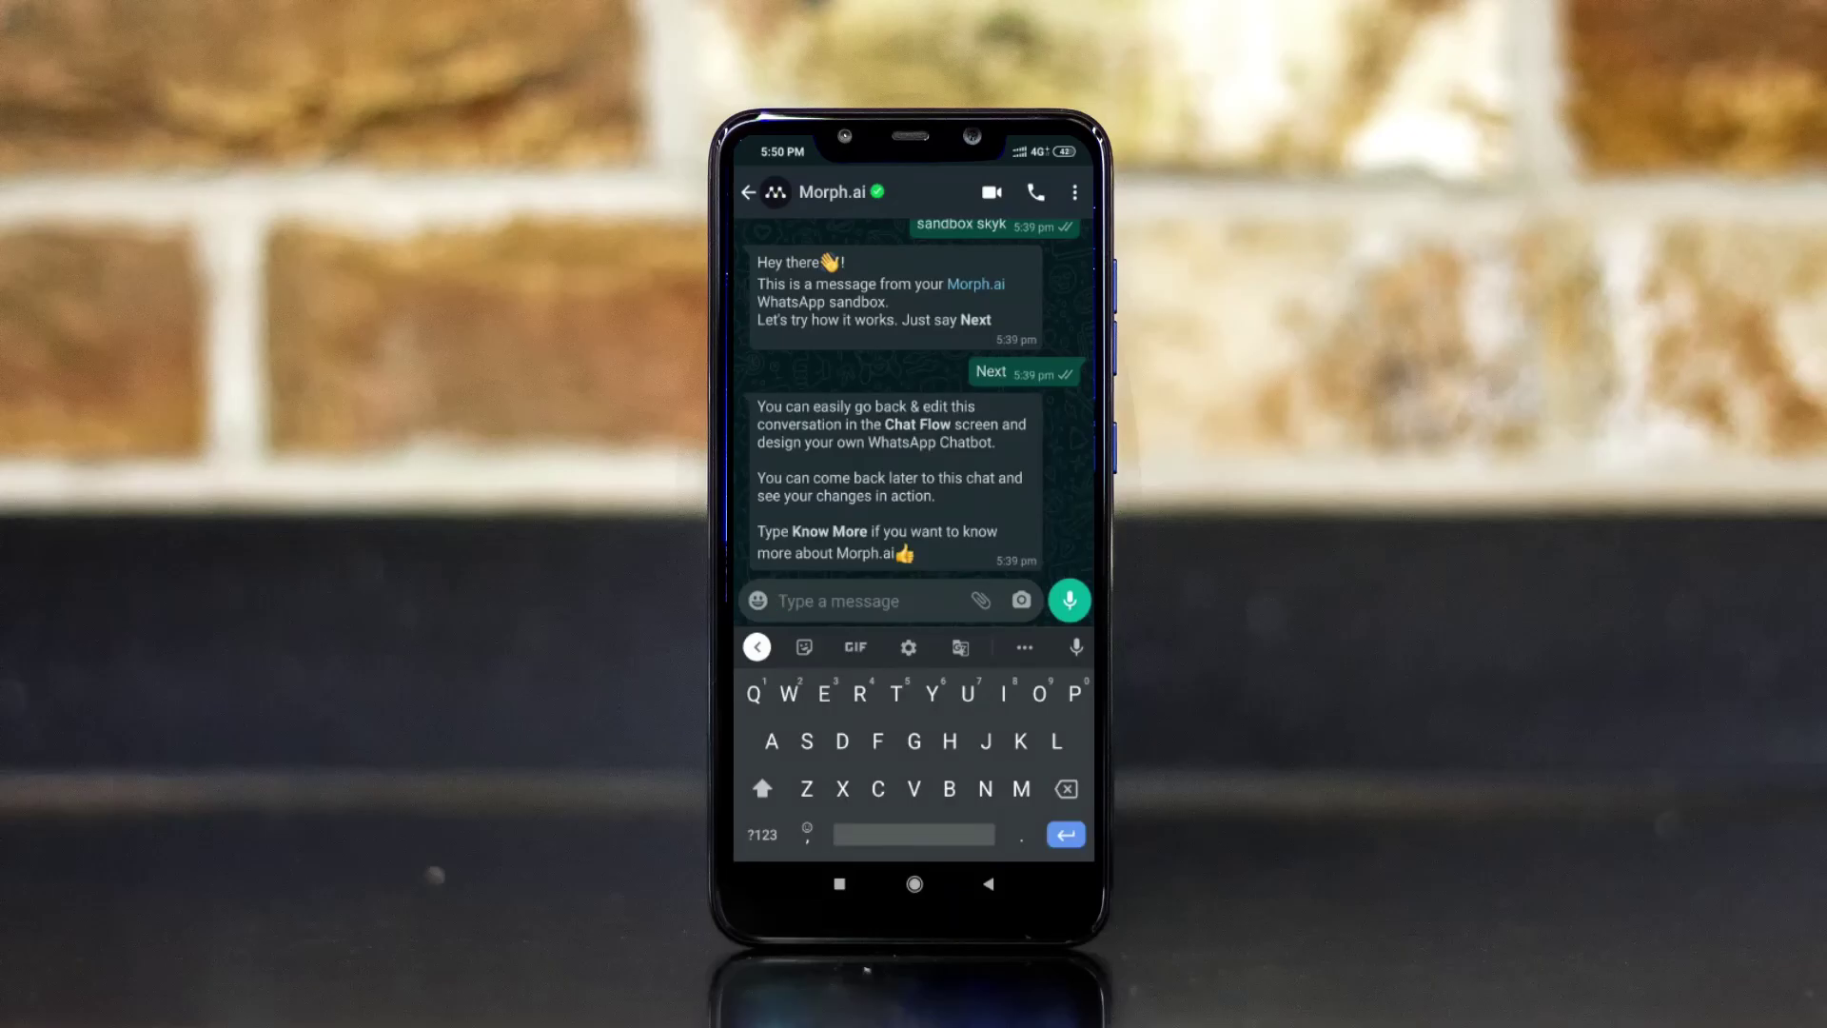
Start the bot with 'Sandbox skyk', request the timetable with 1, then reply Yes.
text(Sandbox)
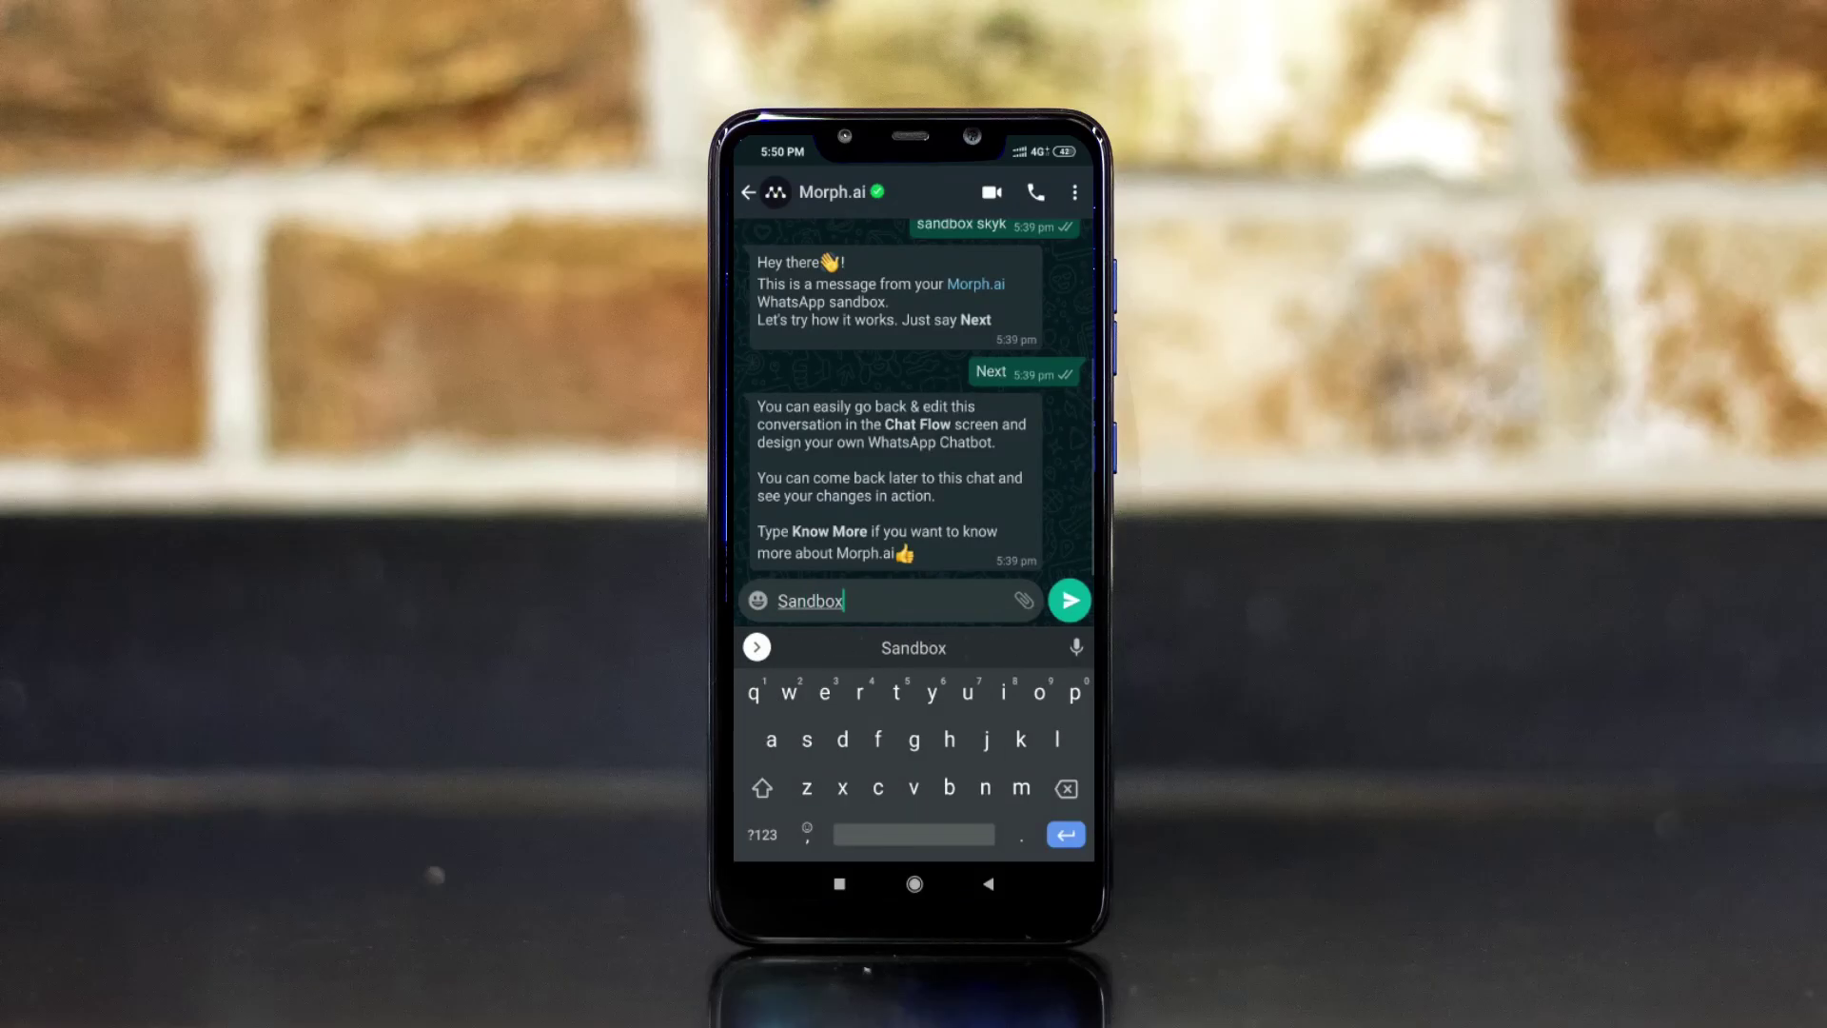
text( sk)
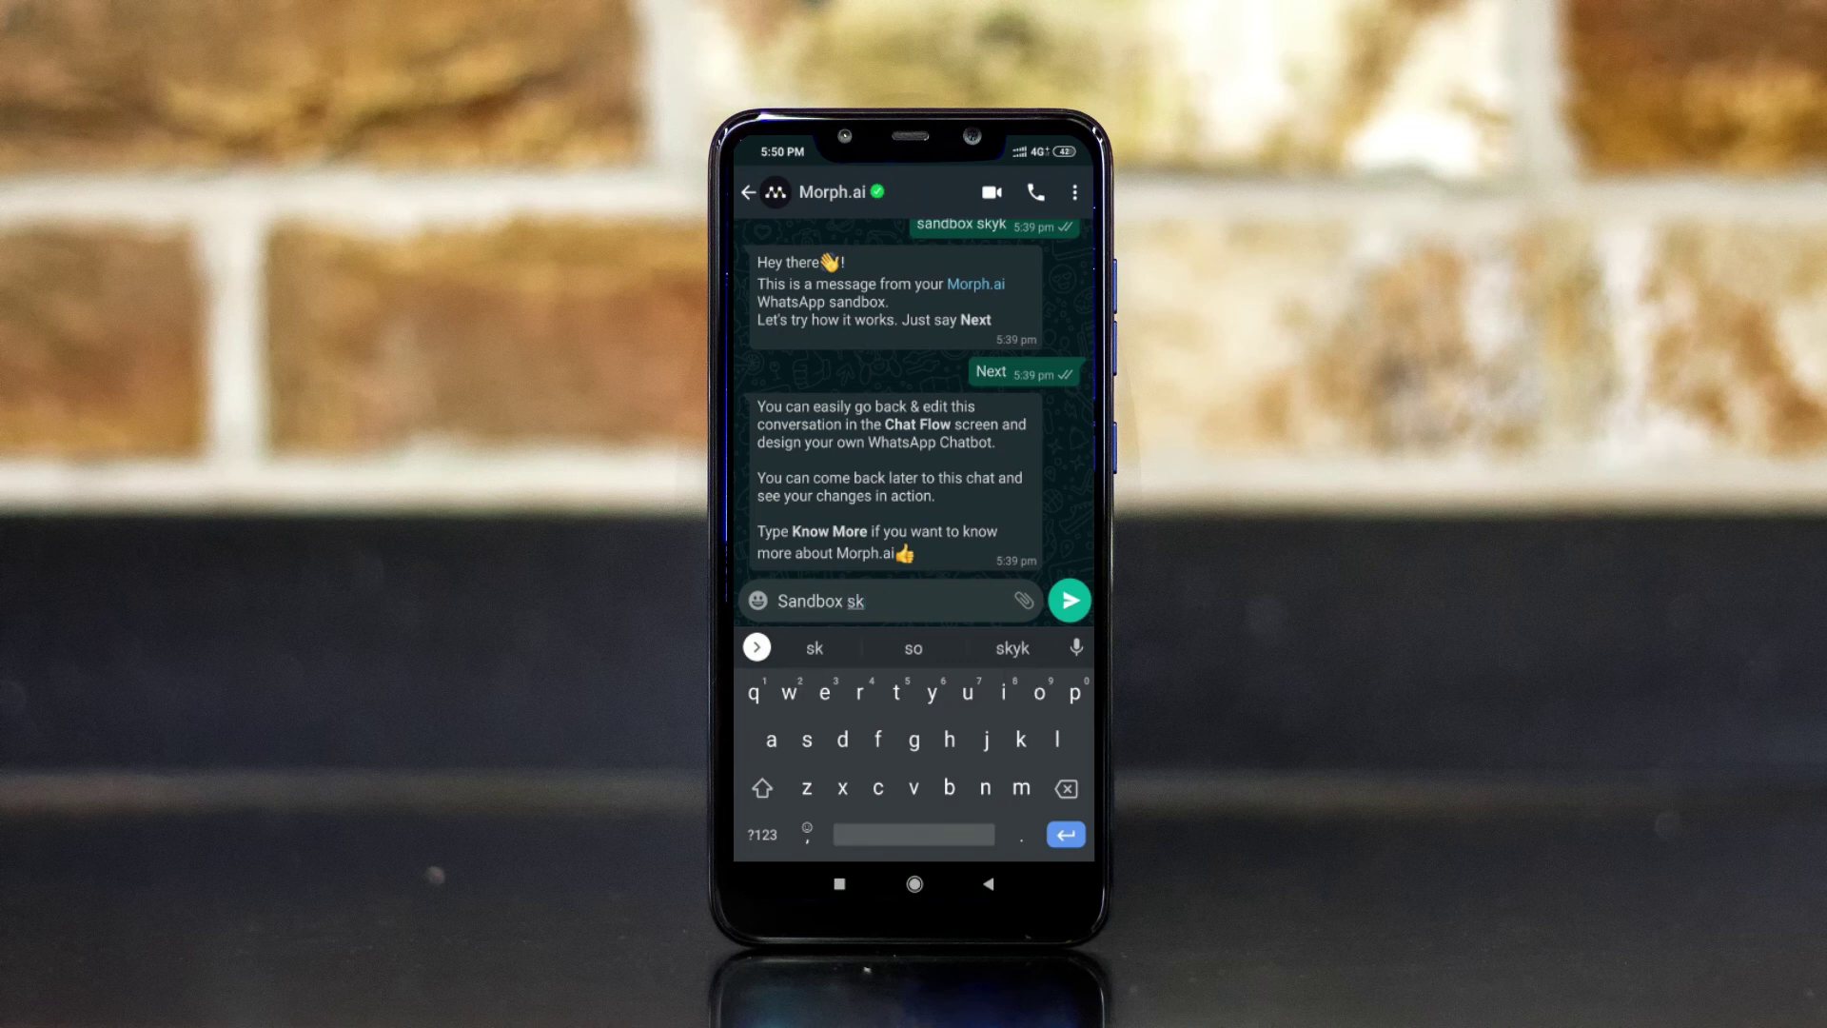
text(yk)
key(Return)
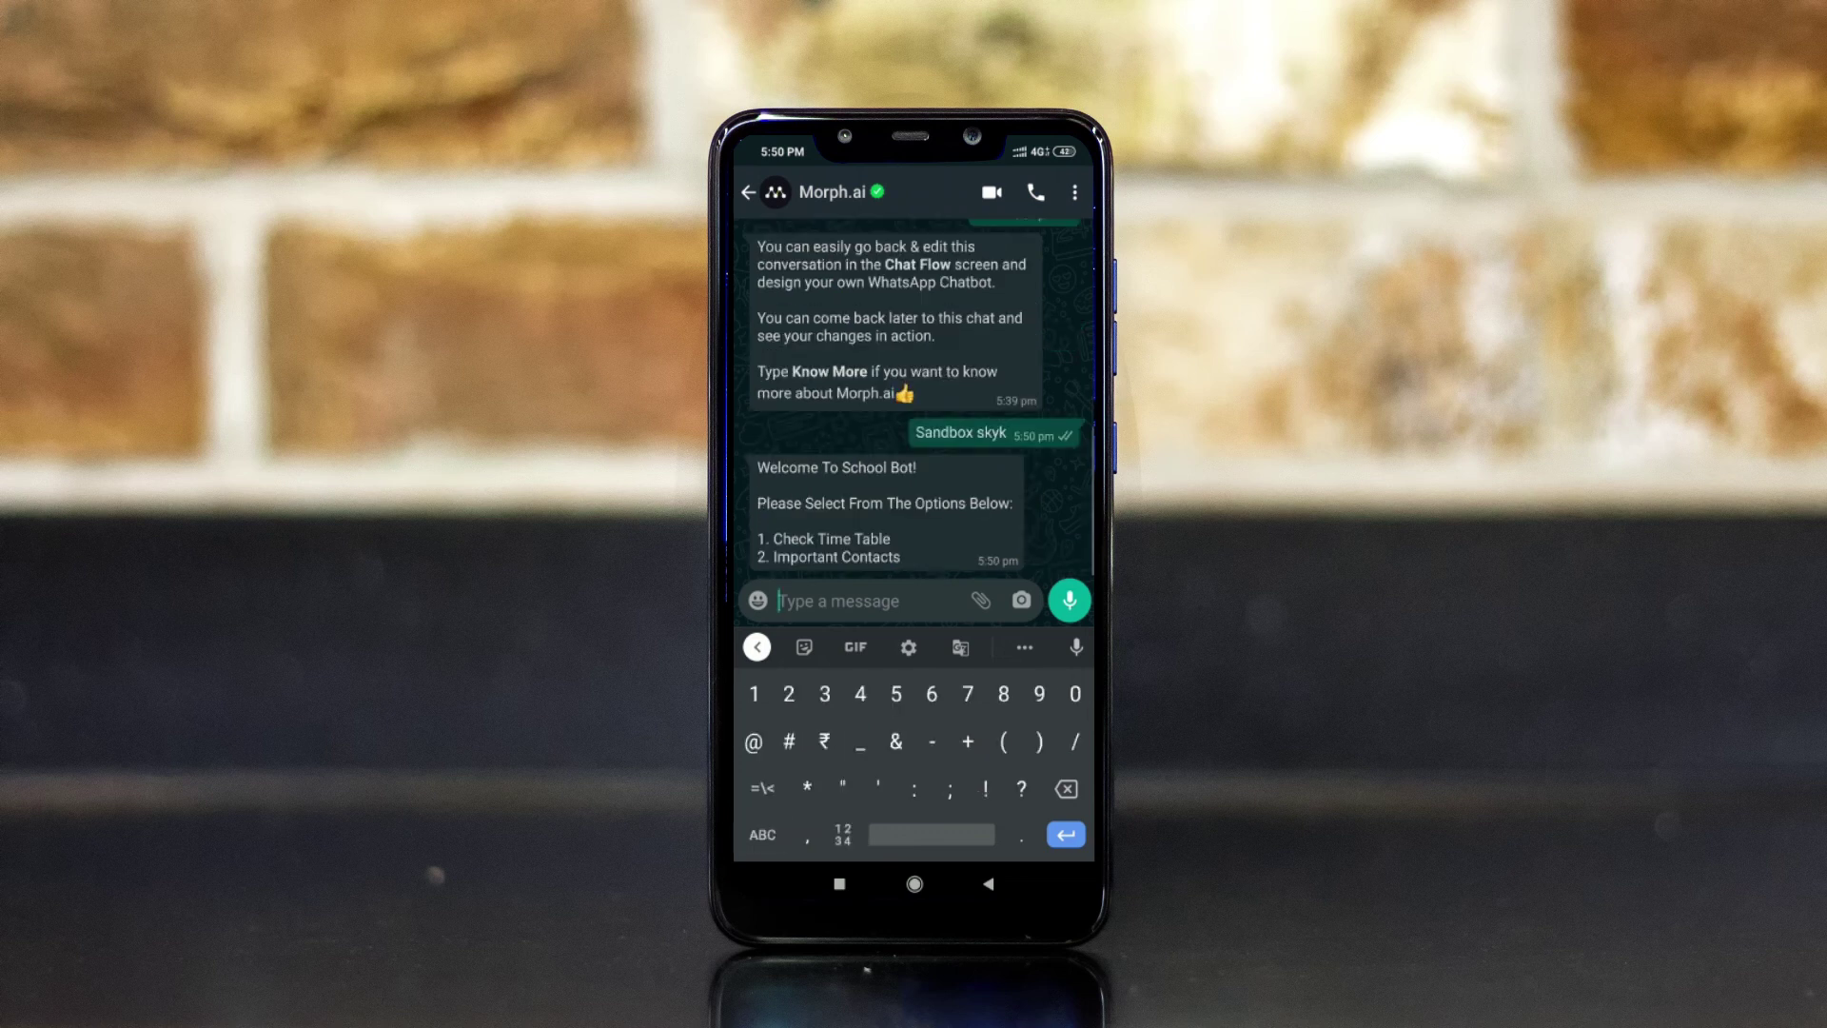
text(1)
key(Return)
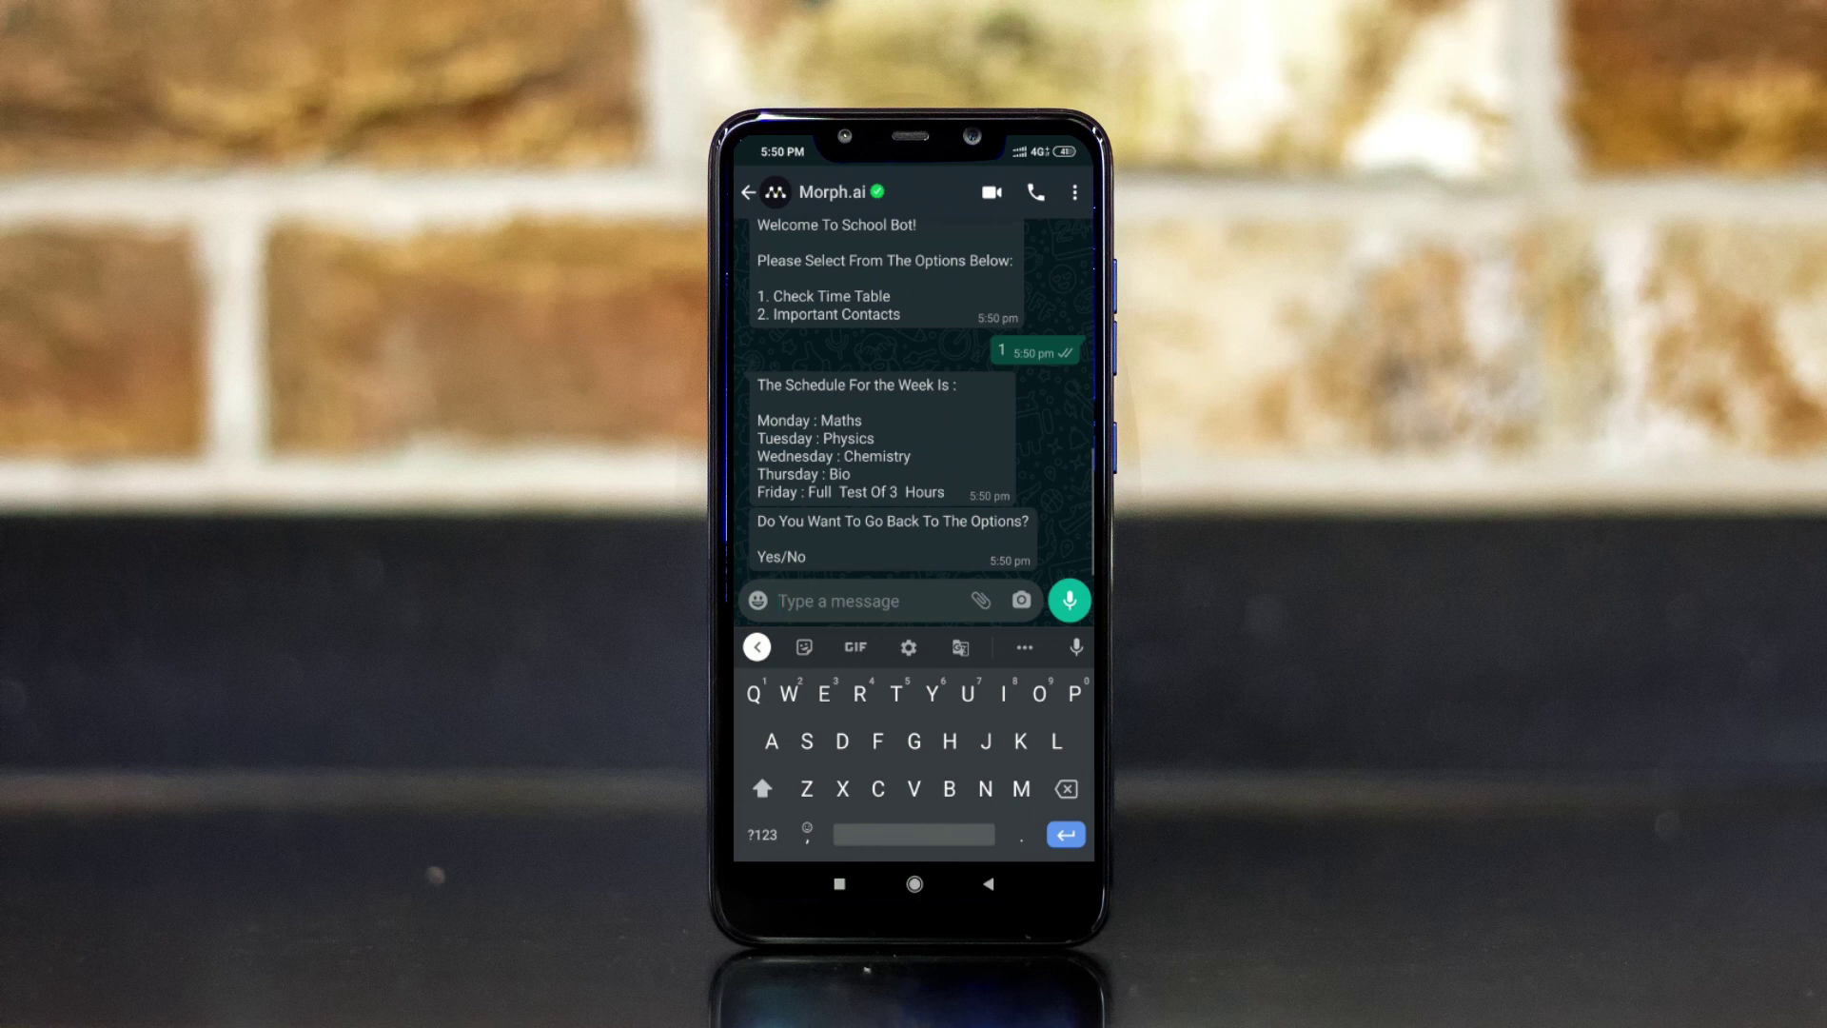
text(Yes)
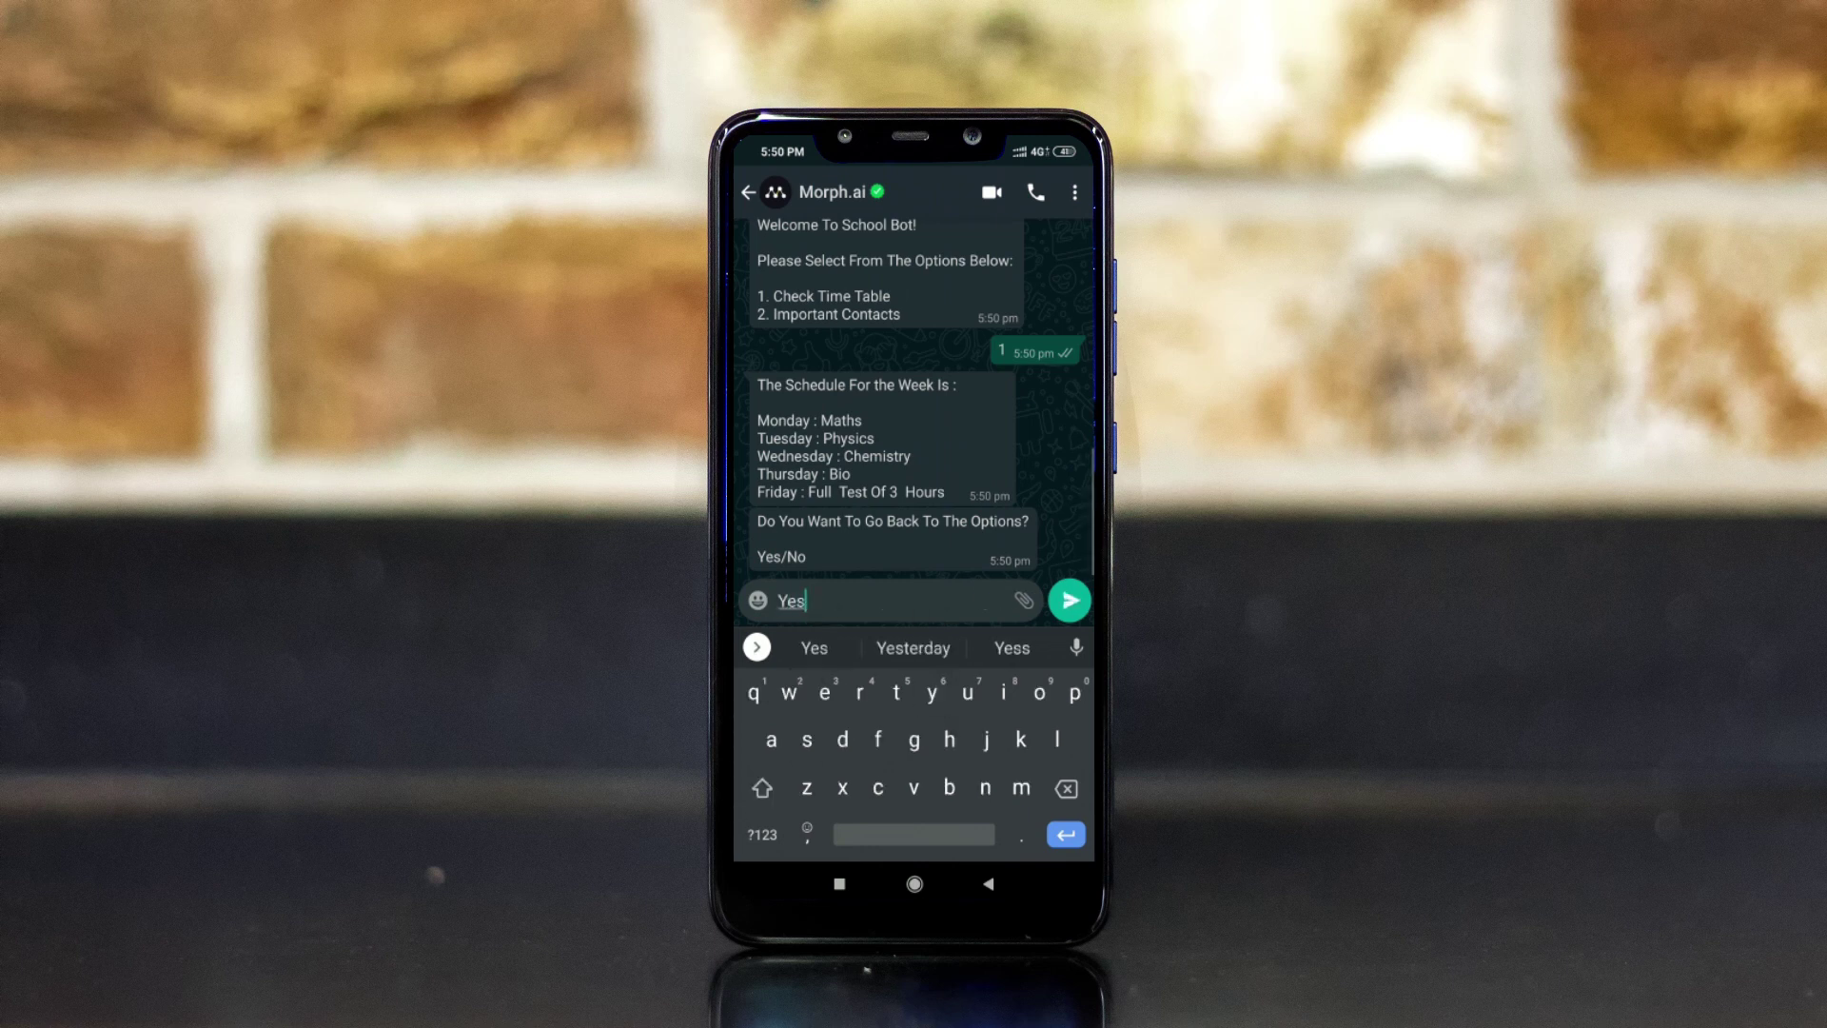
key(Return)
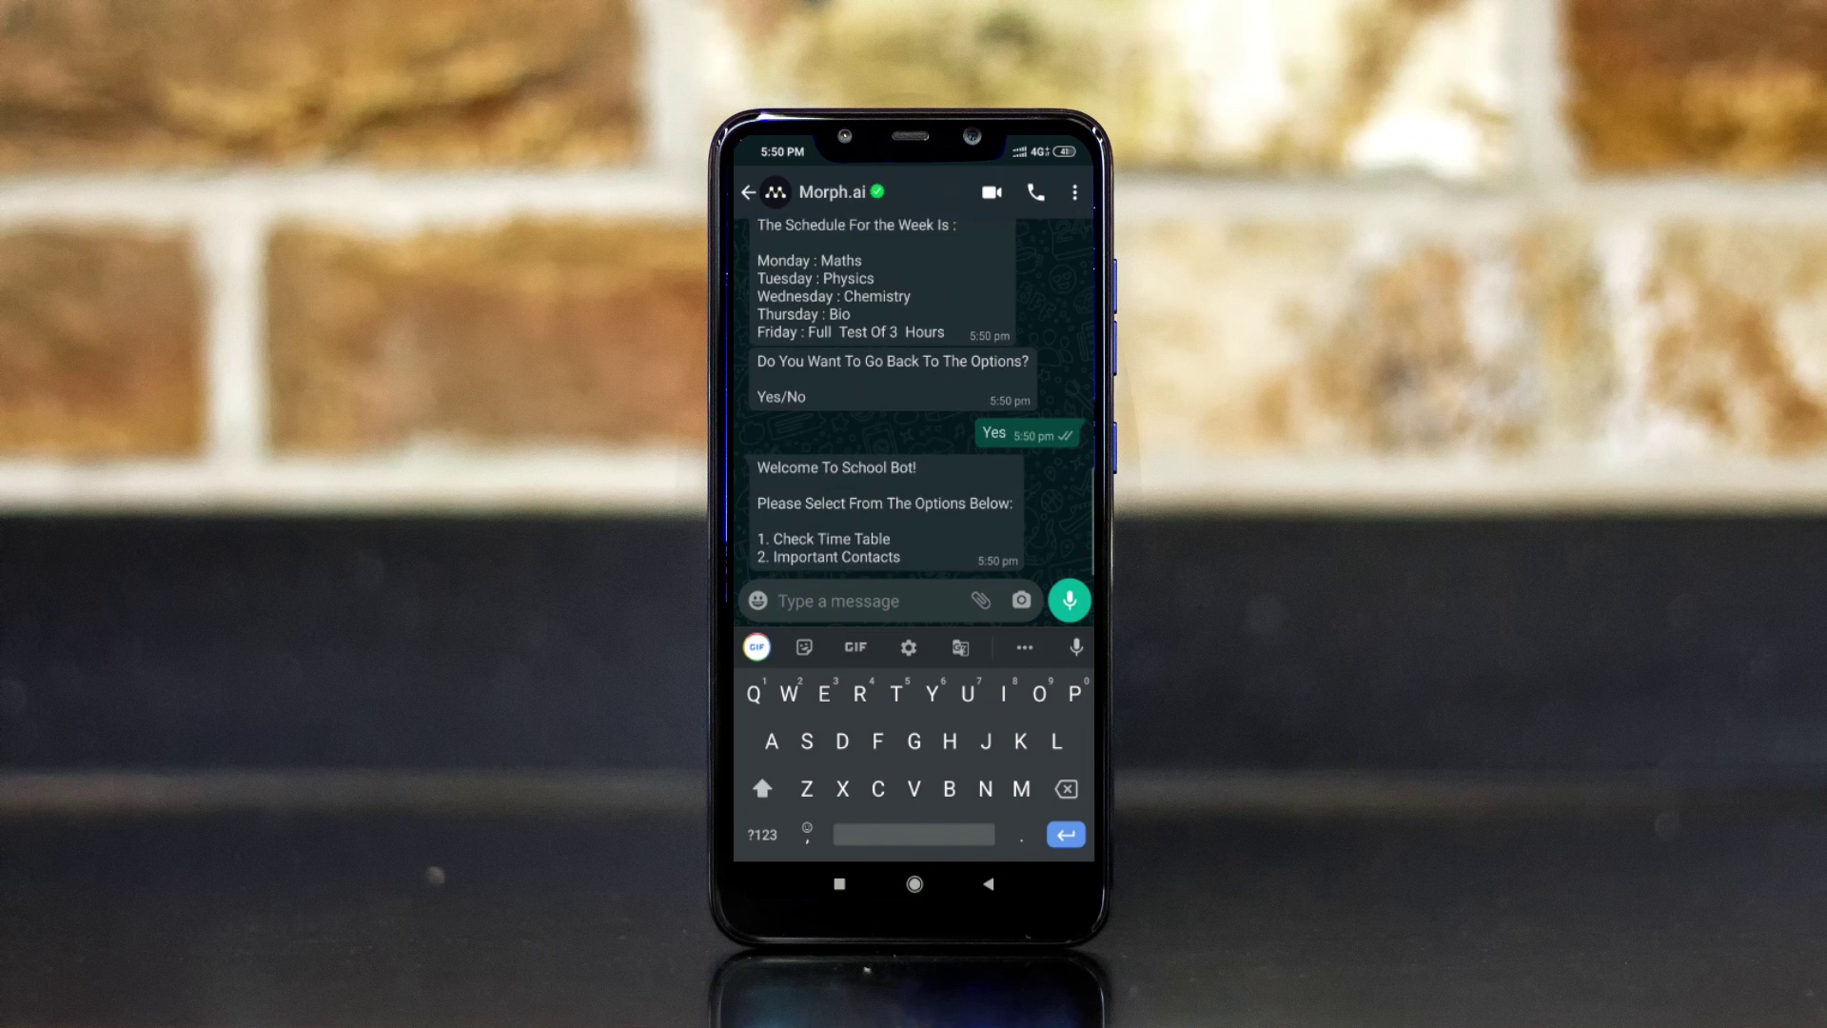
Request the important contacts with 2, then reply No to end the chat.
text(2)
key(Return)
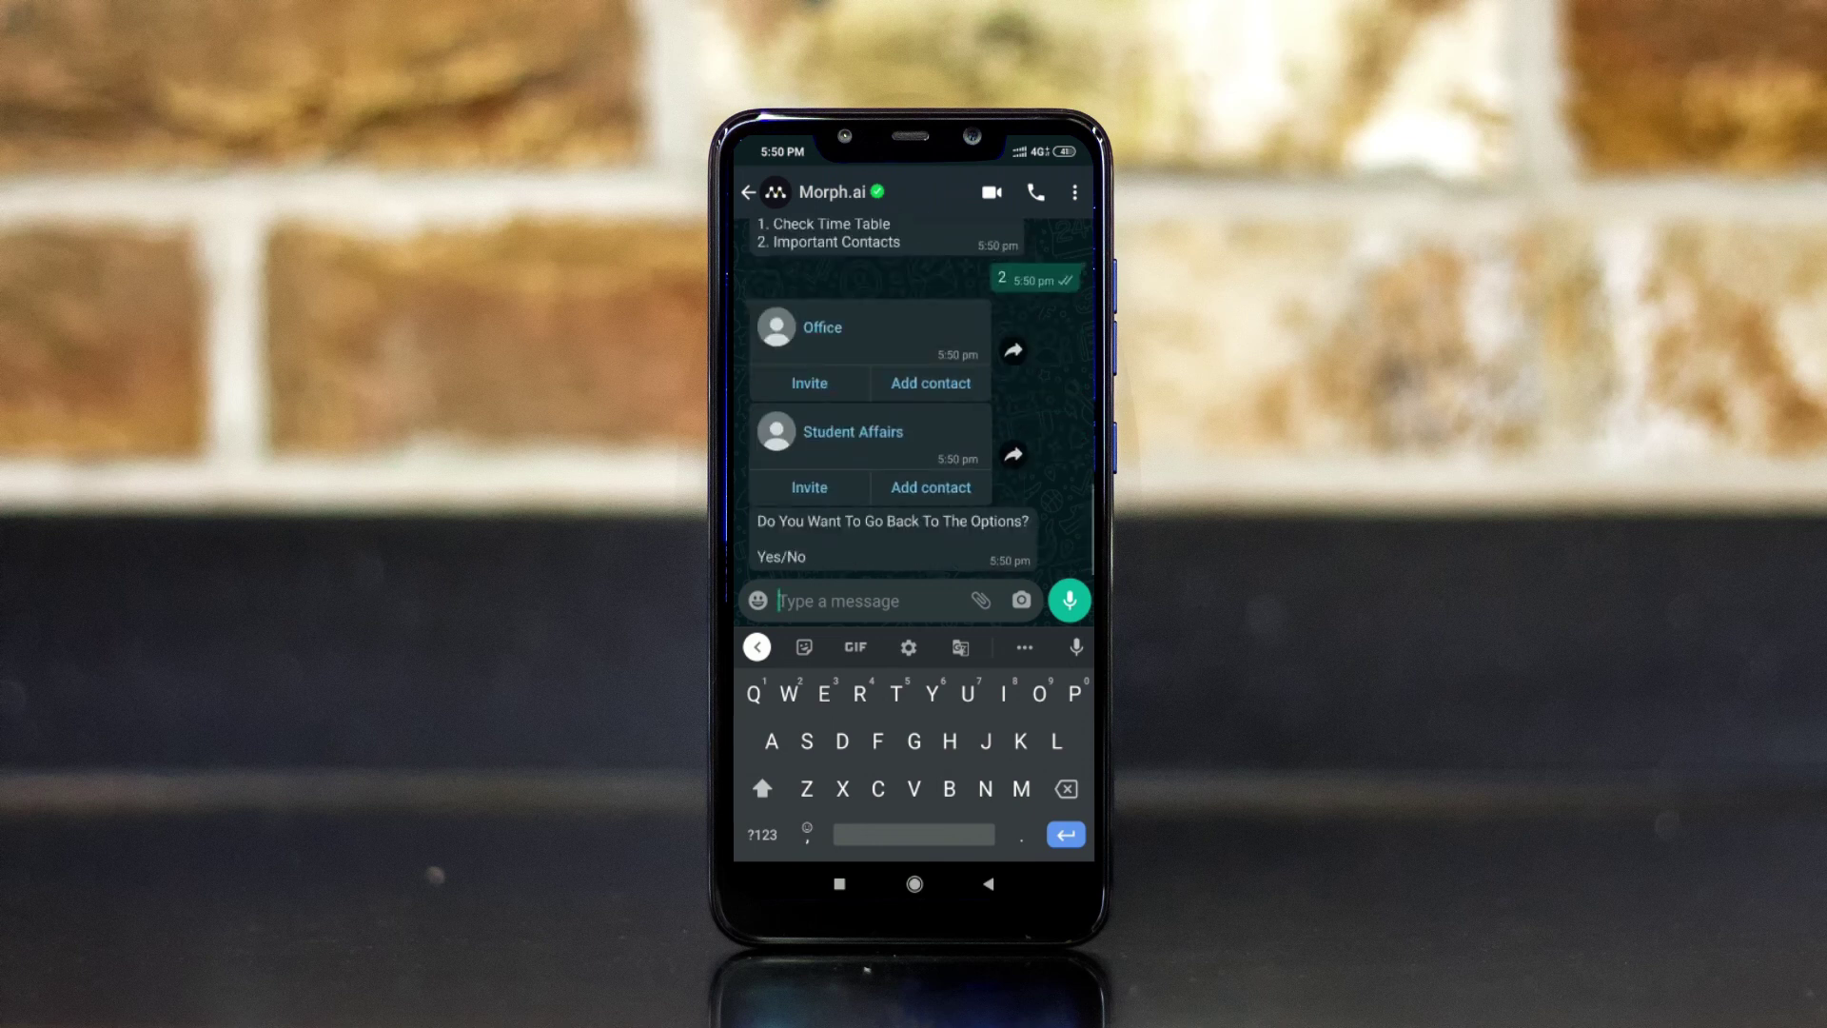
text(No)
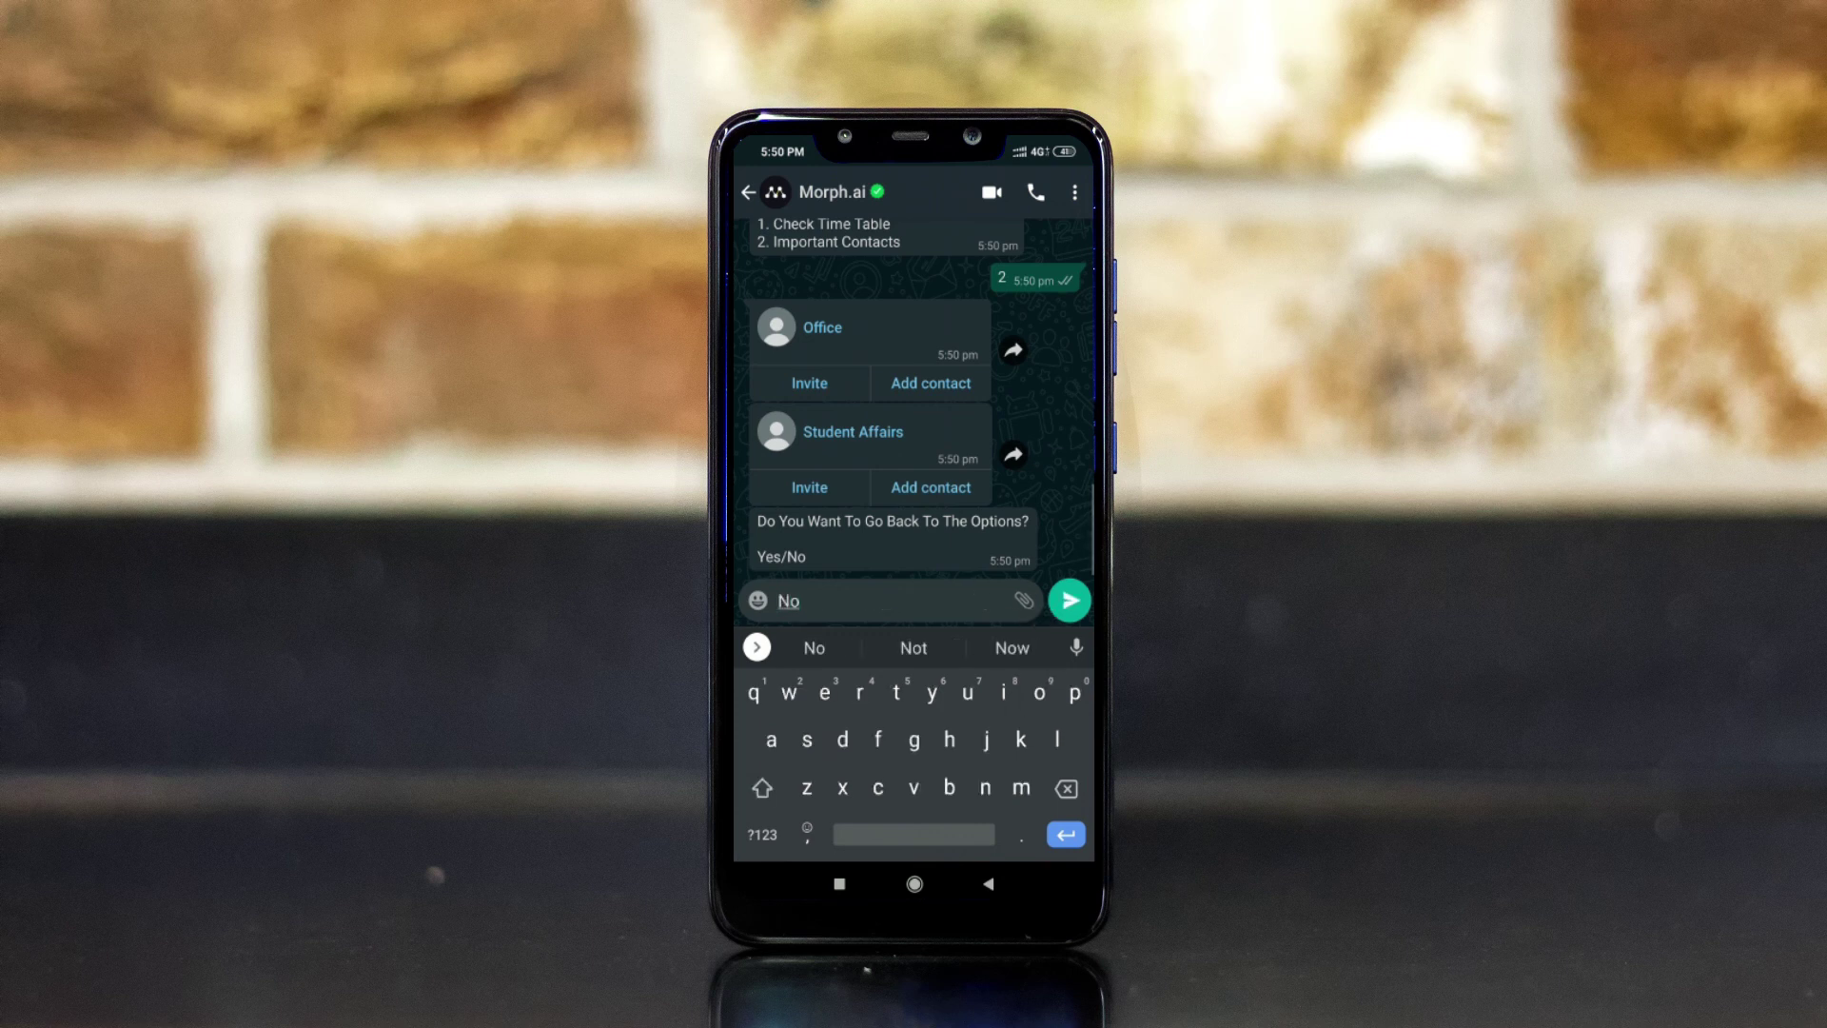
key(Return)
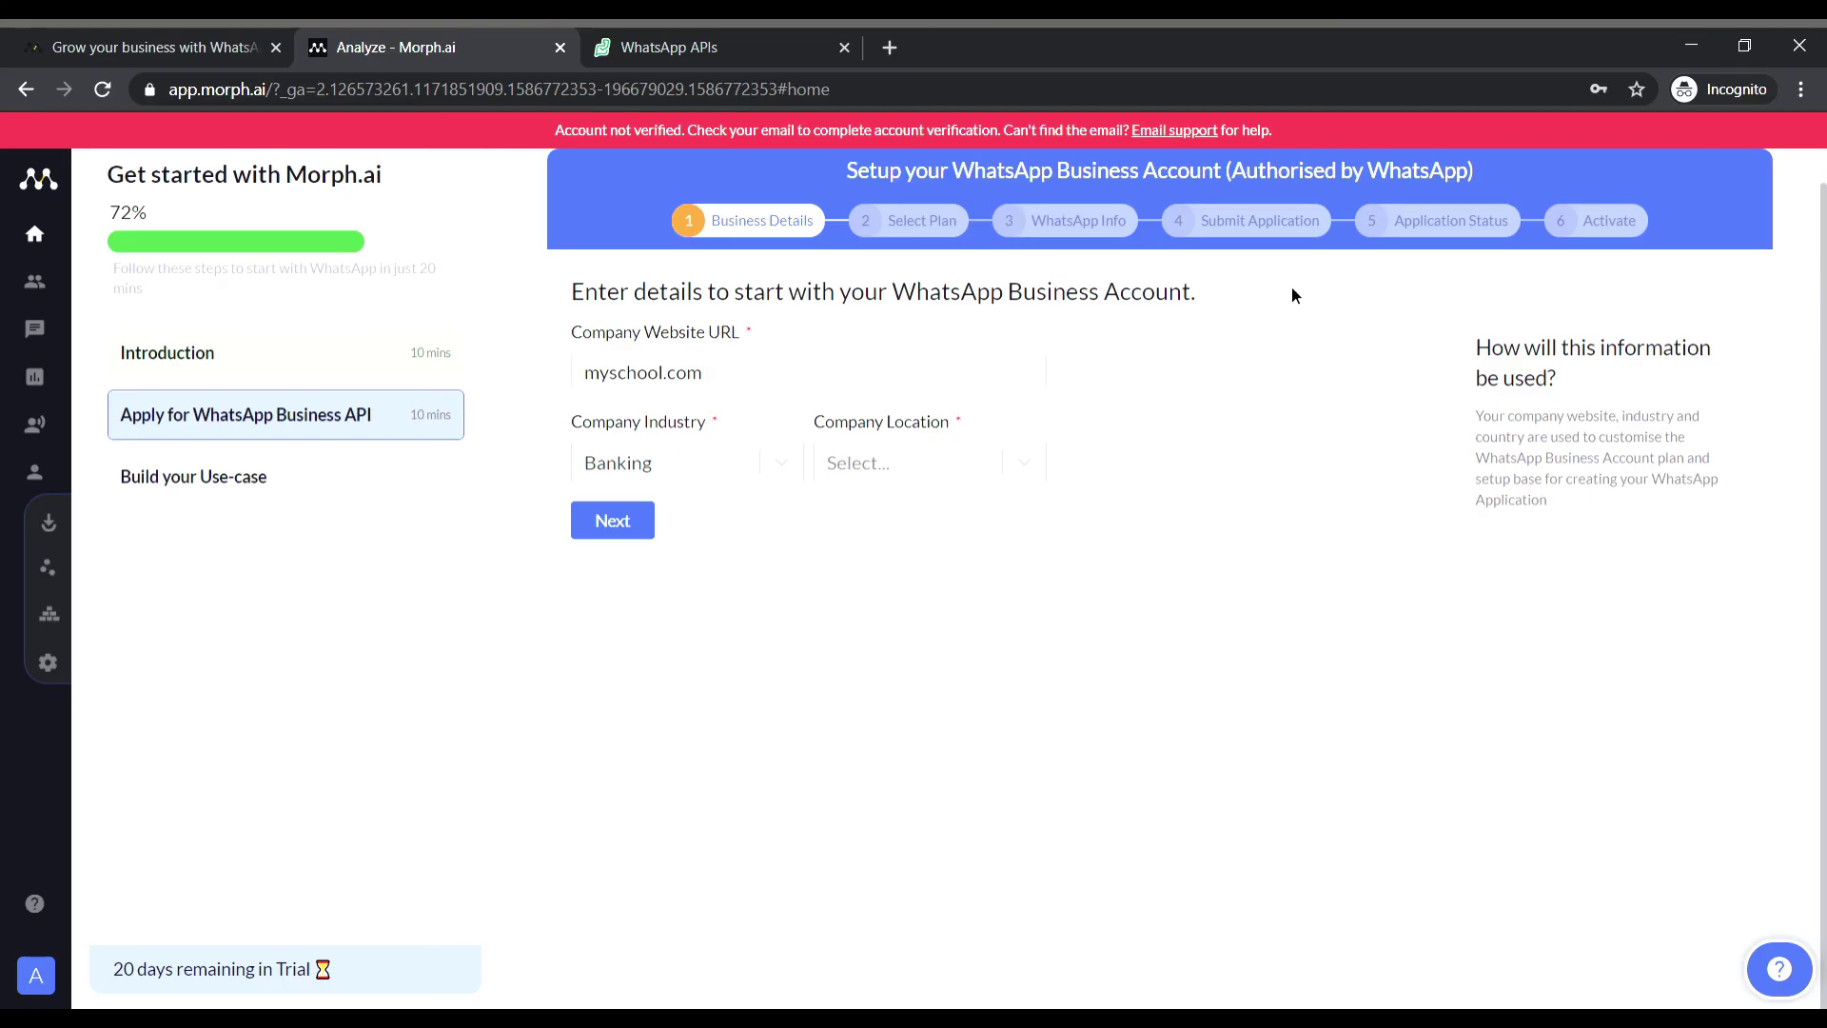
Set company industry to Education and company location to India, and submit the business details.
click(733, 472)
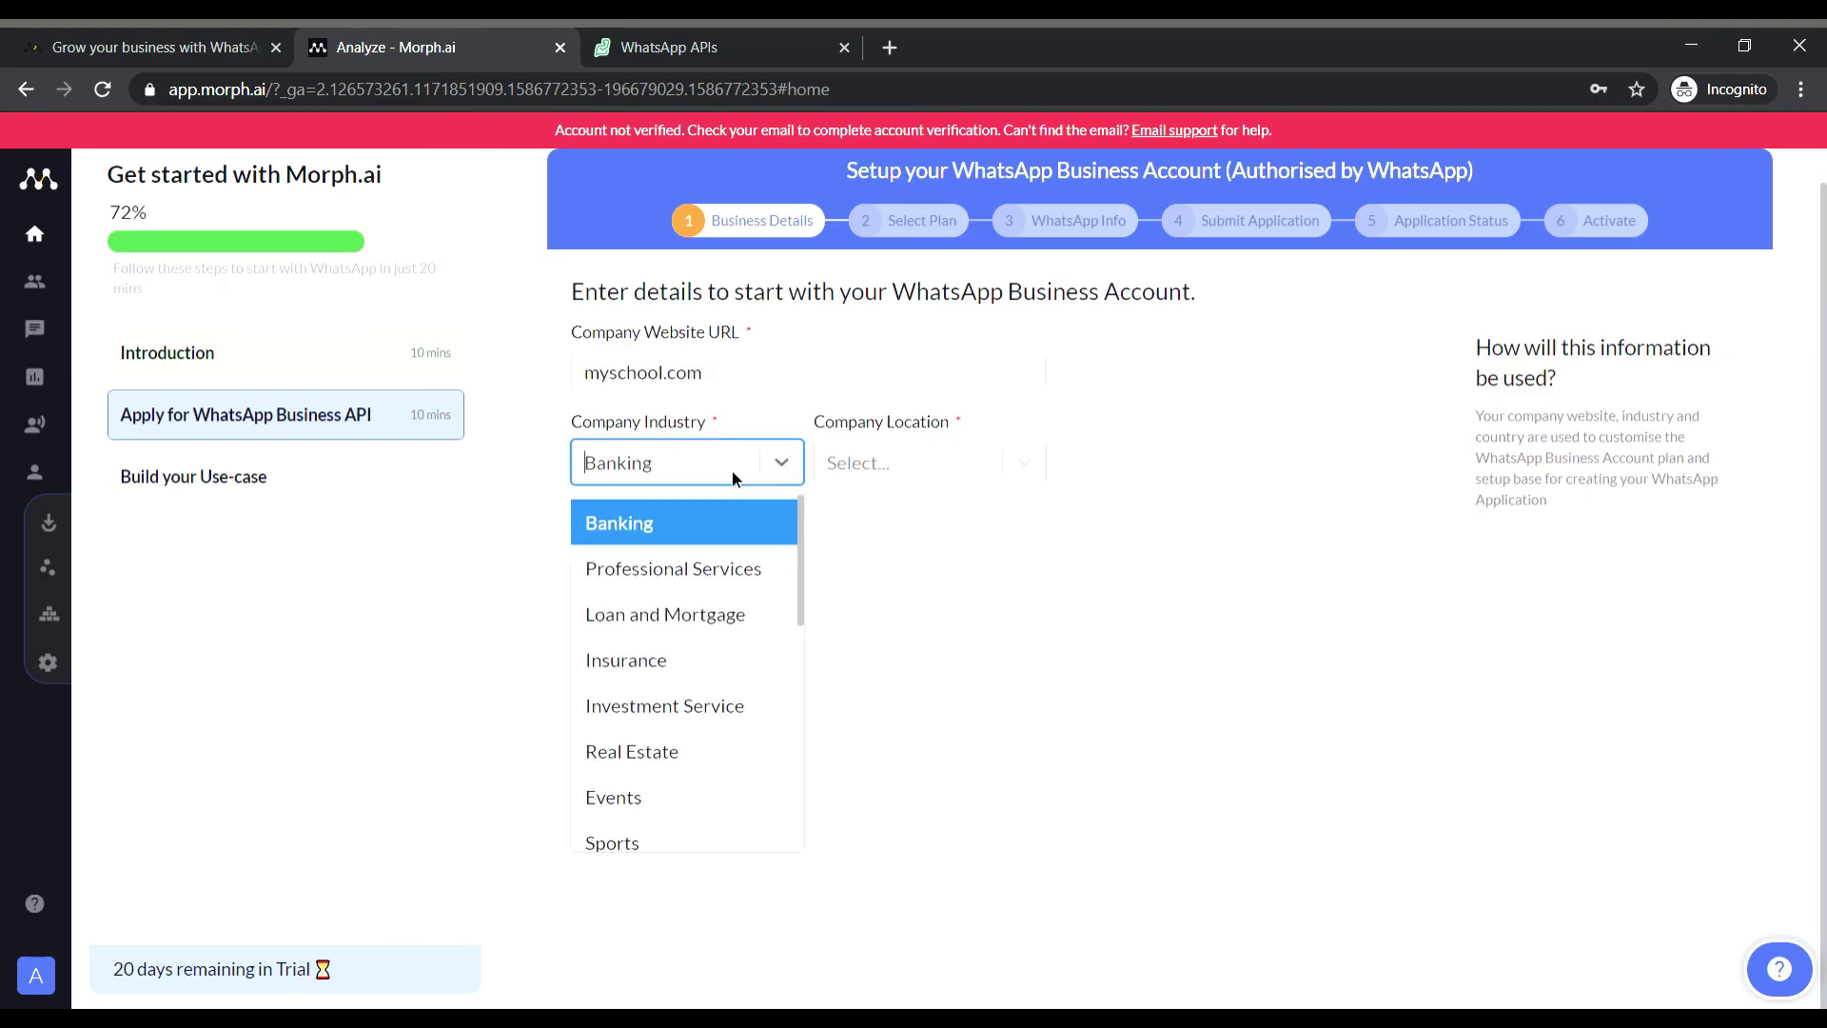
text(edu)
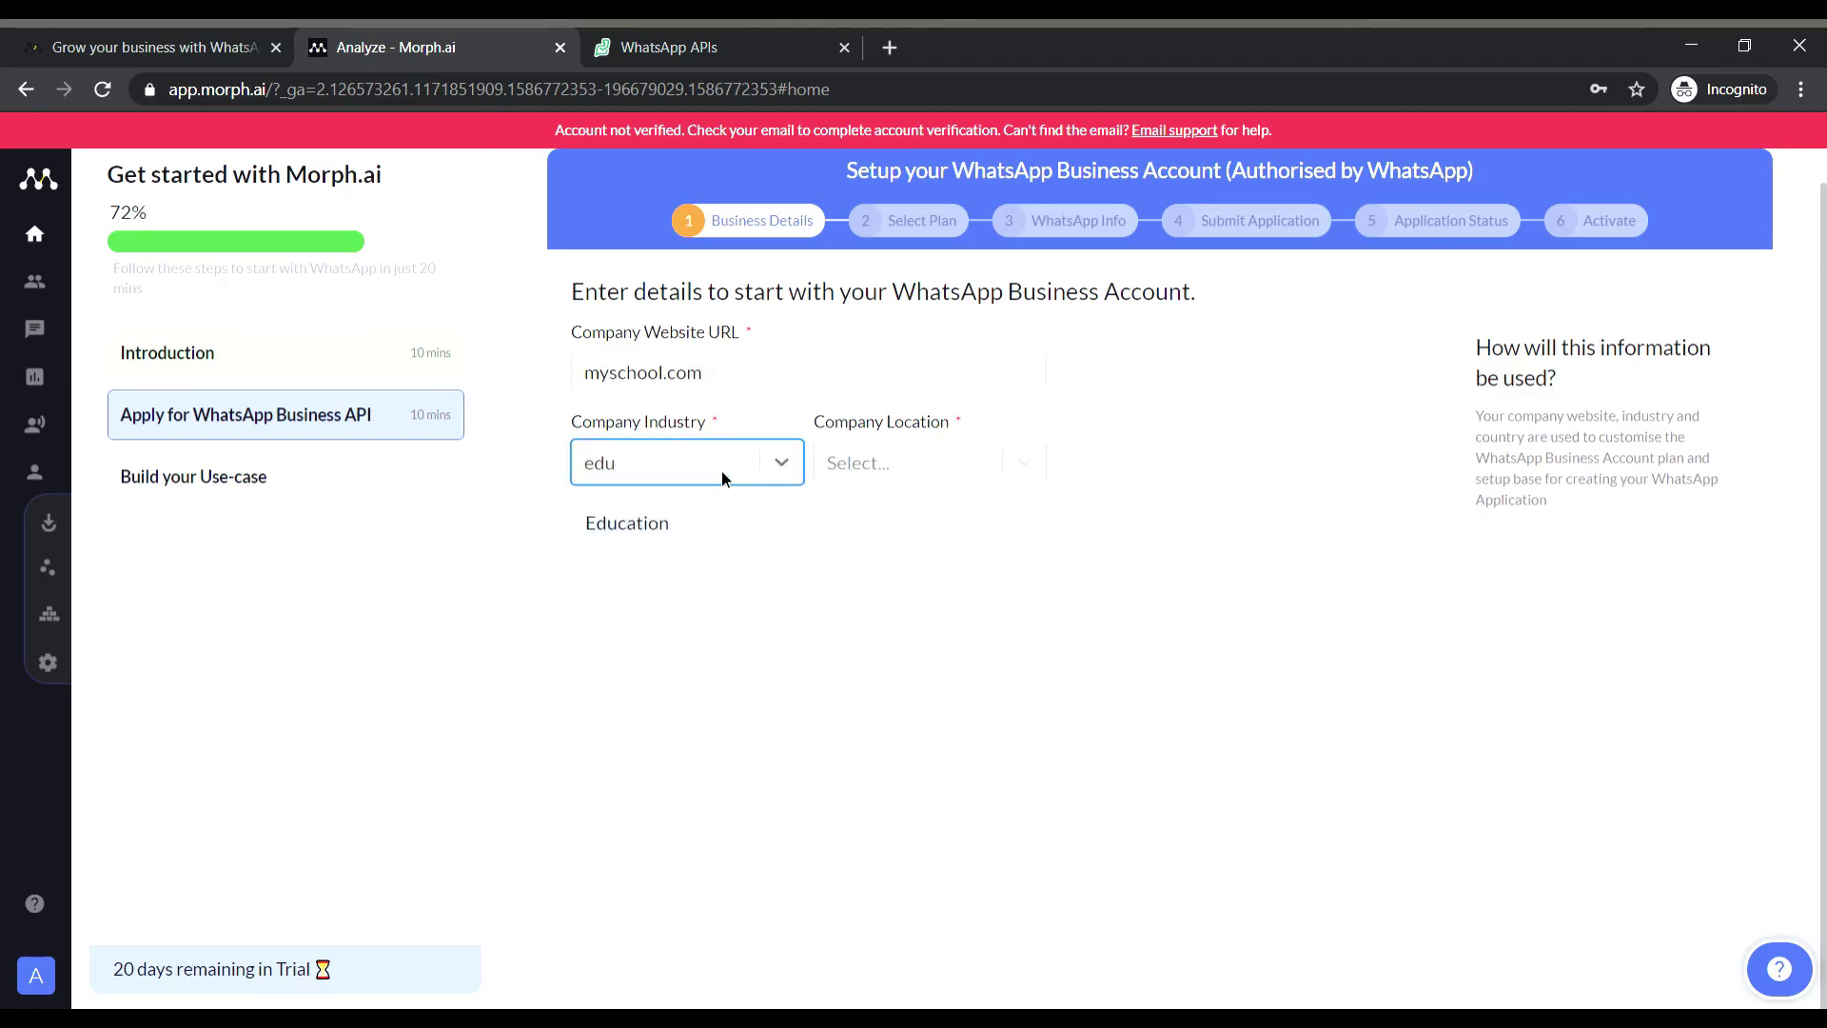
key(Return)
click(888, 460)
text(india)
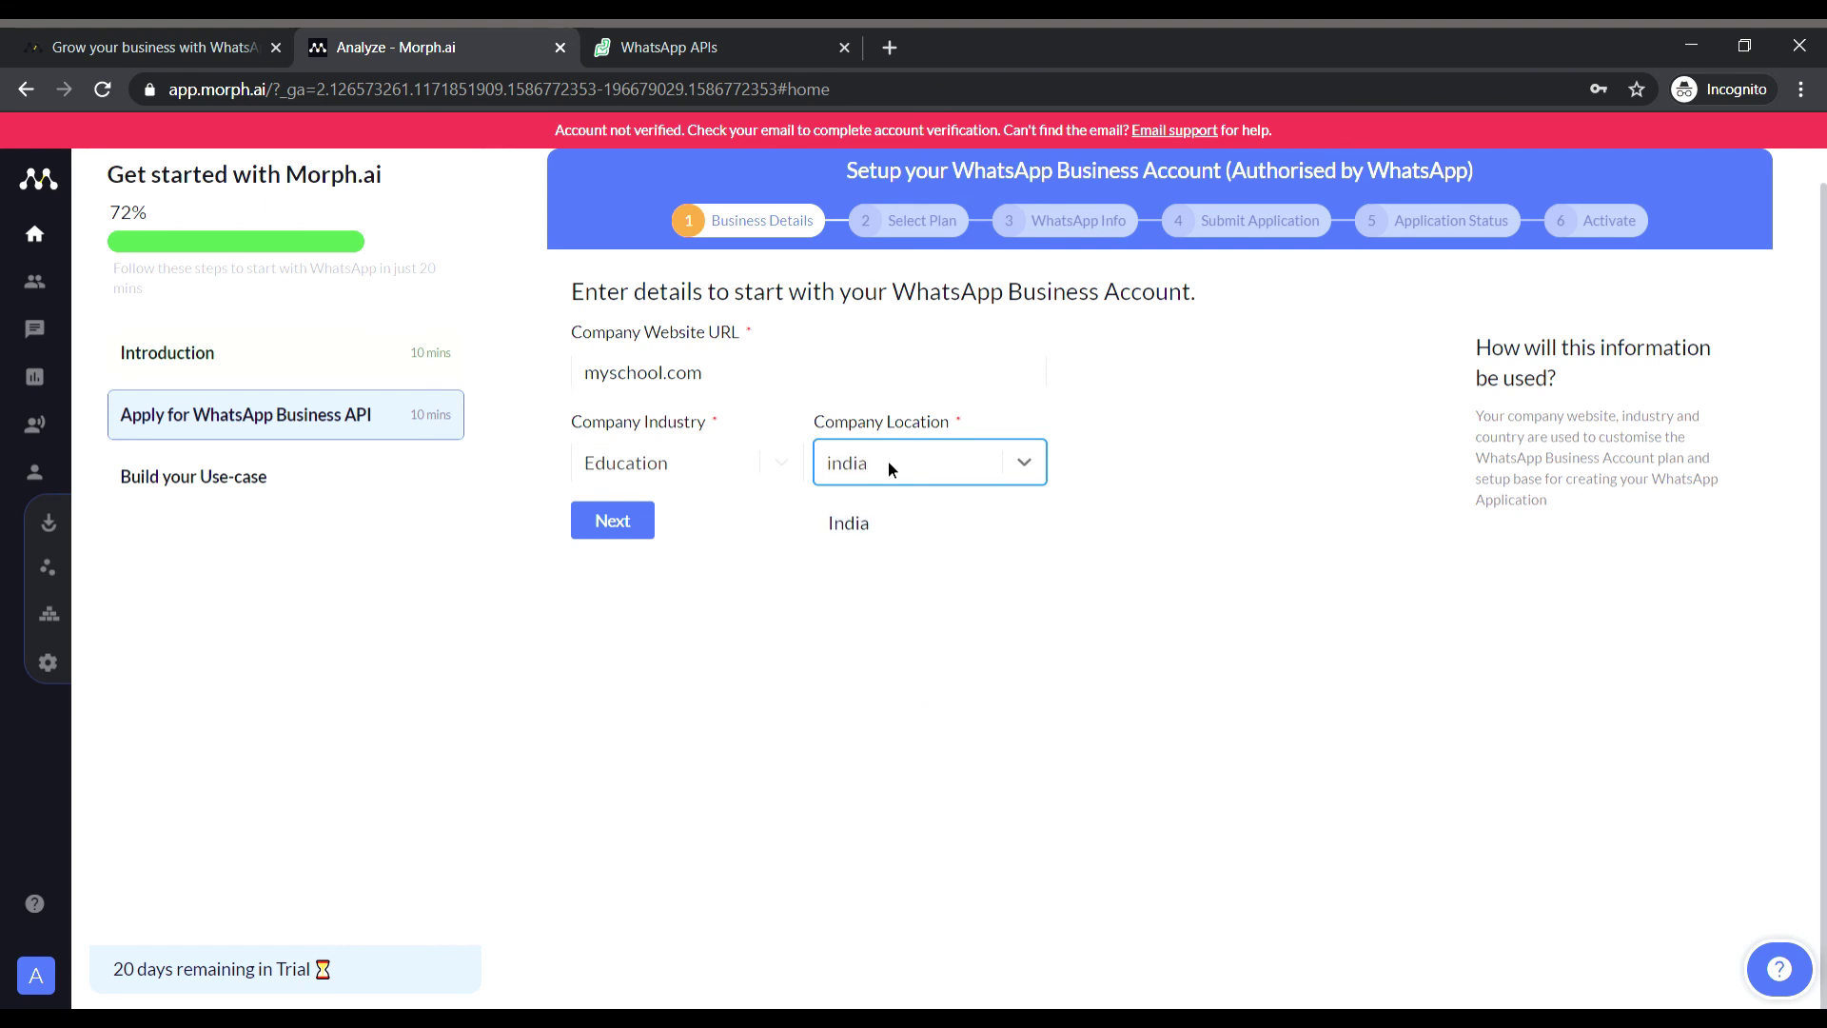
click(843, 529)
click(639, 521)
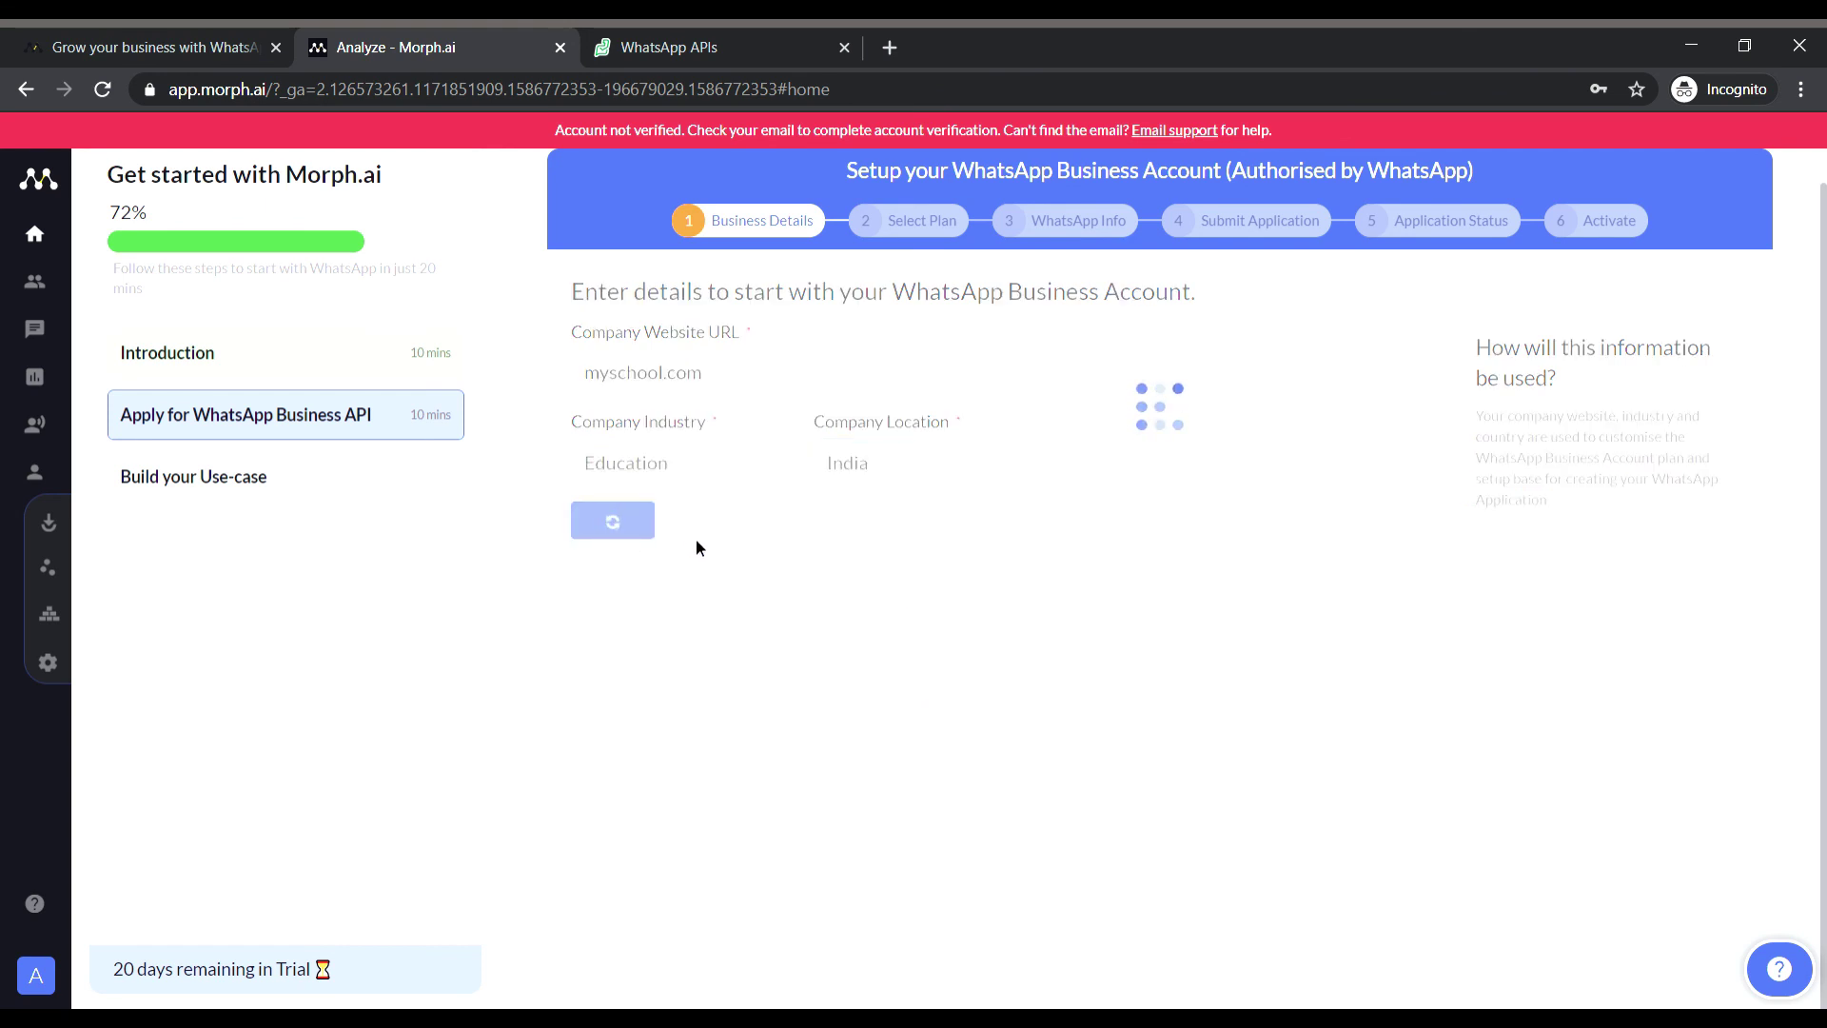